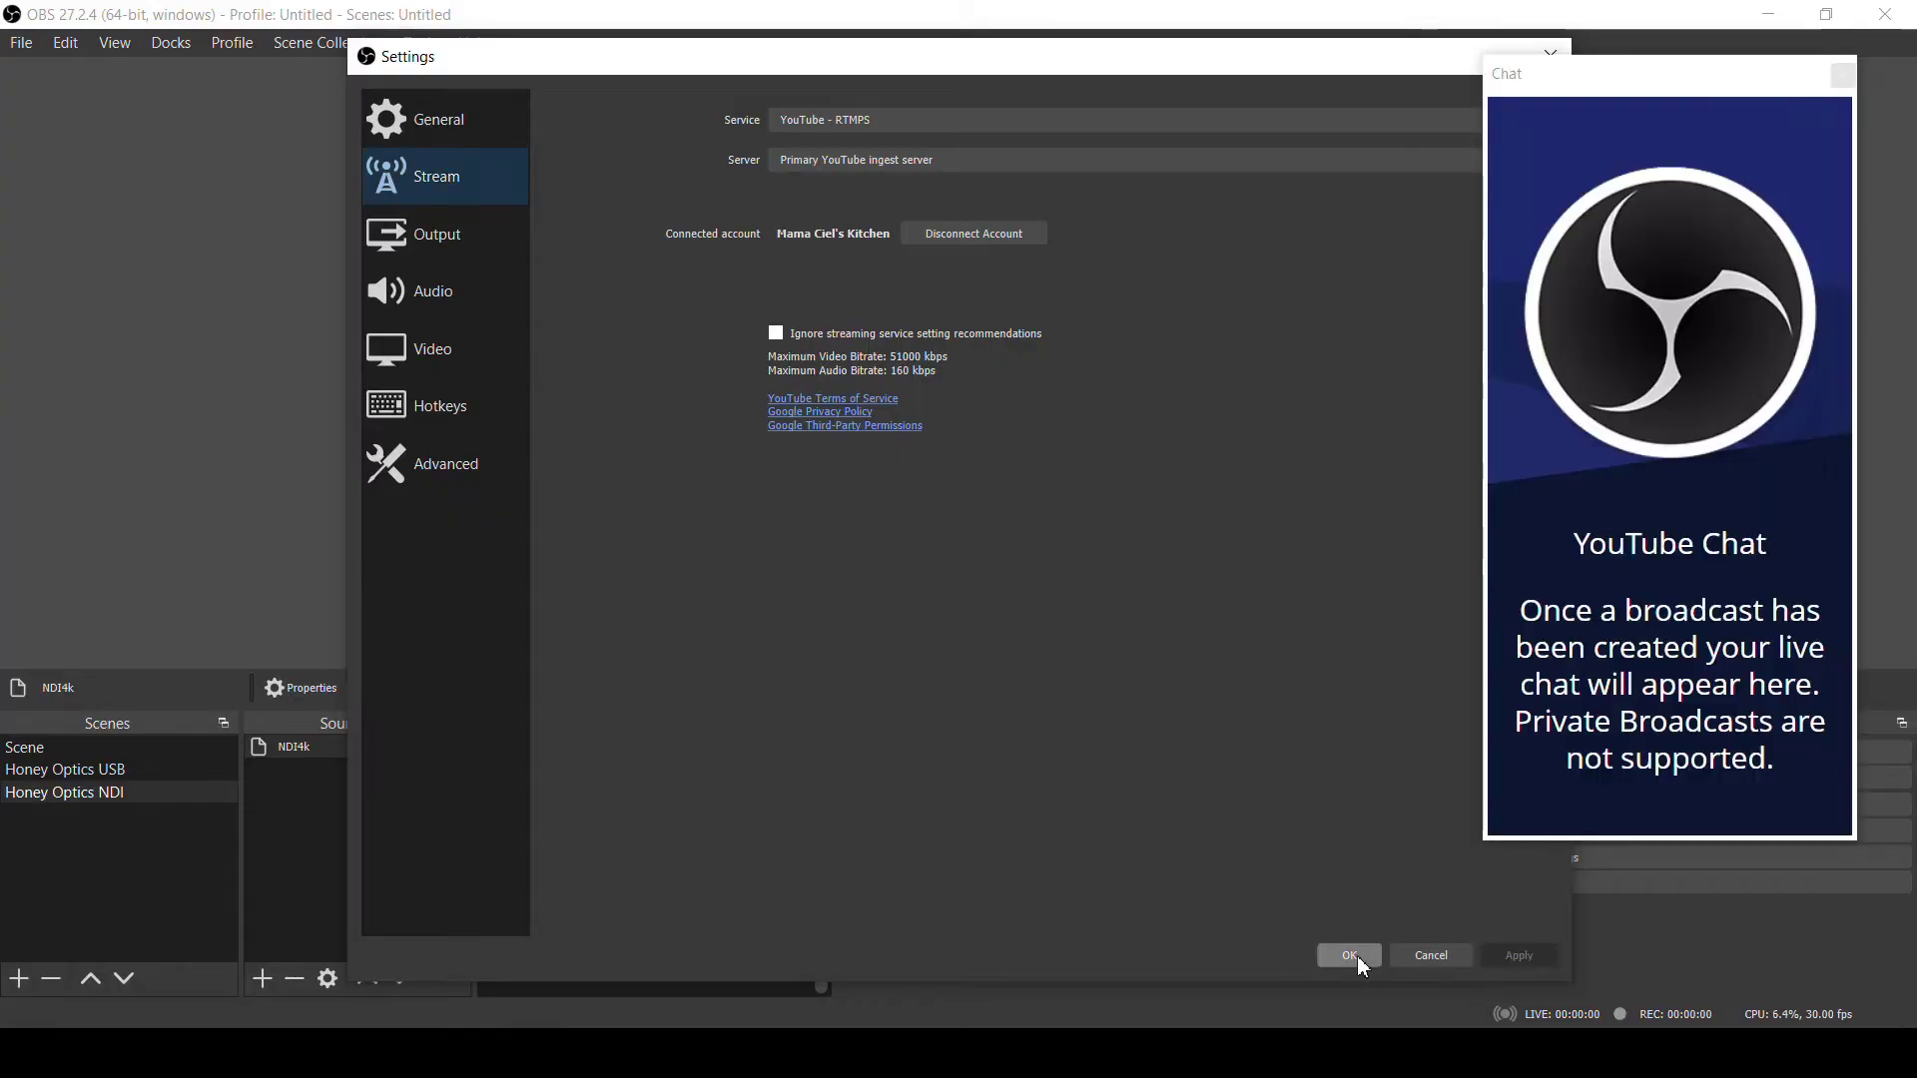
# - Confirm the stream settings with OK, close the YouTube Chat dock, and dismiss its closing notice
pyautogui.click(1357, 956)
pyautogui.click(1843, 75)
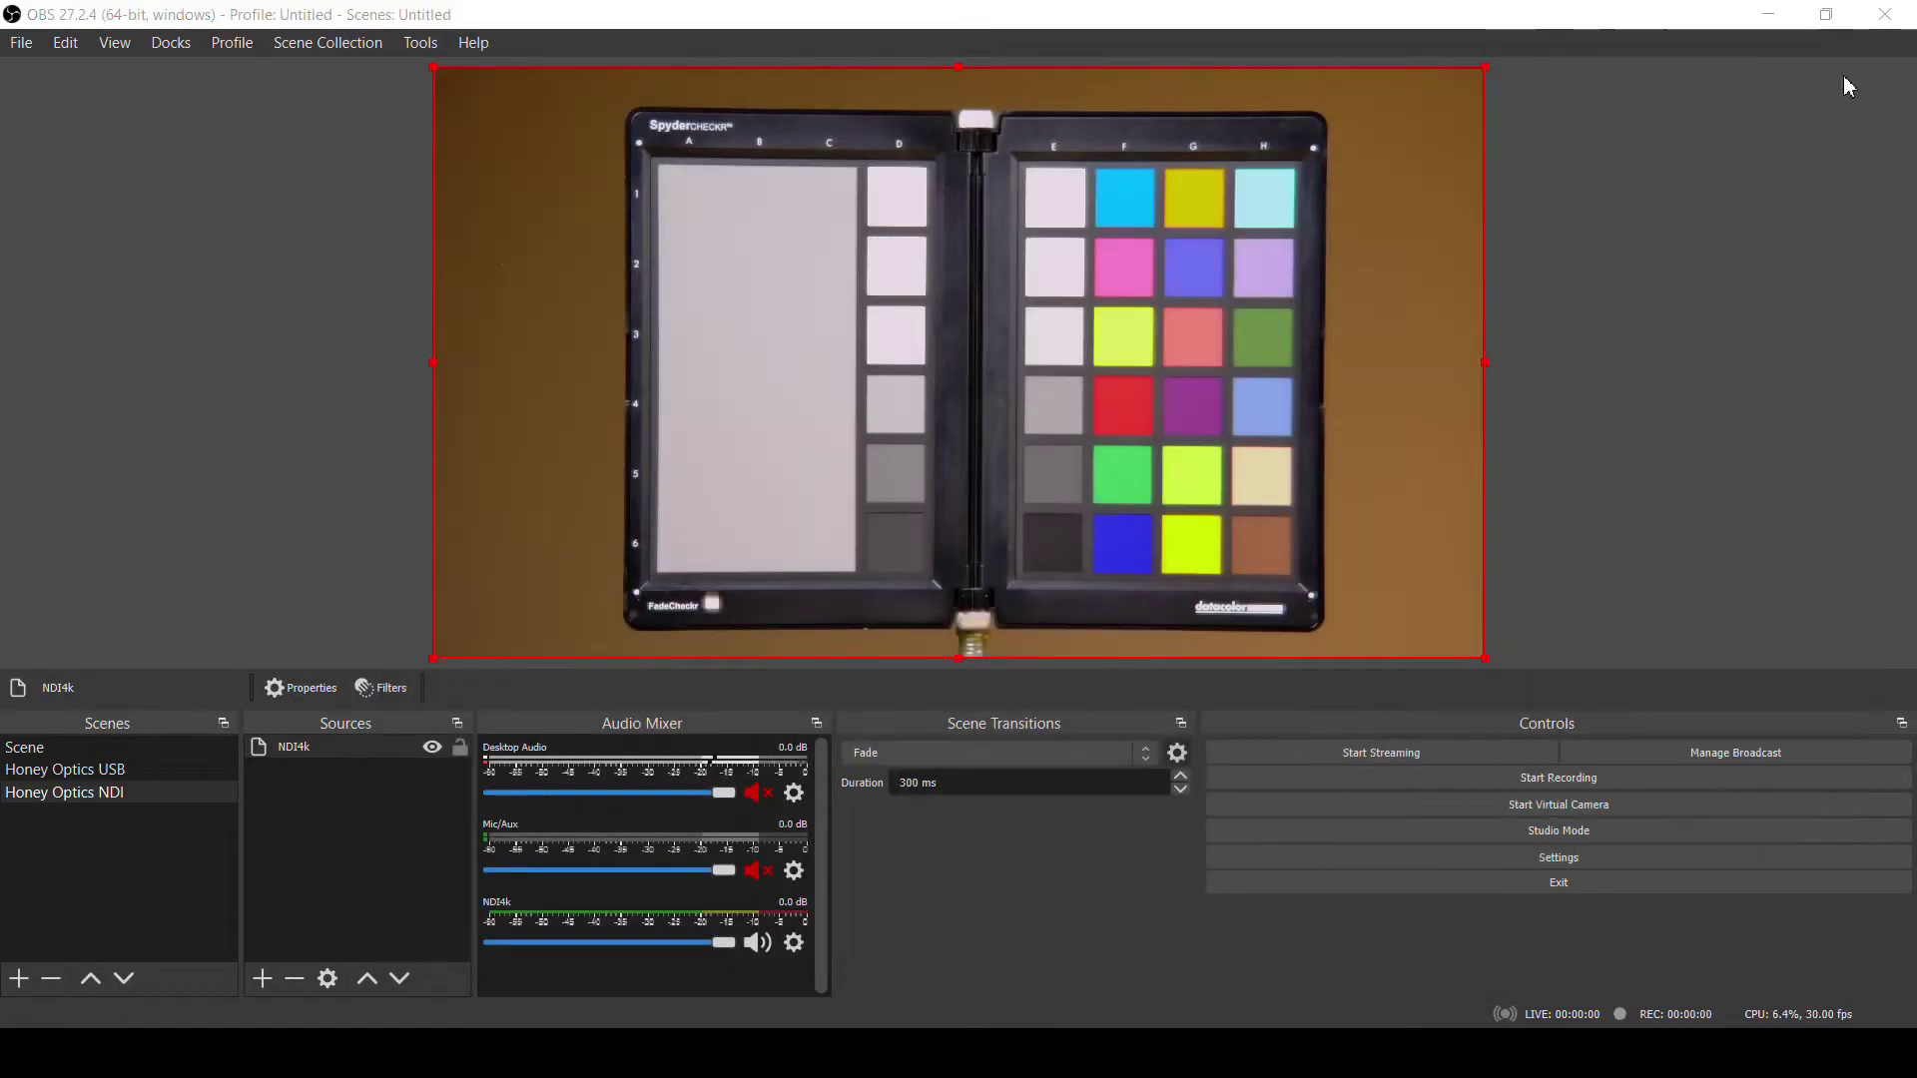
pyautogui.click(1225, 574)
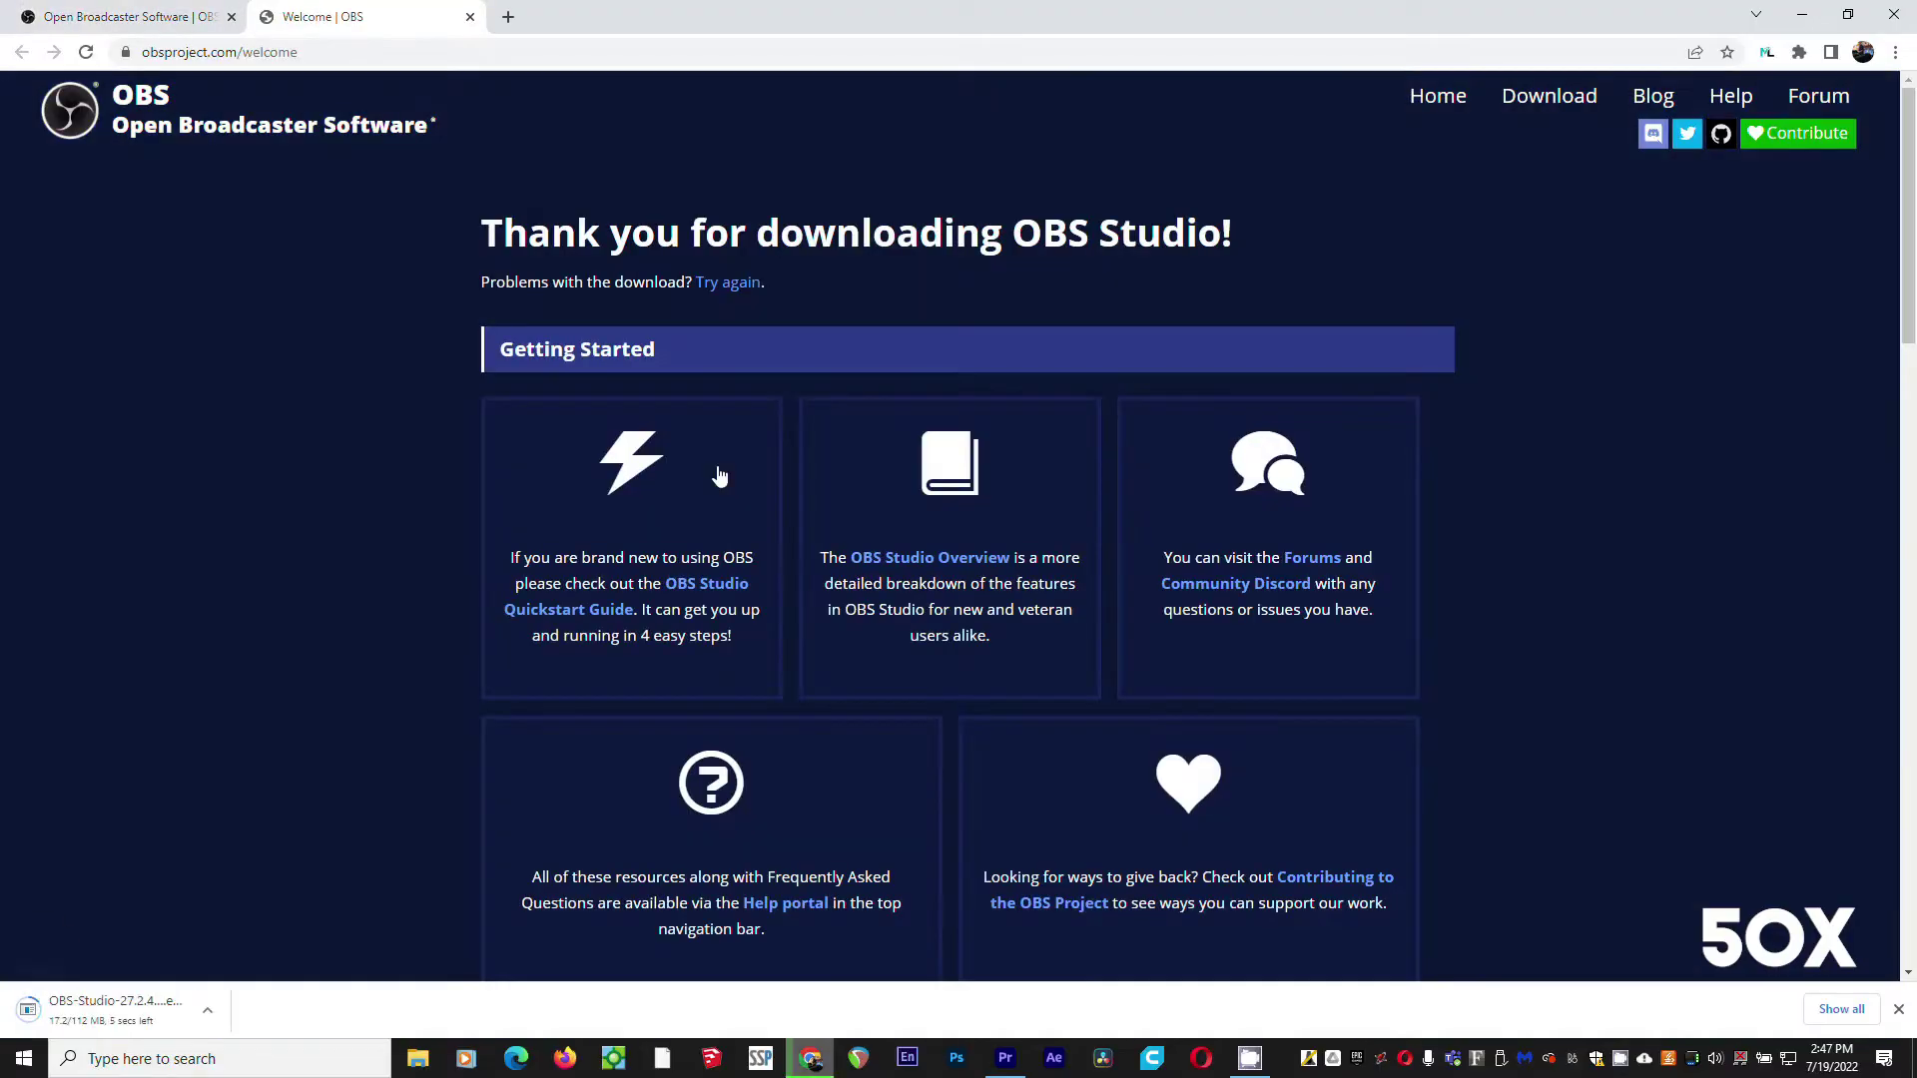
# - Run the downloaded OBS-Studio installer from Chrome's download bar and start the installation
pyautogui.click(27, 1011)
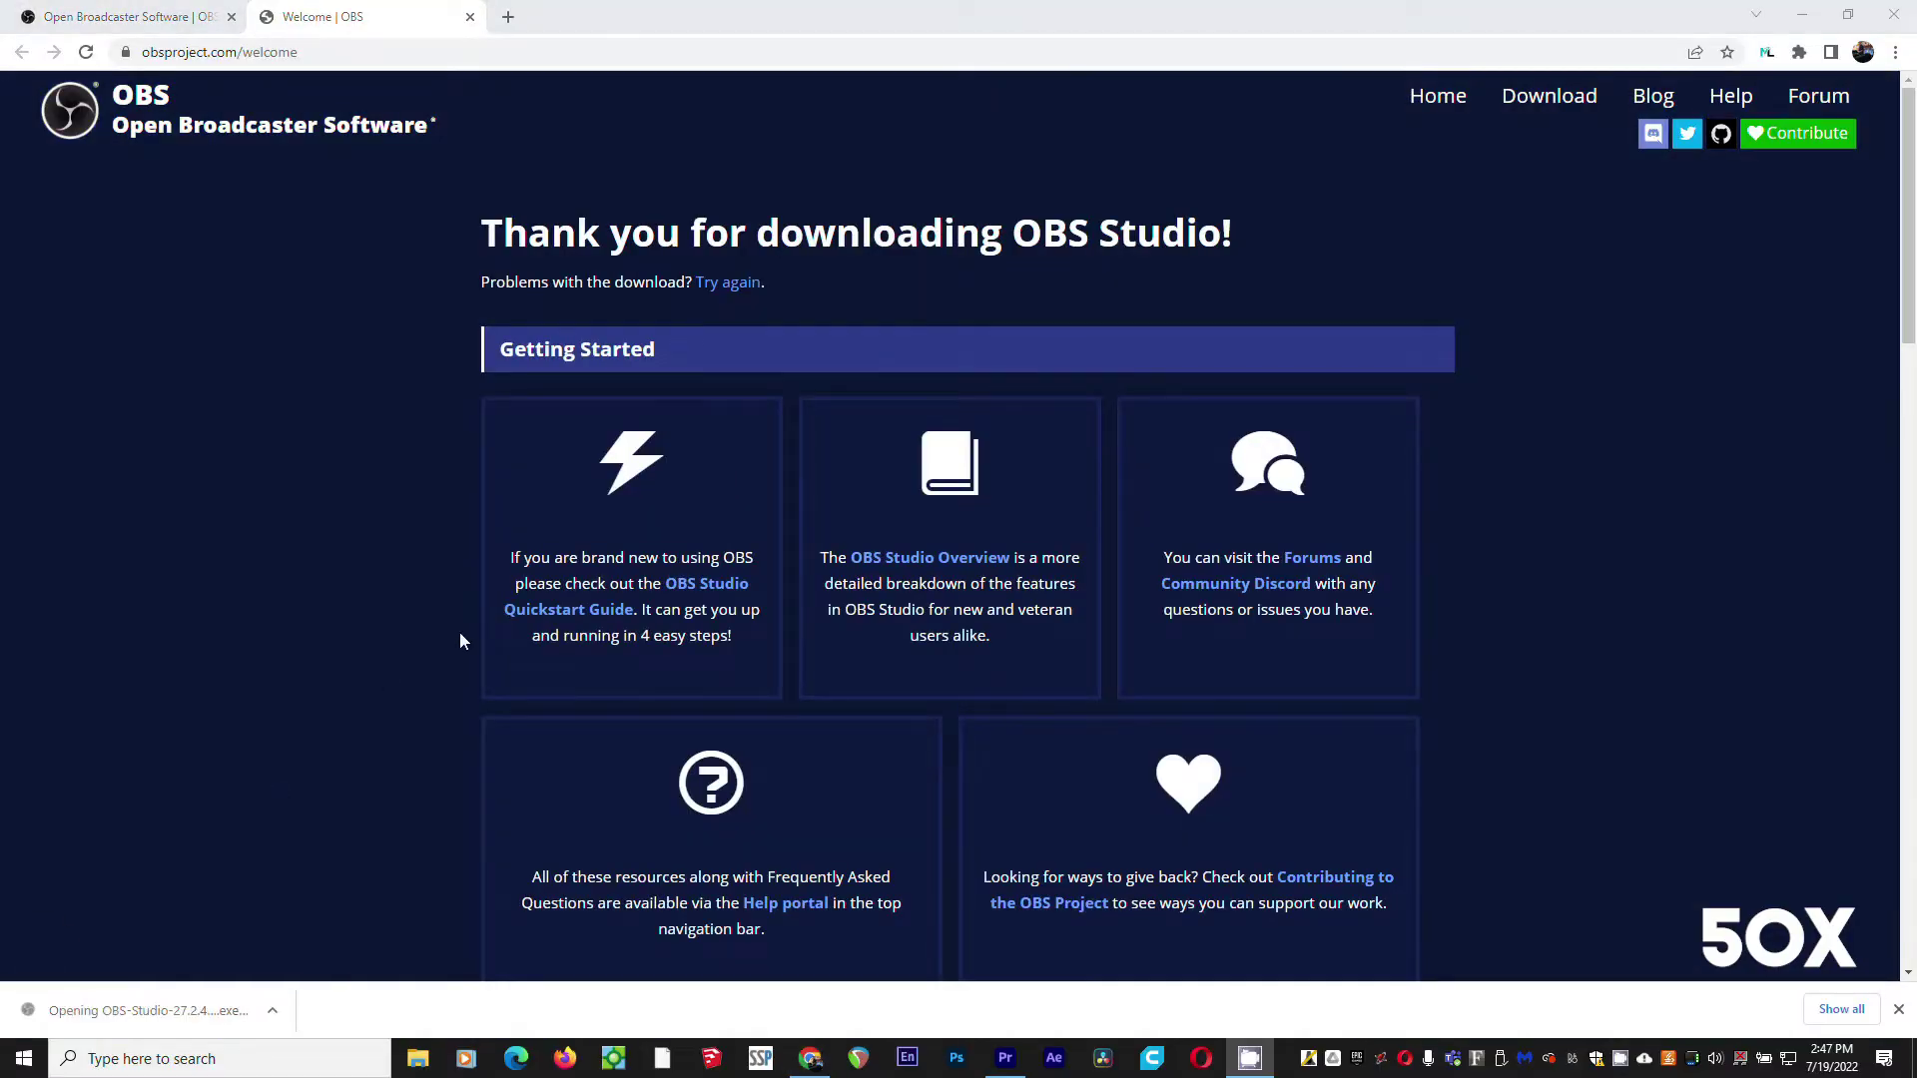
pyautogui.click(1069, 689)
pyautogui.click(1069, 689)
pyautogui.click(1068, 689)
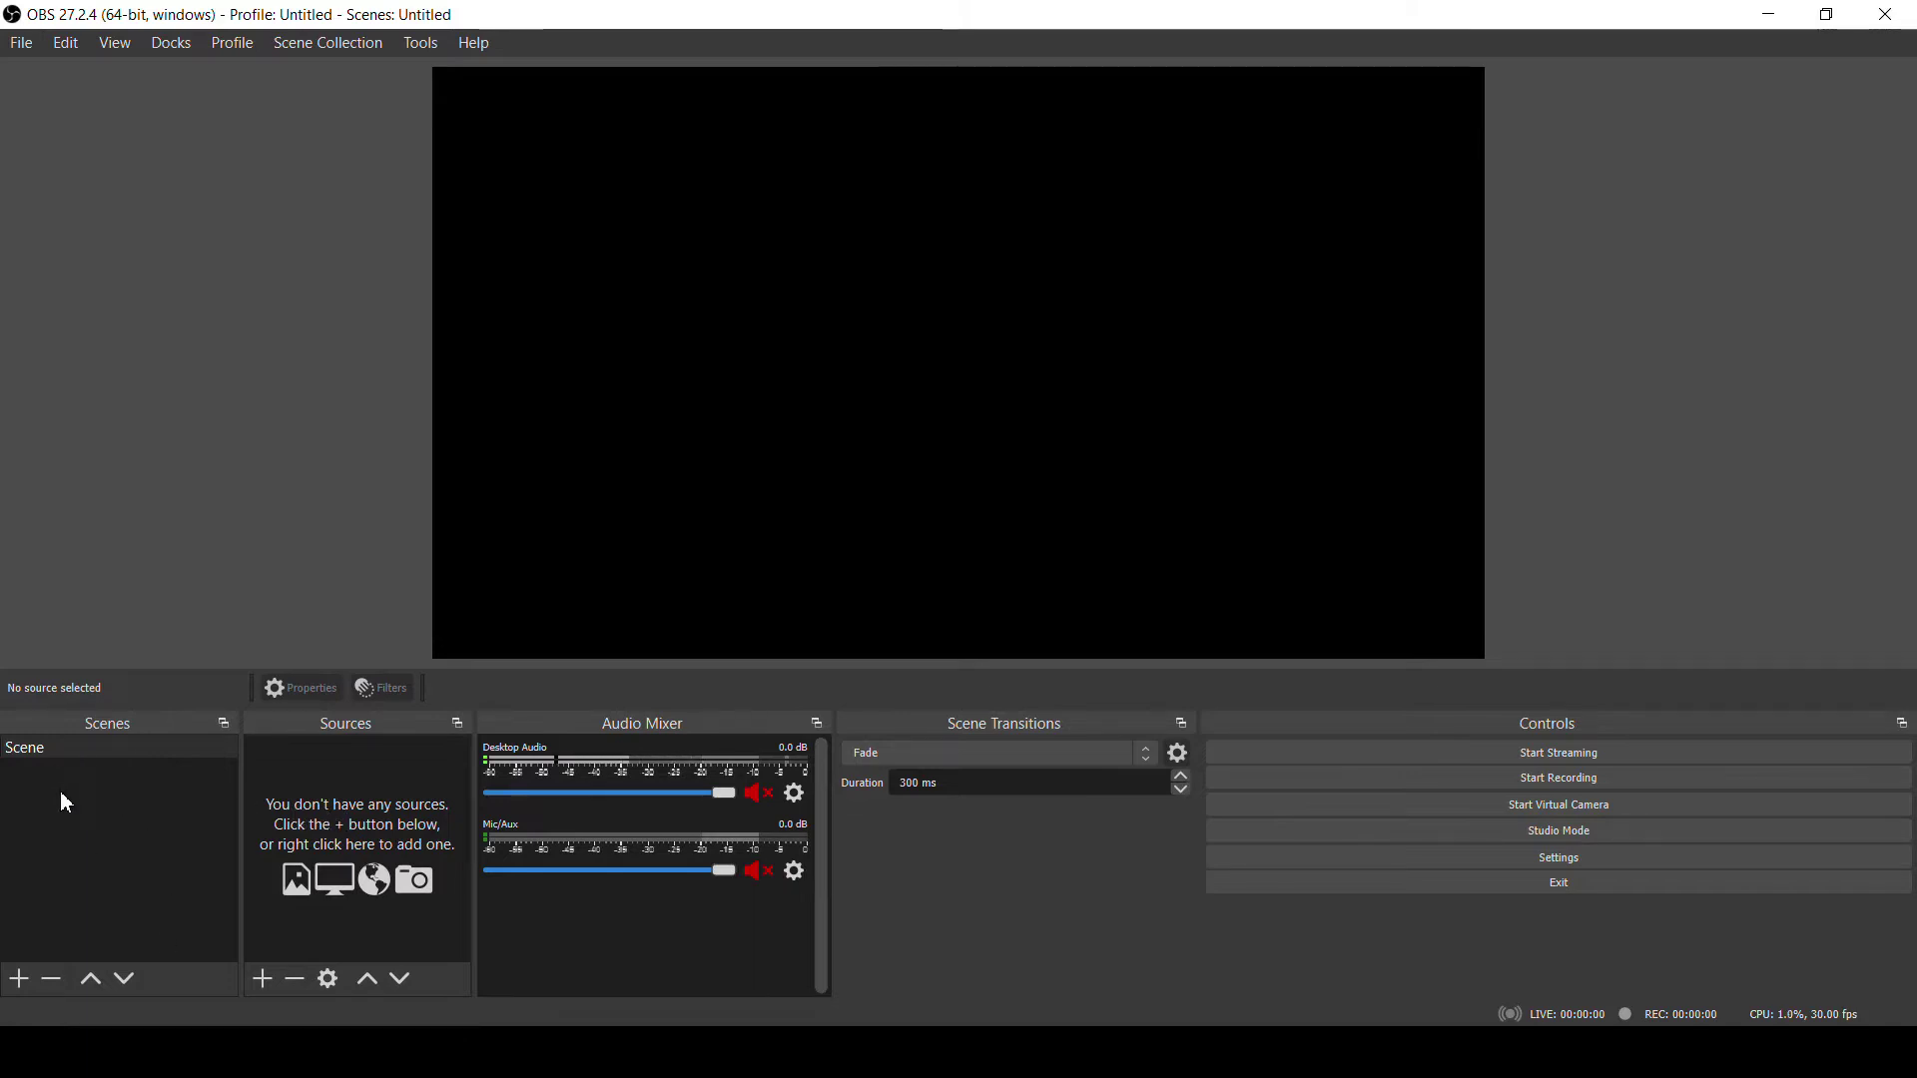
# - Create a scene named 'Honey Optics USB' and bring up the source type list
pyautogui.click(18, 980)
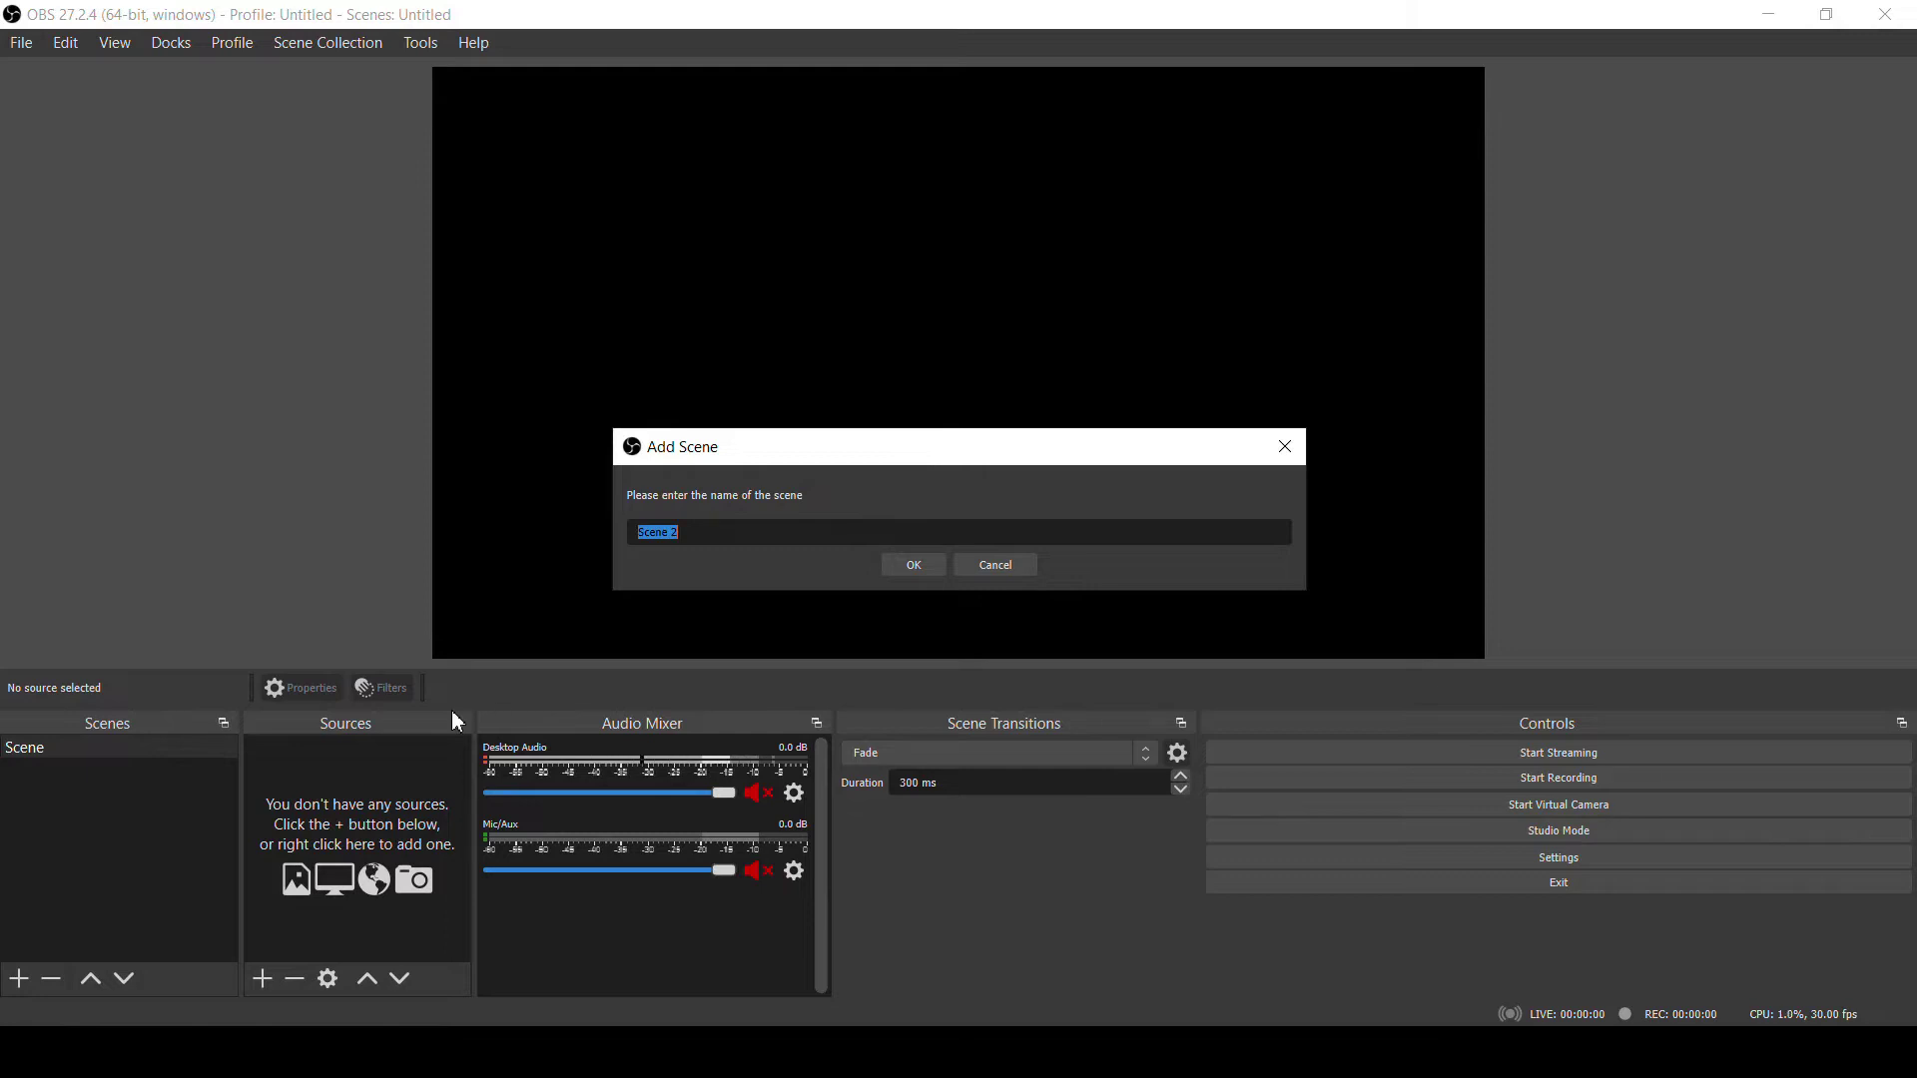
pyautogui.write('Honey Optics USB')
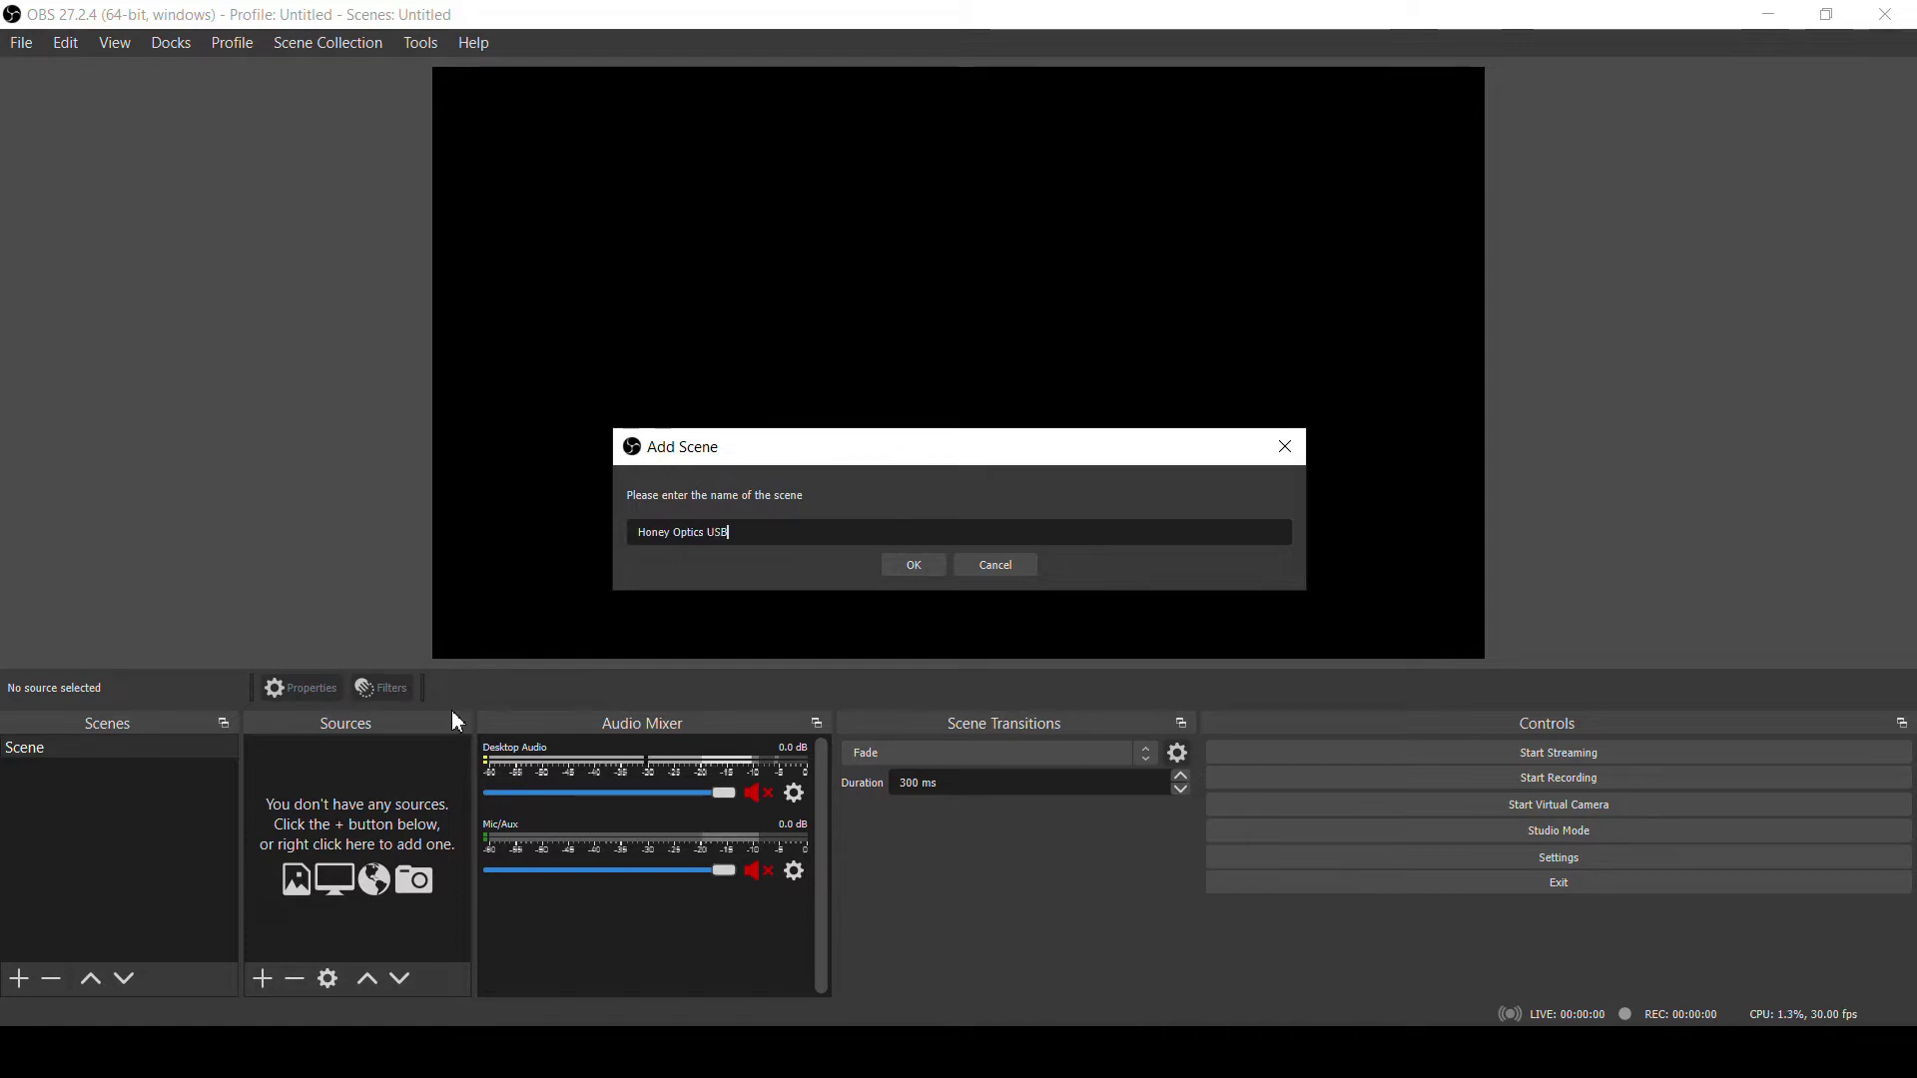
pyautogui.click(937, 565)
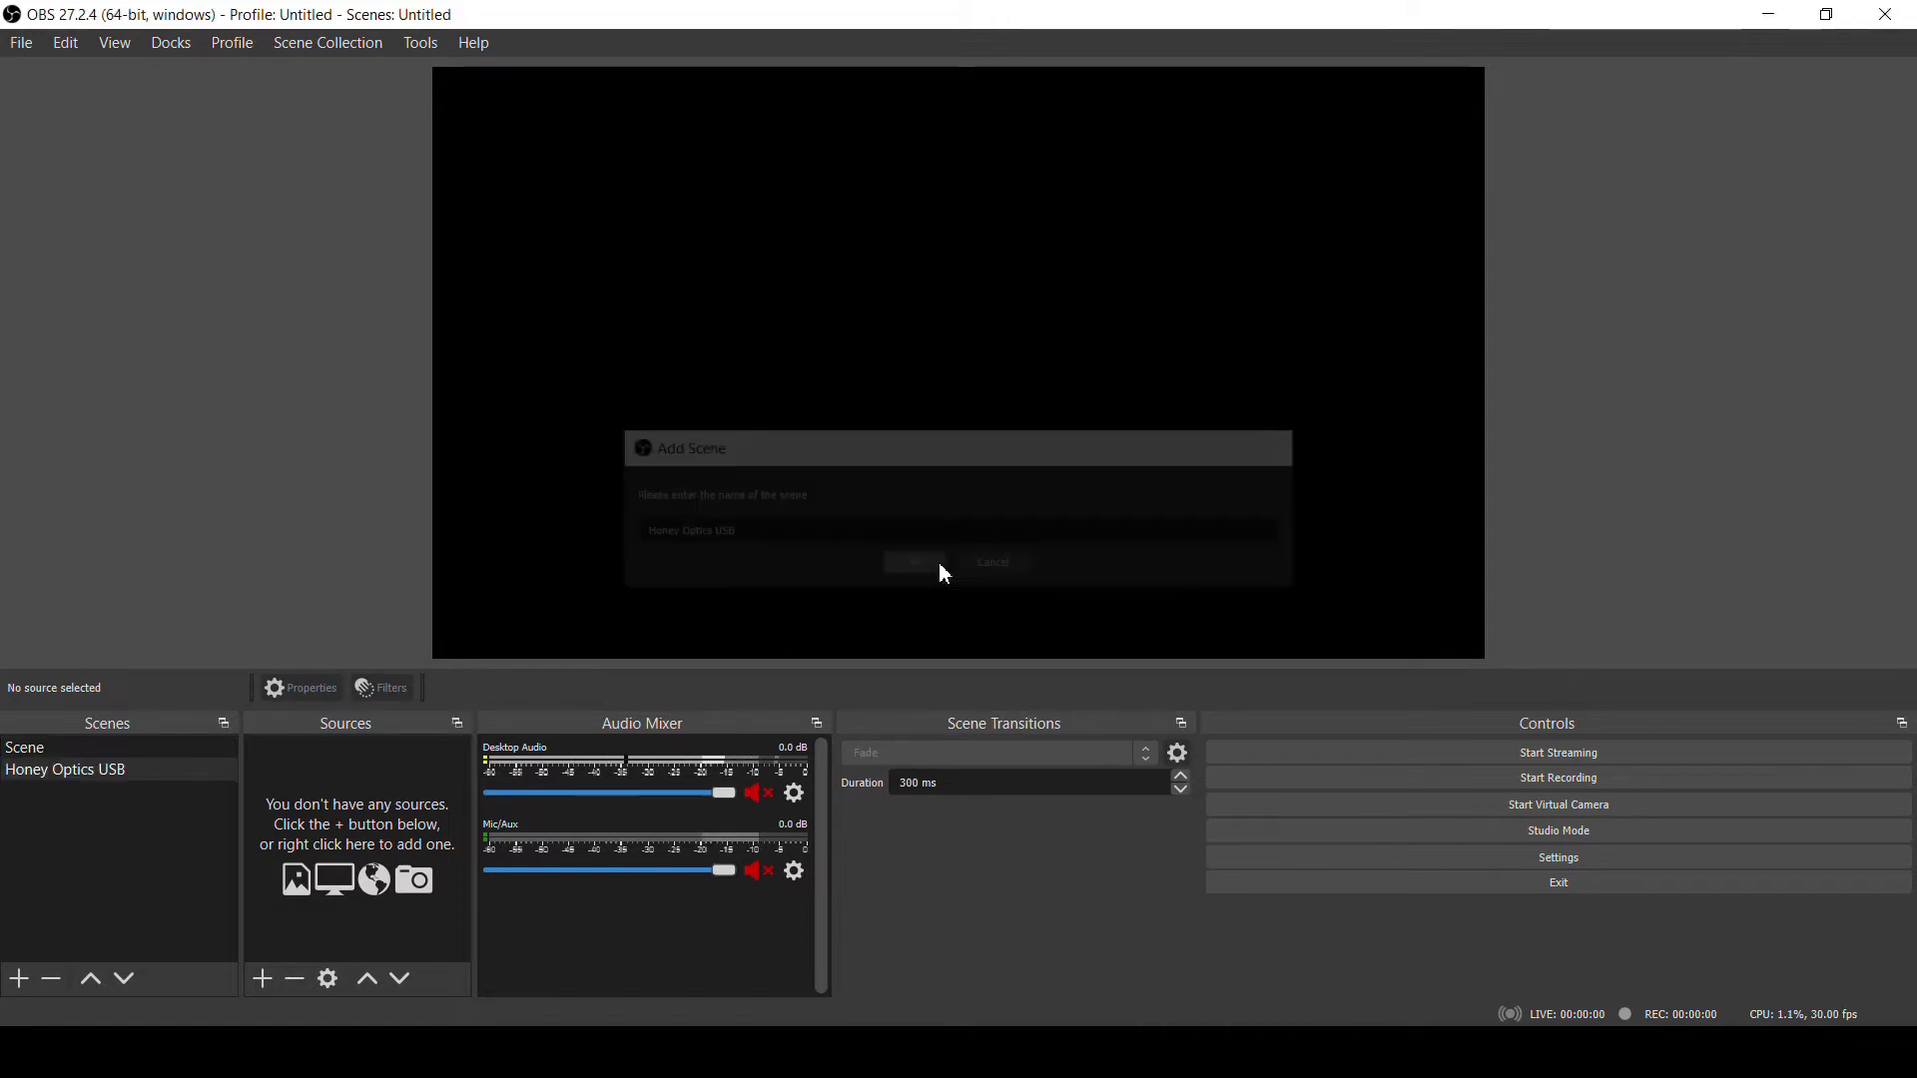
pyautogui.click(265, 982)
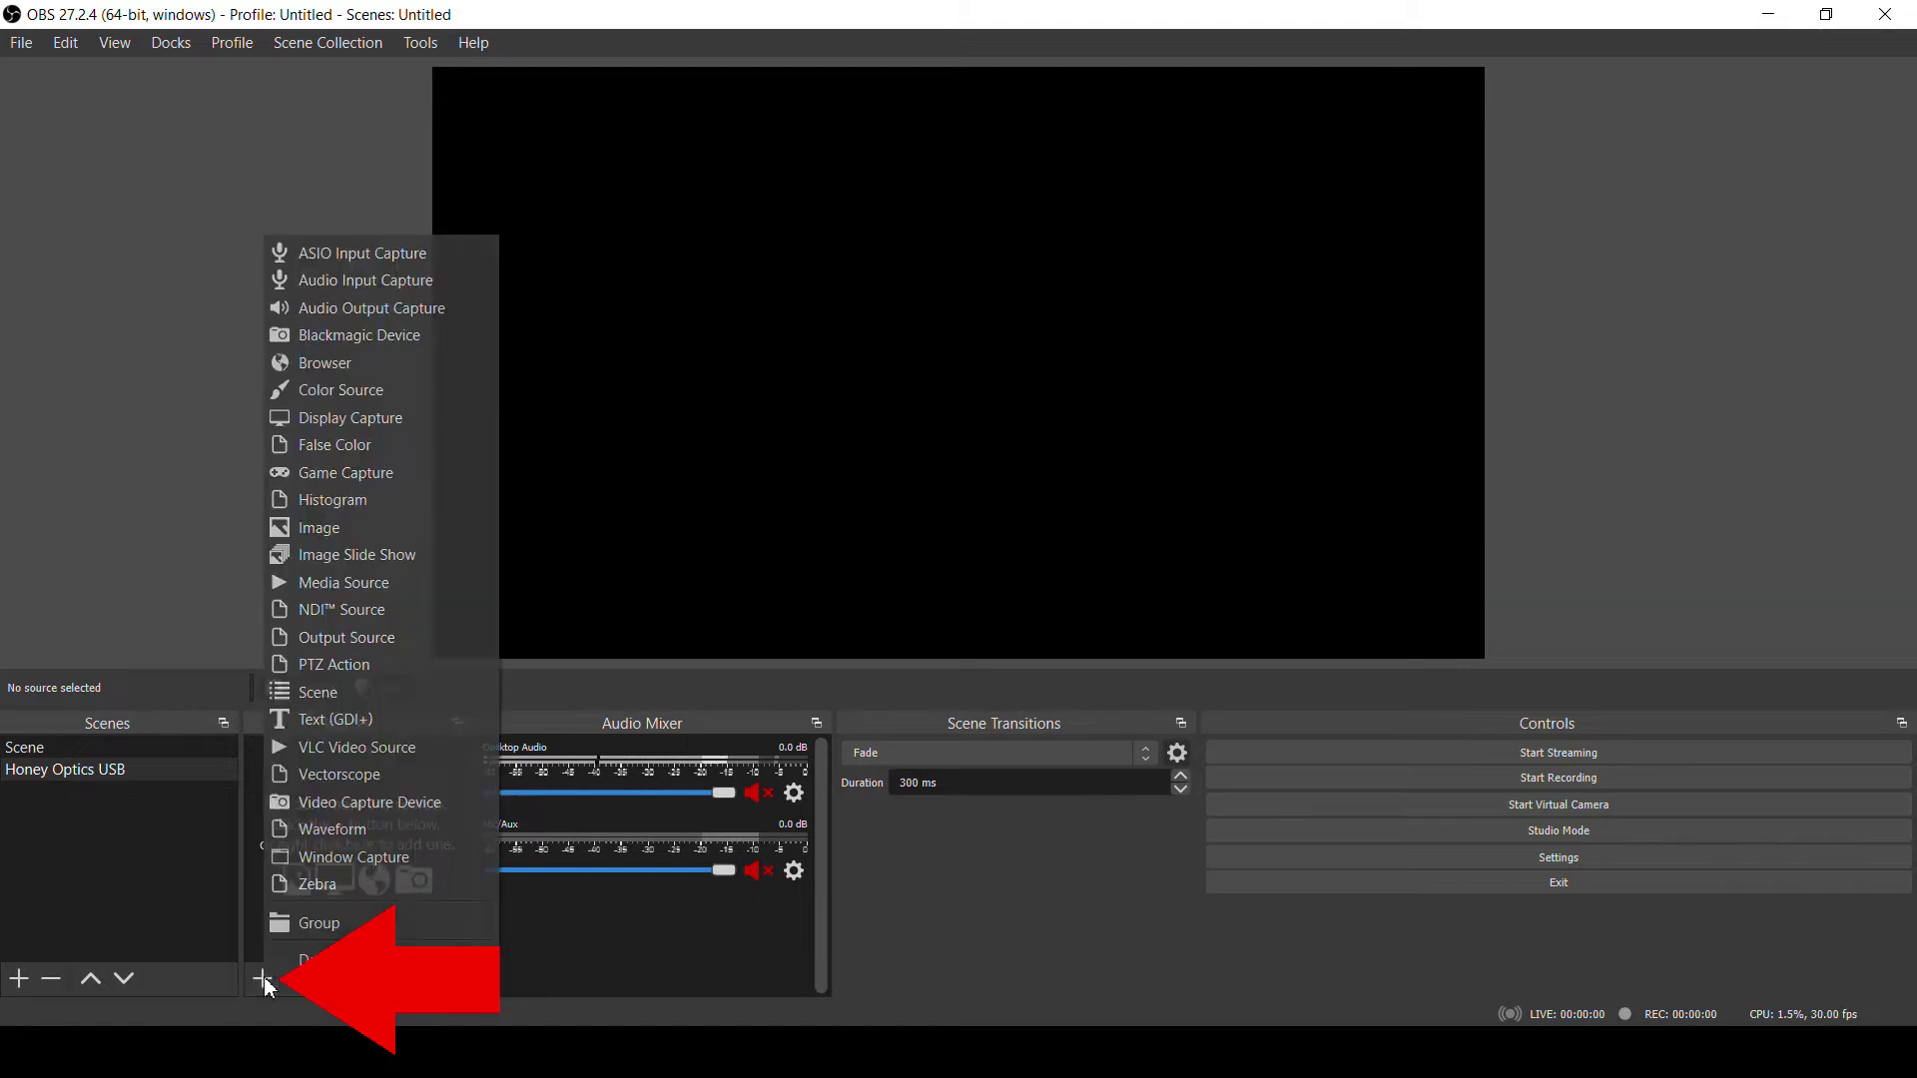
# - Add a Video Capture Device source named USB4k using the UHD Camera
pyautogui.click(358, 809)
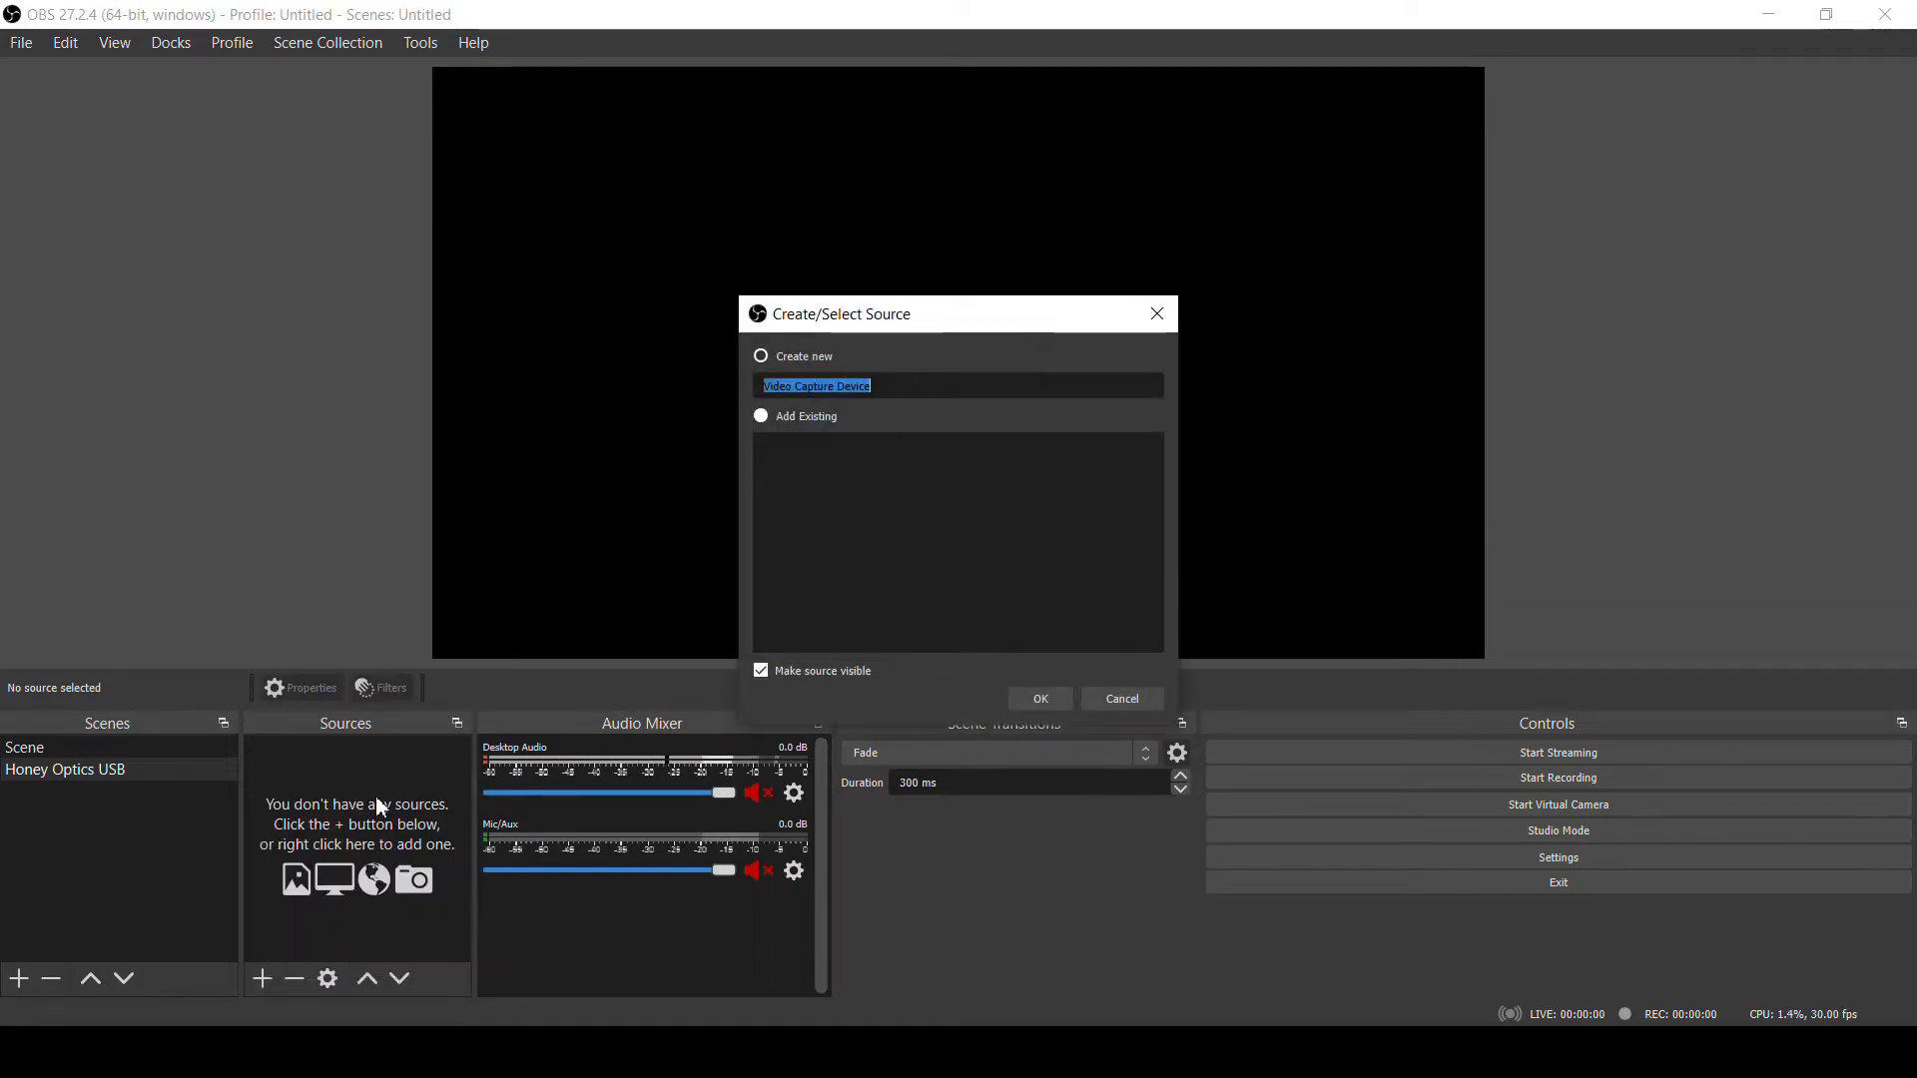
pyautogui.write('u')
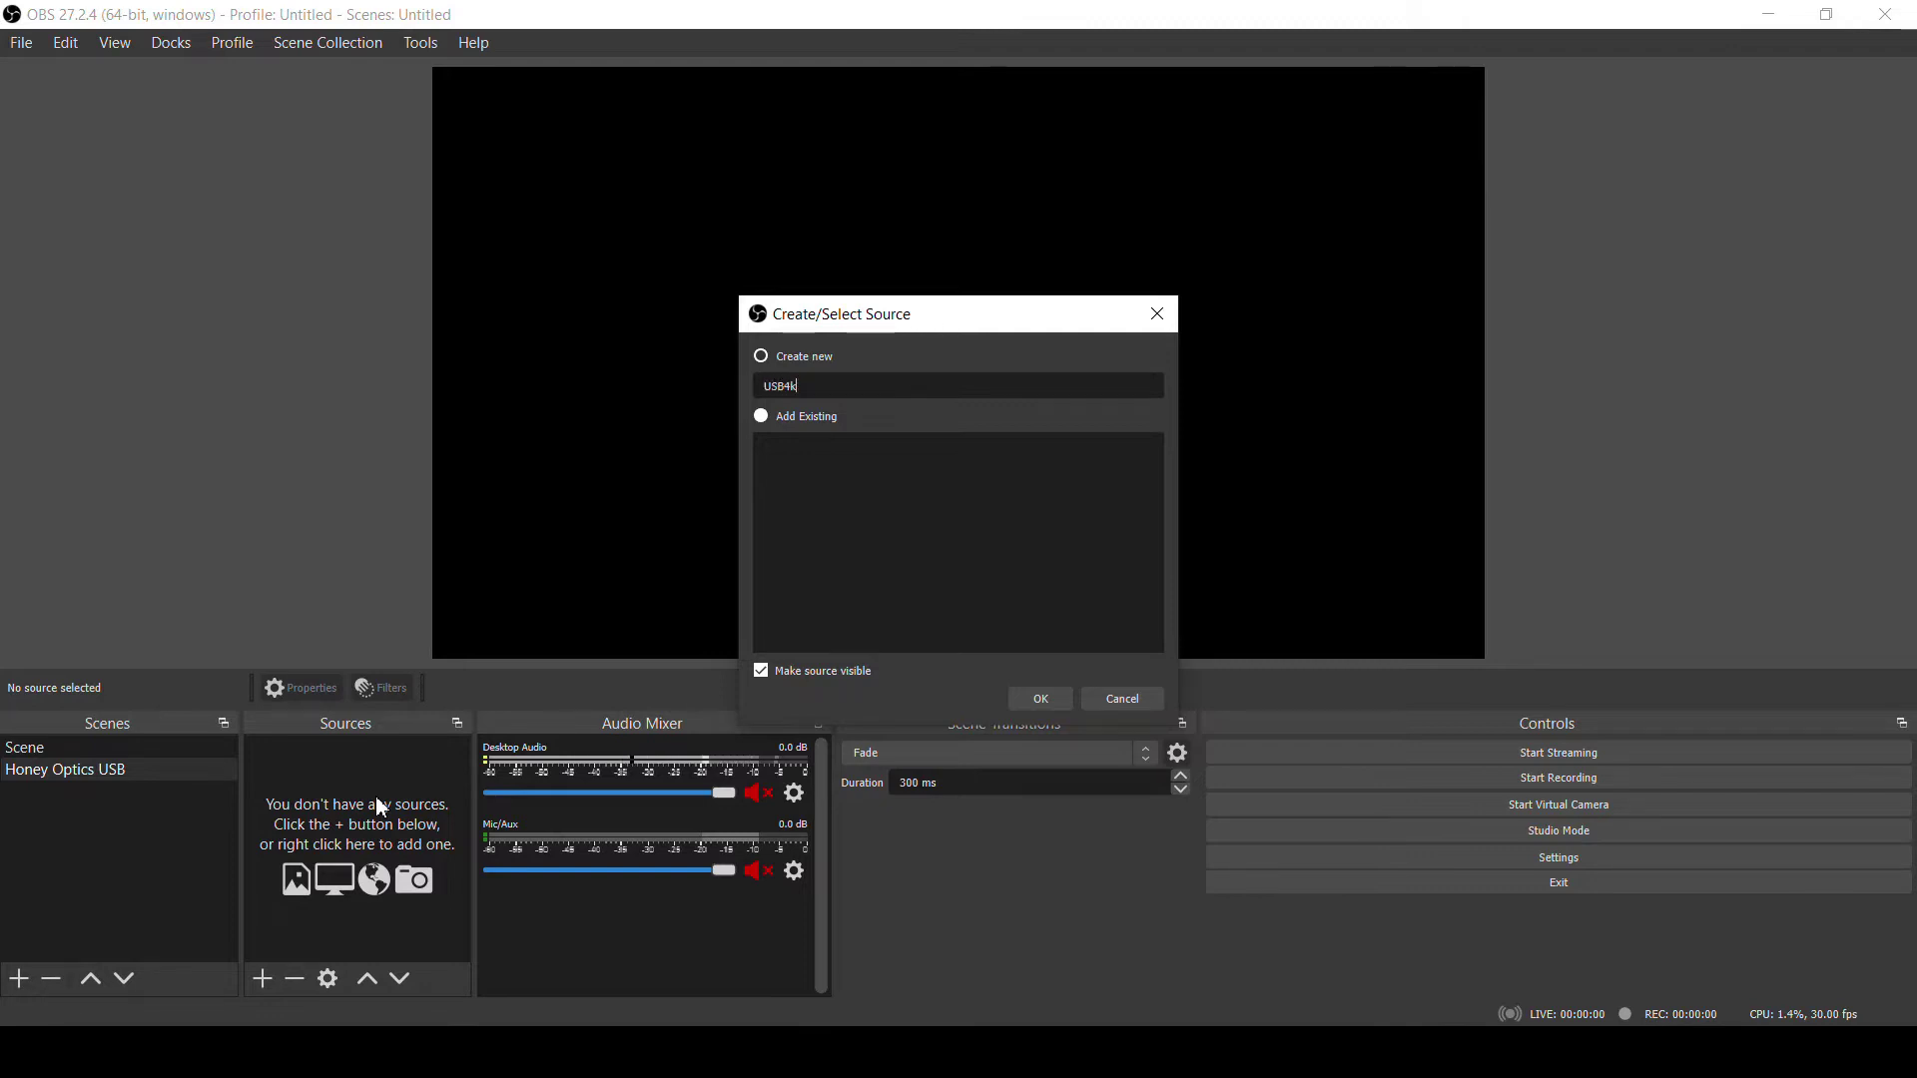
pyautogui.click(1041, 698)
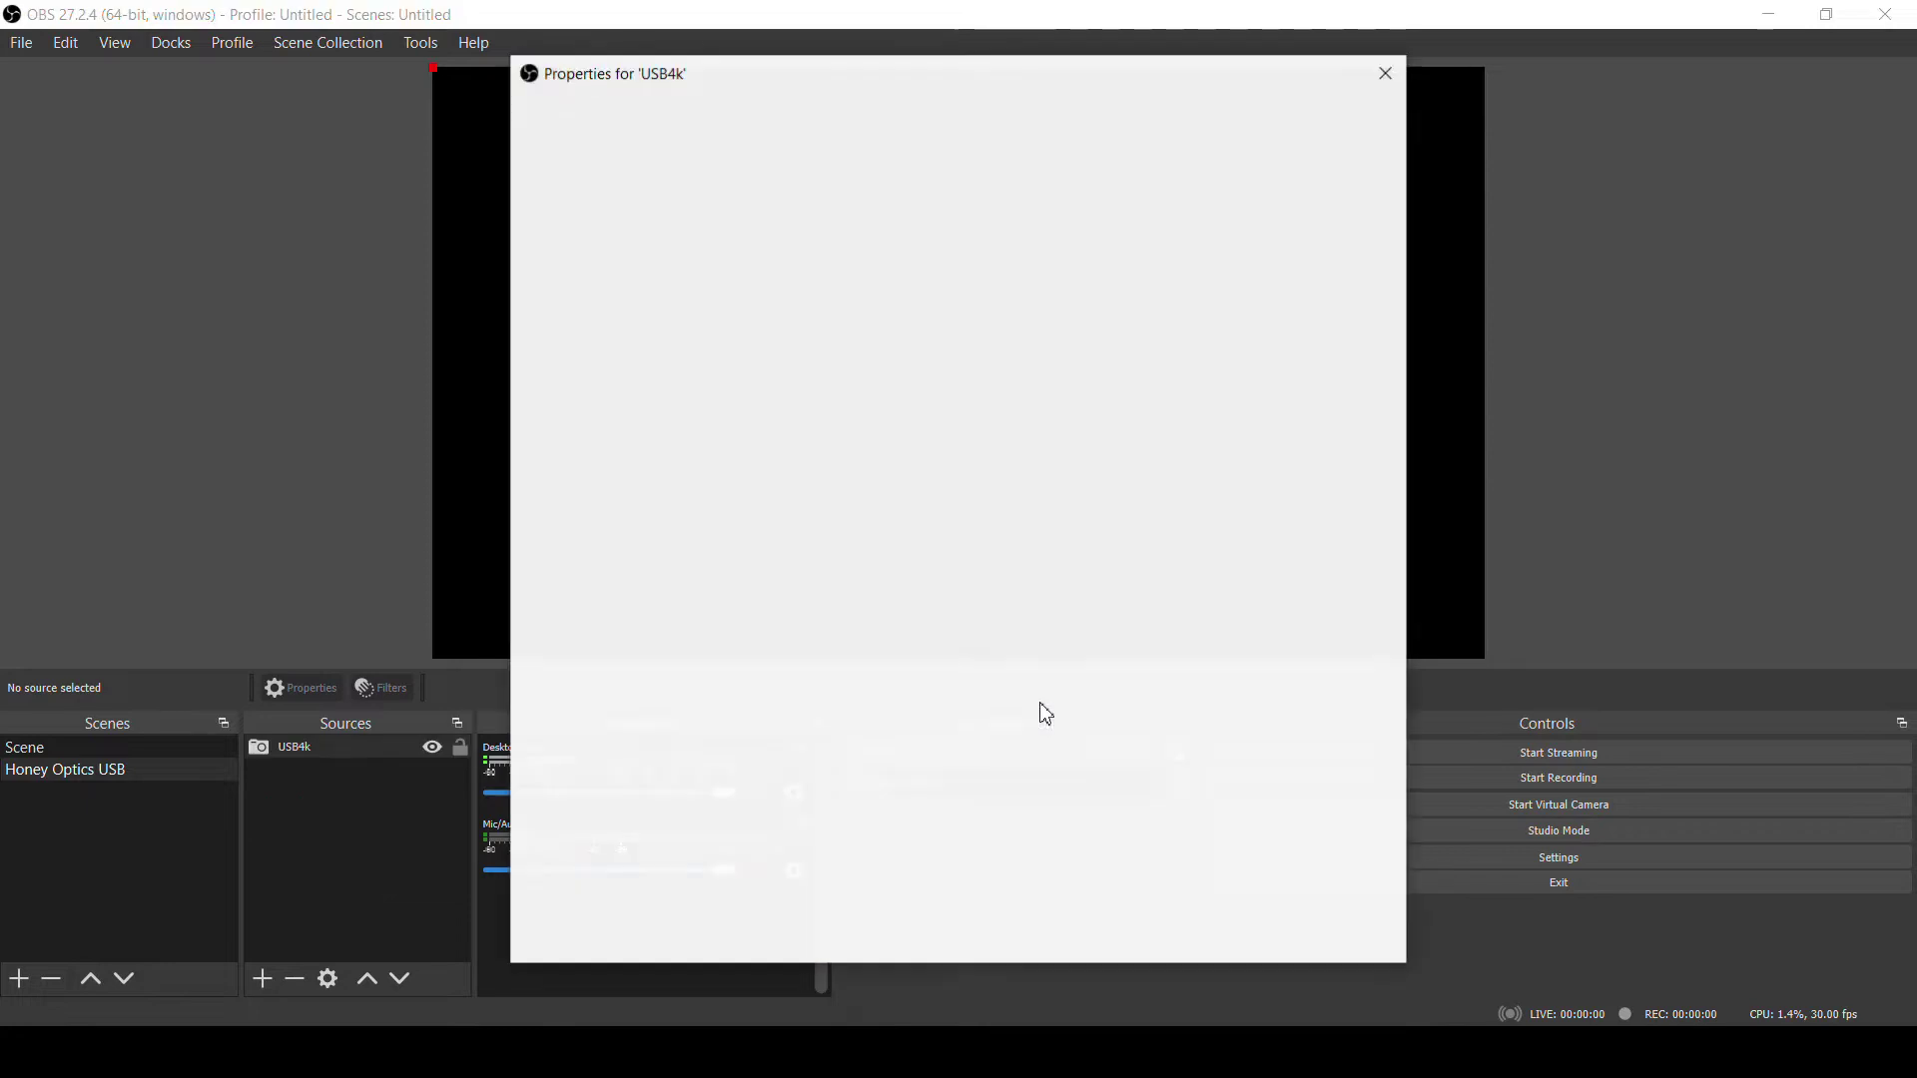
pyautogui.click(861, 759)
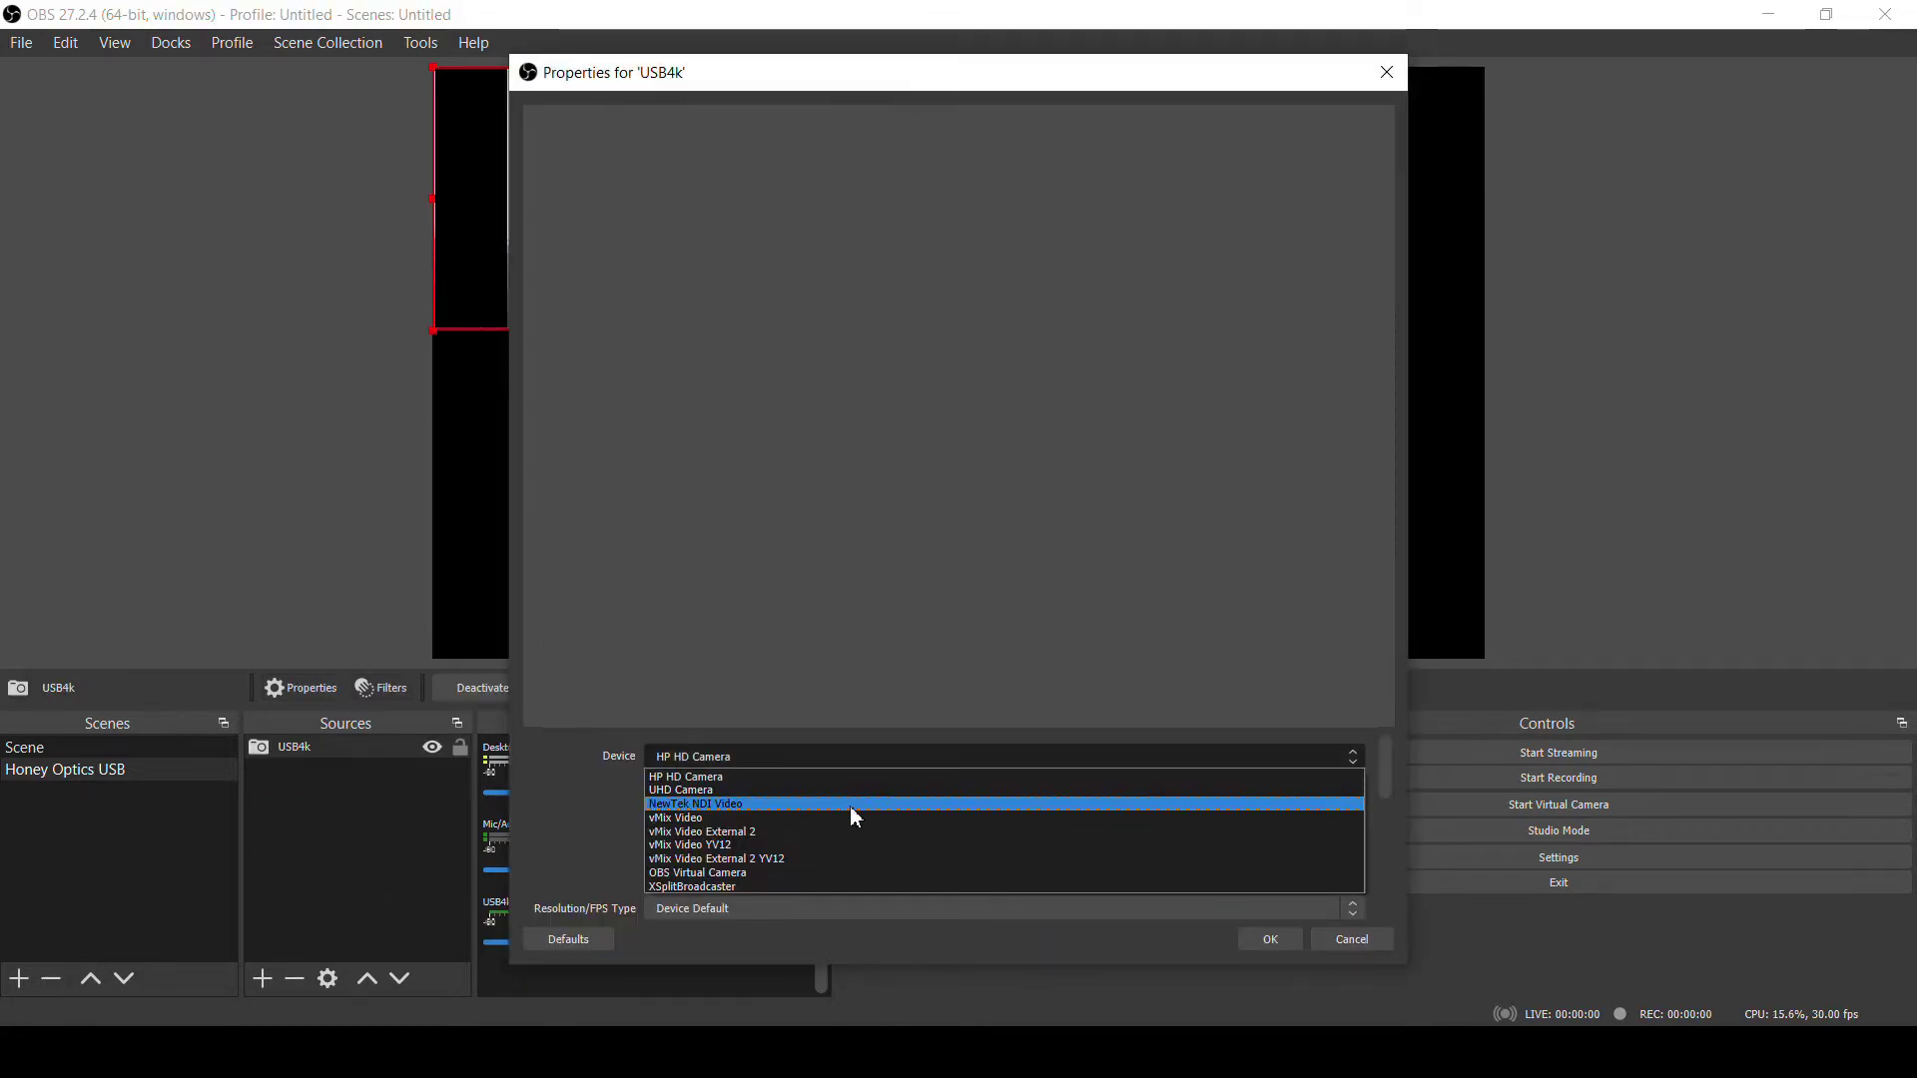
pyautogui.click(851, 791)
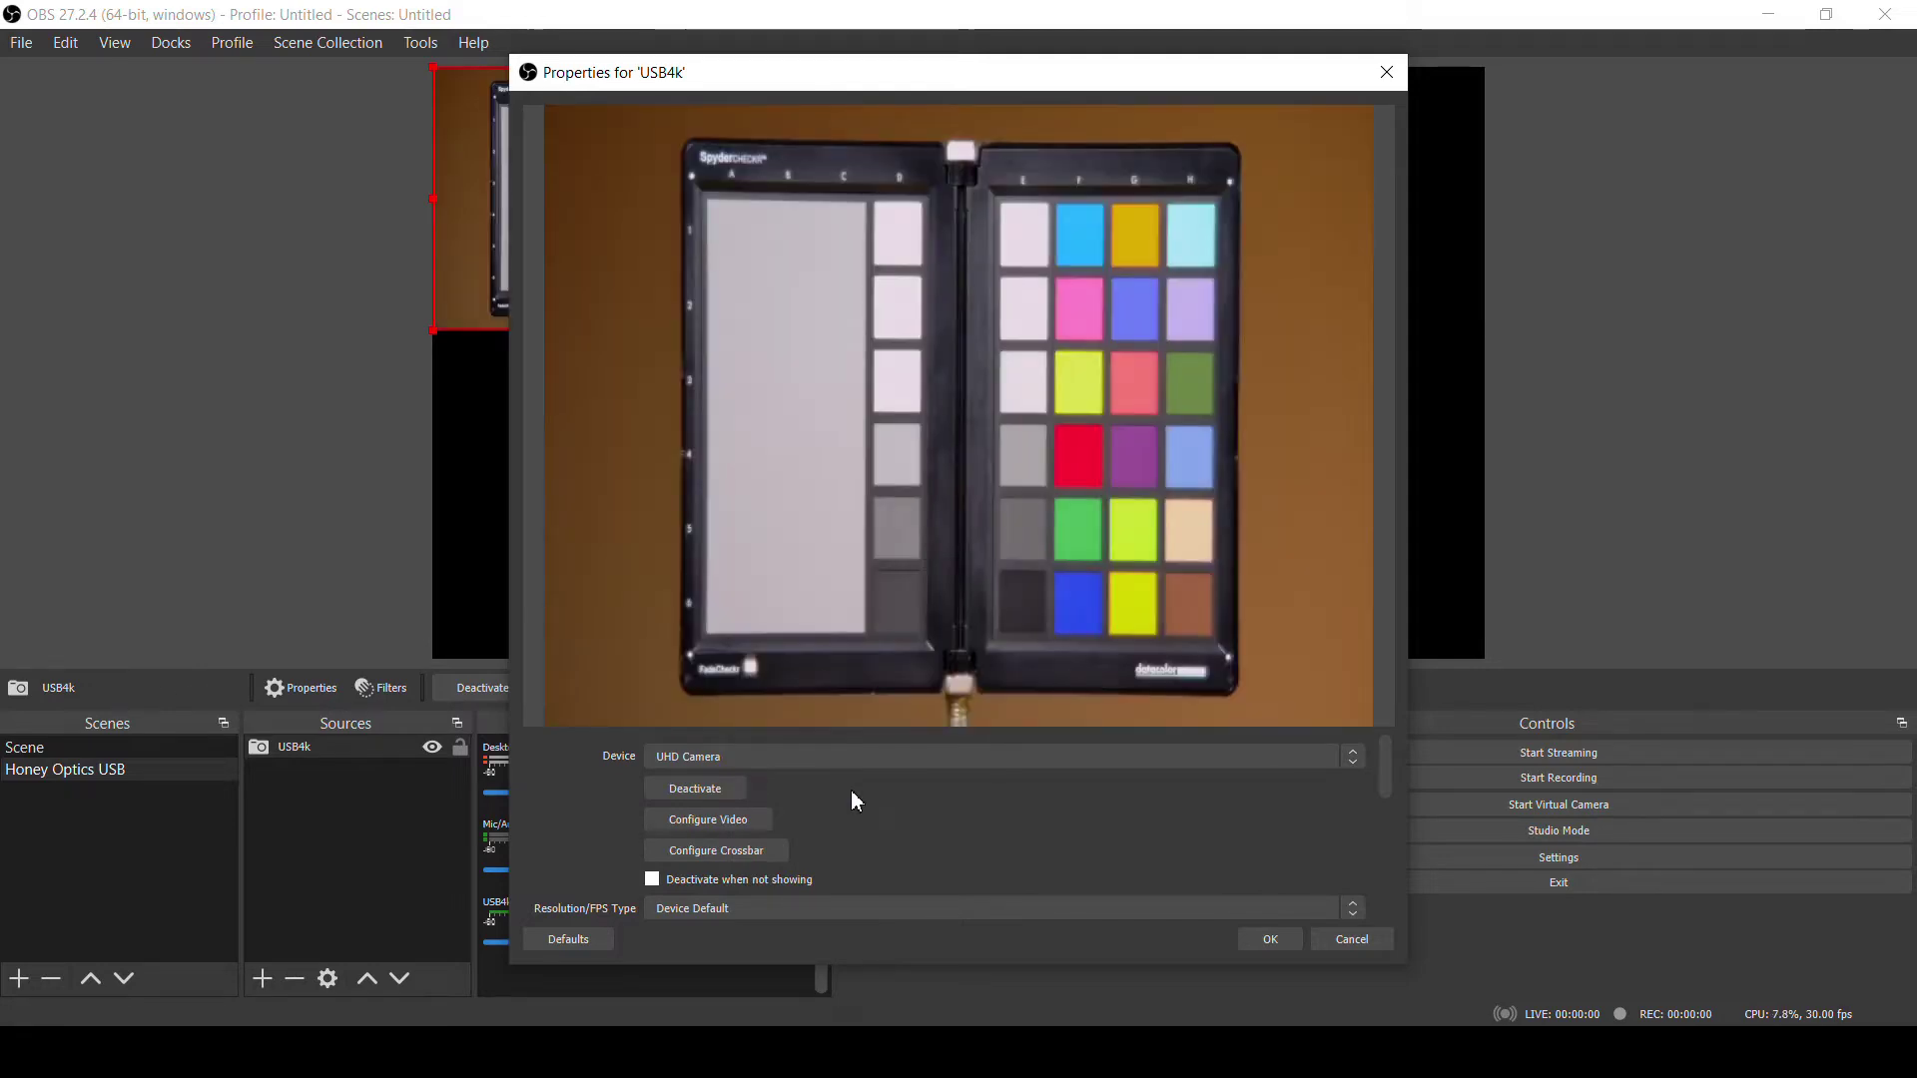
# - Set USB4k to custom resolution 3840x2160 at 30 FPS and confirm its properties
pyautogui.scroll(-2, 861, 829)
pyautogui.click(800, 835)
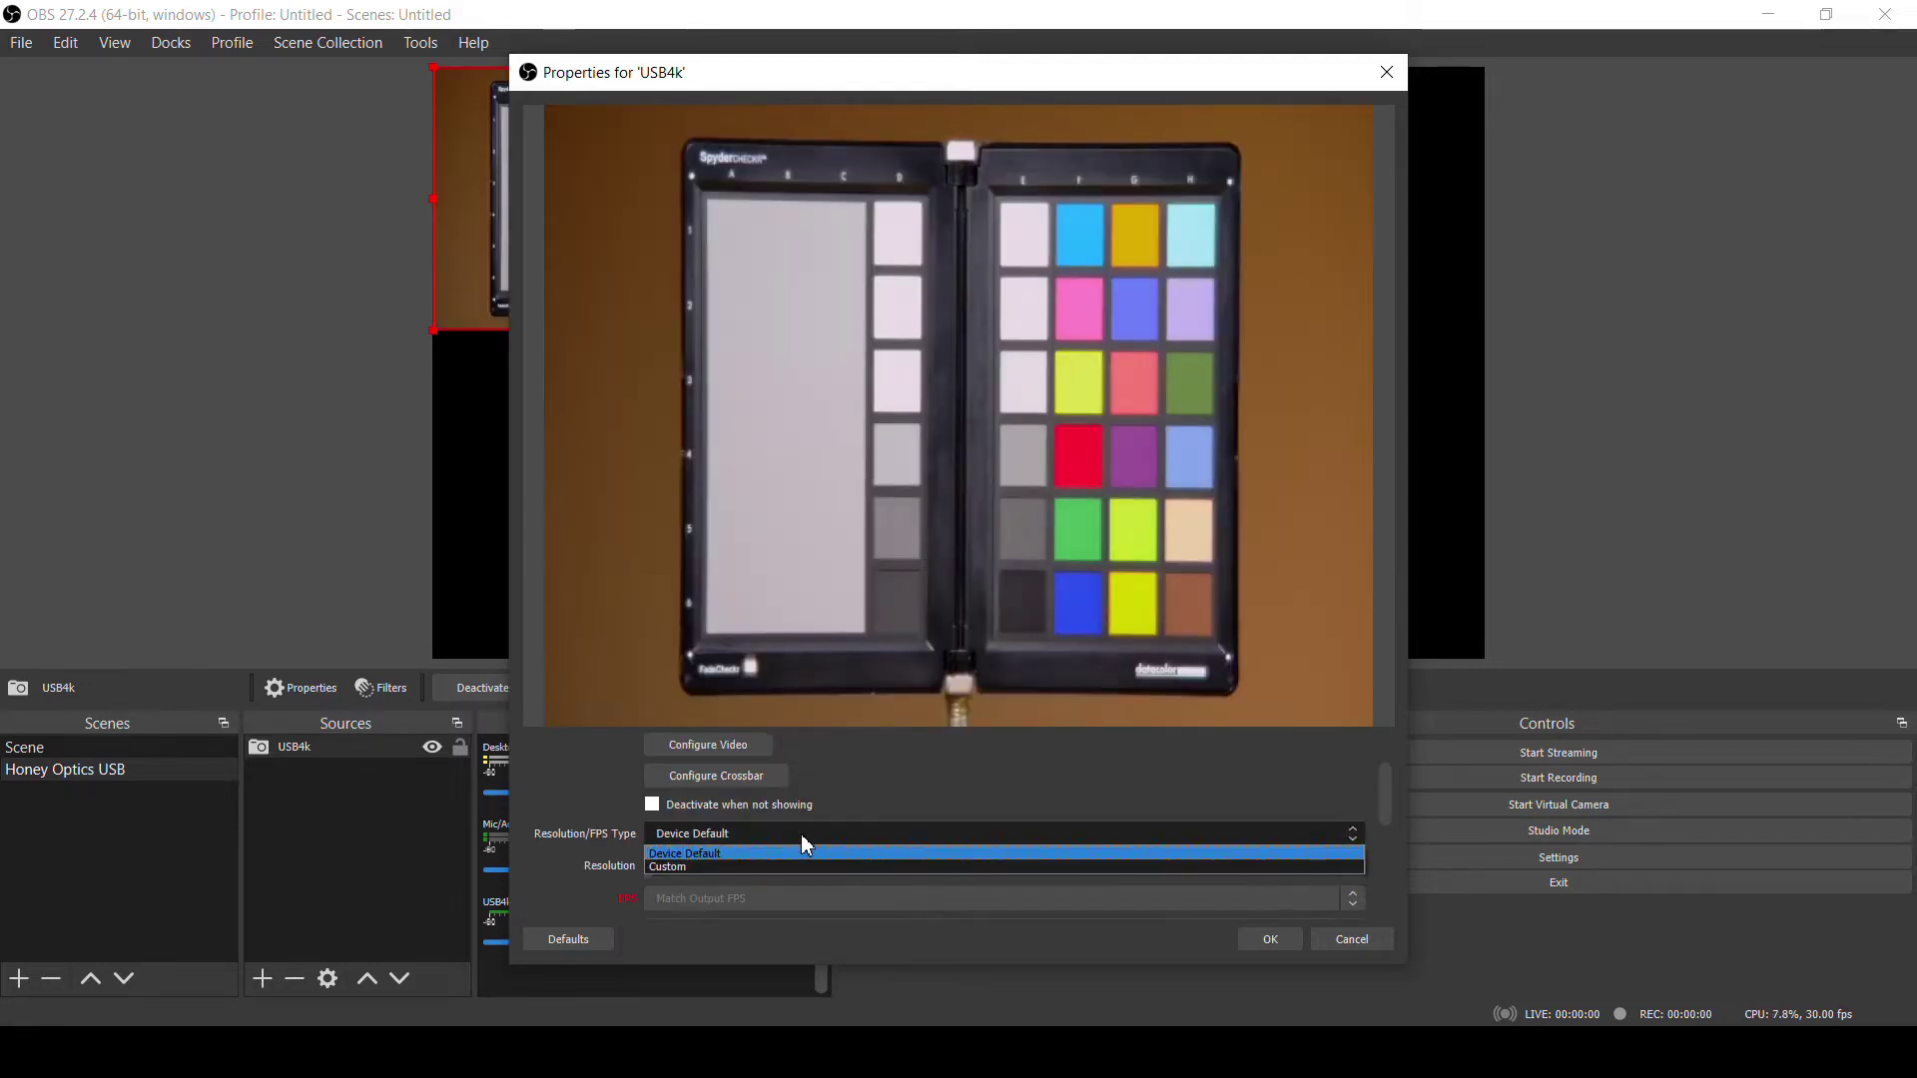
pyautogui.click(683, 868)
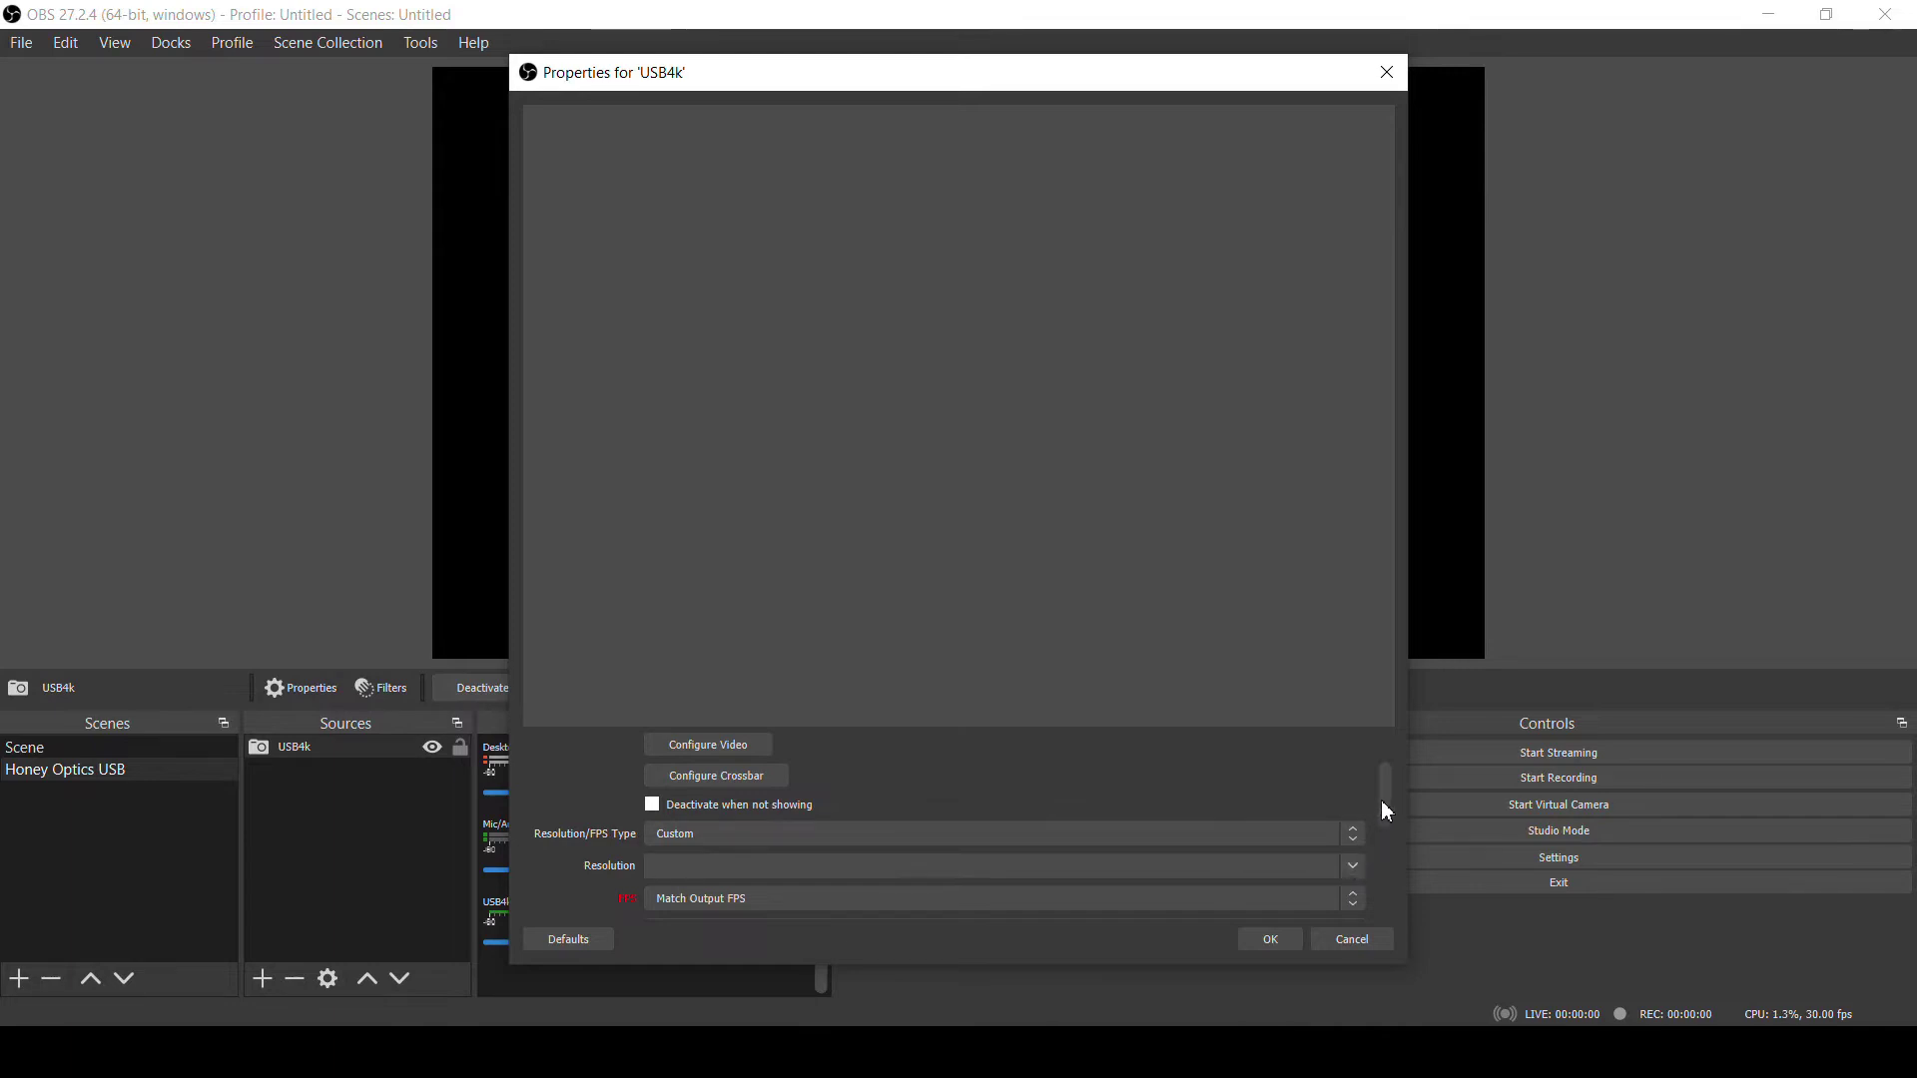
pyautogui.moveTo(1382, 800); pyautogui.dragTo(1390, 817)
pyautogui.scroll(-1, 1388, 816)
pyautogui.click(1352, 819)
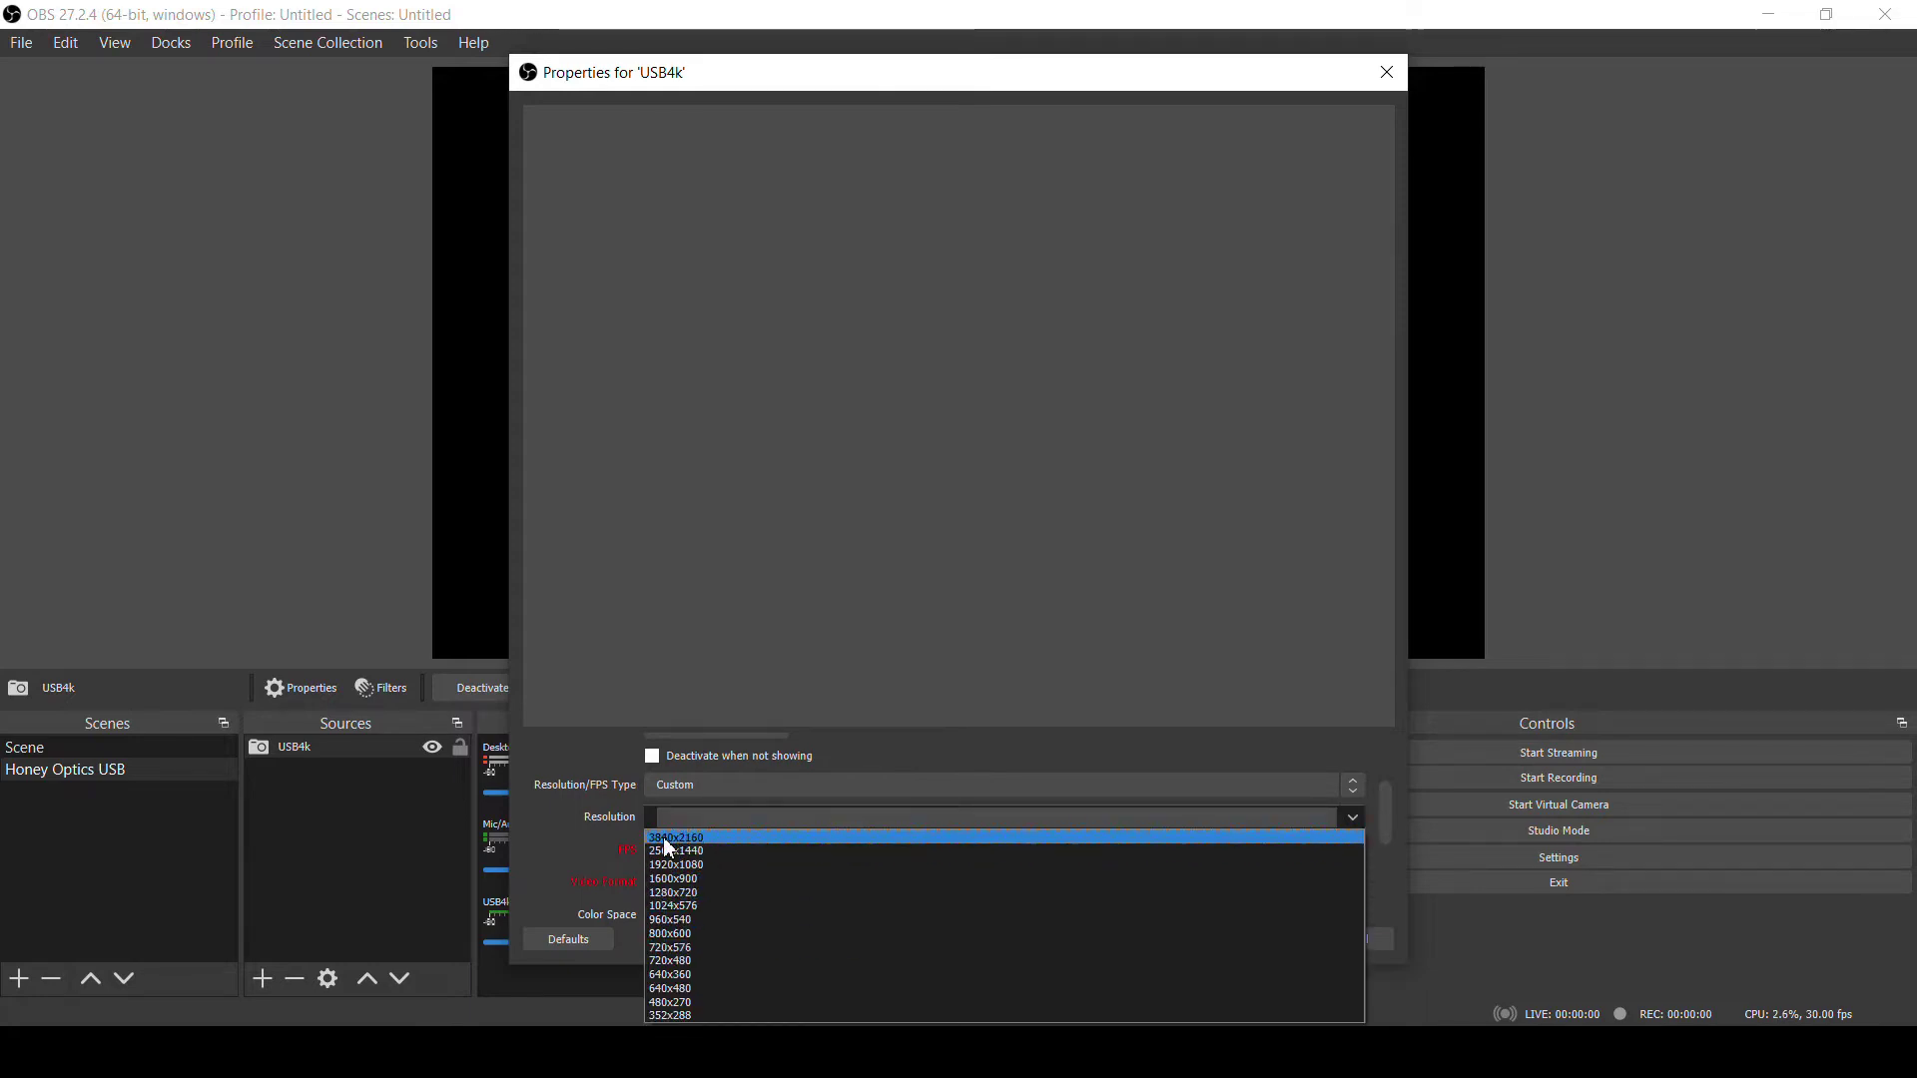
pyautogui.click(659, 840)
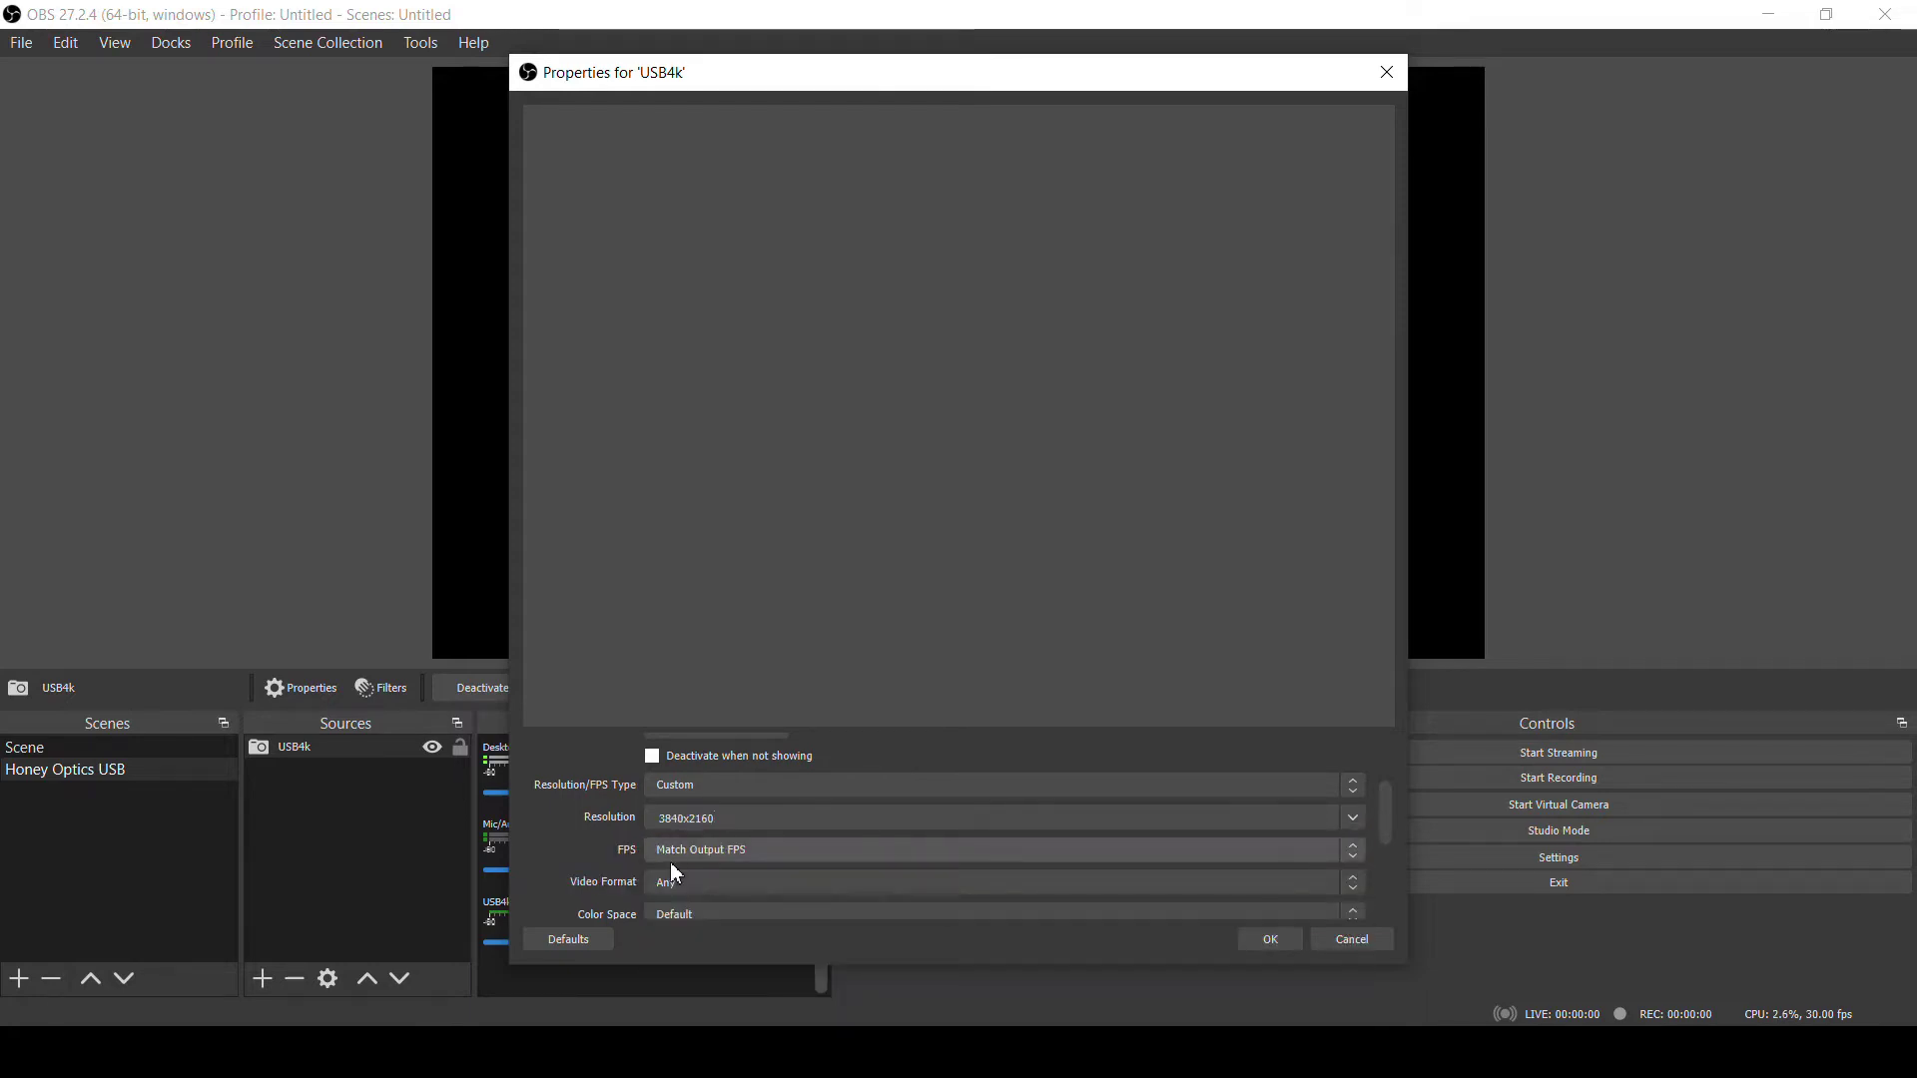
pyautogui.click(741, 854)
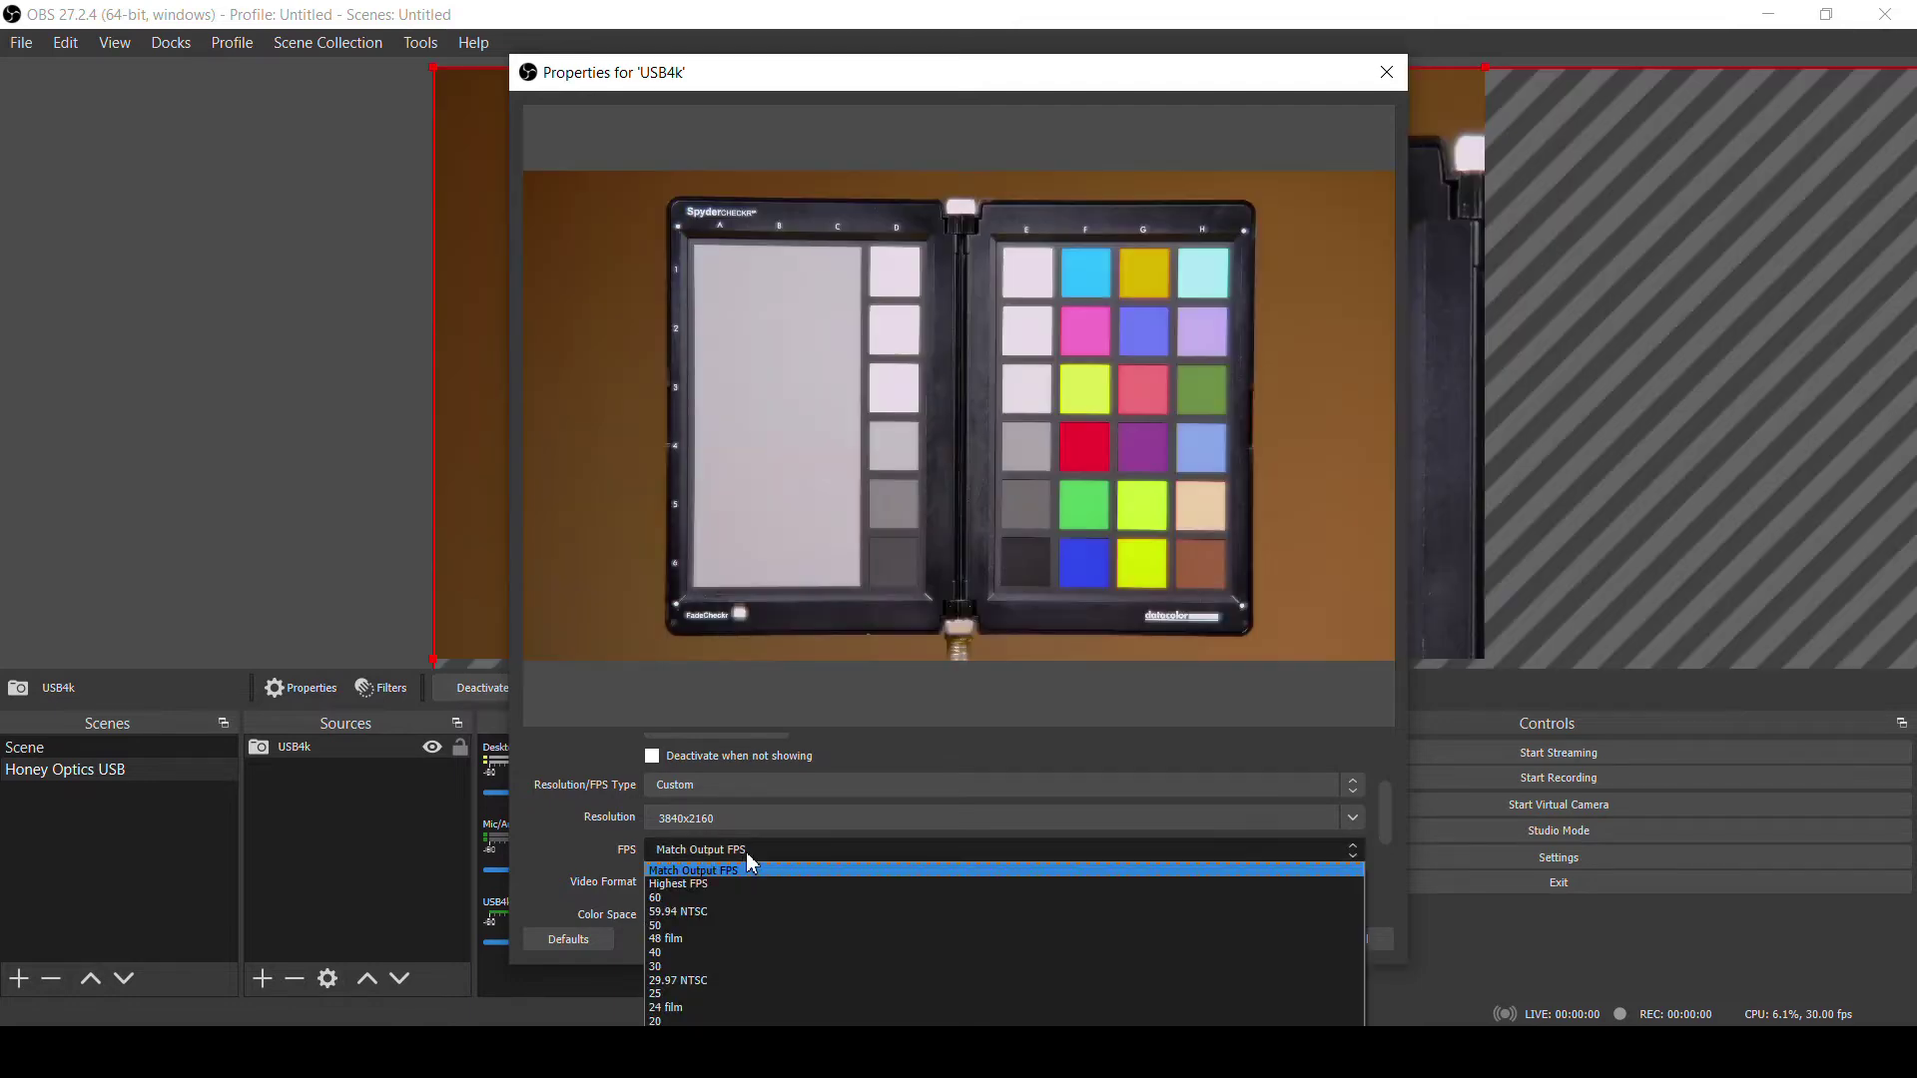
pyautogui.click(715, 965)
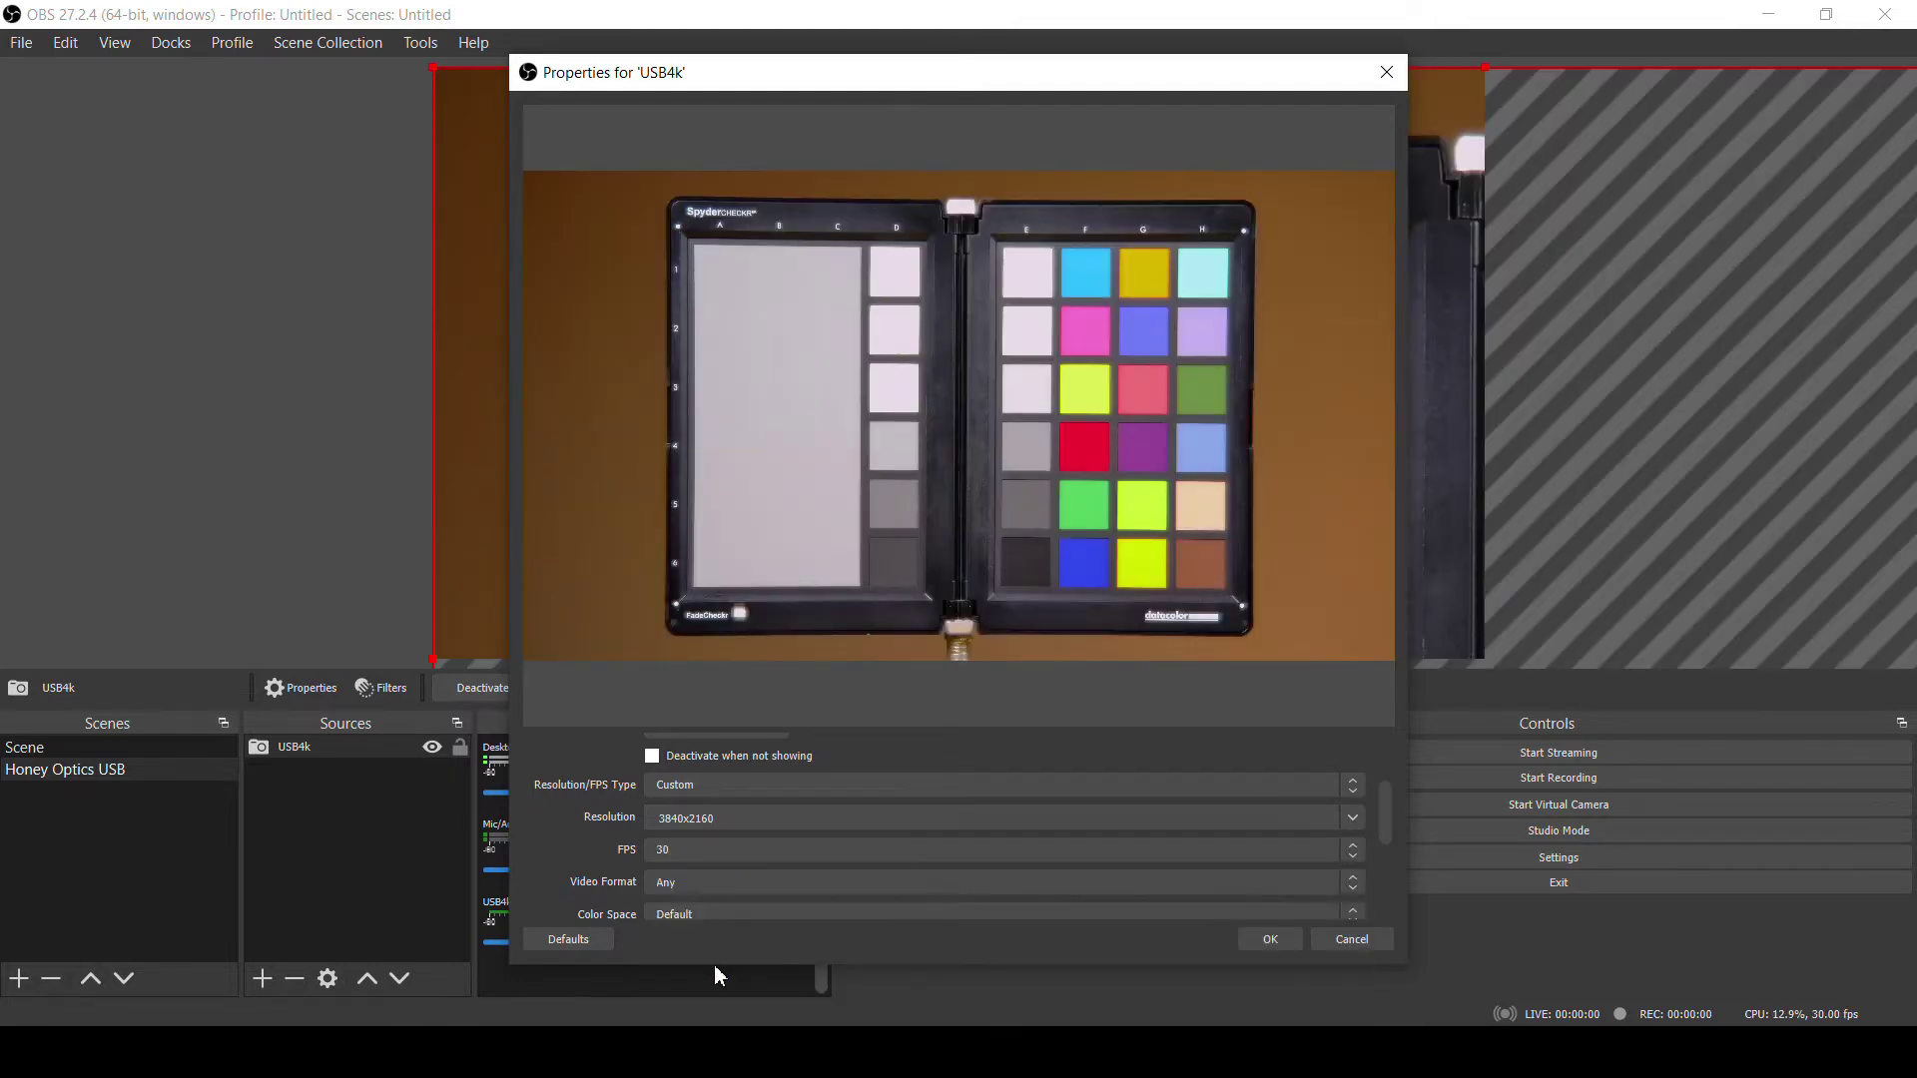
pyautogui.click(1272, 939)
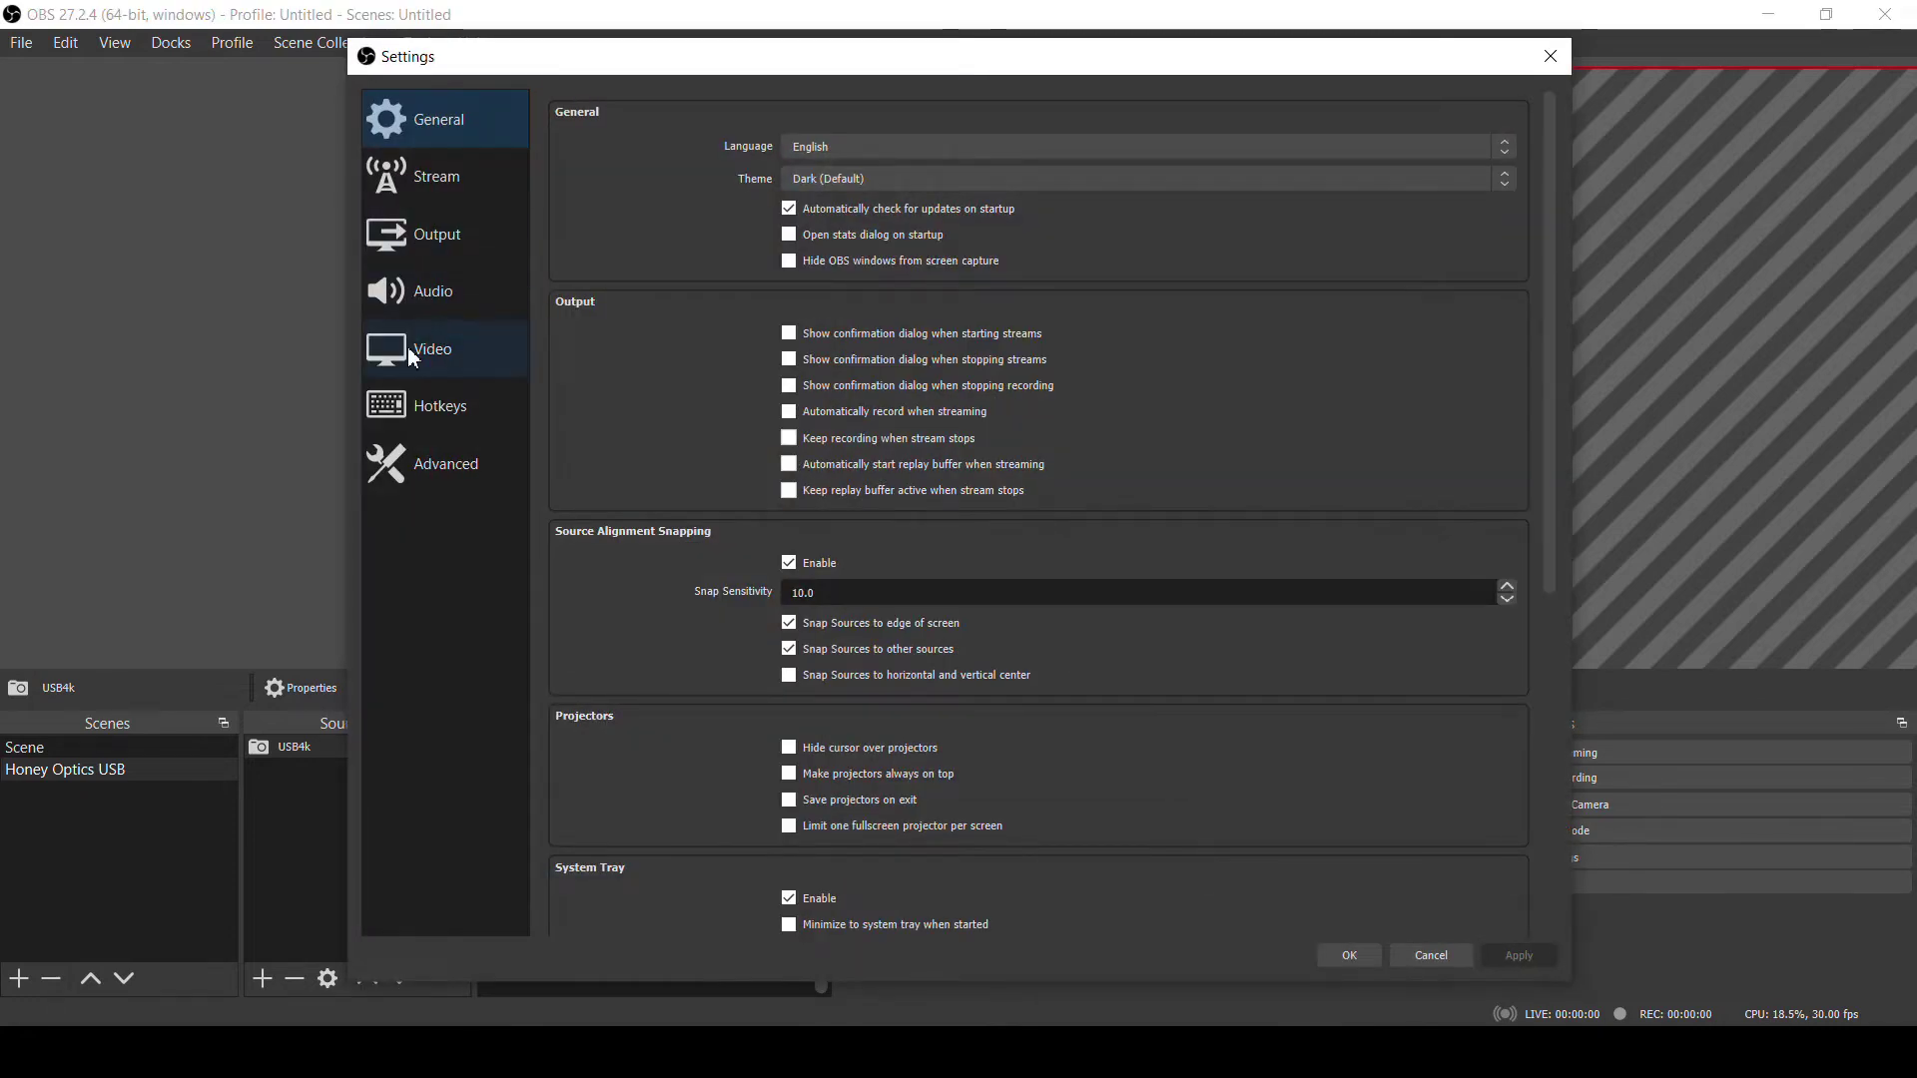
# - Set base canvas and output resolutions to 3840x2160 in Video settings and save
pyautogui.click(411, 357)
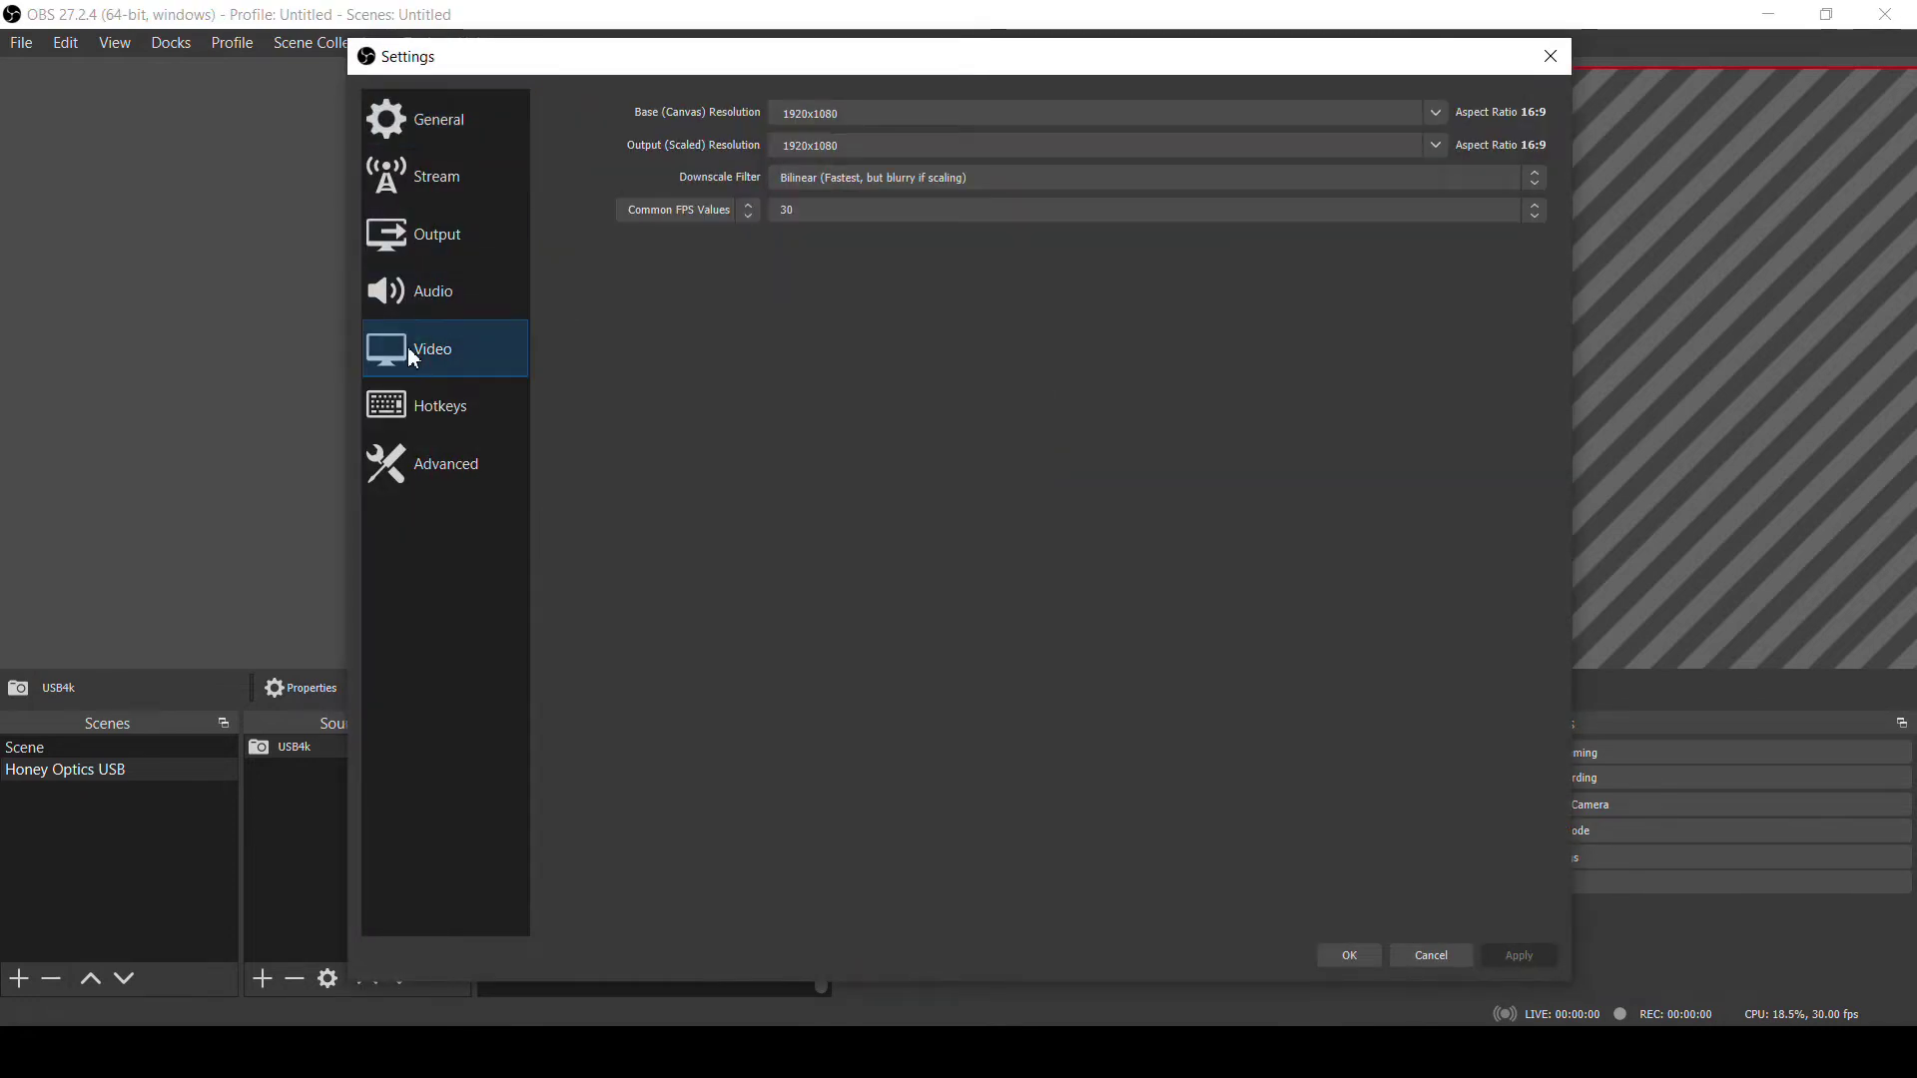
pyautogui.click(1438, 118)
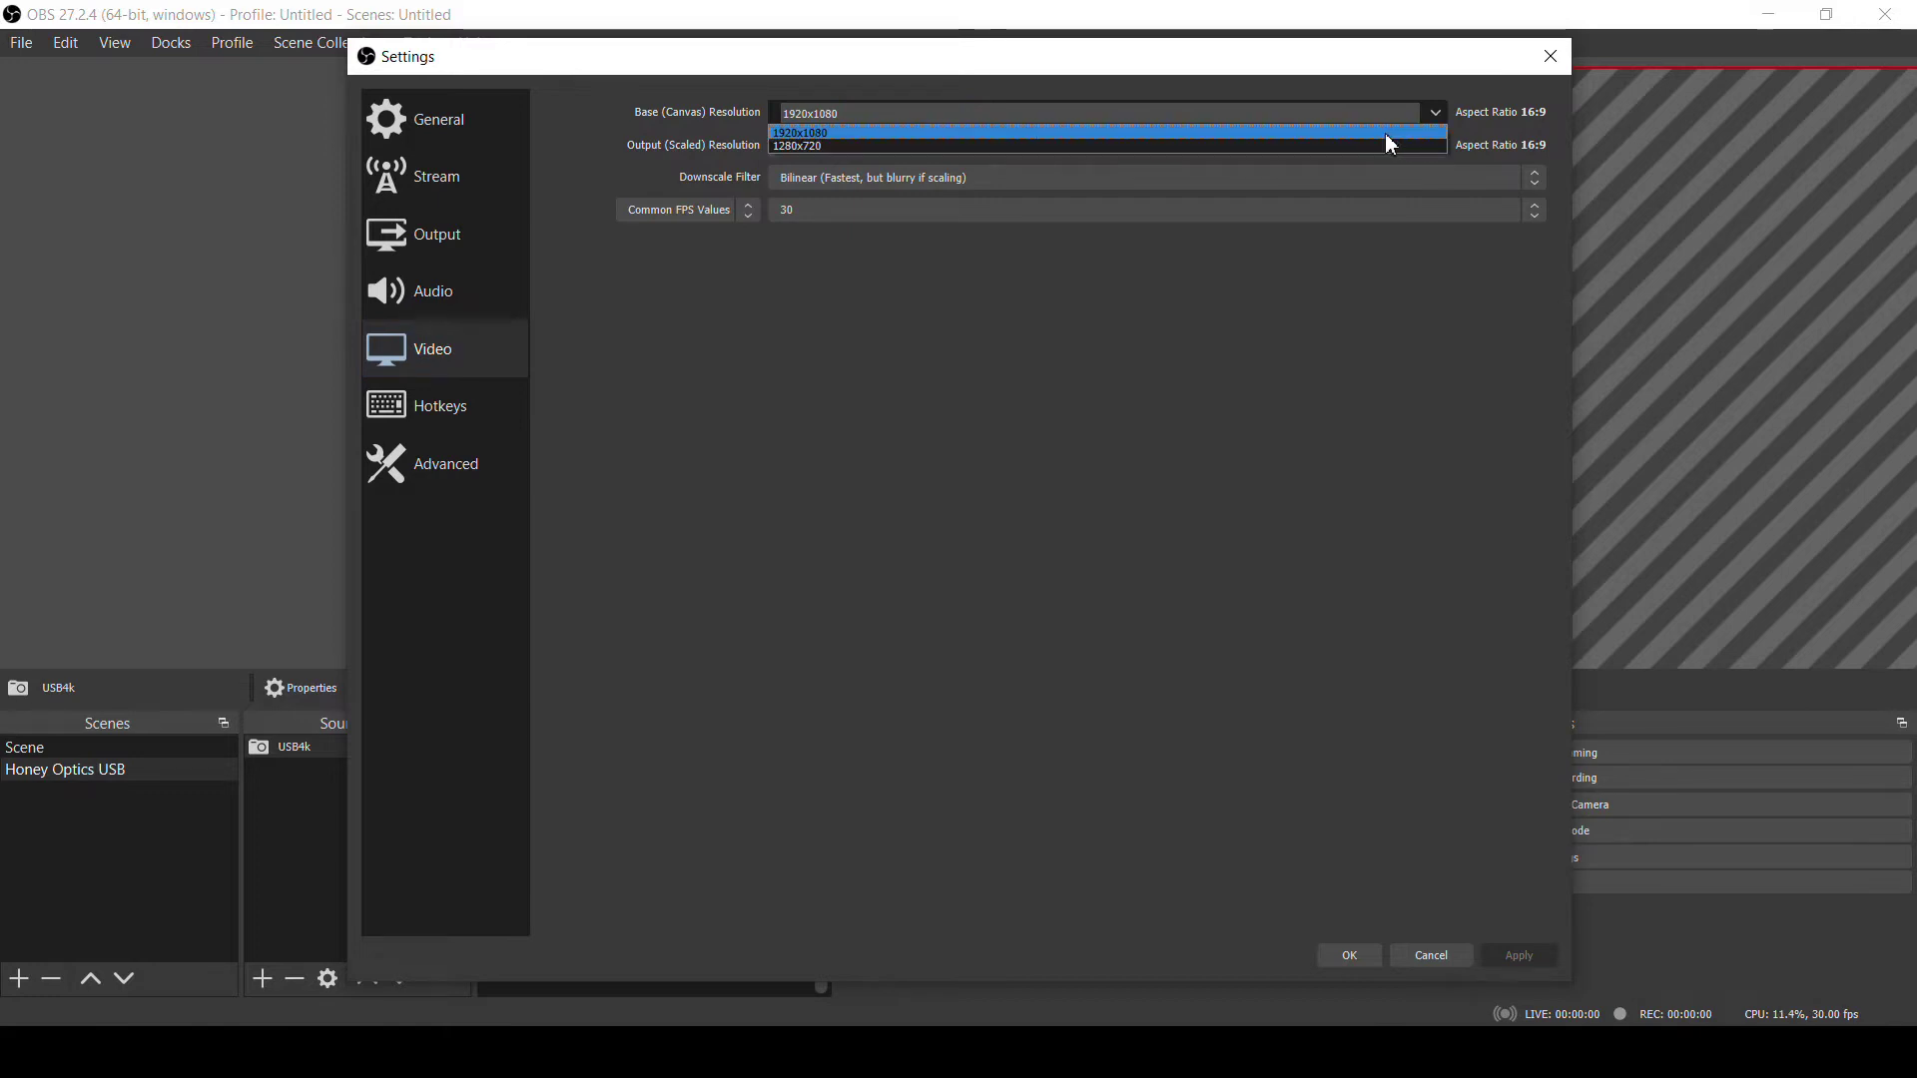
pyautogui.click(977, 127)
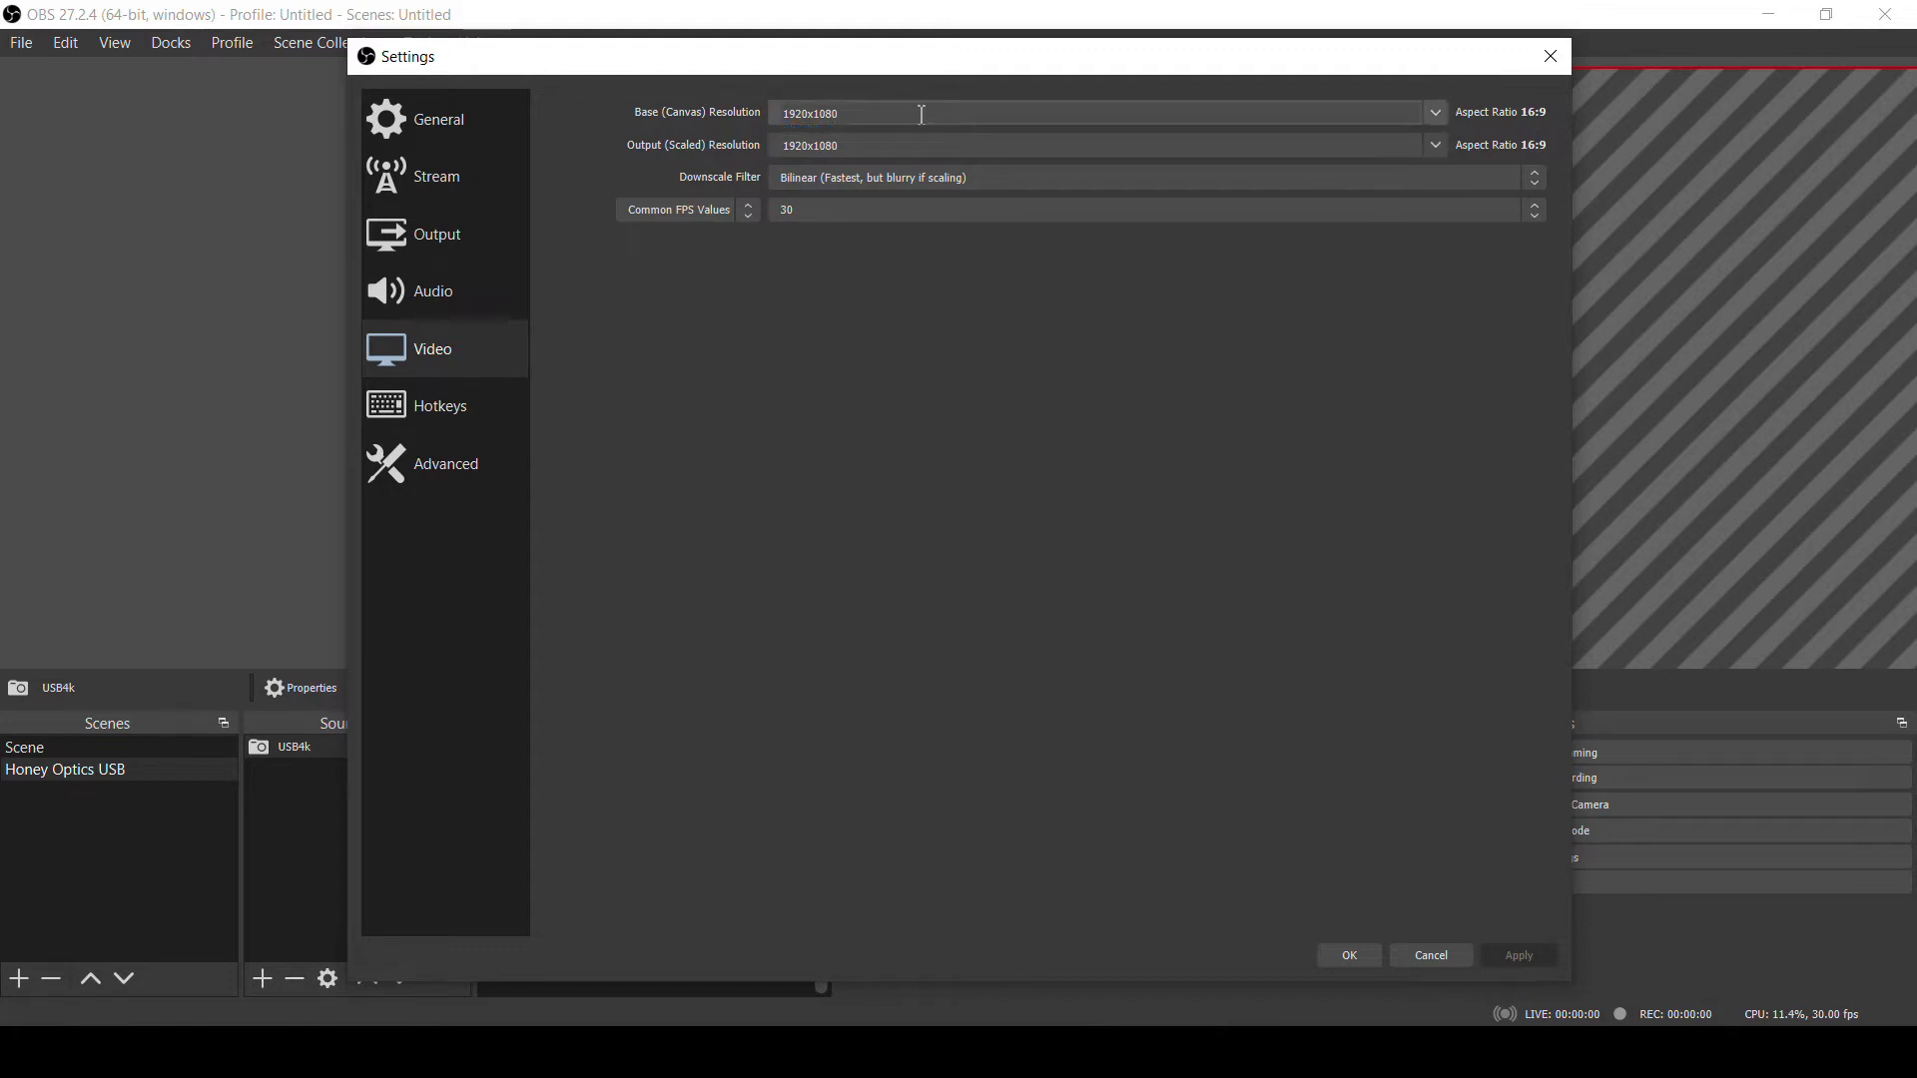
pyautogui.doubleClick(769, 108)
pyautogui.write('3840x2160')
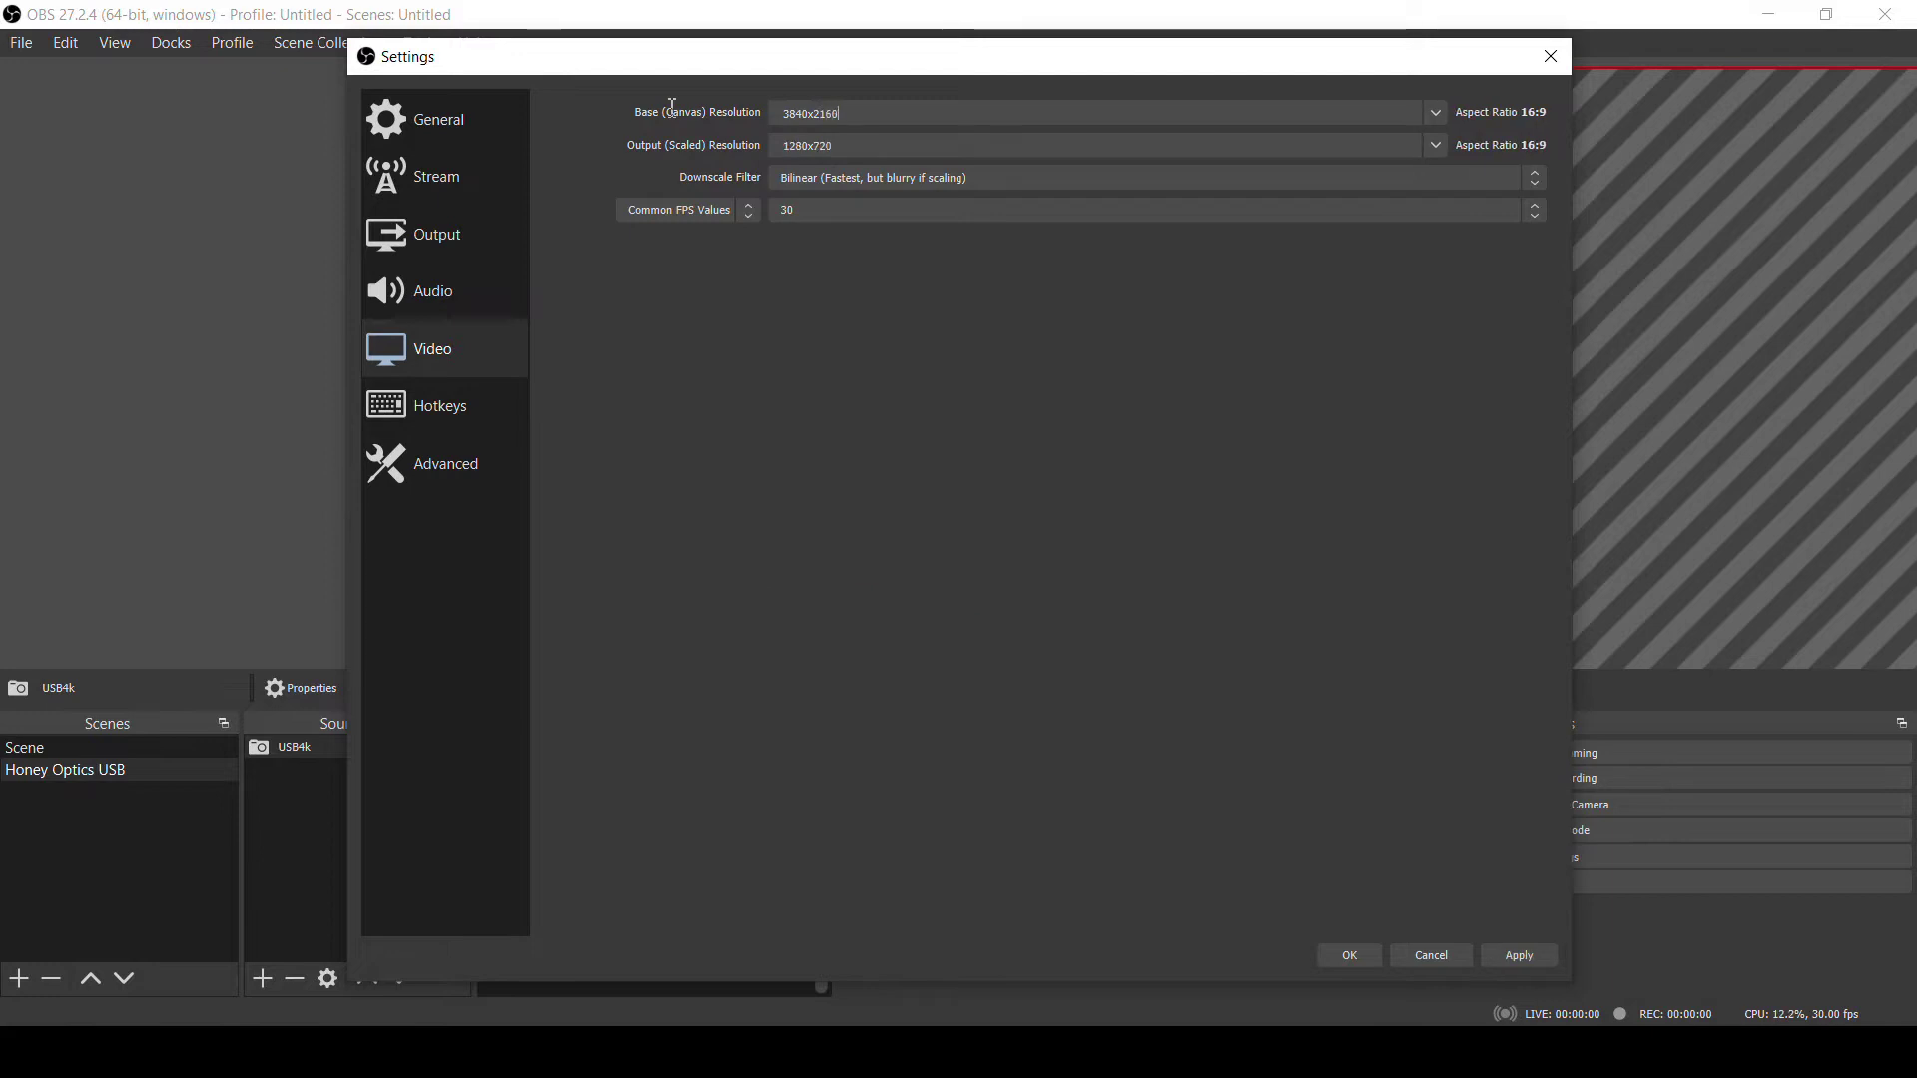
pyautogui.moveTo(865, 145); pyautogui.dragTo(679, 146)
pyautogui.click(1344, 954)
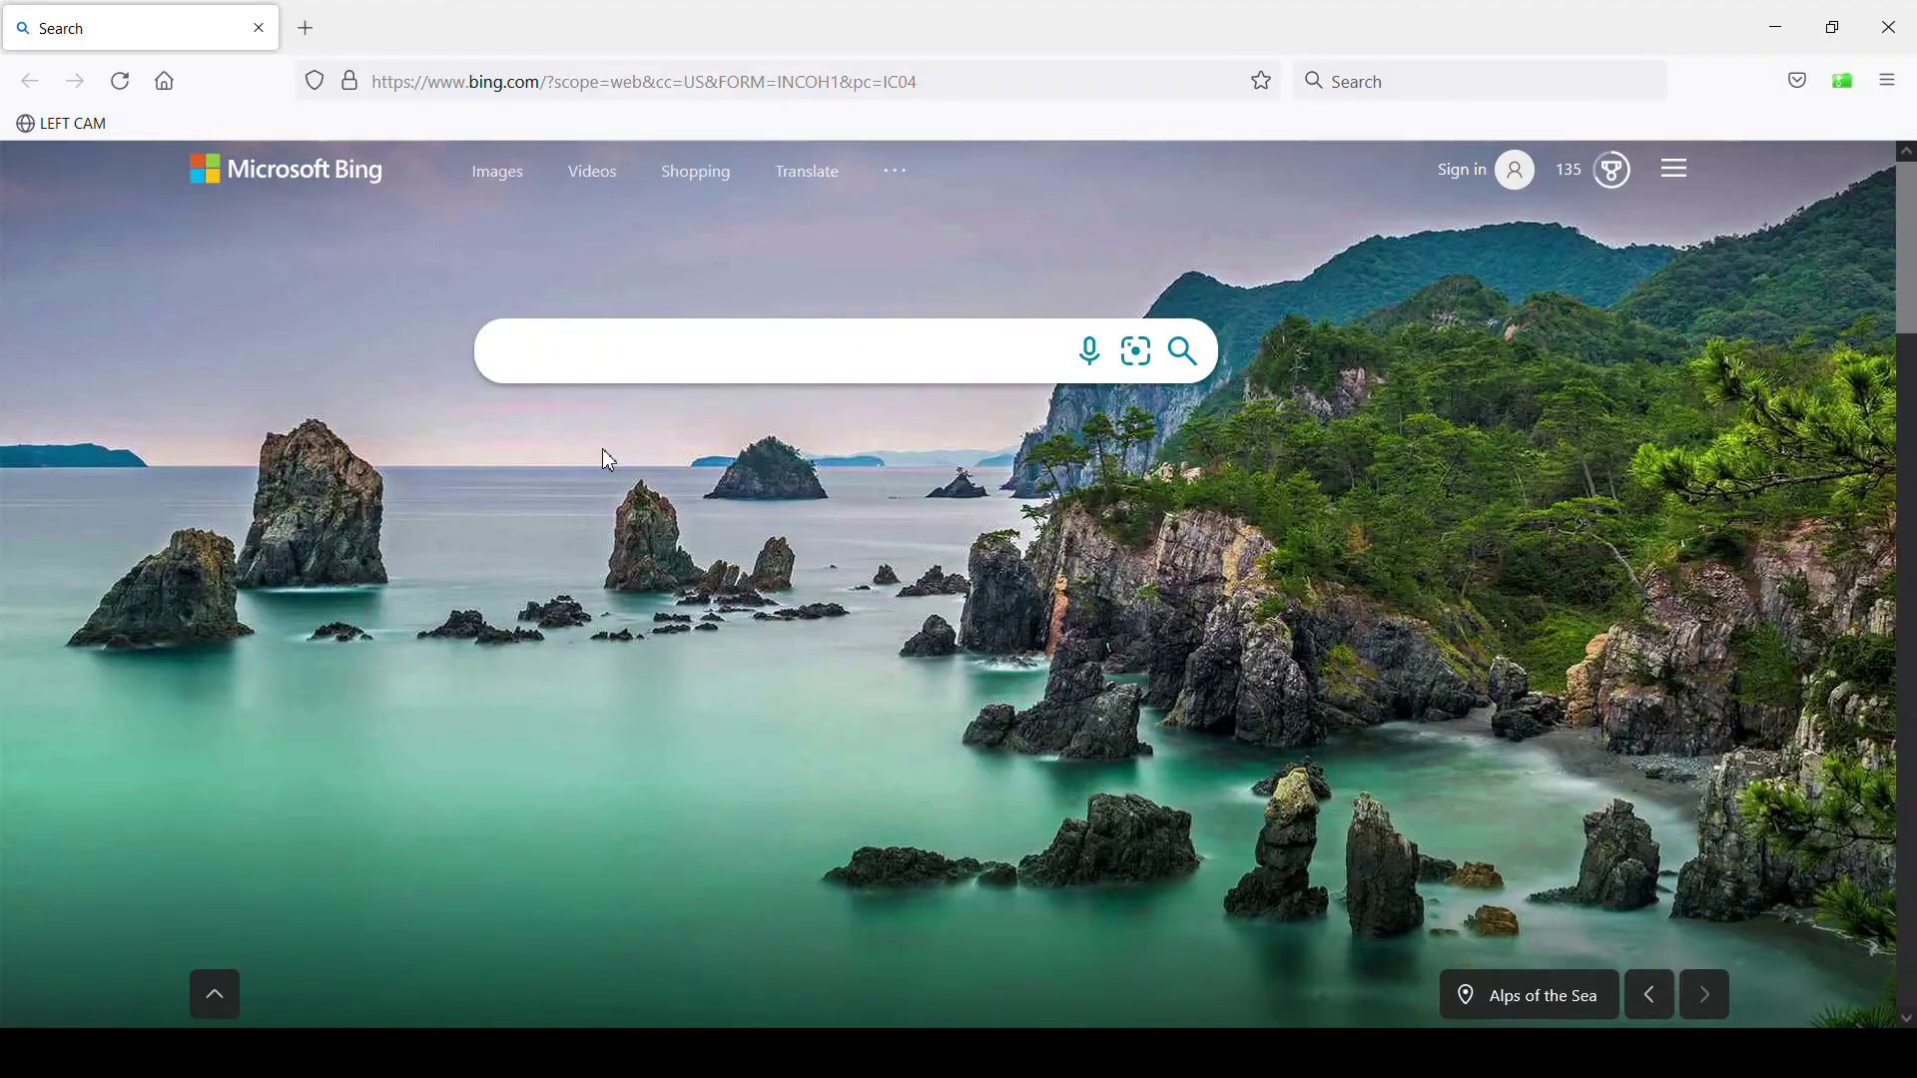
# - Load the camera's web page at 192.168.1.210 in Firefox and sign in
pyautogui.click(789, 80)
pyautogui.write('192.1')
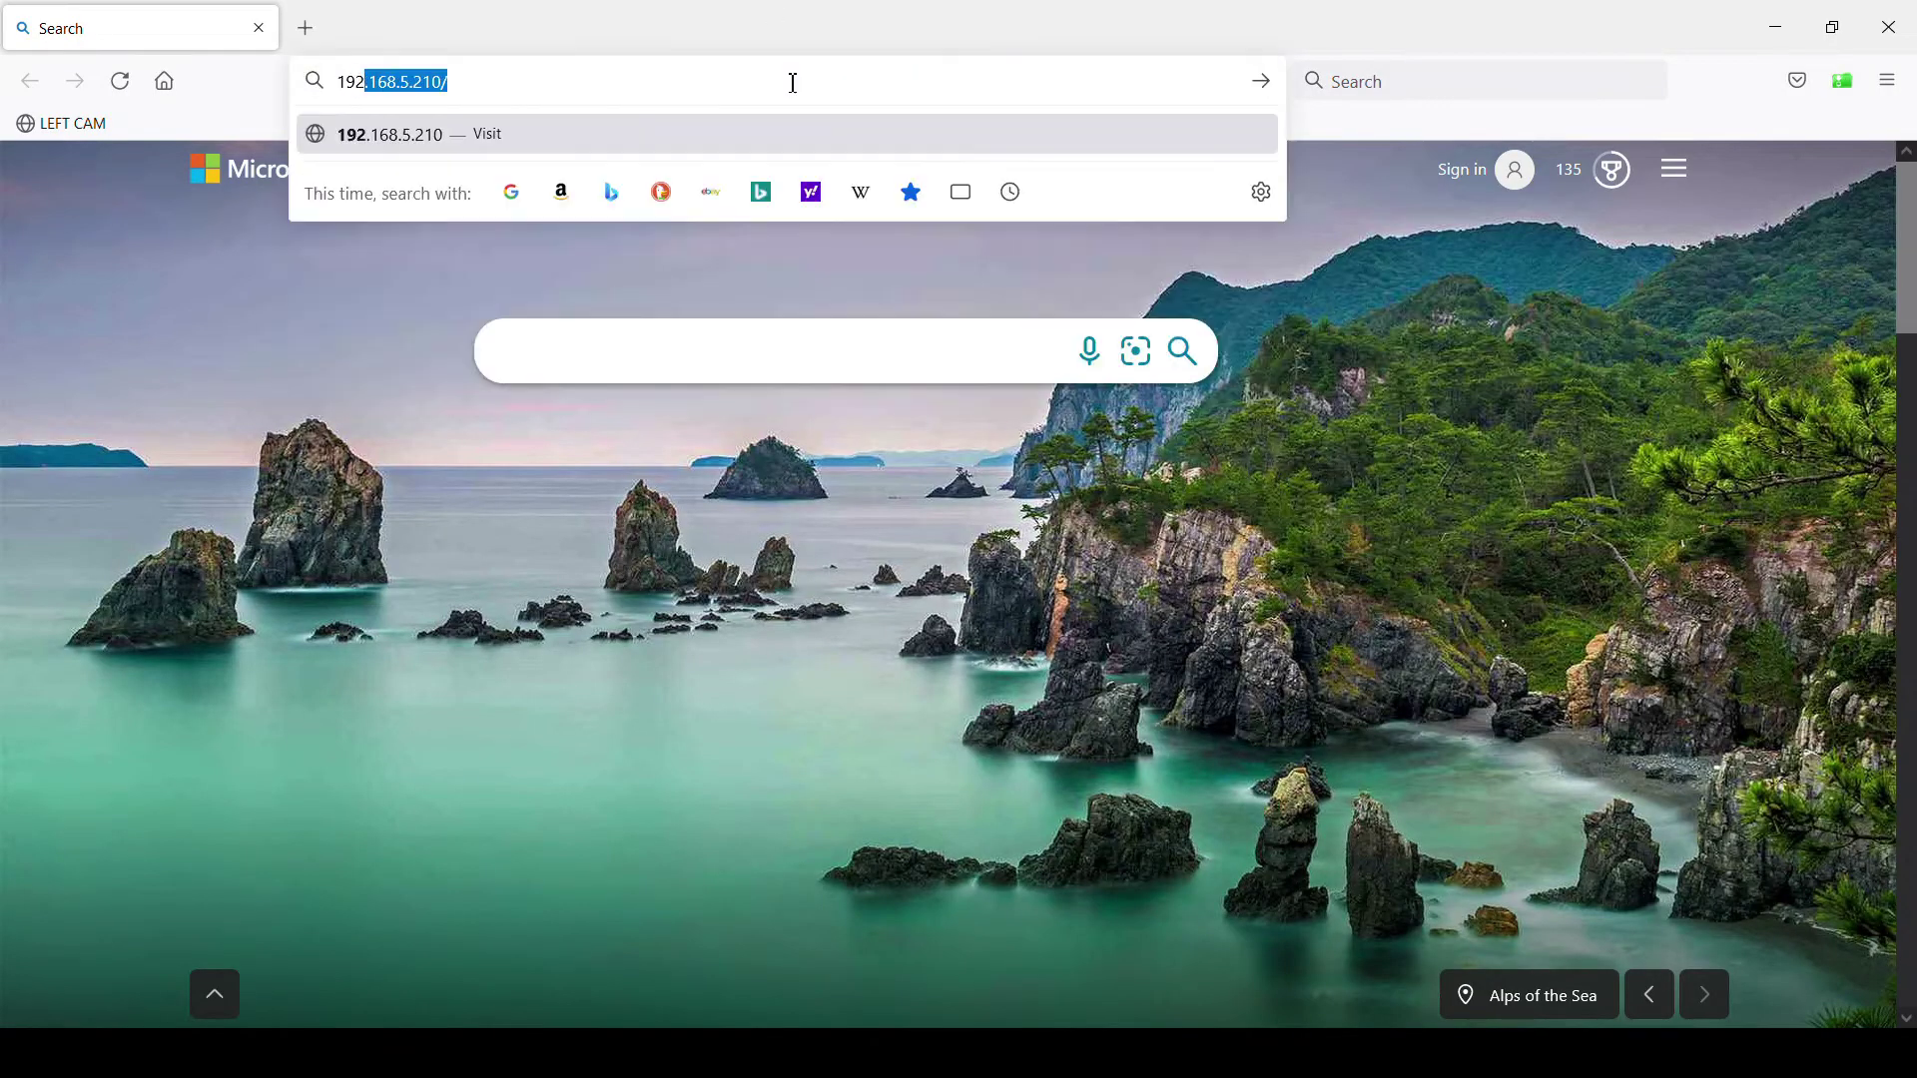
pyautogui.write('68.1.210')
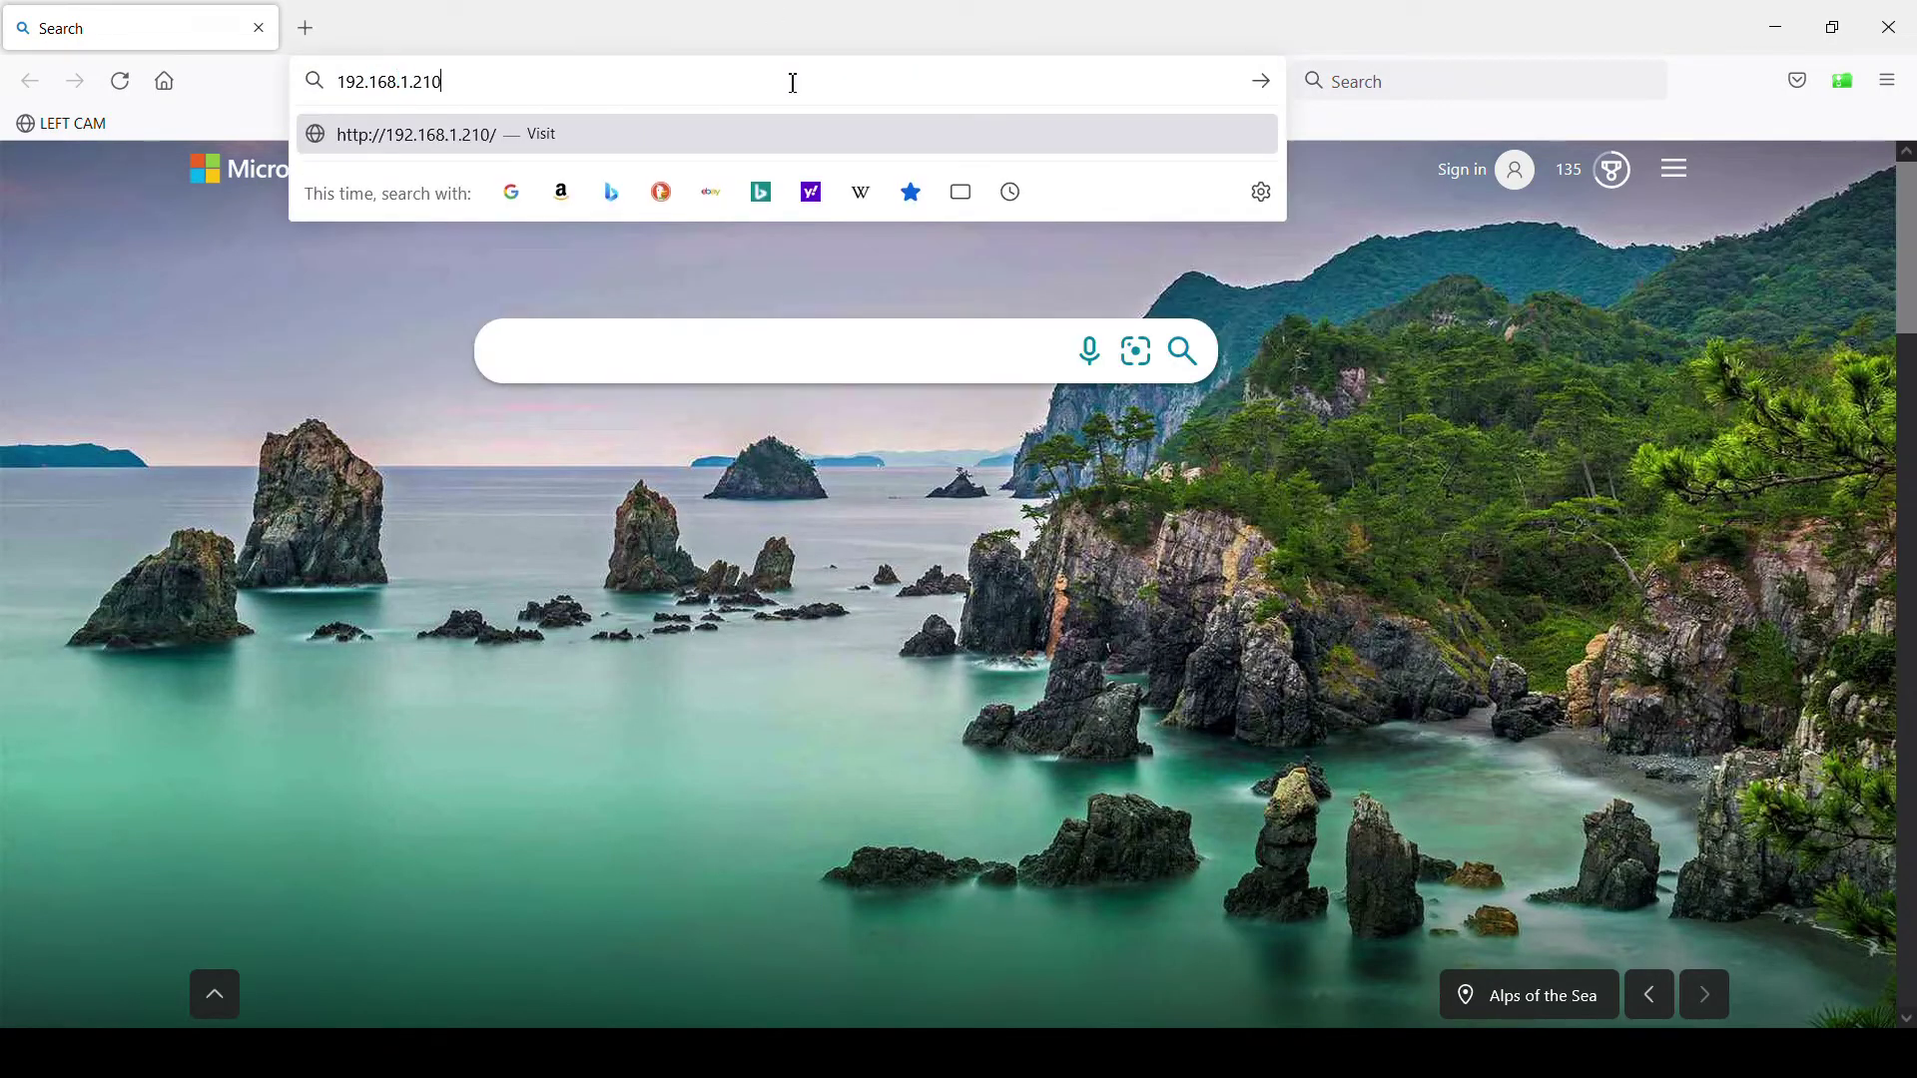
pyautogui.press('Return')
pyautogui.click(1055, 454)
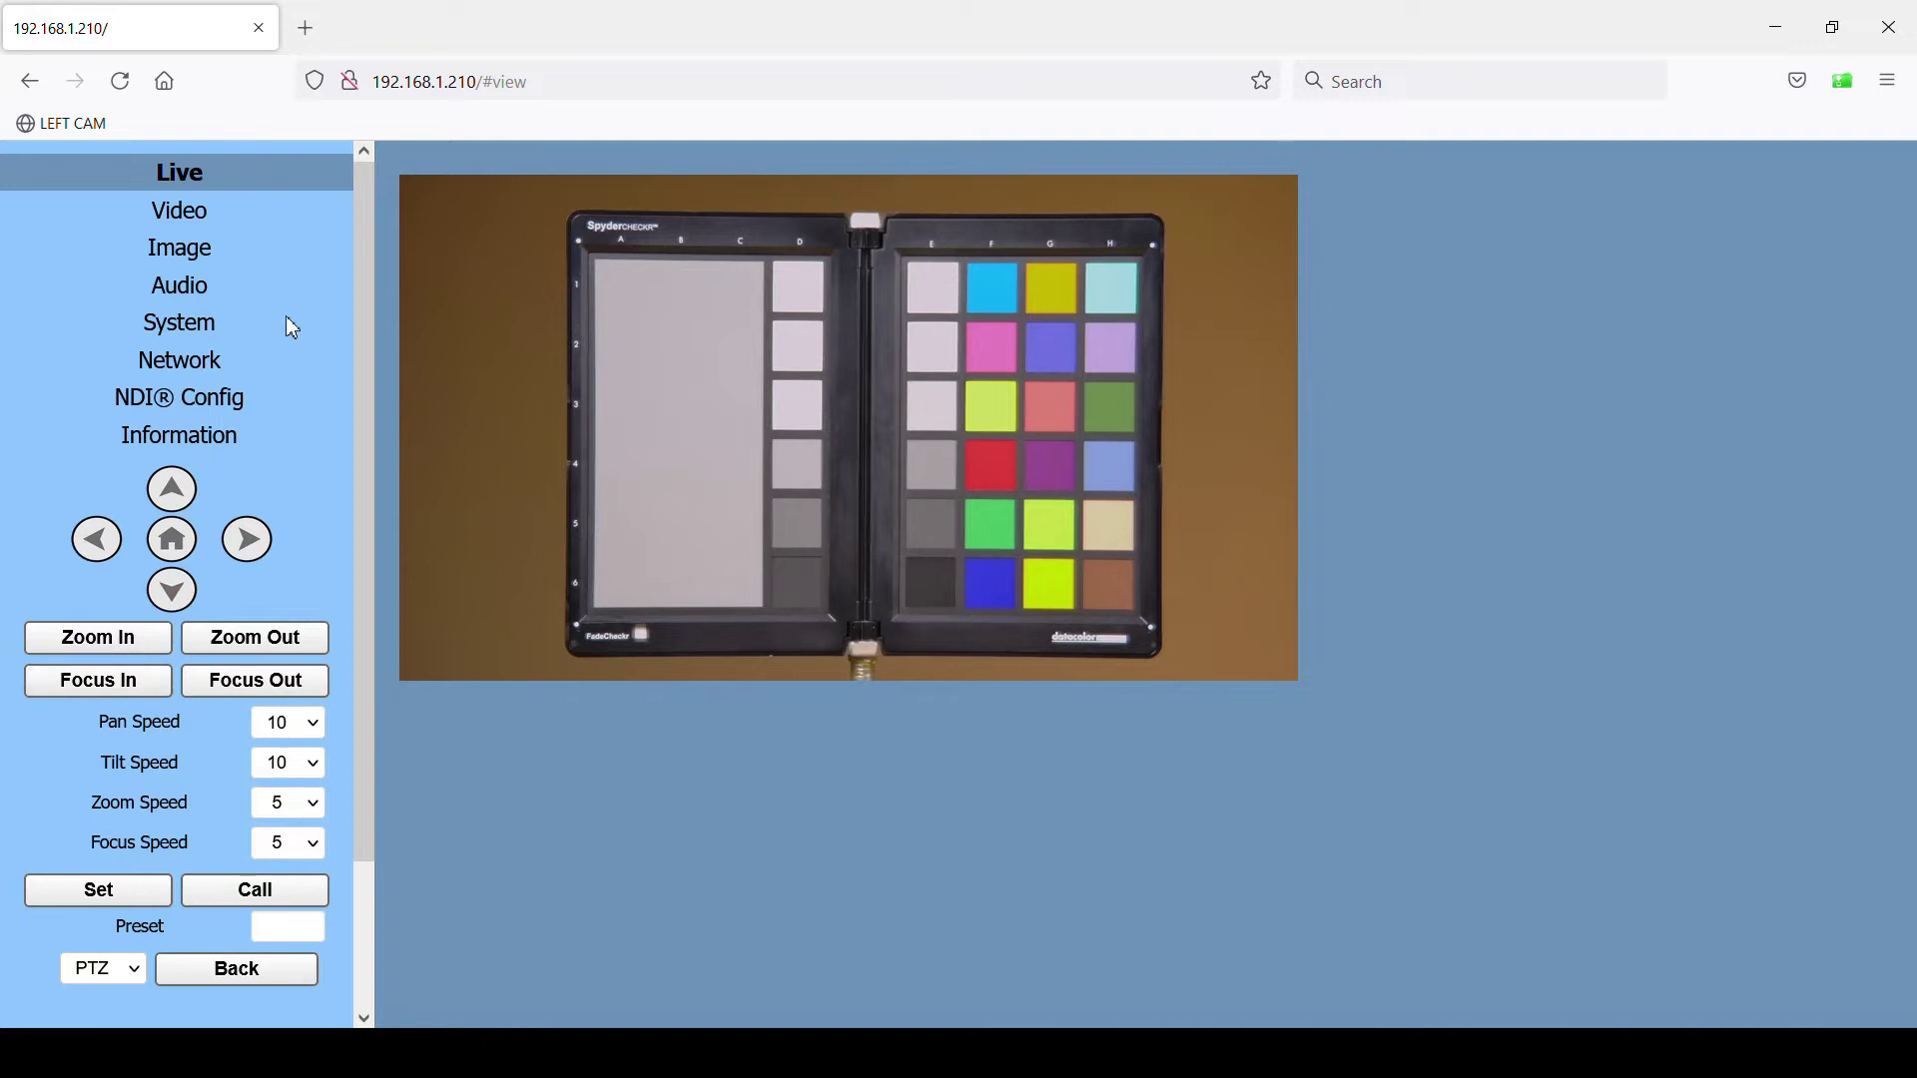
# - Set the camera's first stream to 3840x2160 at 20480 kbps and submit the video settings
pyautogui.click(195, 221)
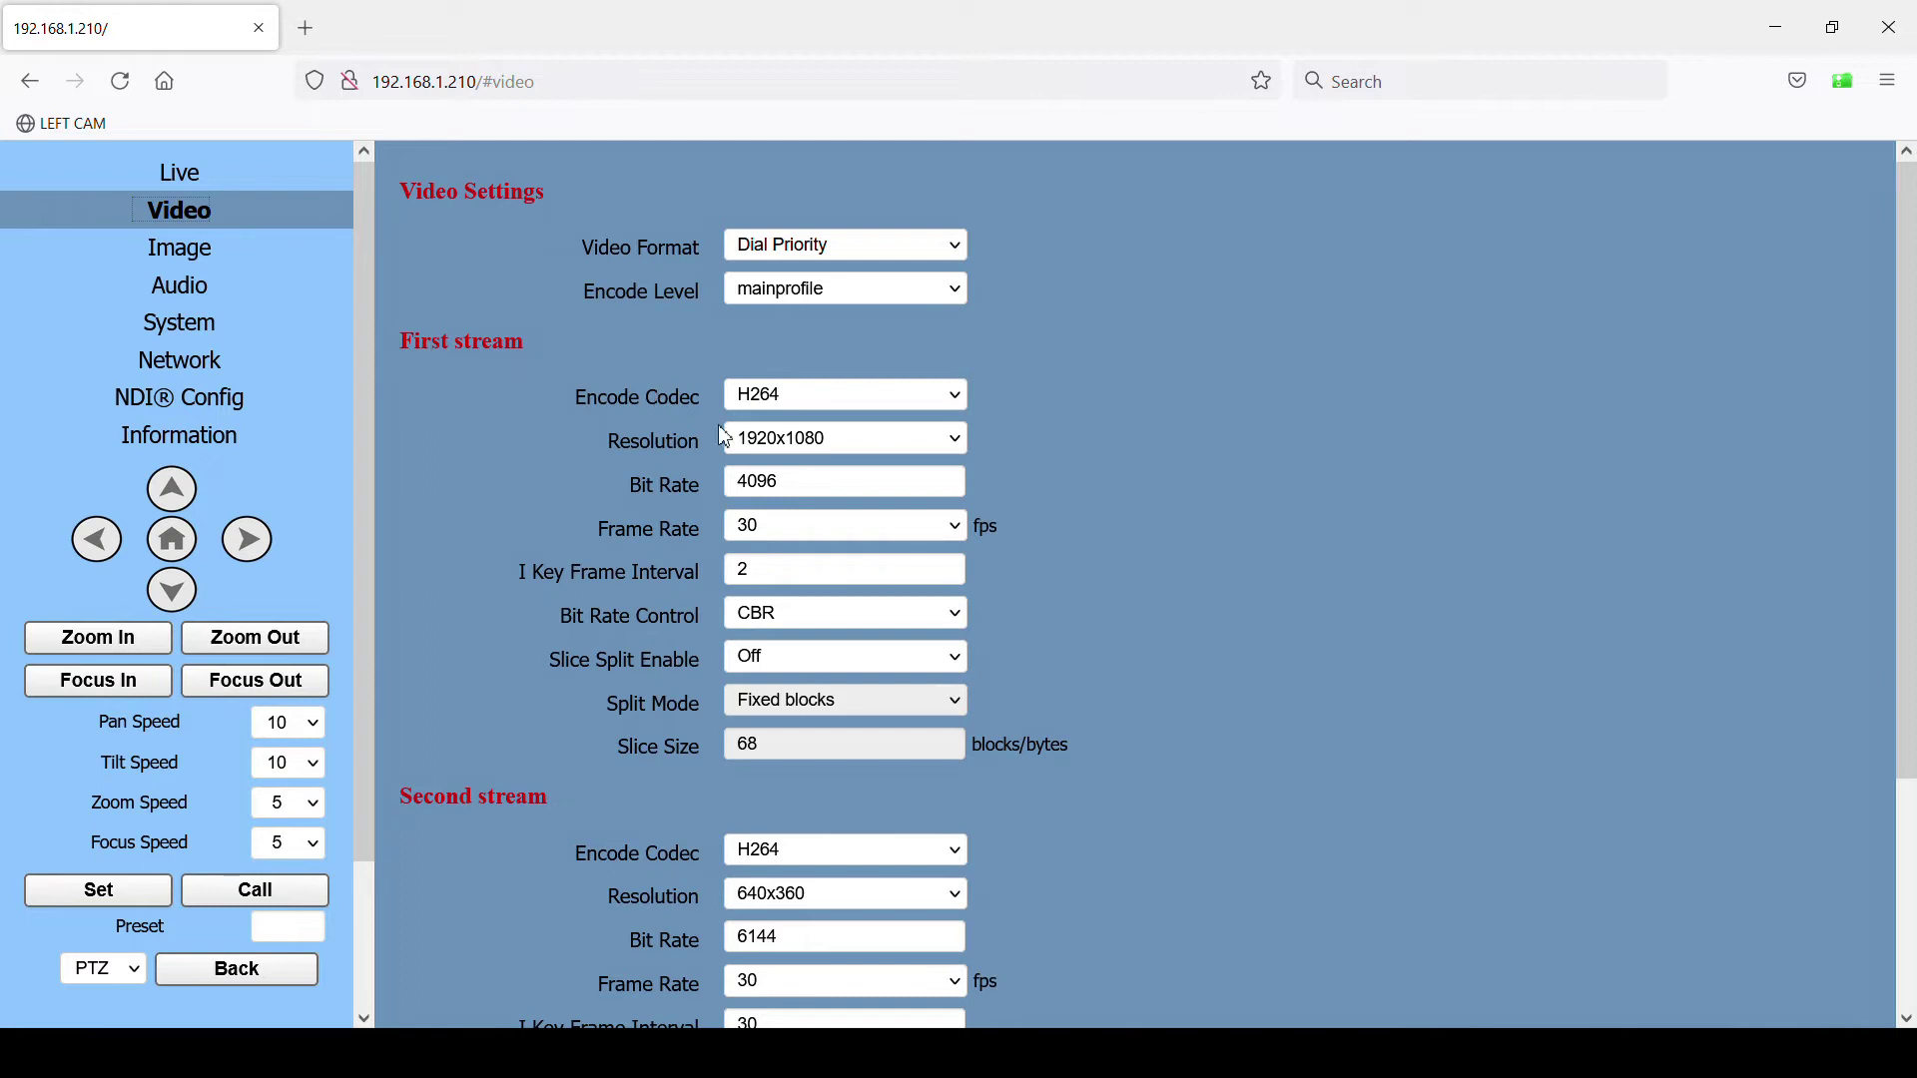
pyautogui.click(956, 456)
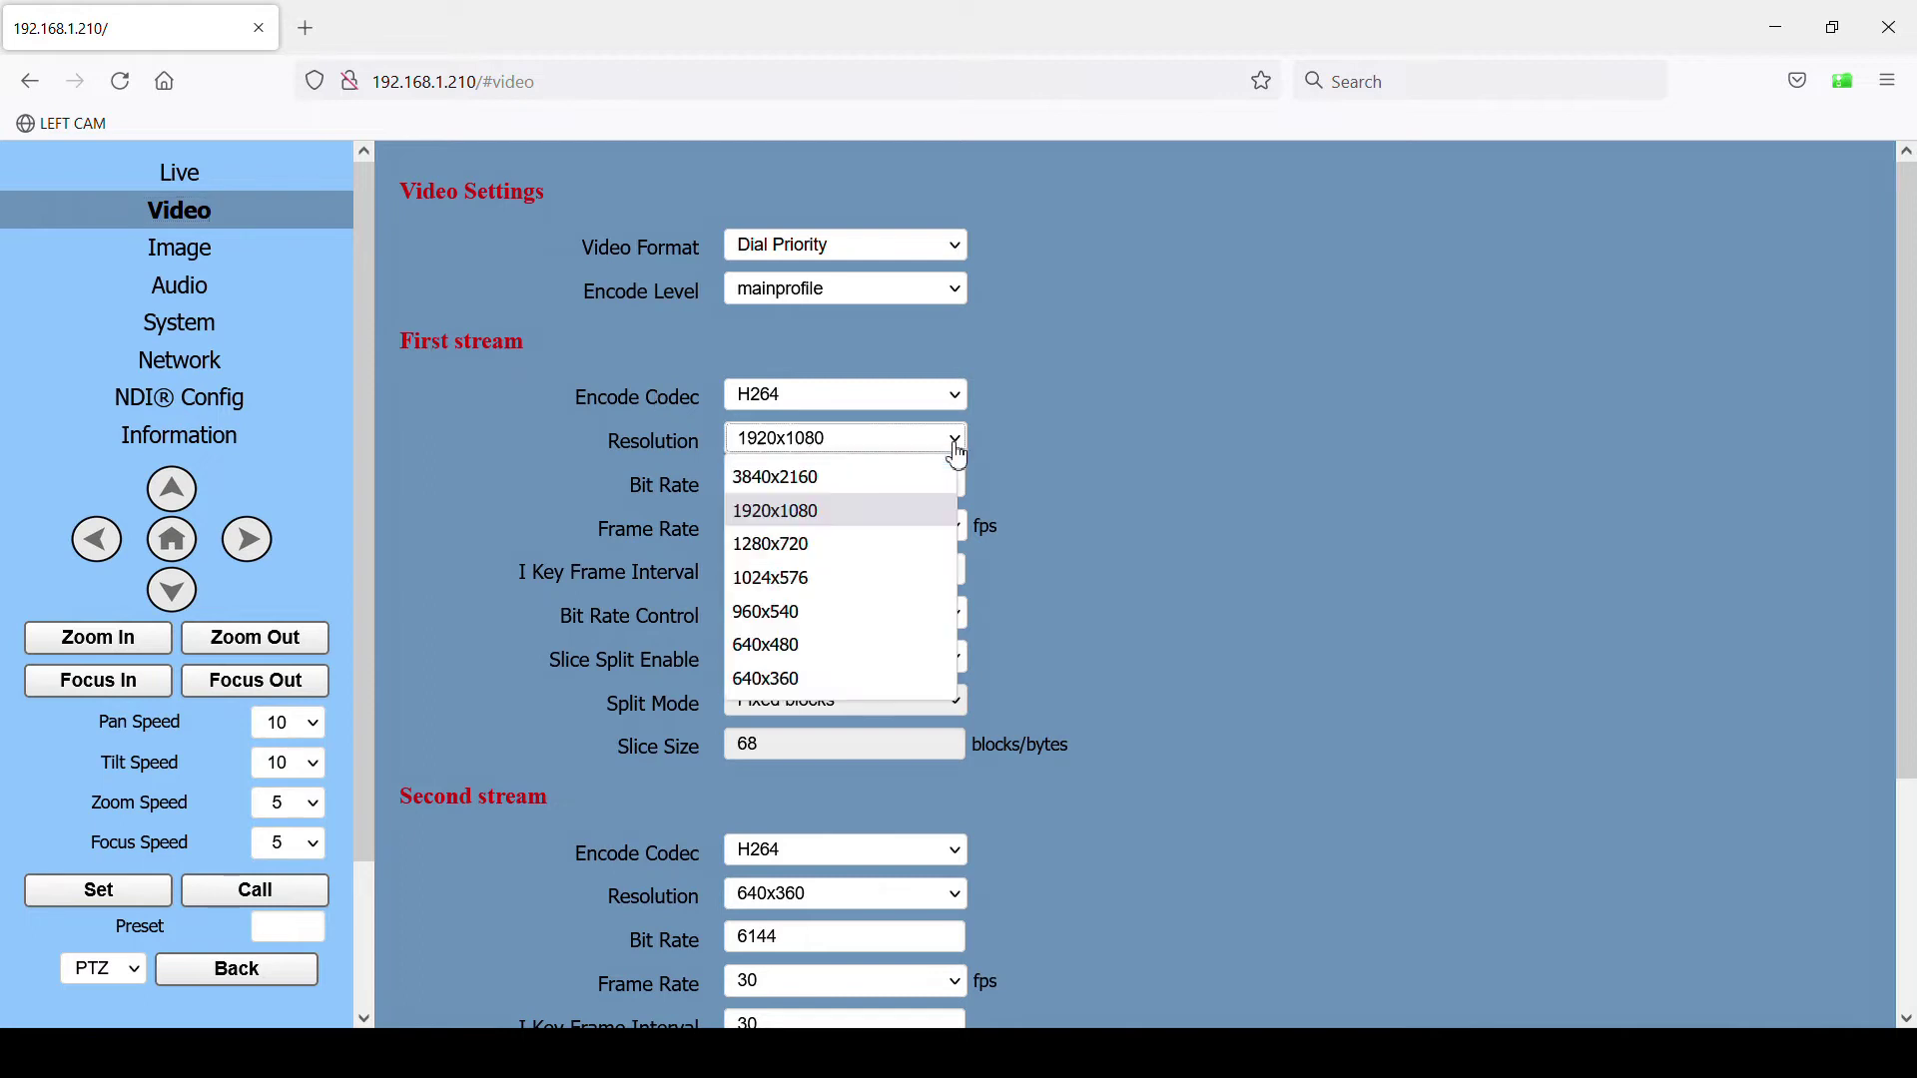
pyautogui.click(767, 479)
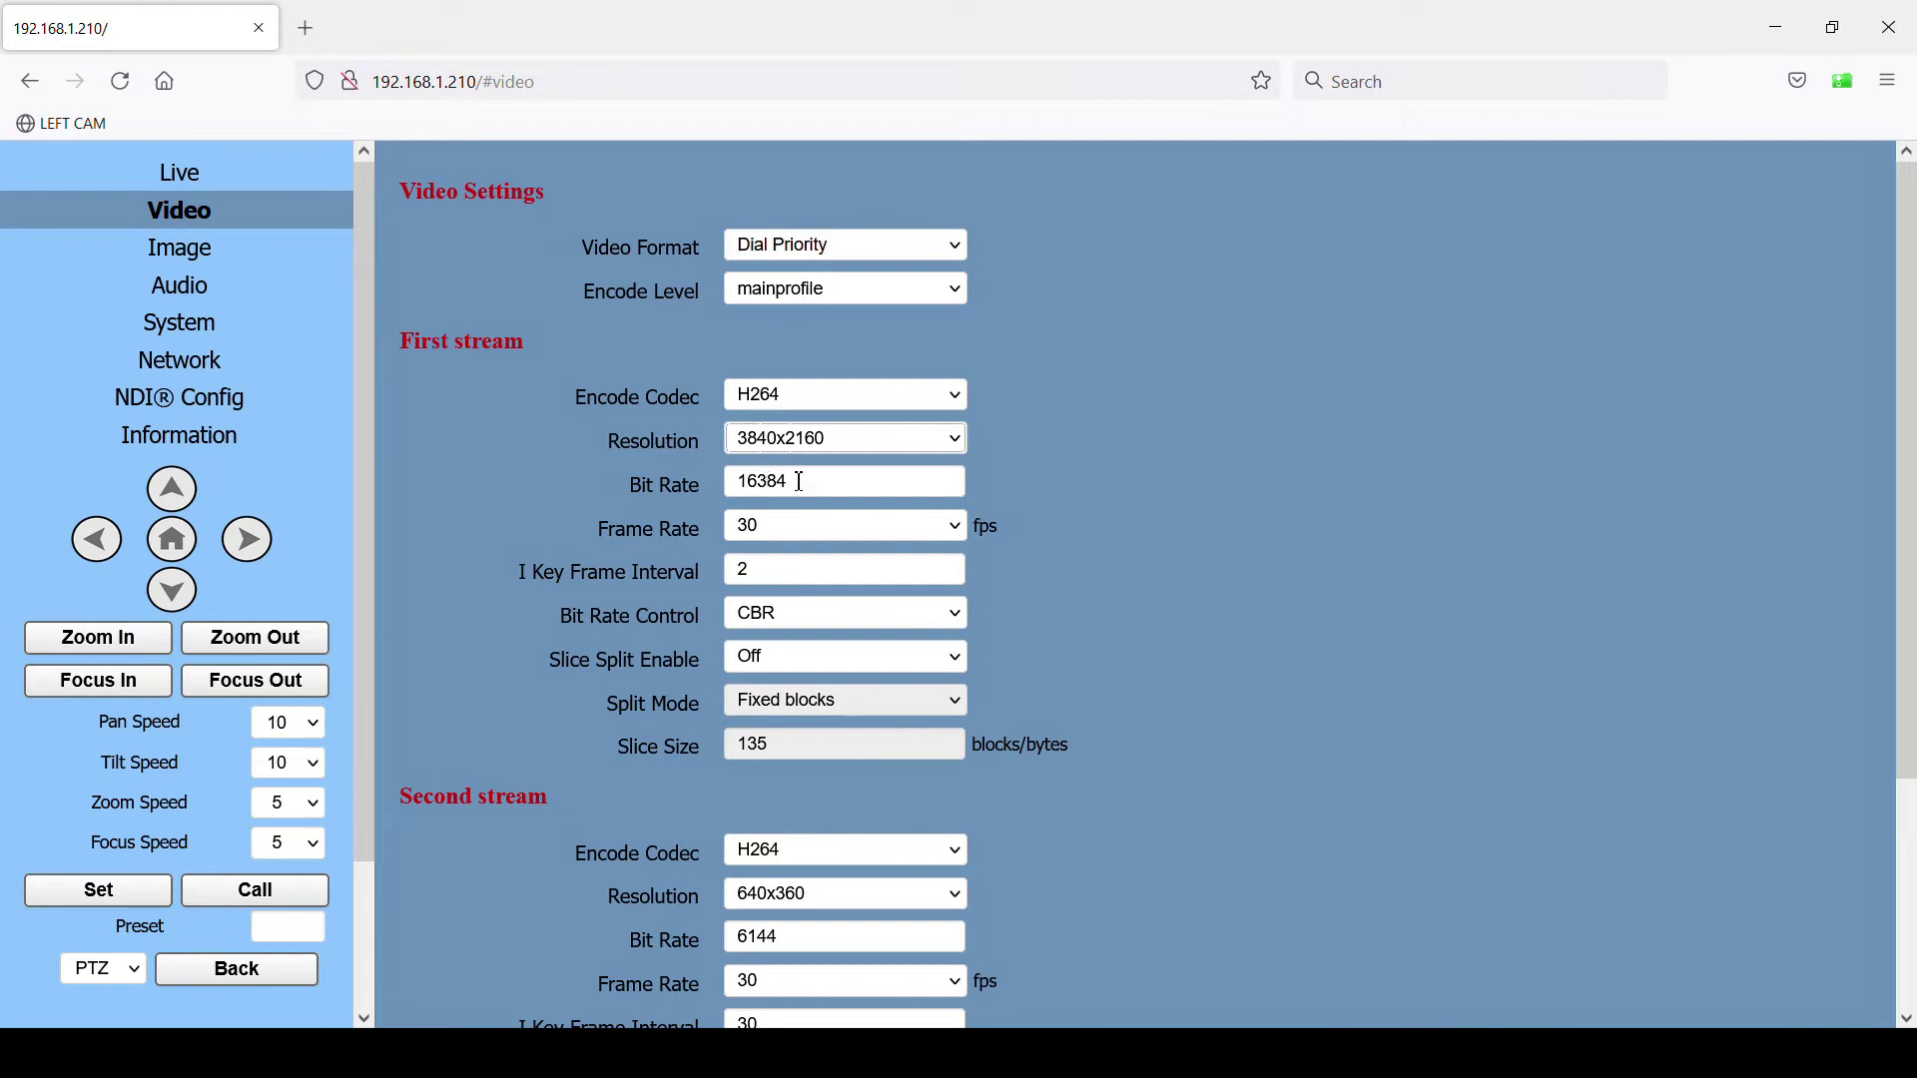
pyautogui.moveTo(826, 483); pyautogui.dragTo(654, 486)
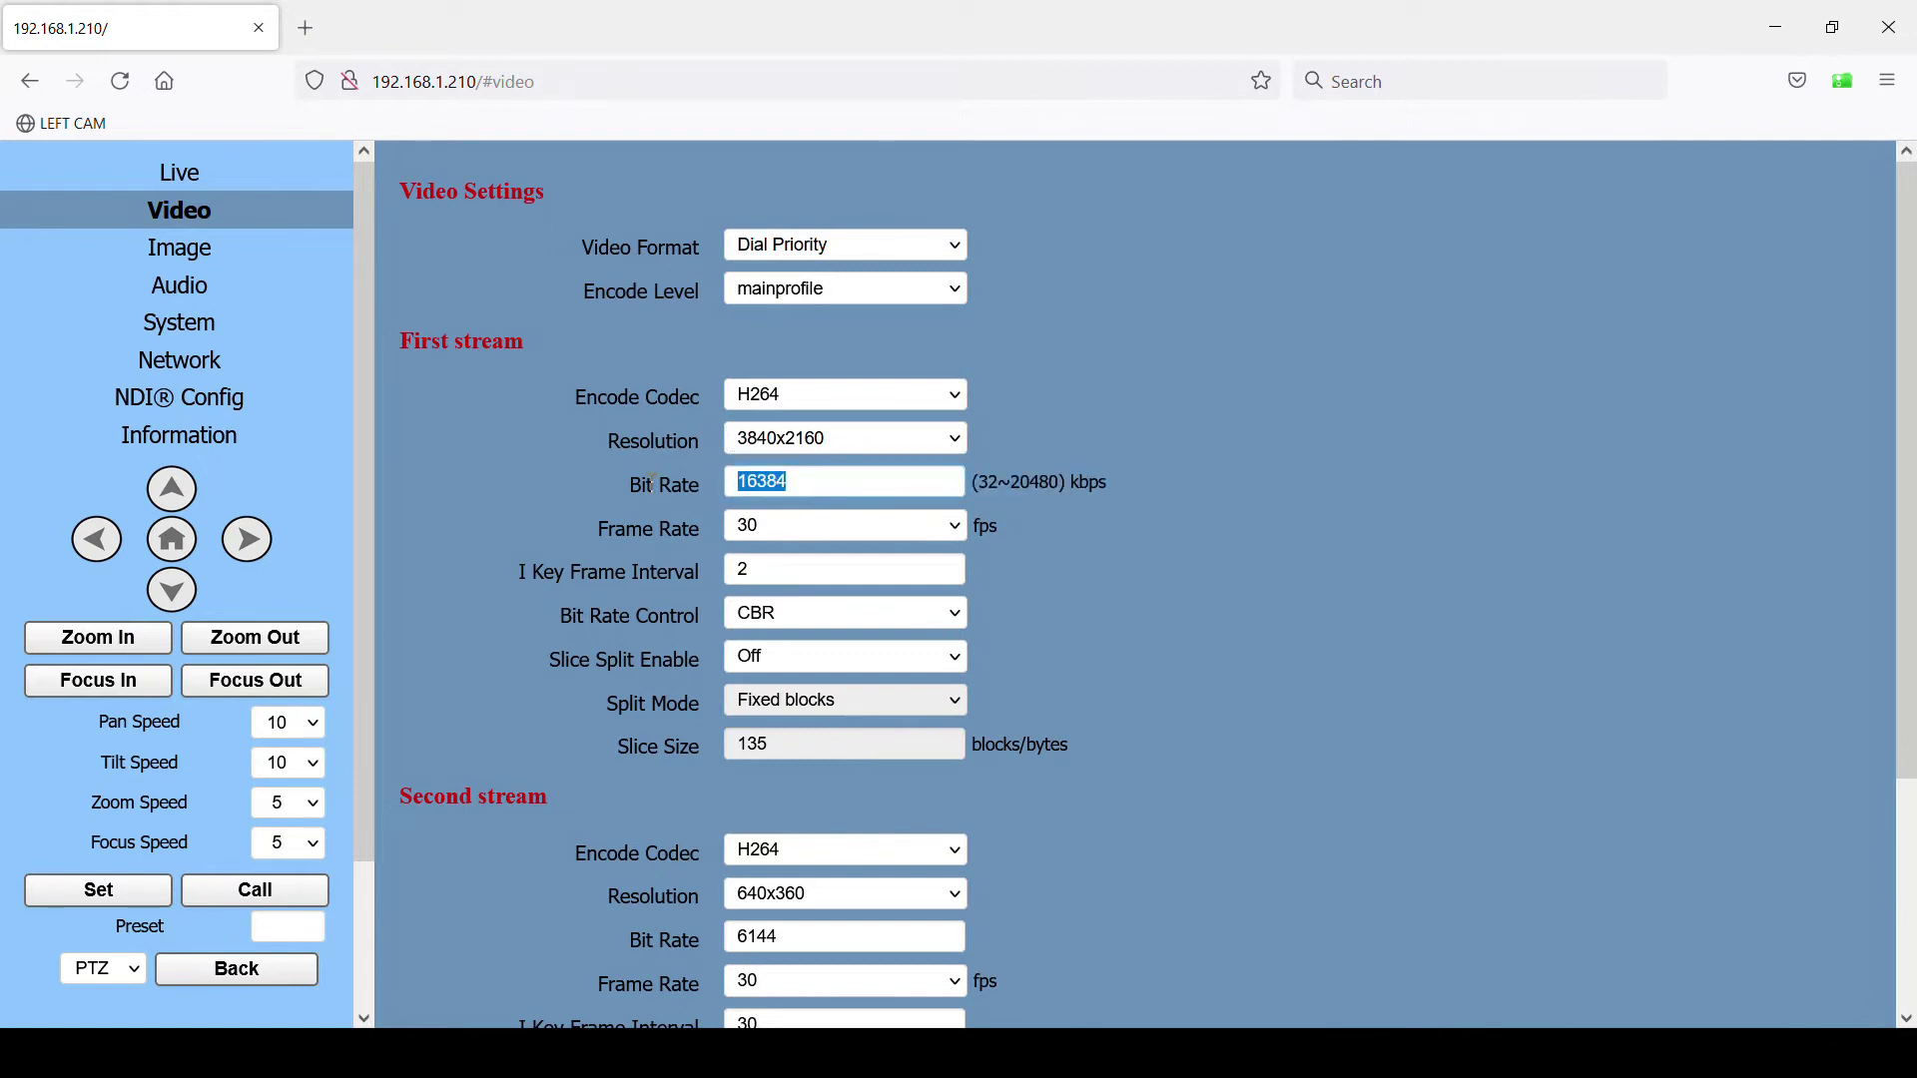
pyautogui.write('20480')
pyautogui.click(624, 512)
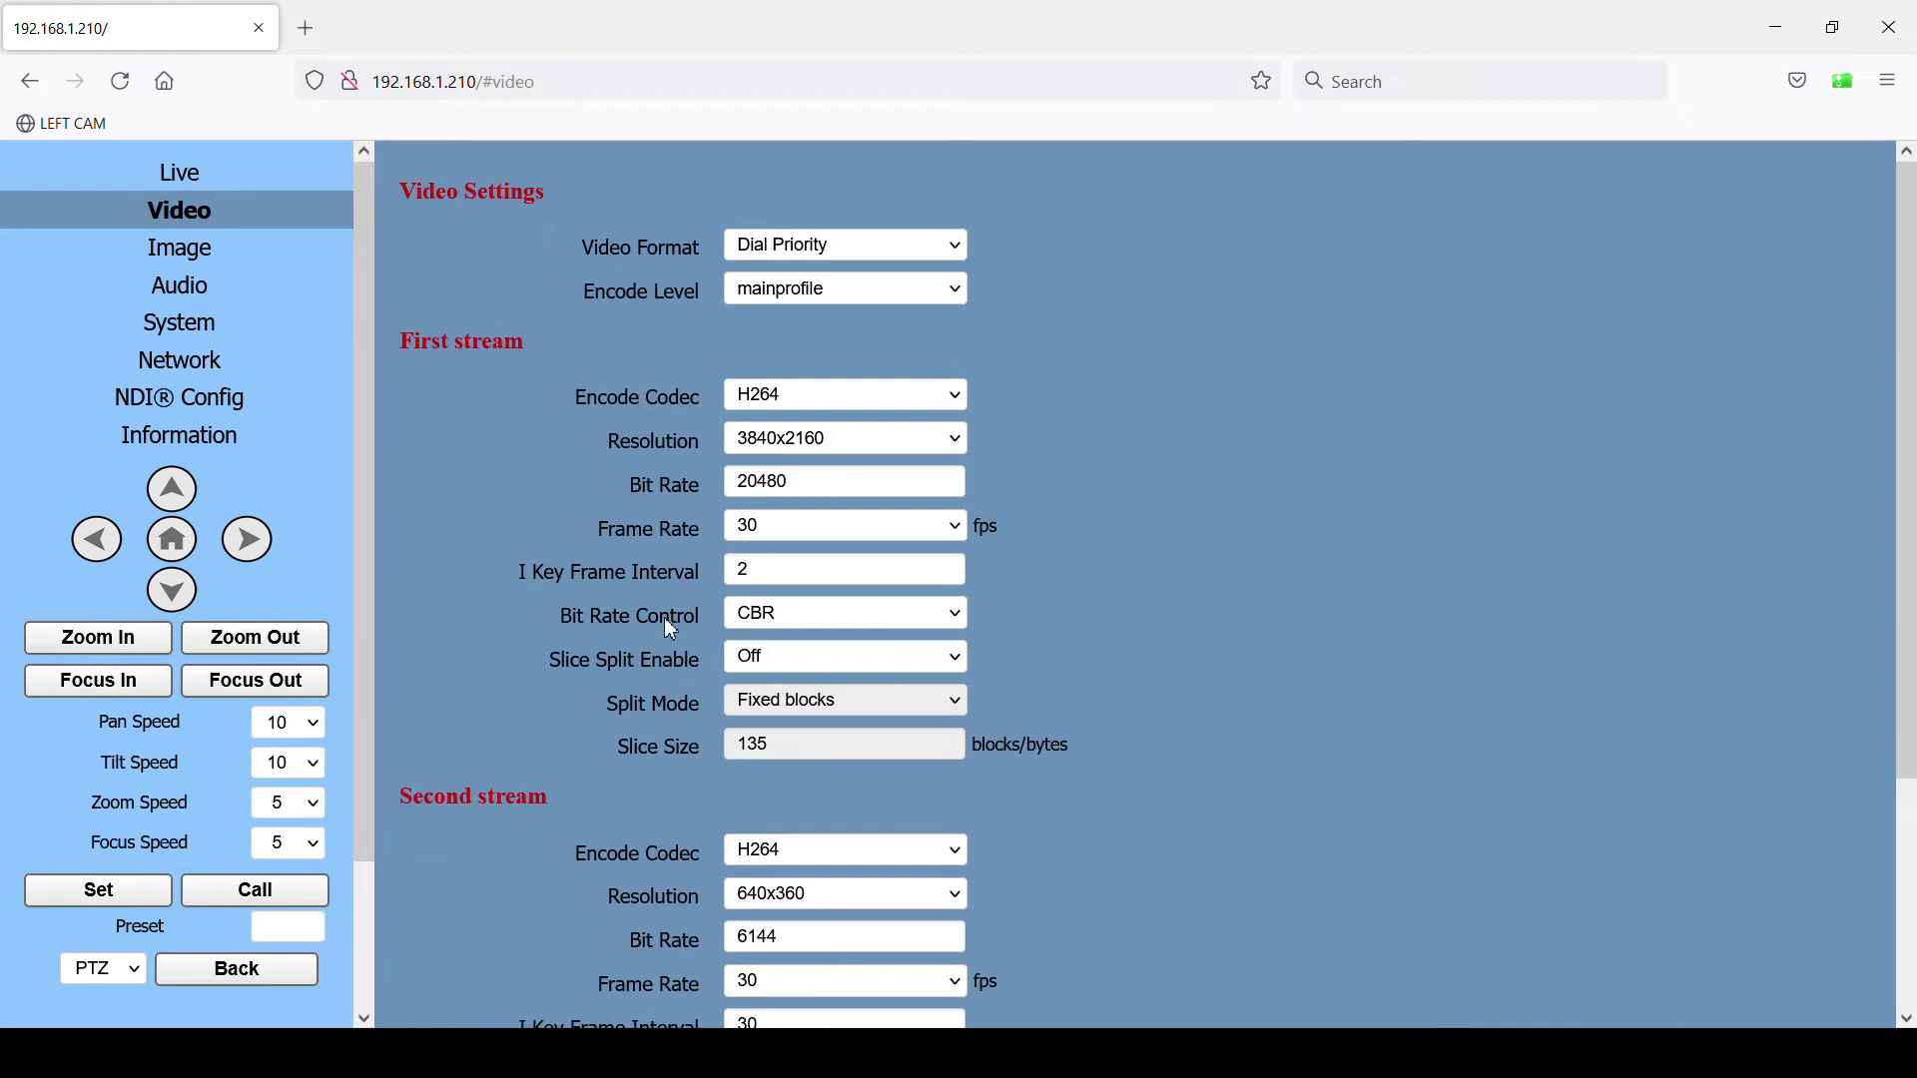
pyautogui.scroll(-3, 668, 627)
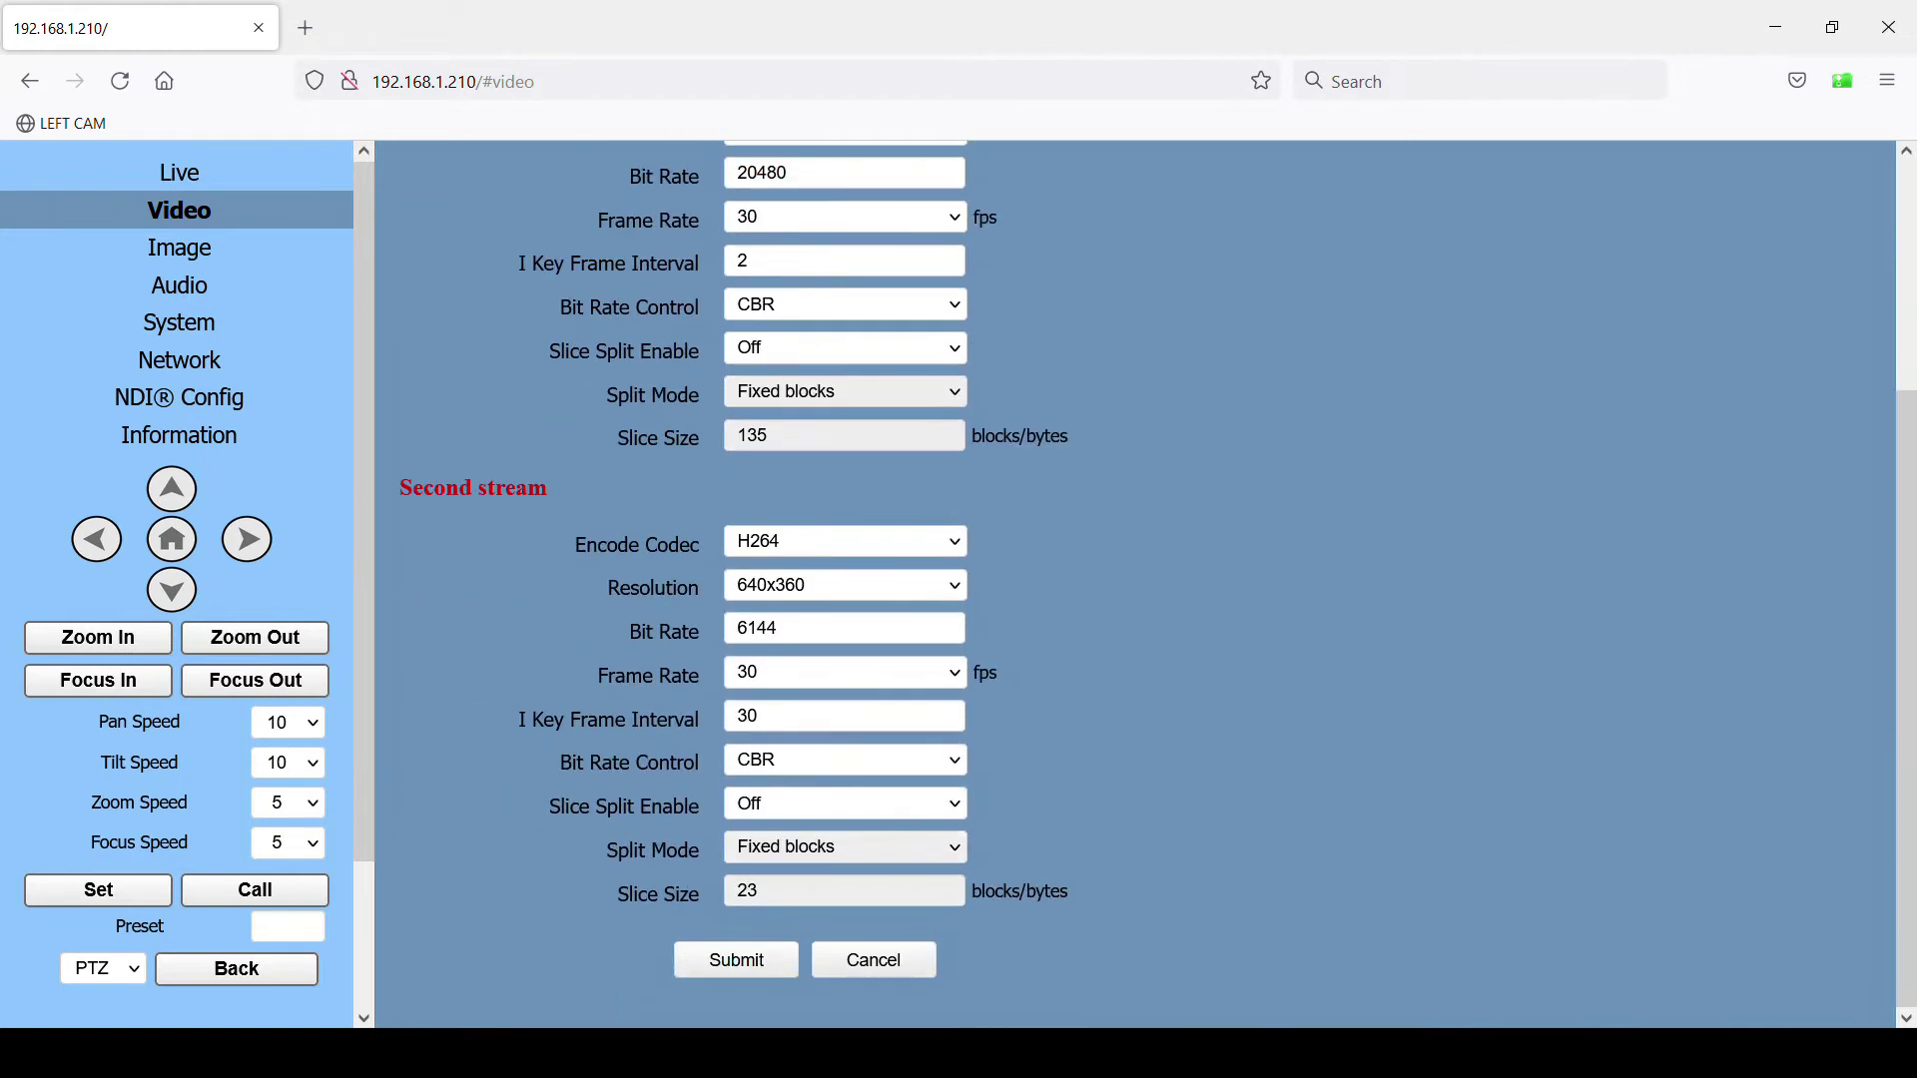
pyautogui.click(739, 965)
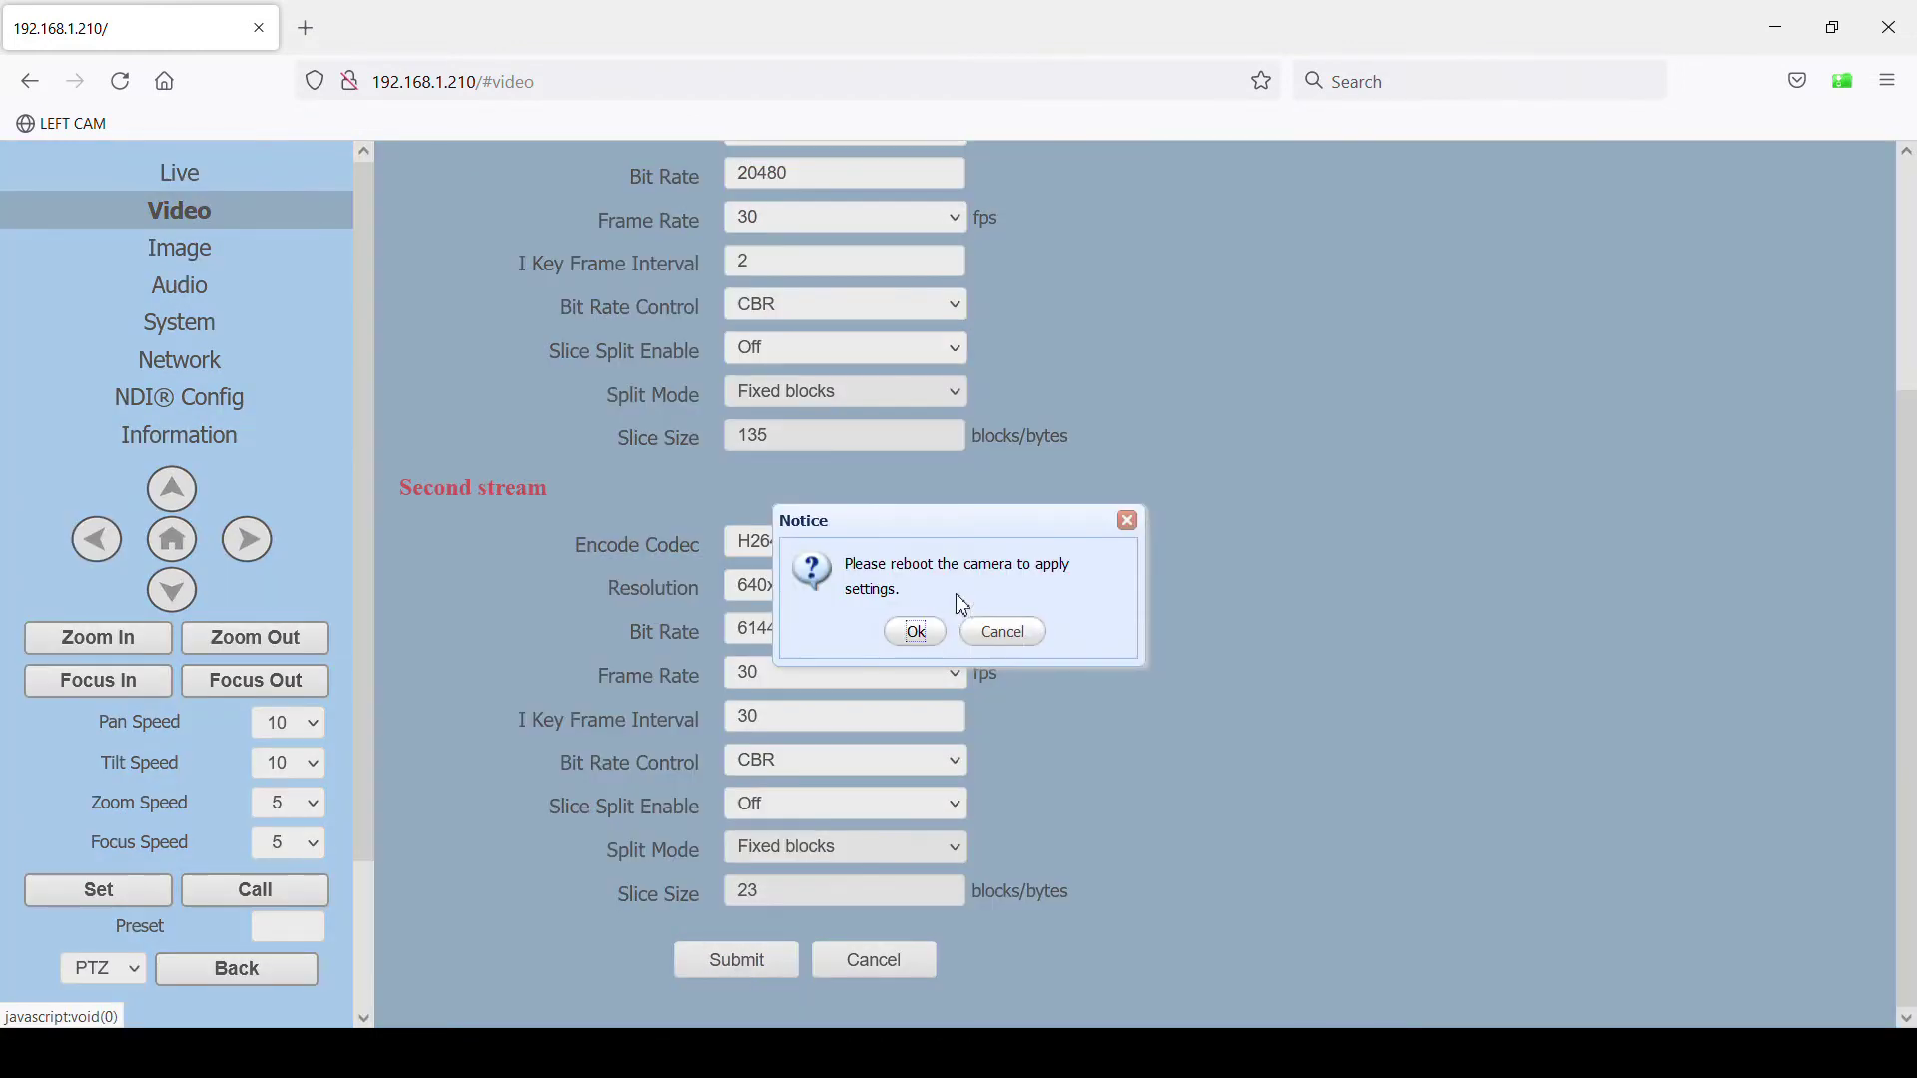
pyautogui.click(916, 635)
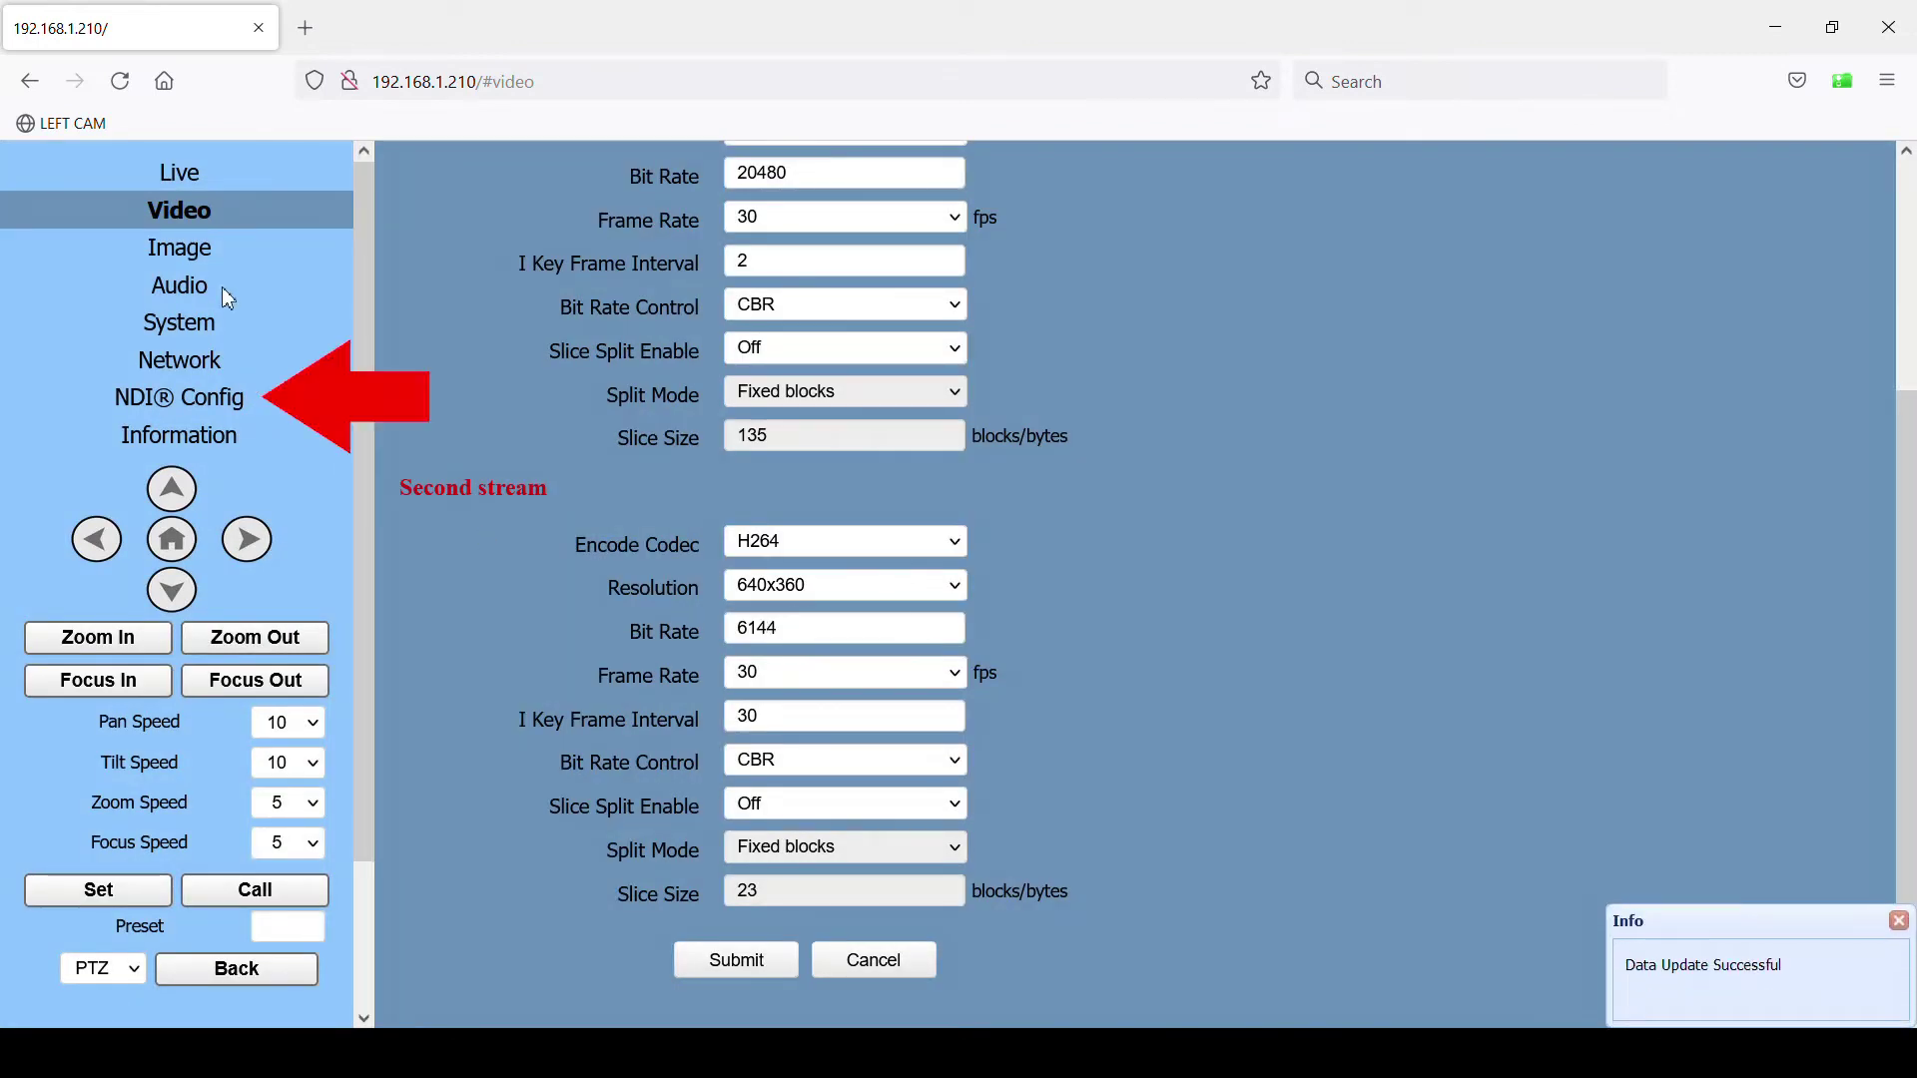
# - Submit NDI config with device name LEFTPTZ1, then reboot the camera from System
pyautogui.click(262, 398)
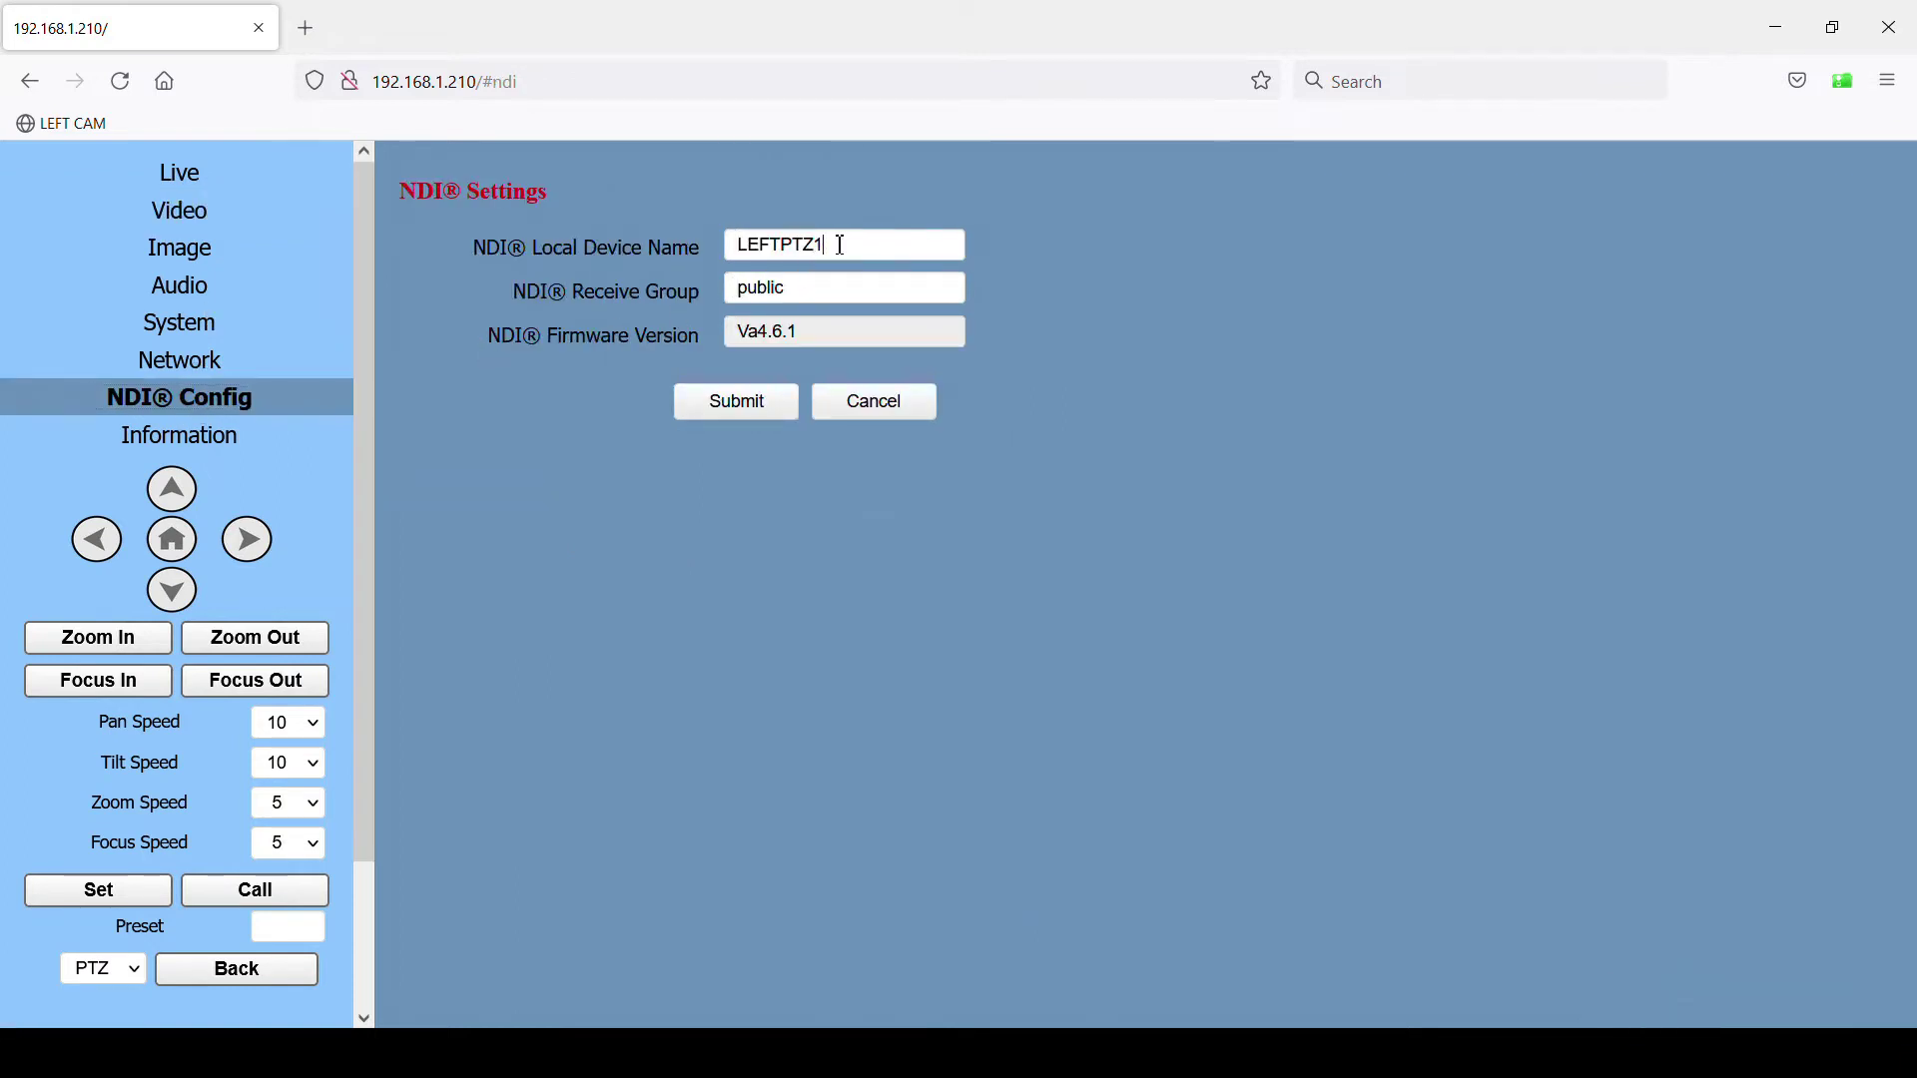
pyautogui.moveTo(841, 245); pyautogui.dragTo(671, 243)
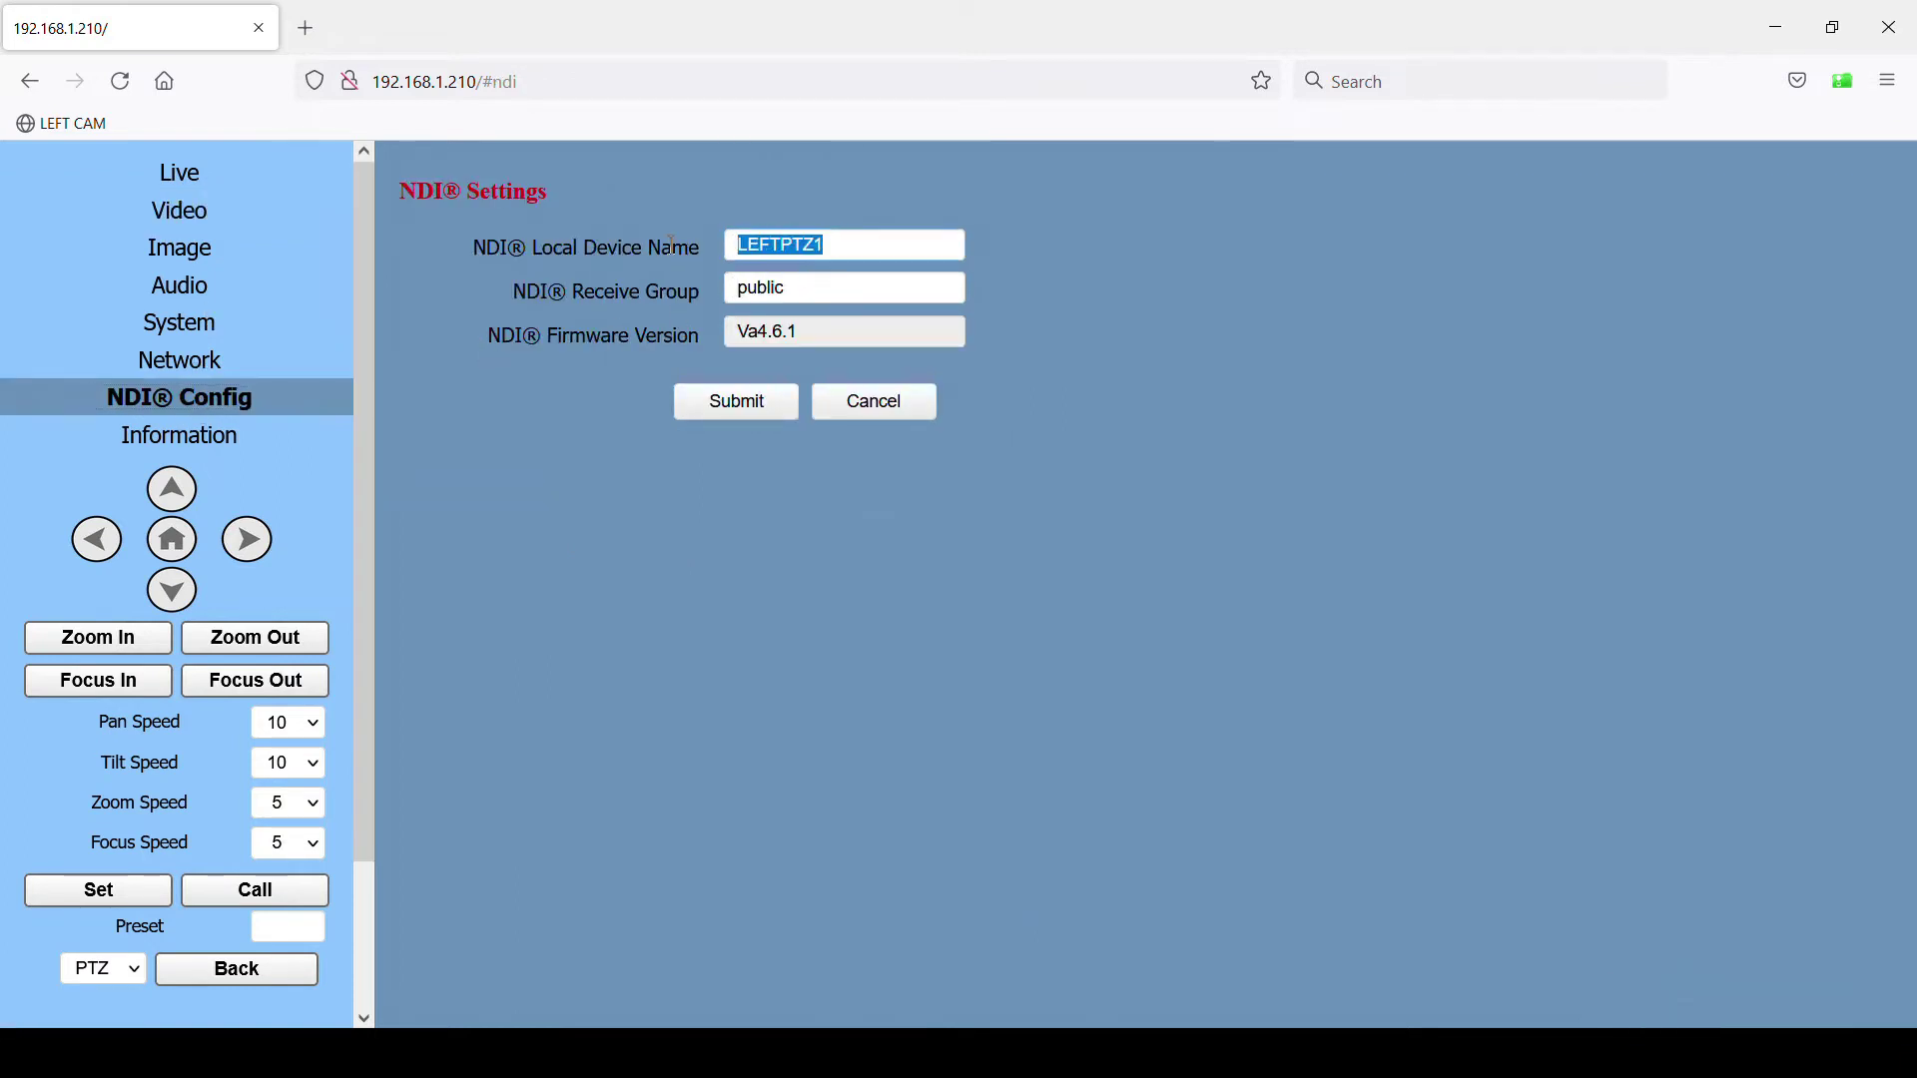
pyautogui.click(610, 375)
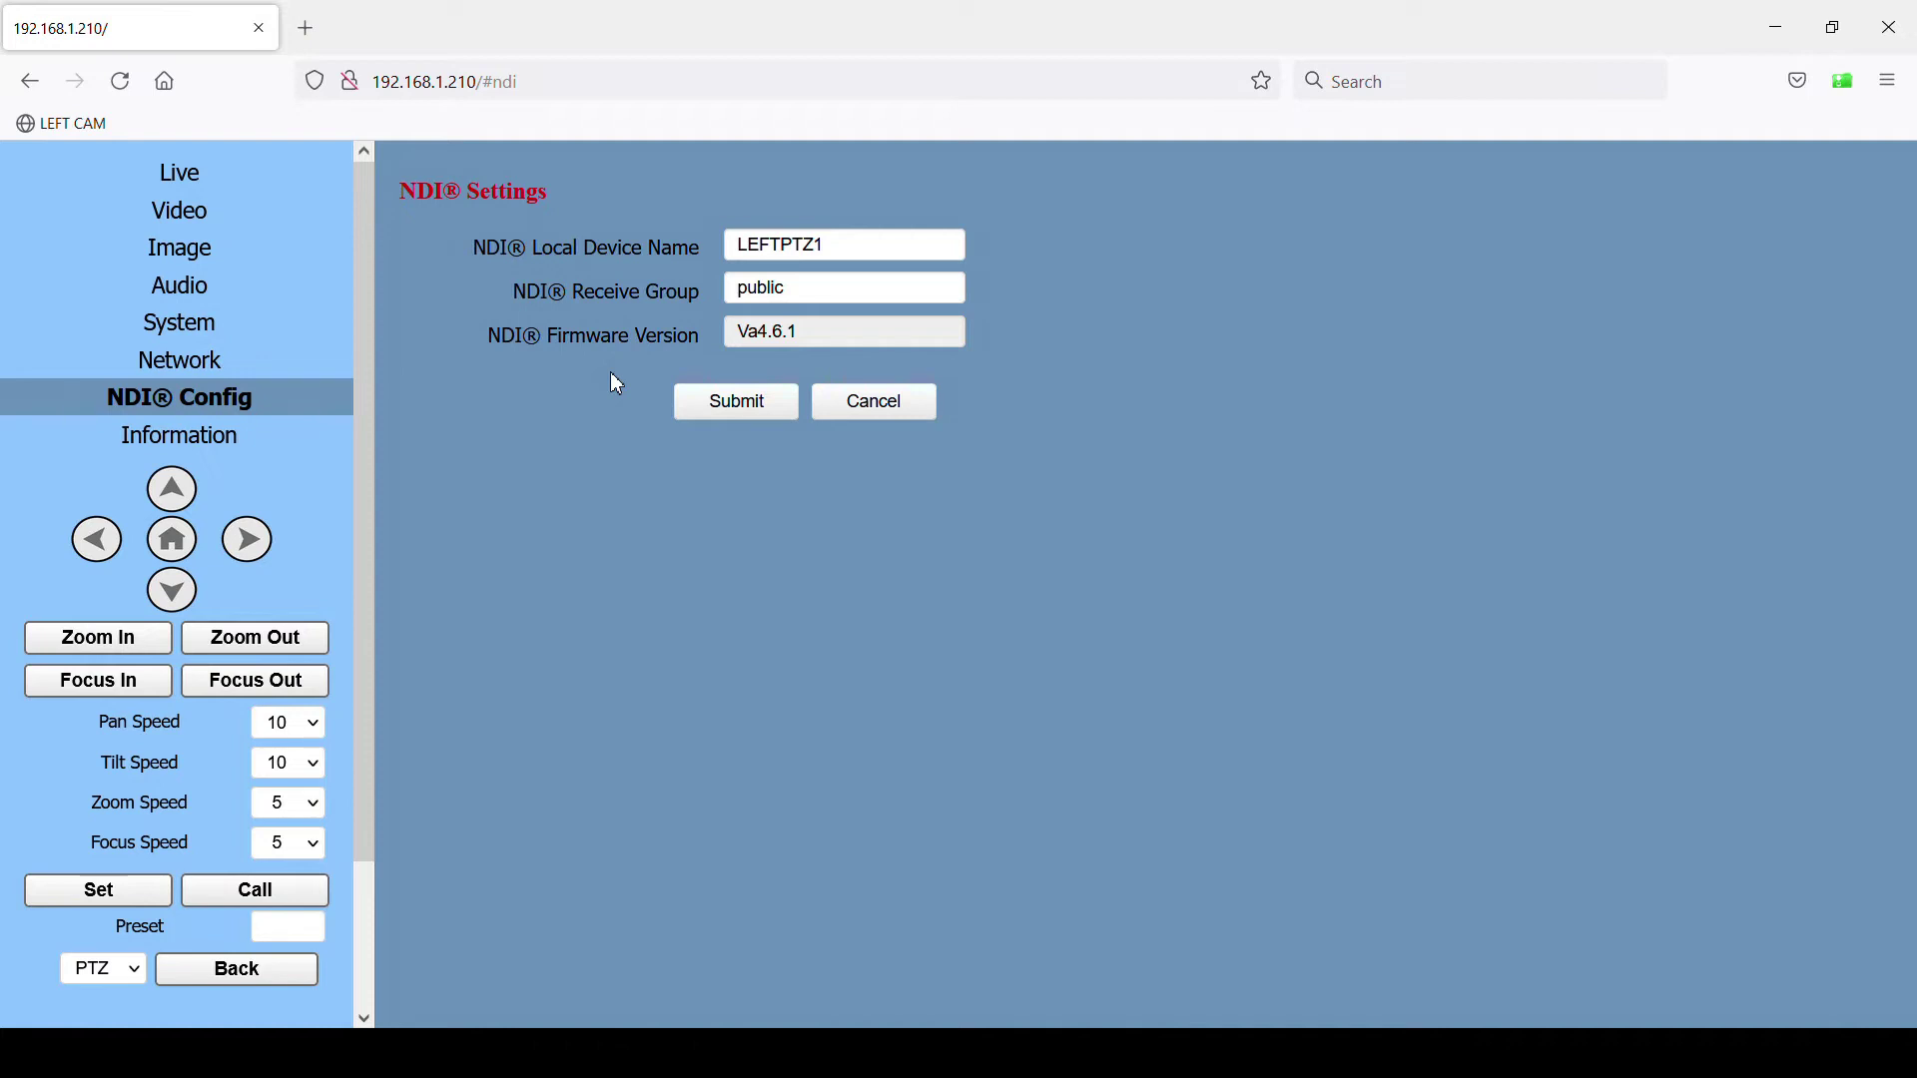
pyautogui.click(738, 406)
pyautogui.click(915, 632)
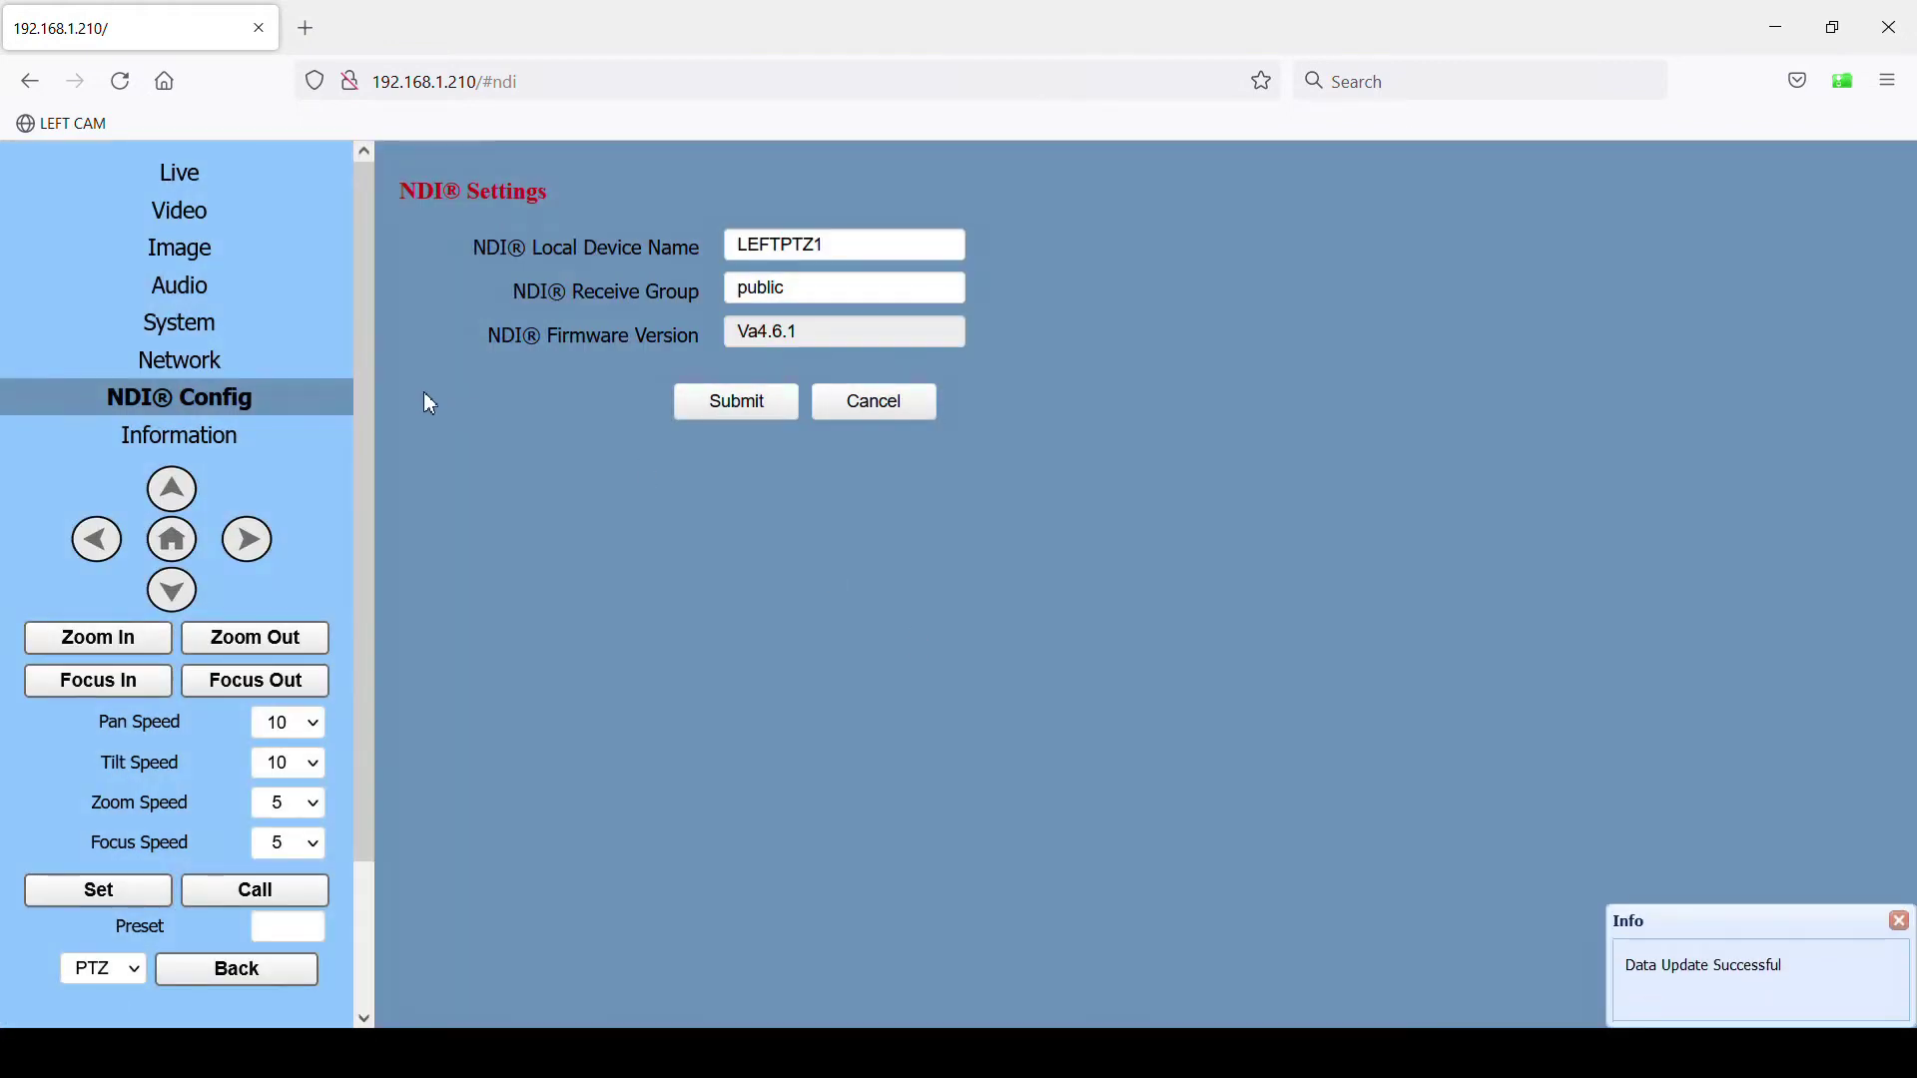
pyautogui.click(186, 324)
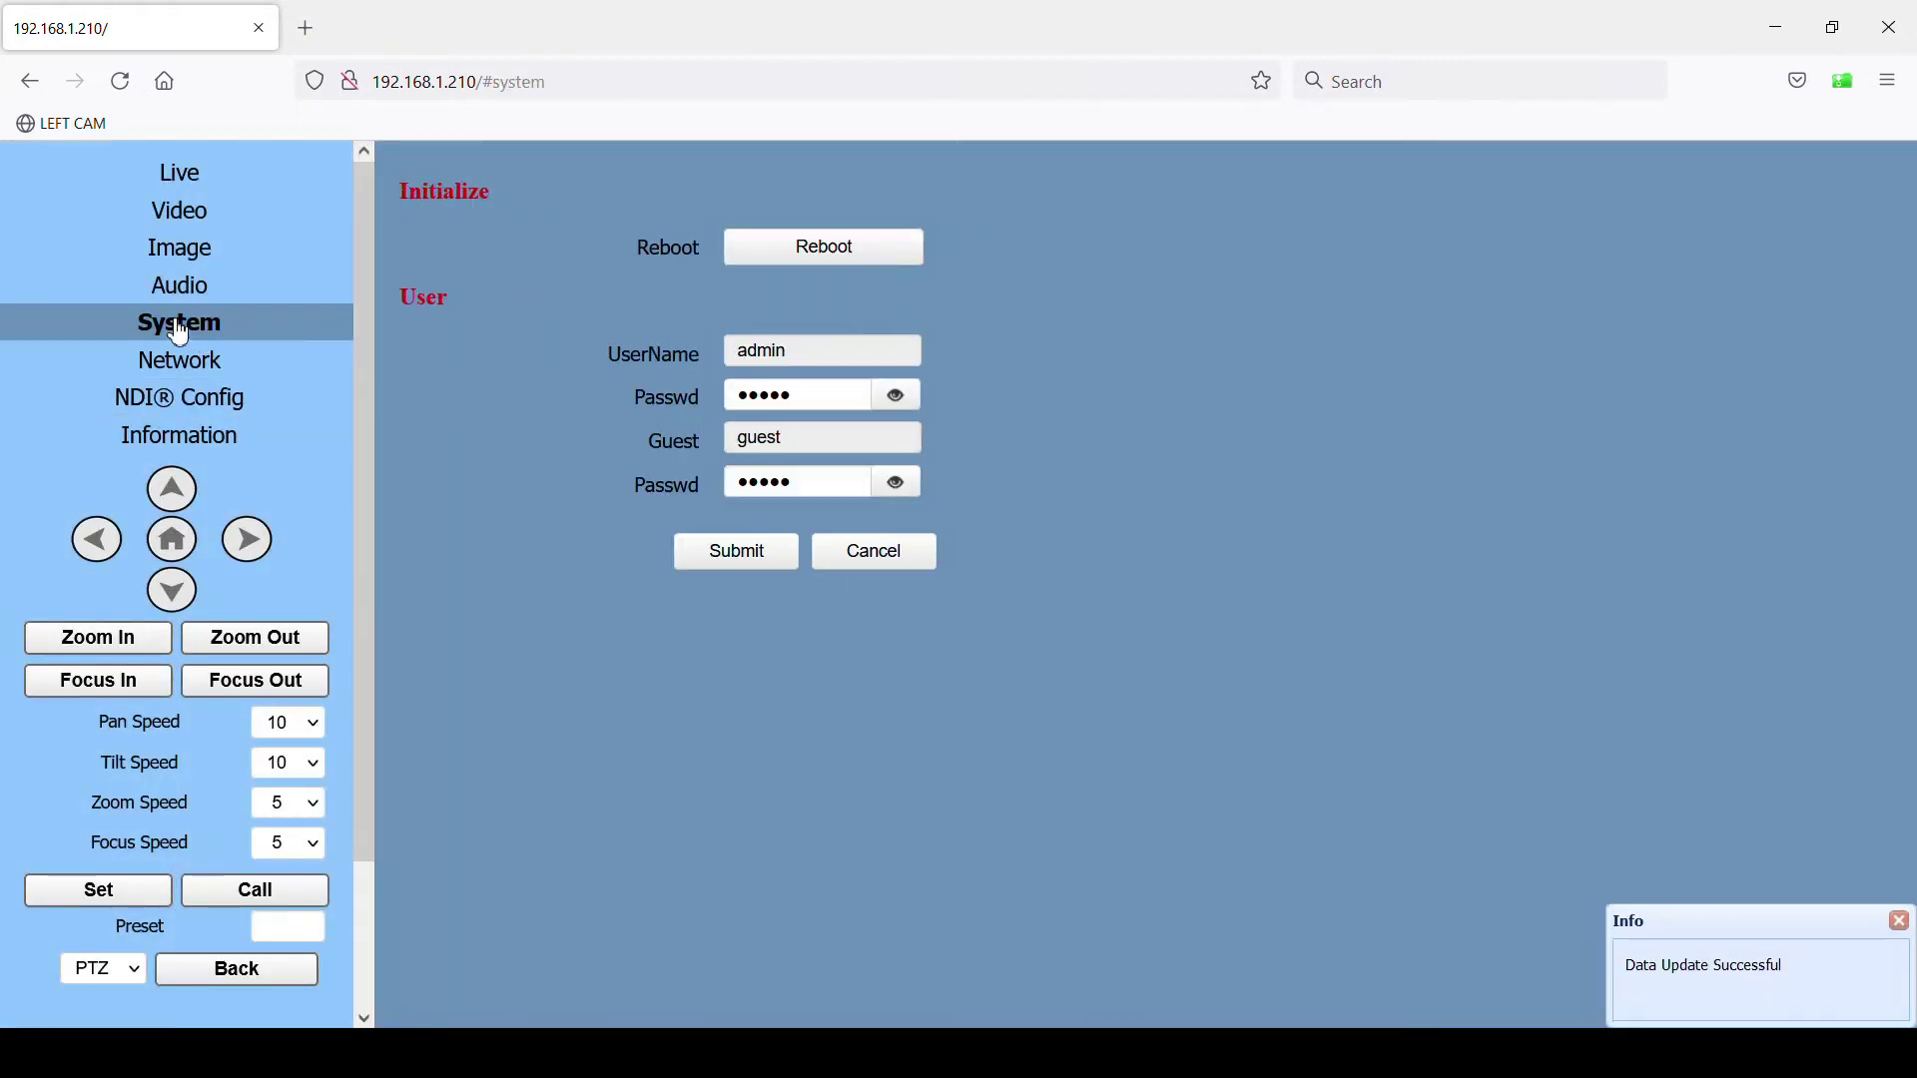
pyautogui.click(817, 249)
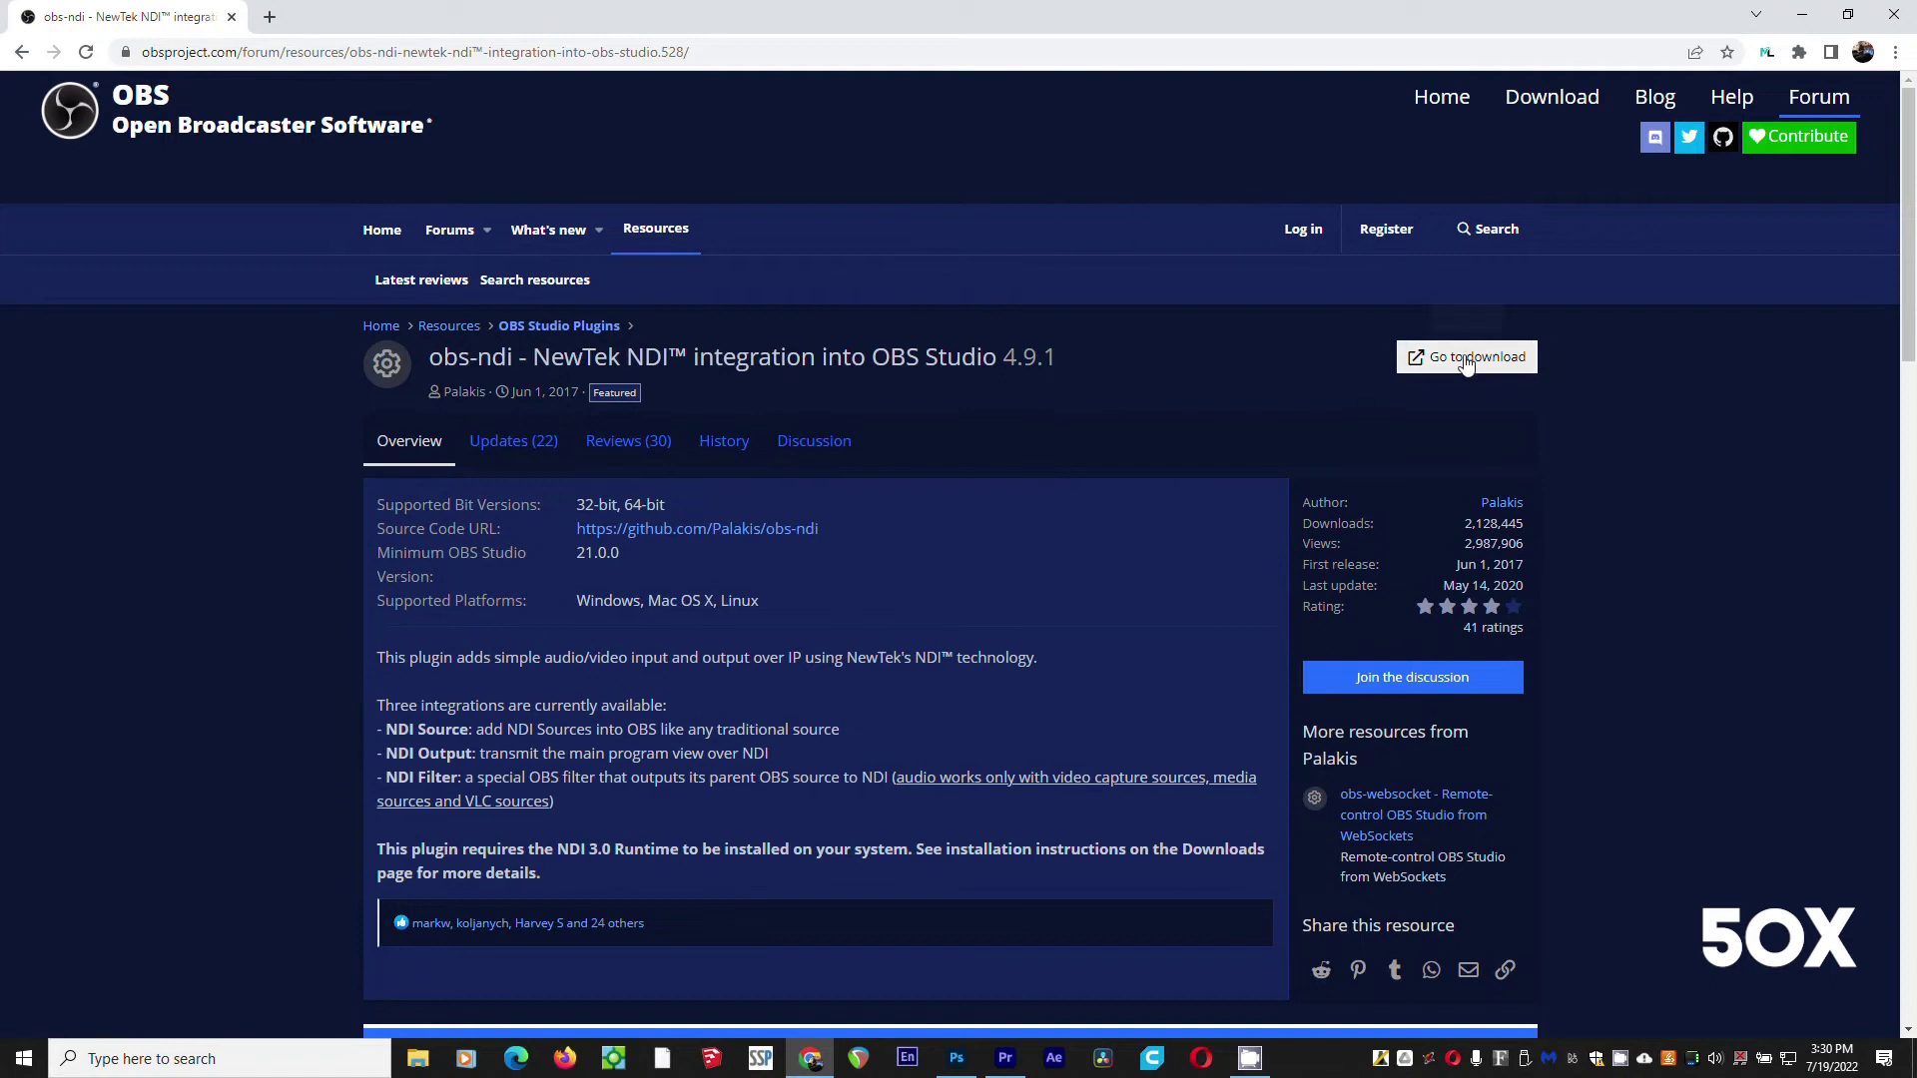
# - Download obs-ndi-4.9.0-Windows-Installer.exe from the plugin's release assets
pyautogui.click(1467, 357)
pyautogui.scroll(-2, 848, 744)
pyautogui.click(510, 751)
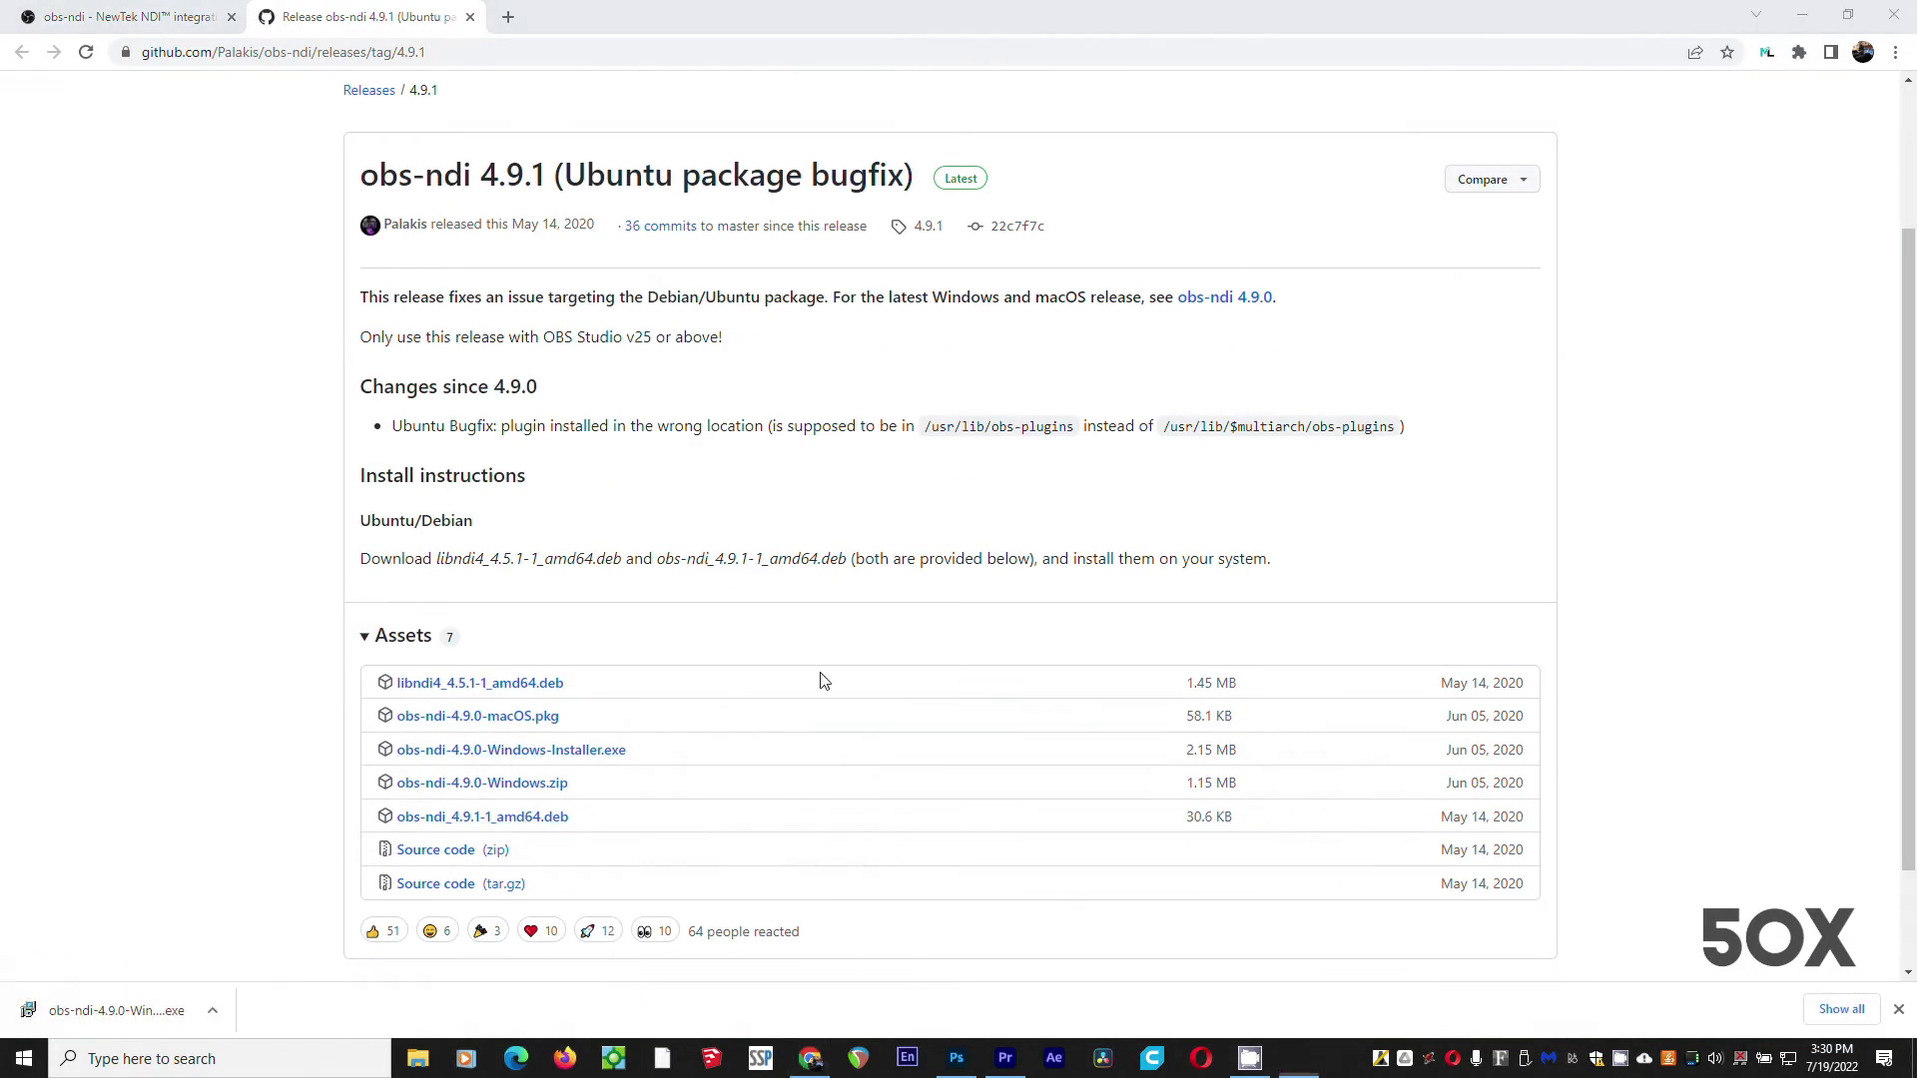
# - Install the obs-ndi plugin and the NDI 4 Runtime, accepting its license agreement
pyautogui.click(1062, 689)
pyautogui.click(1061, 689)
pyautogui.click(1064, 687)
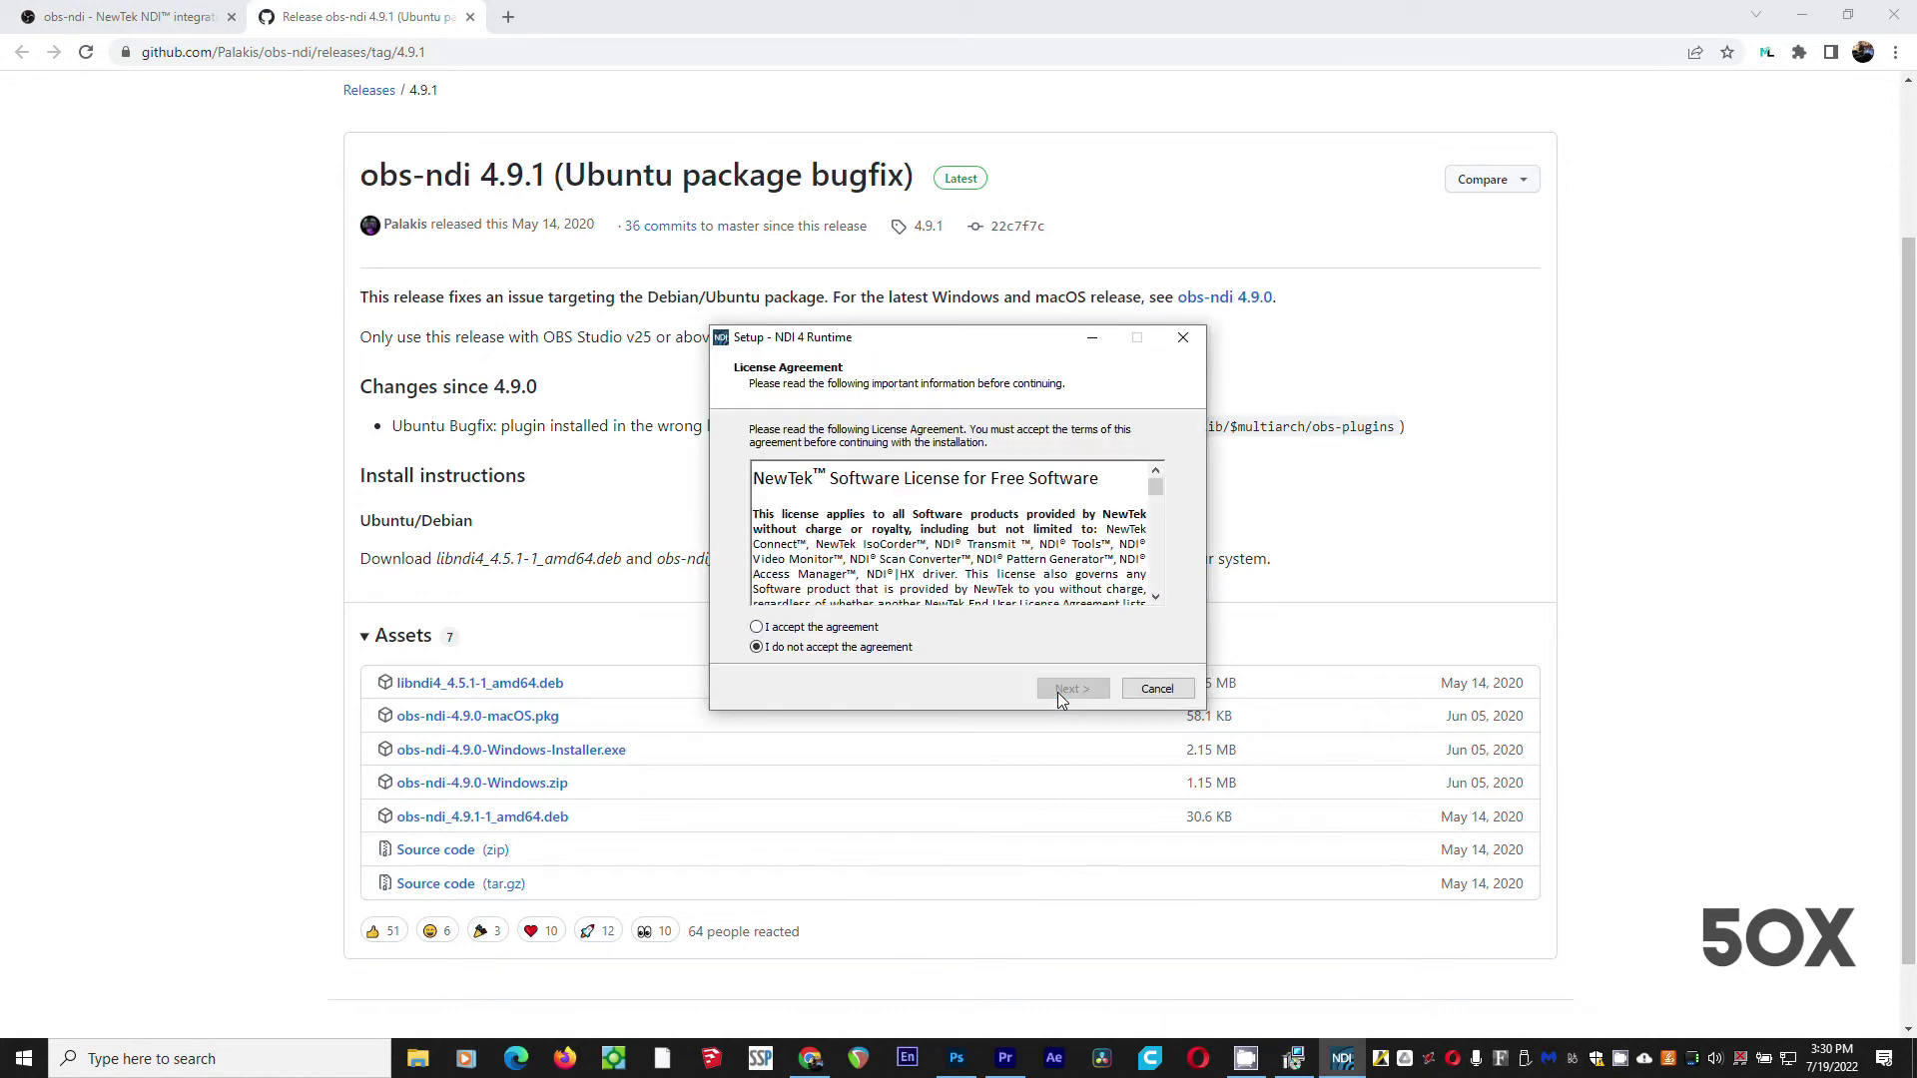
pyautogui.click(823, 624)
pyautogui.click(1057, 692)
pyautogui.click(1057, 692)
pyautogui.click(1011, 612)
pyautogui.click(1072, 689)
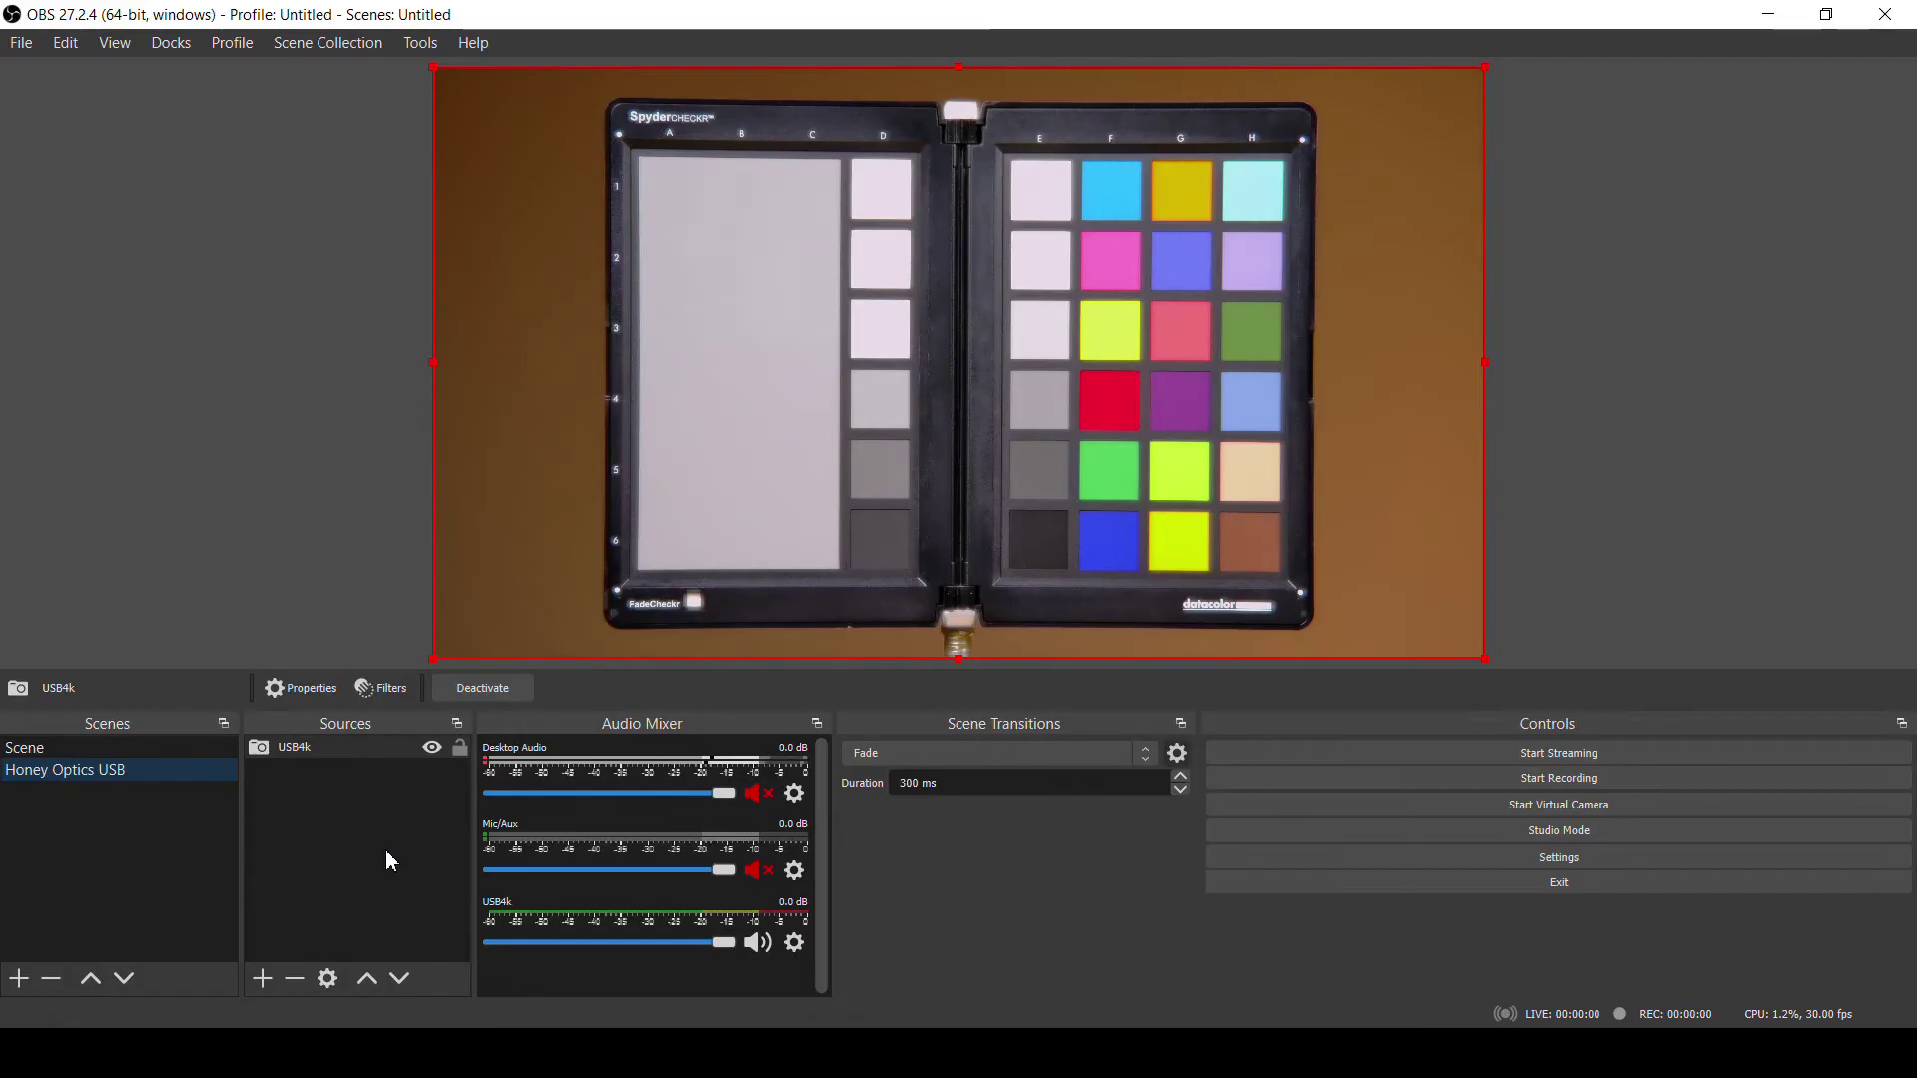
# - Create a new scene named 'Honey Optics NDI'
pyautogui.click(263, 981)
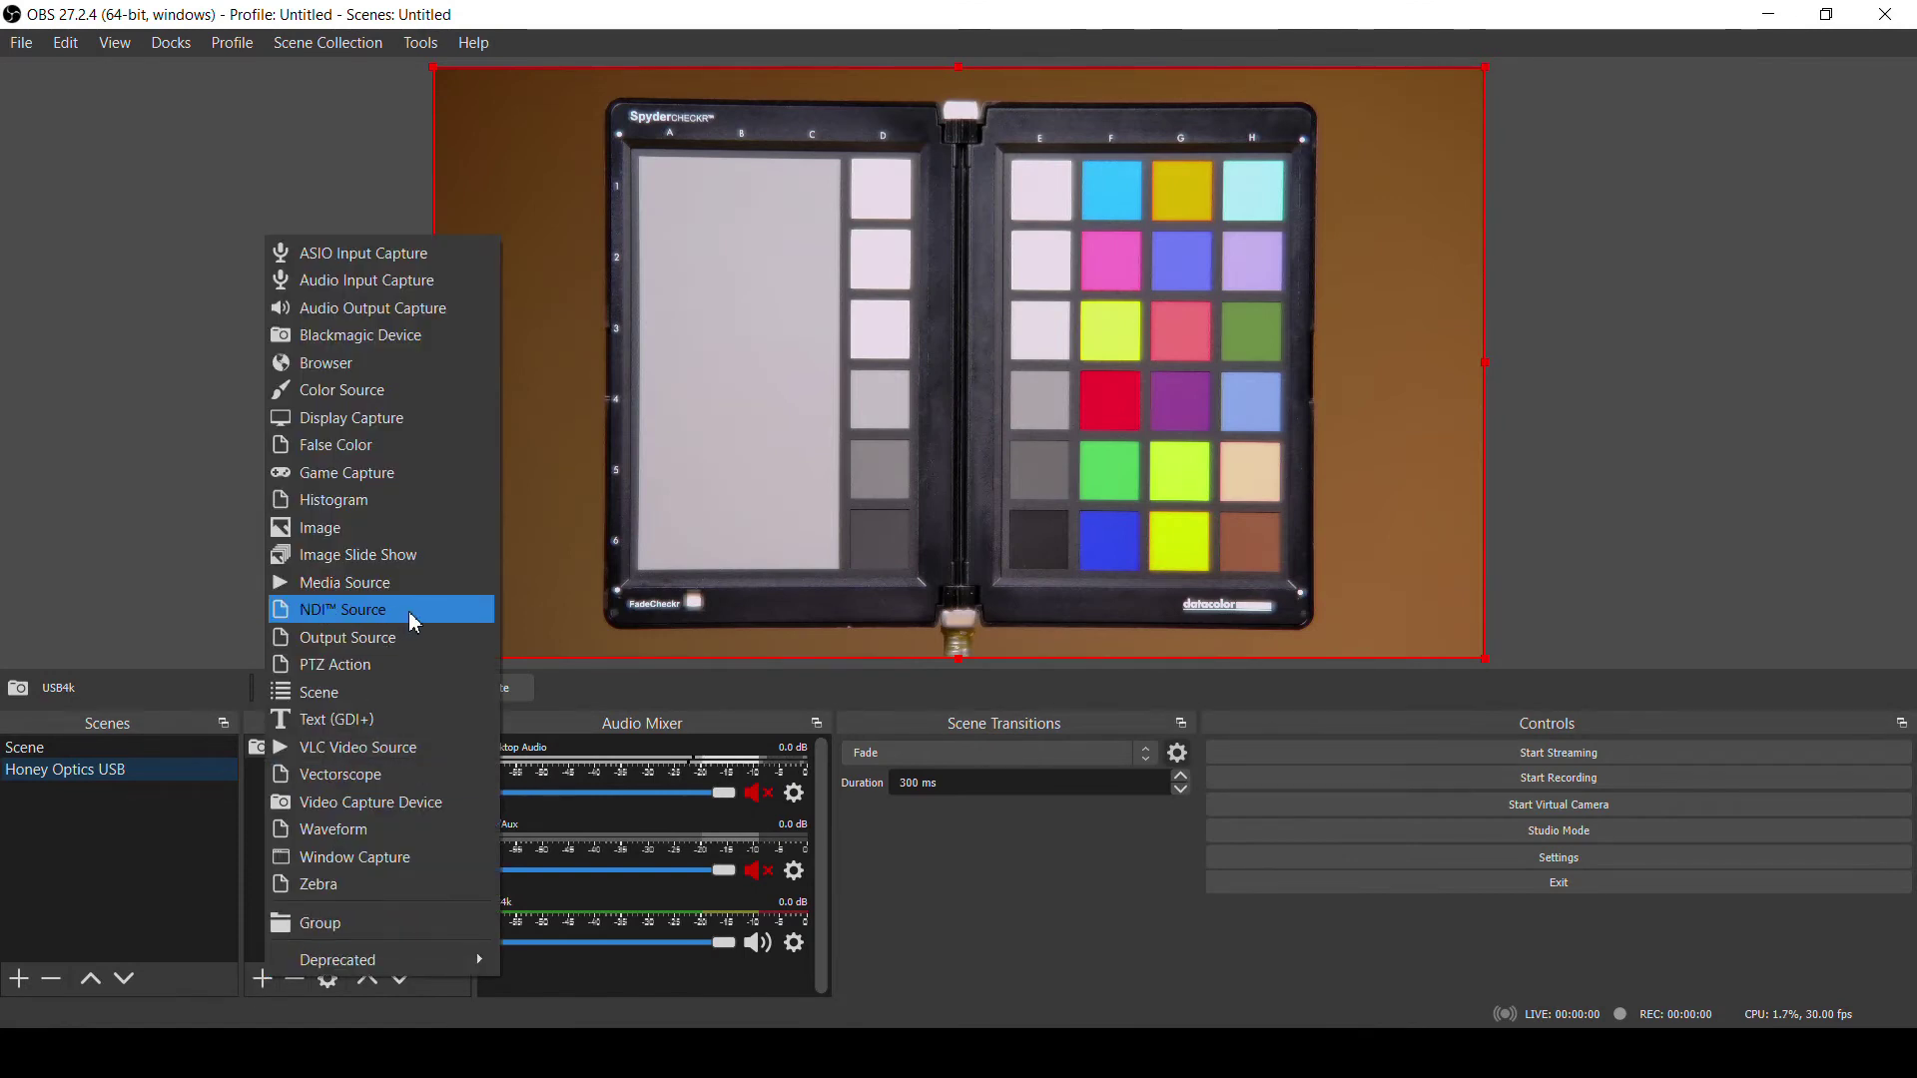
pyautogui.click(112, 901)
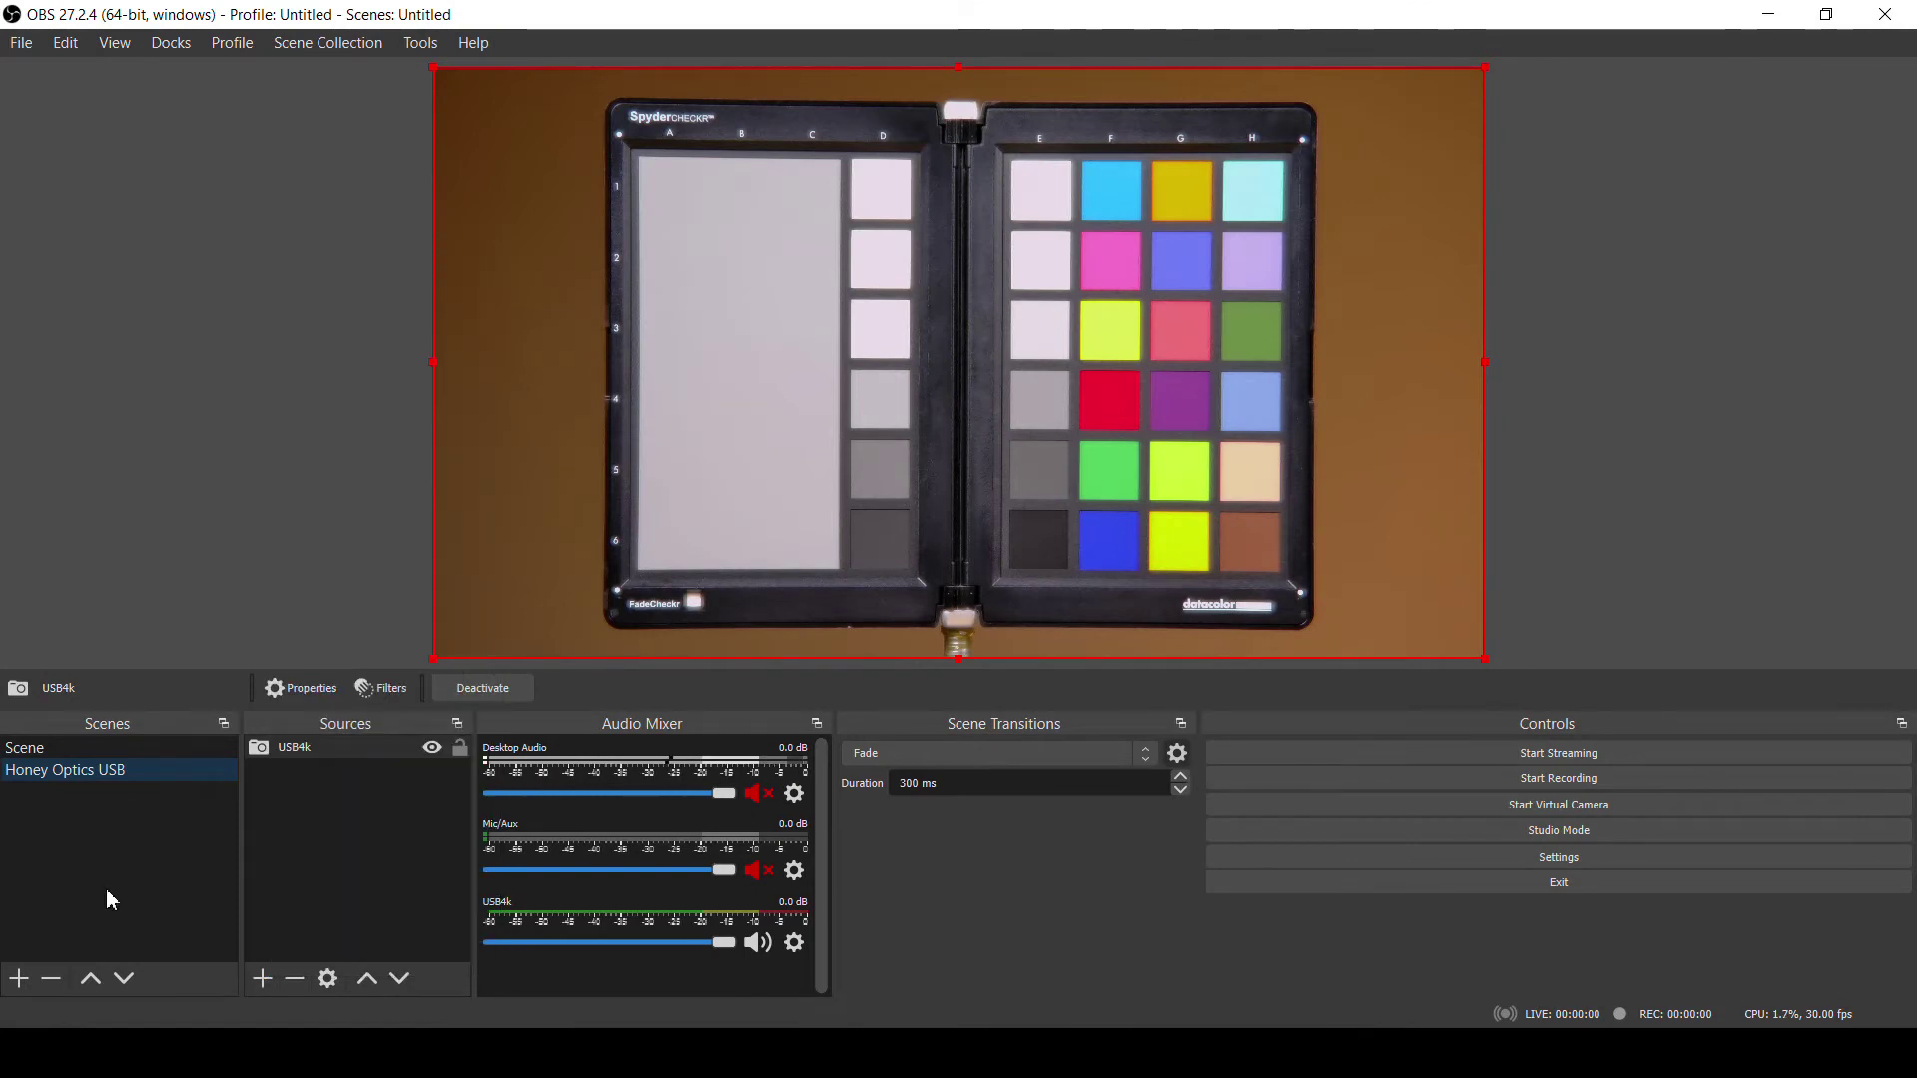
pyautogui.click(19, 980)
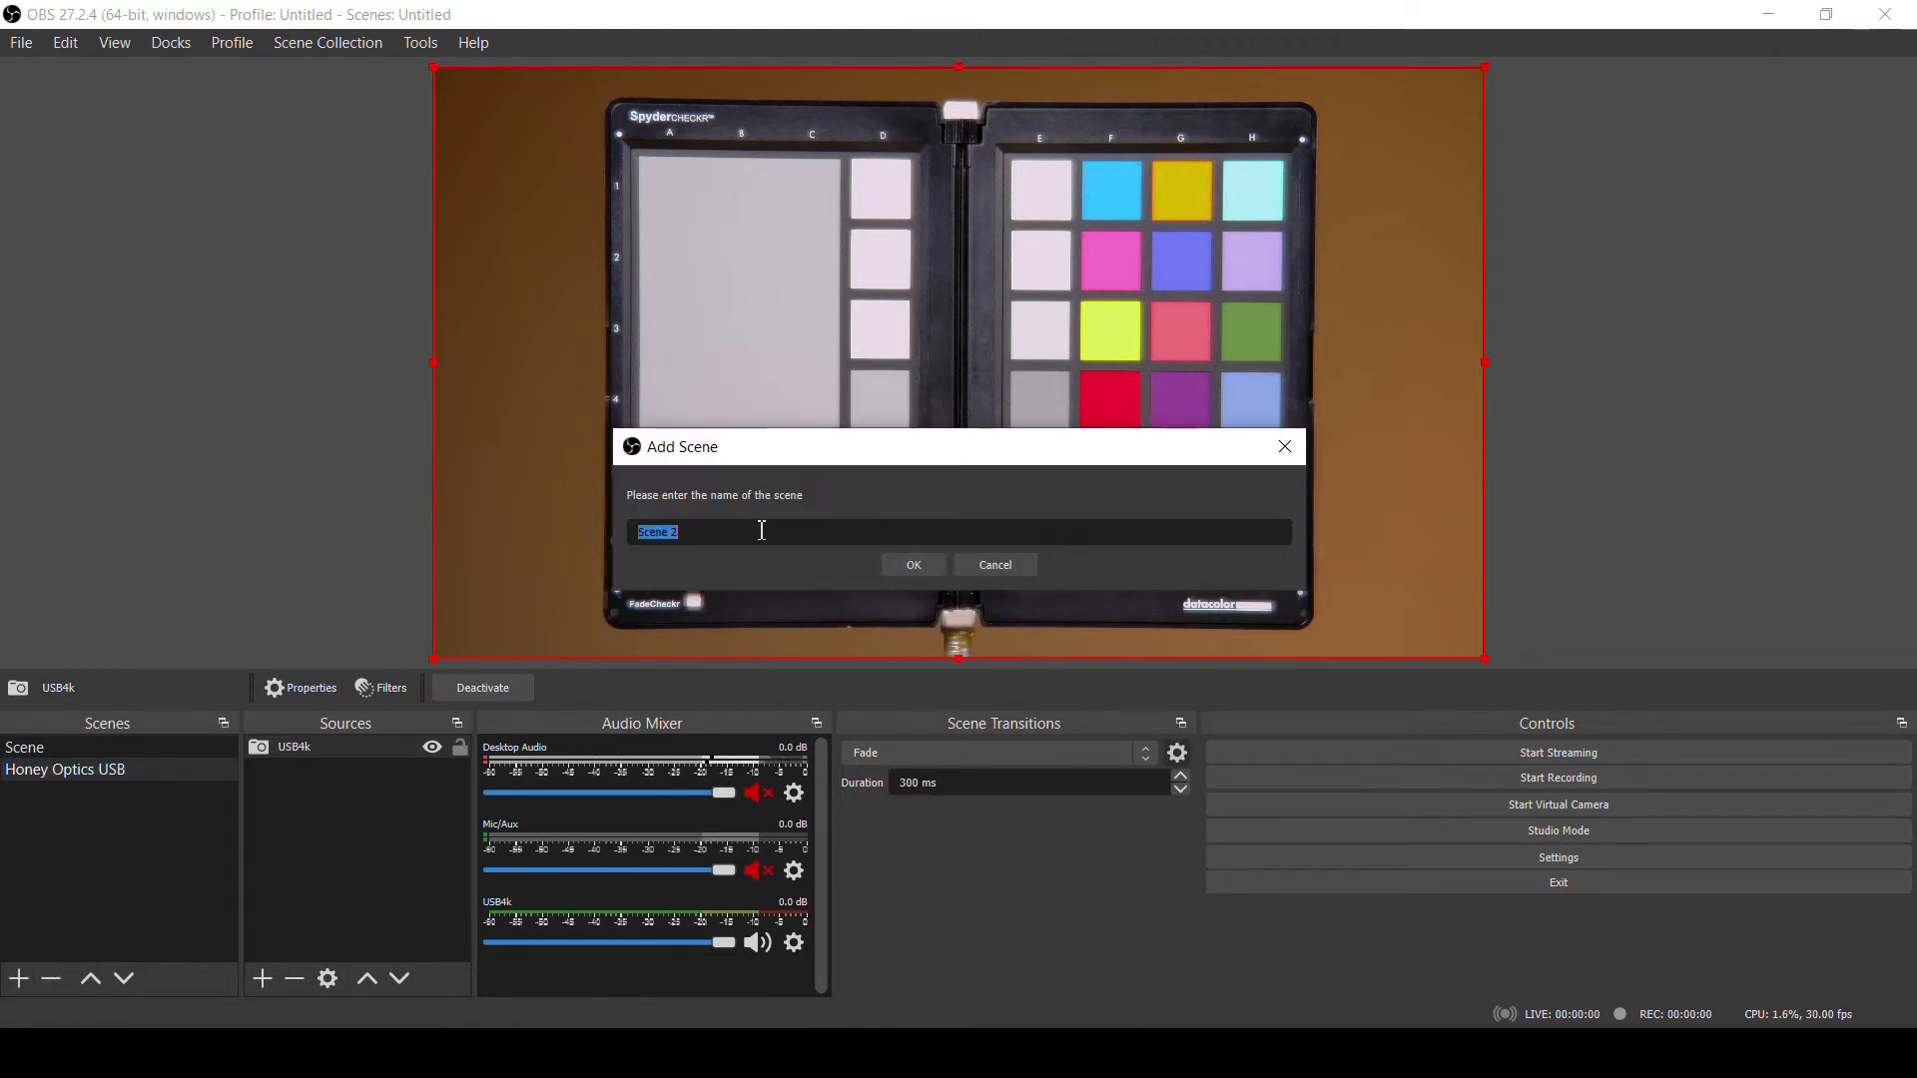
pyautogui.write('Honey Optics NDI')
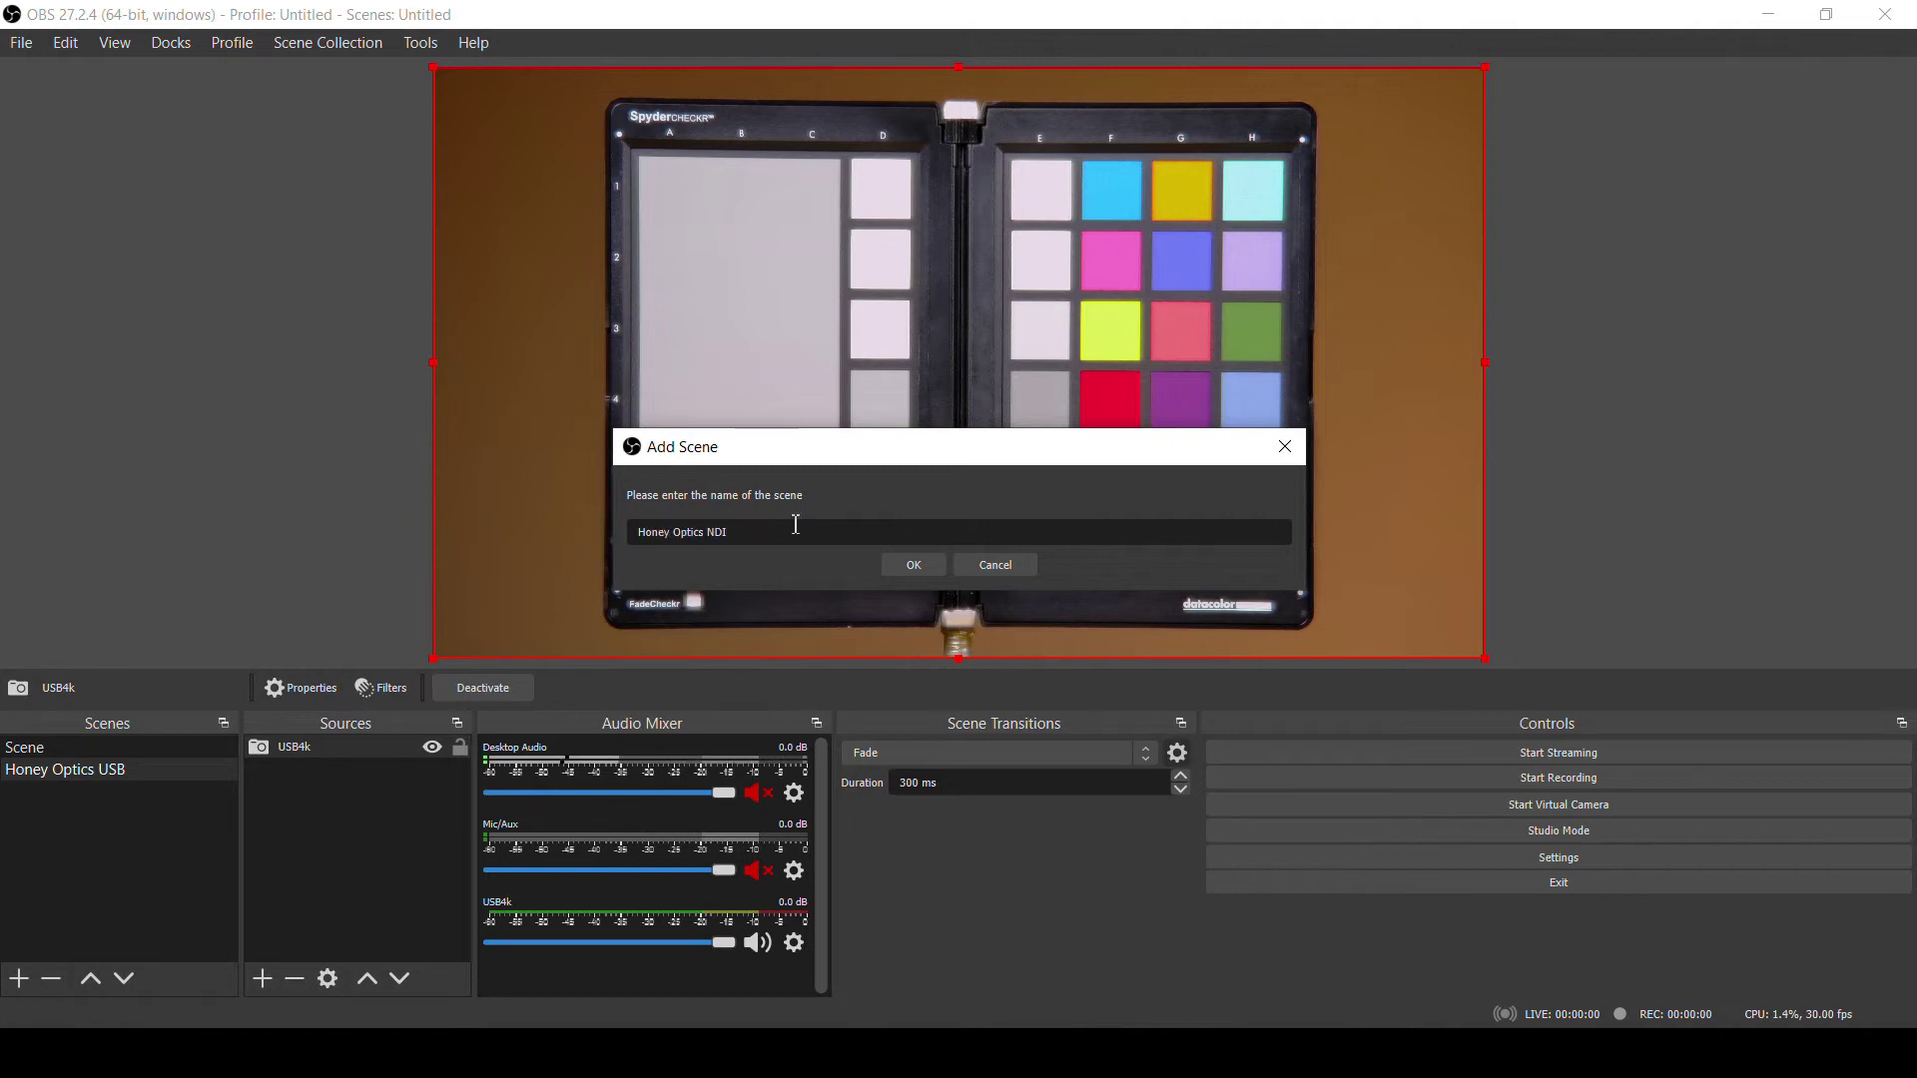
pyautogui.click(898, 566)
# - Add an NDI source named NDI4k fed by the LEFTPTZ1 camera
pyautogui.click(263, 980)
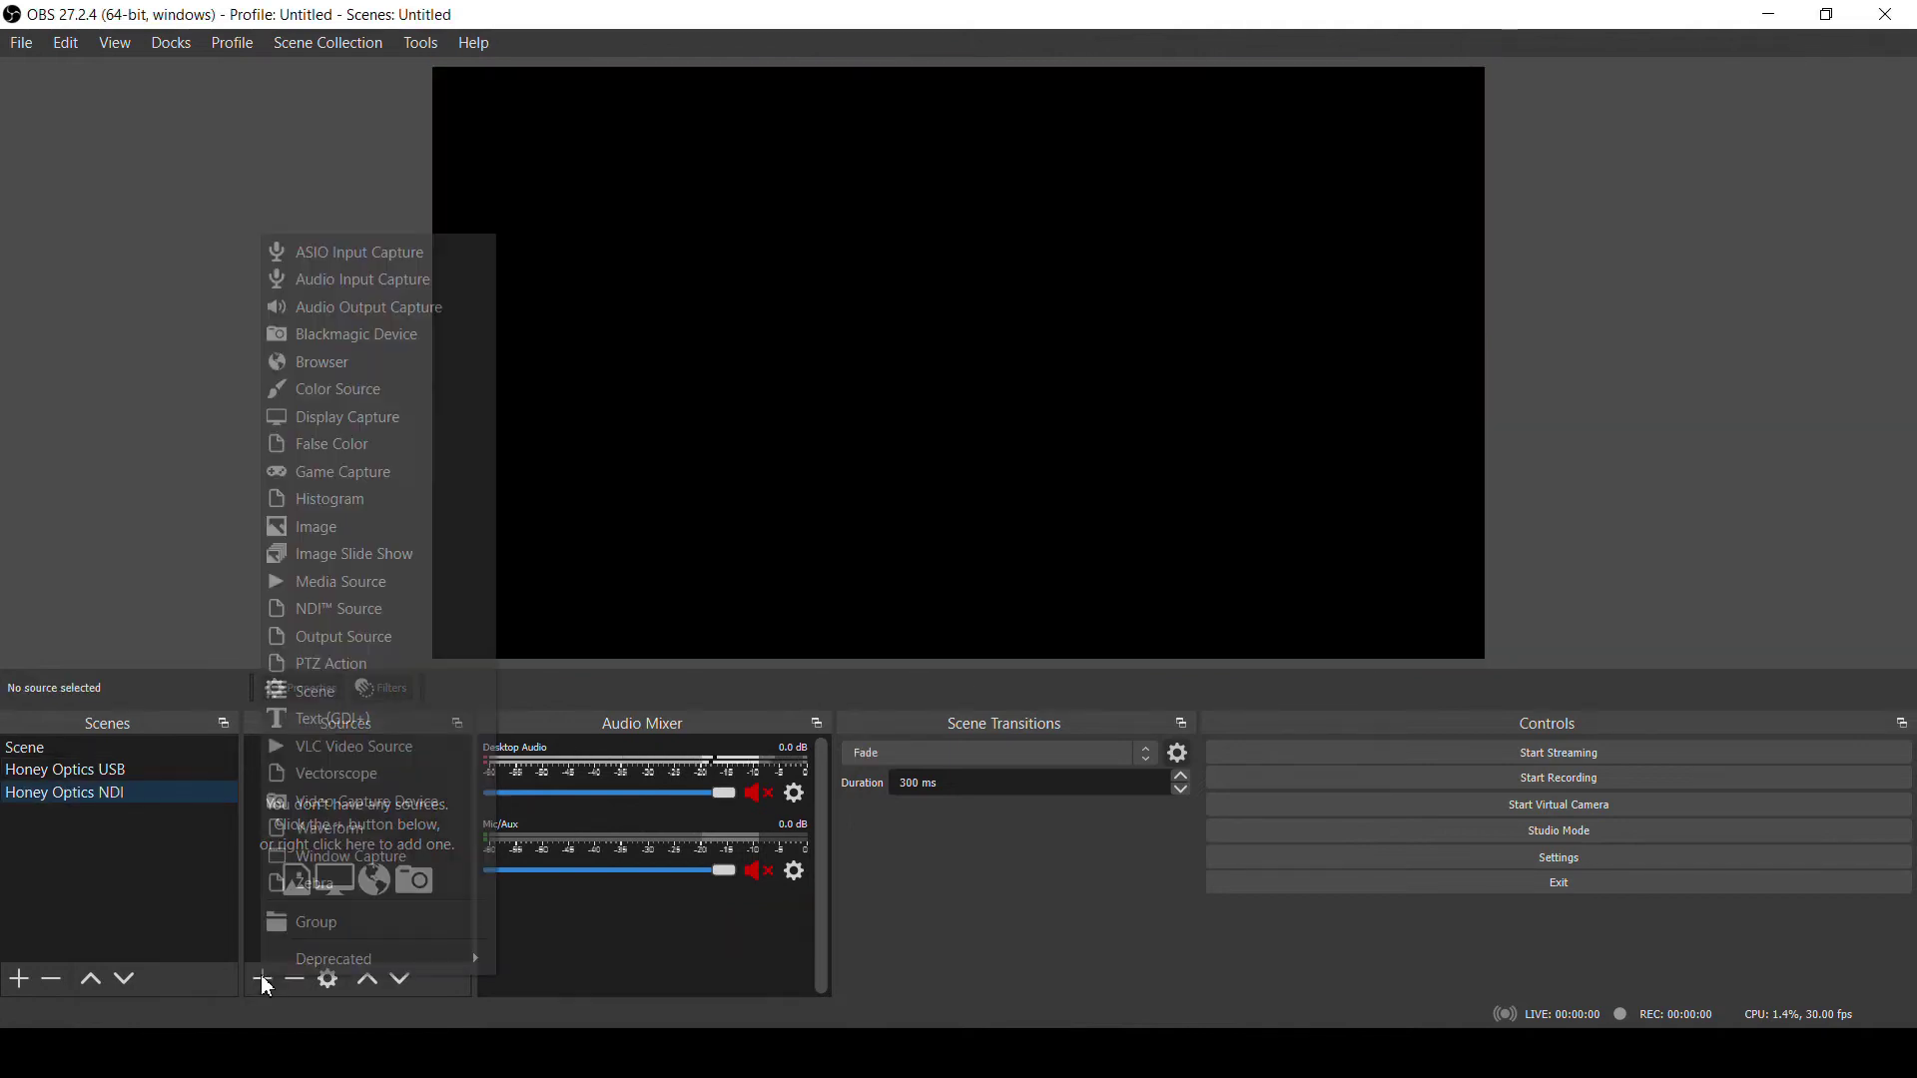
pyautogui.click(364, 611)
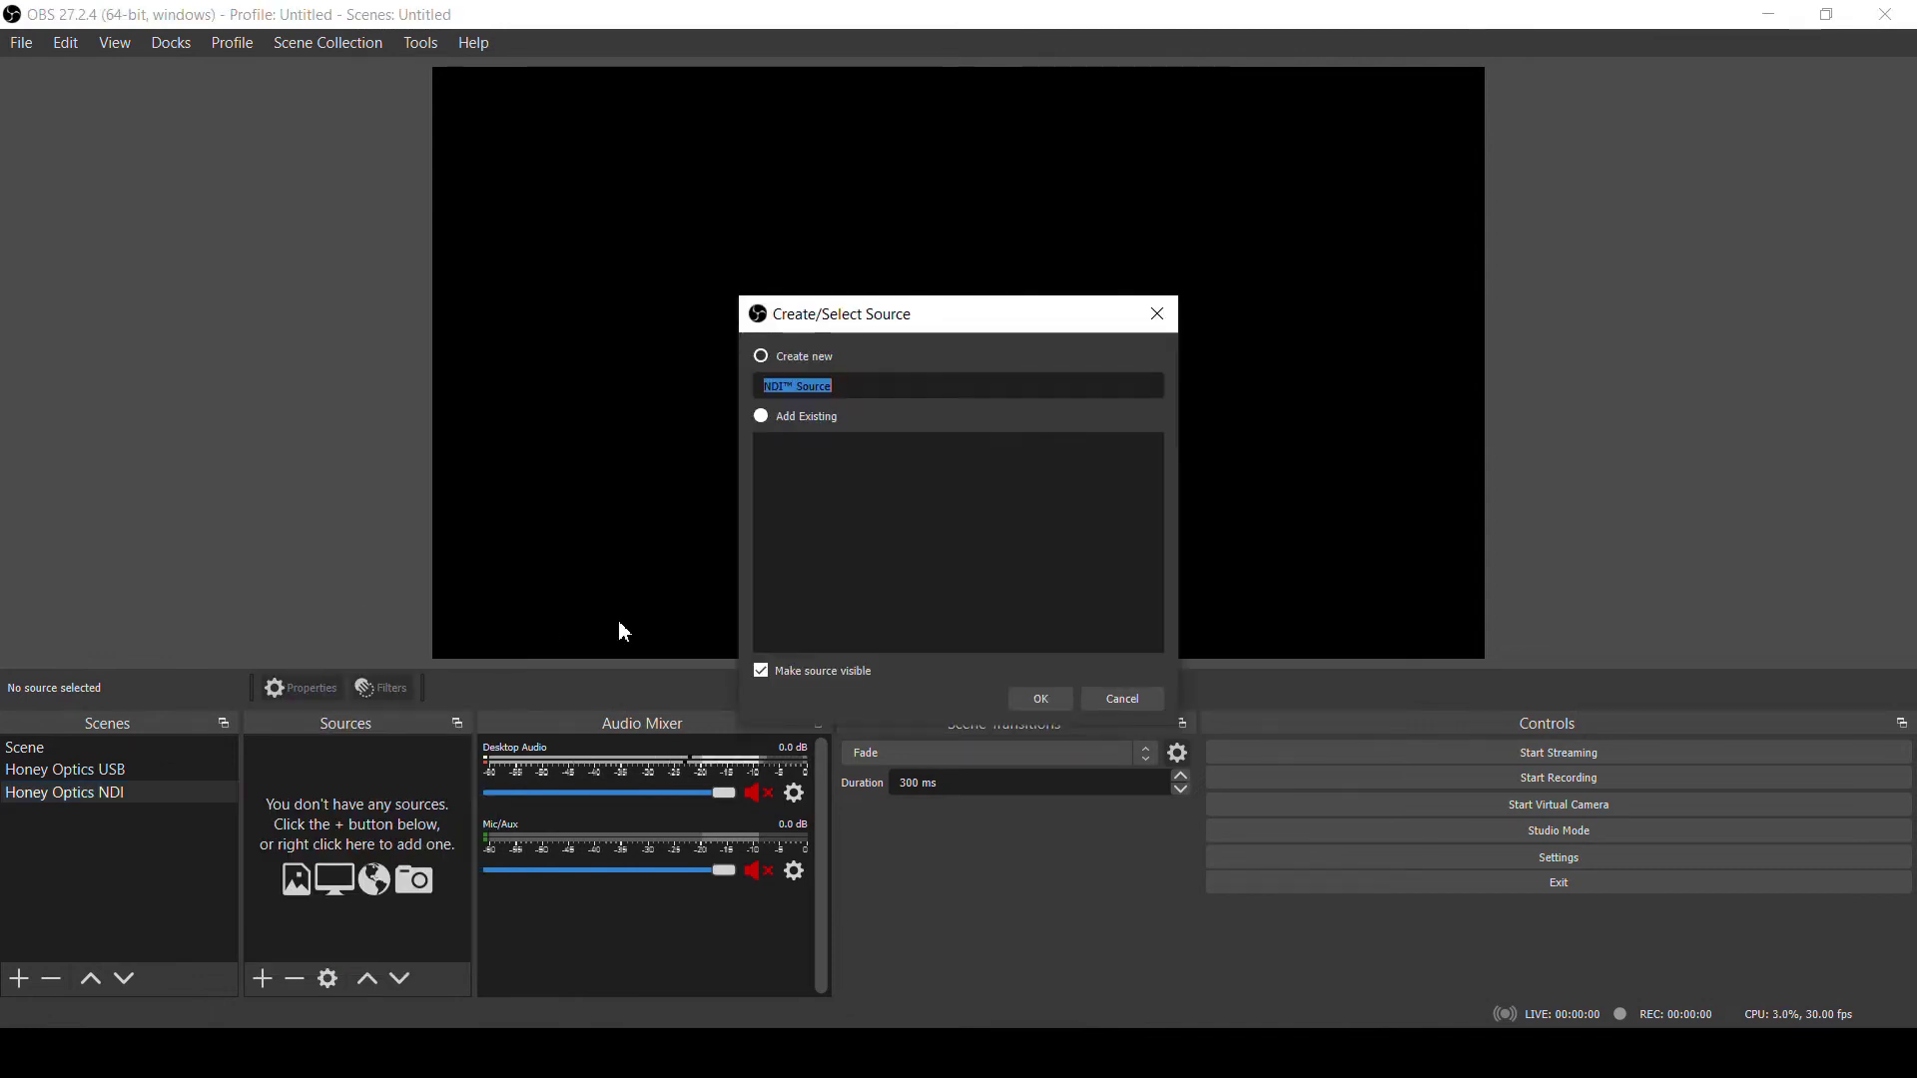
pyautogui.write('NDI4k')
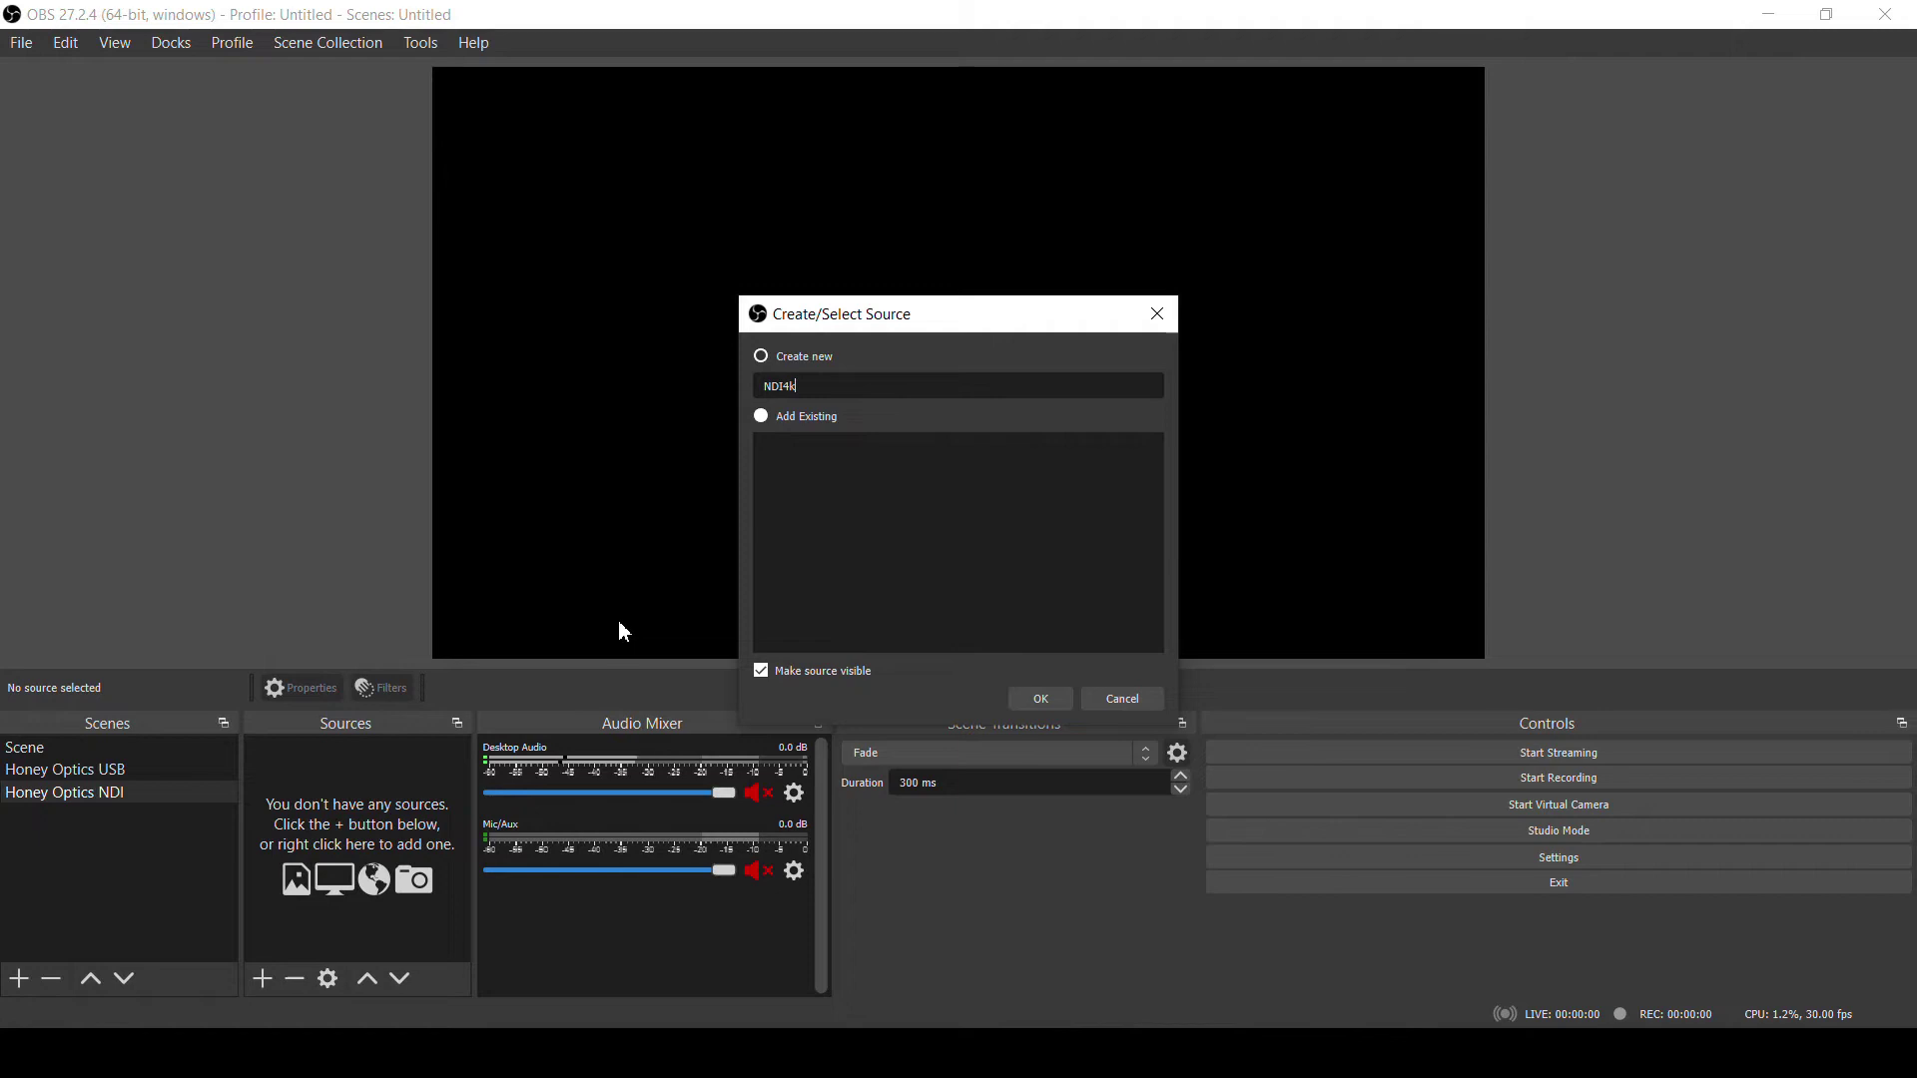
pyautogui.click(1034, 702)
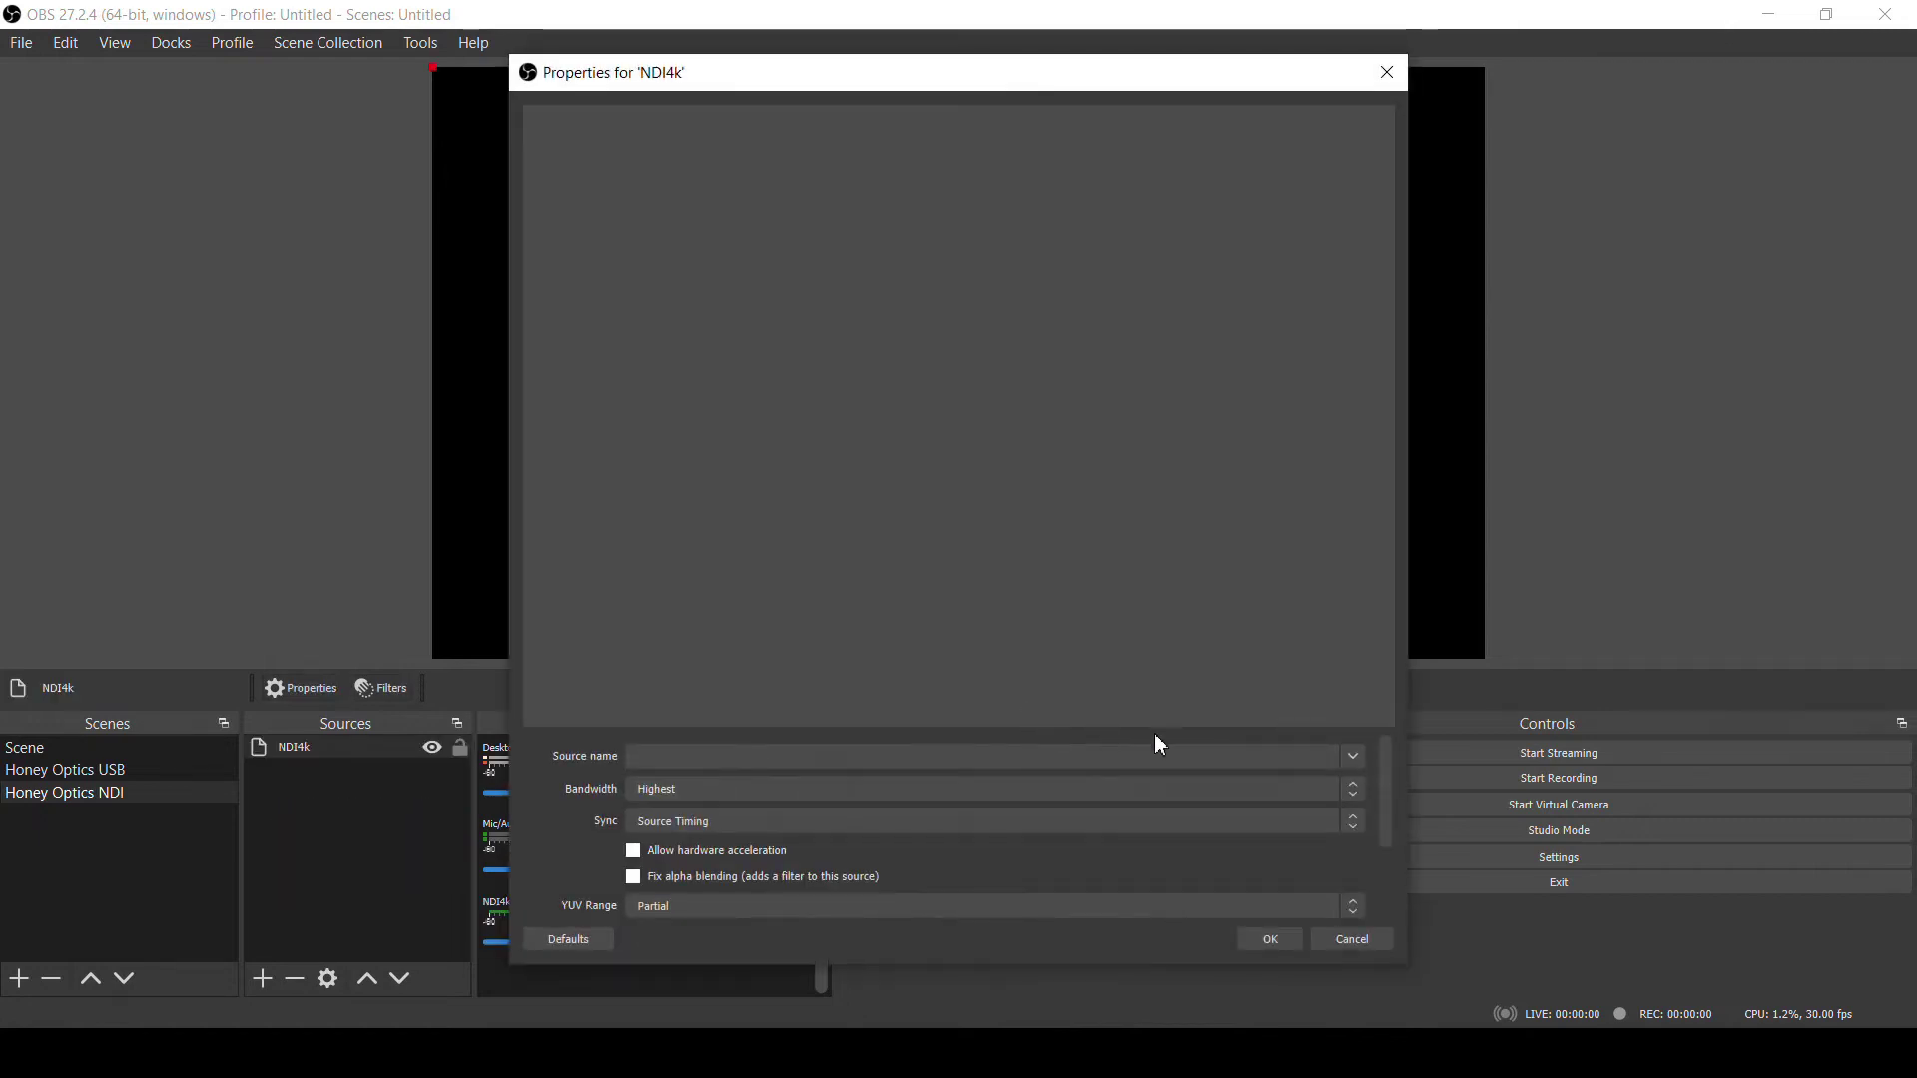
pyautogui.click(1354, 759)
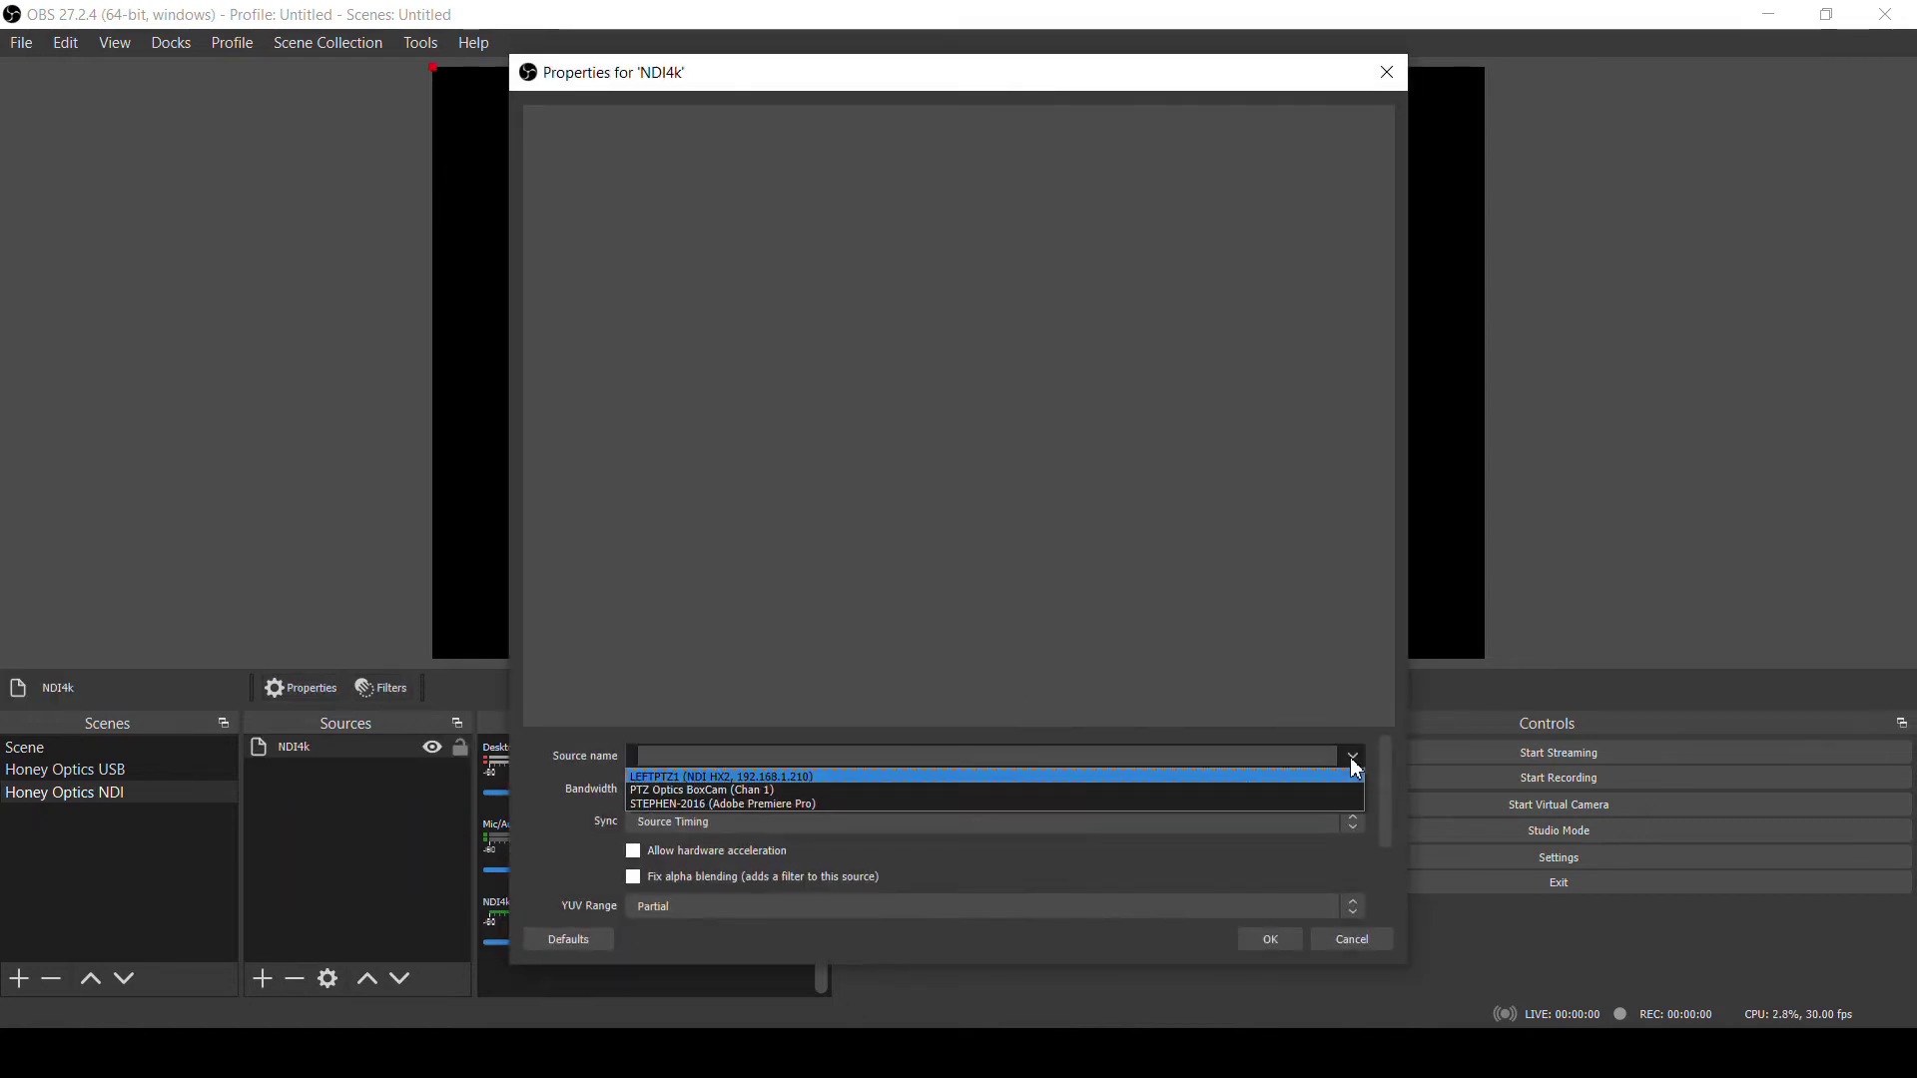
pyautogui.click(684, 779)
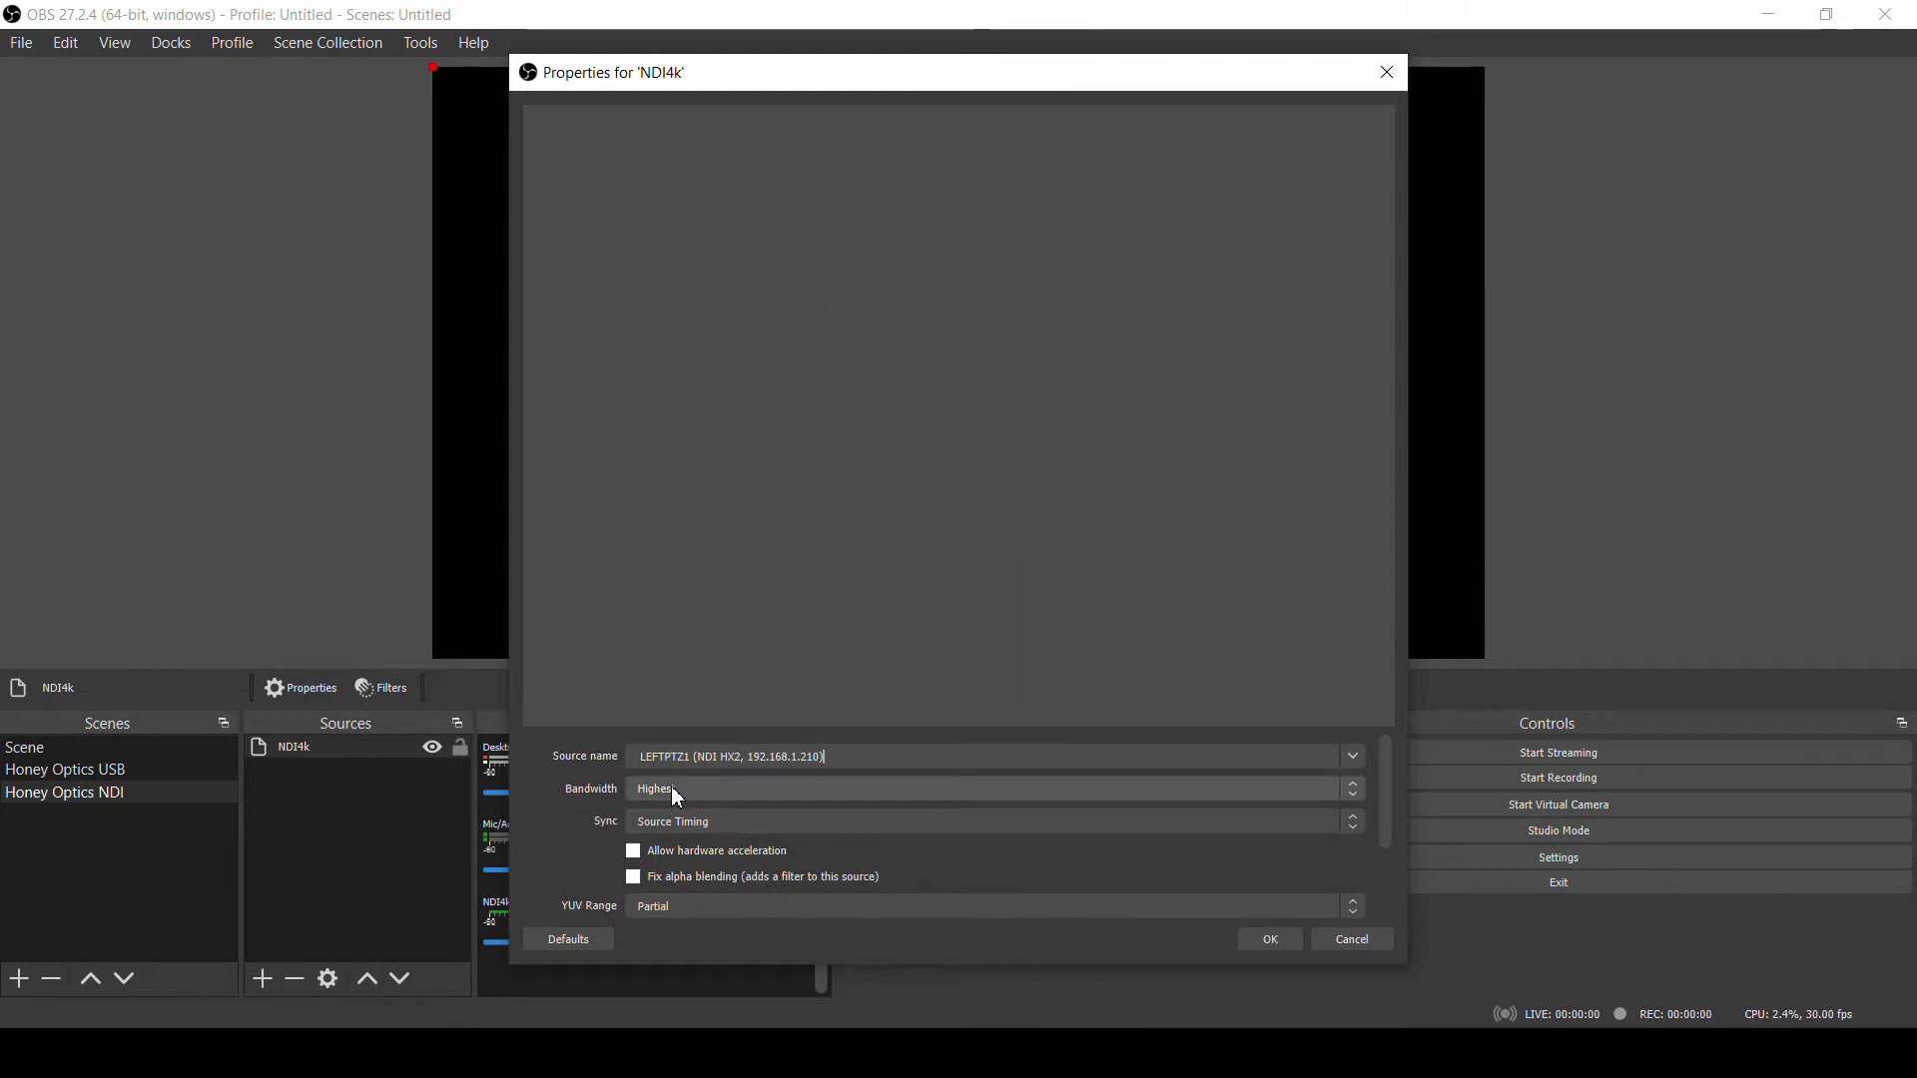
# - Set NDI4k sync to Network, confirm its properties, then open OBS Settings
pyautogui.click(709, 828)
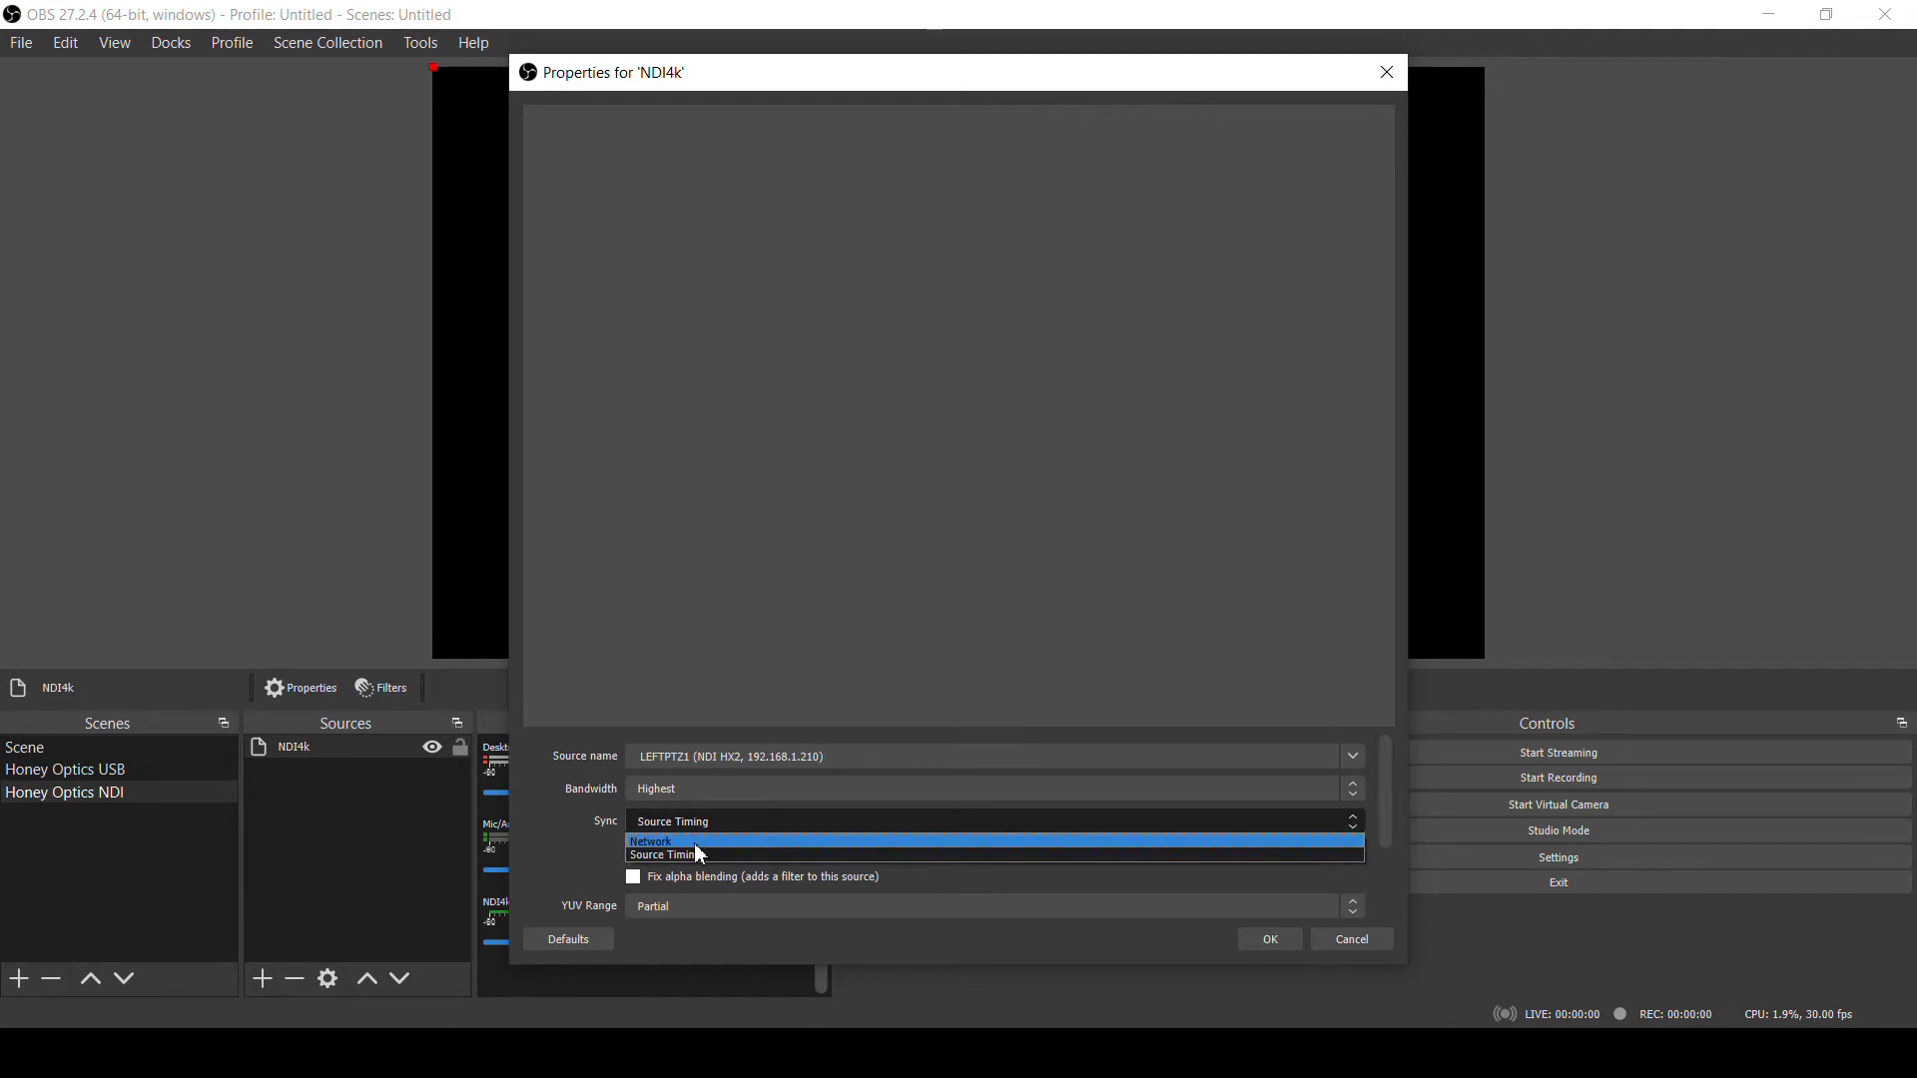
pyautogui.click(674, 844)
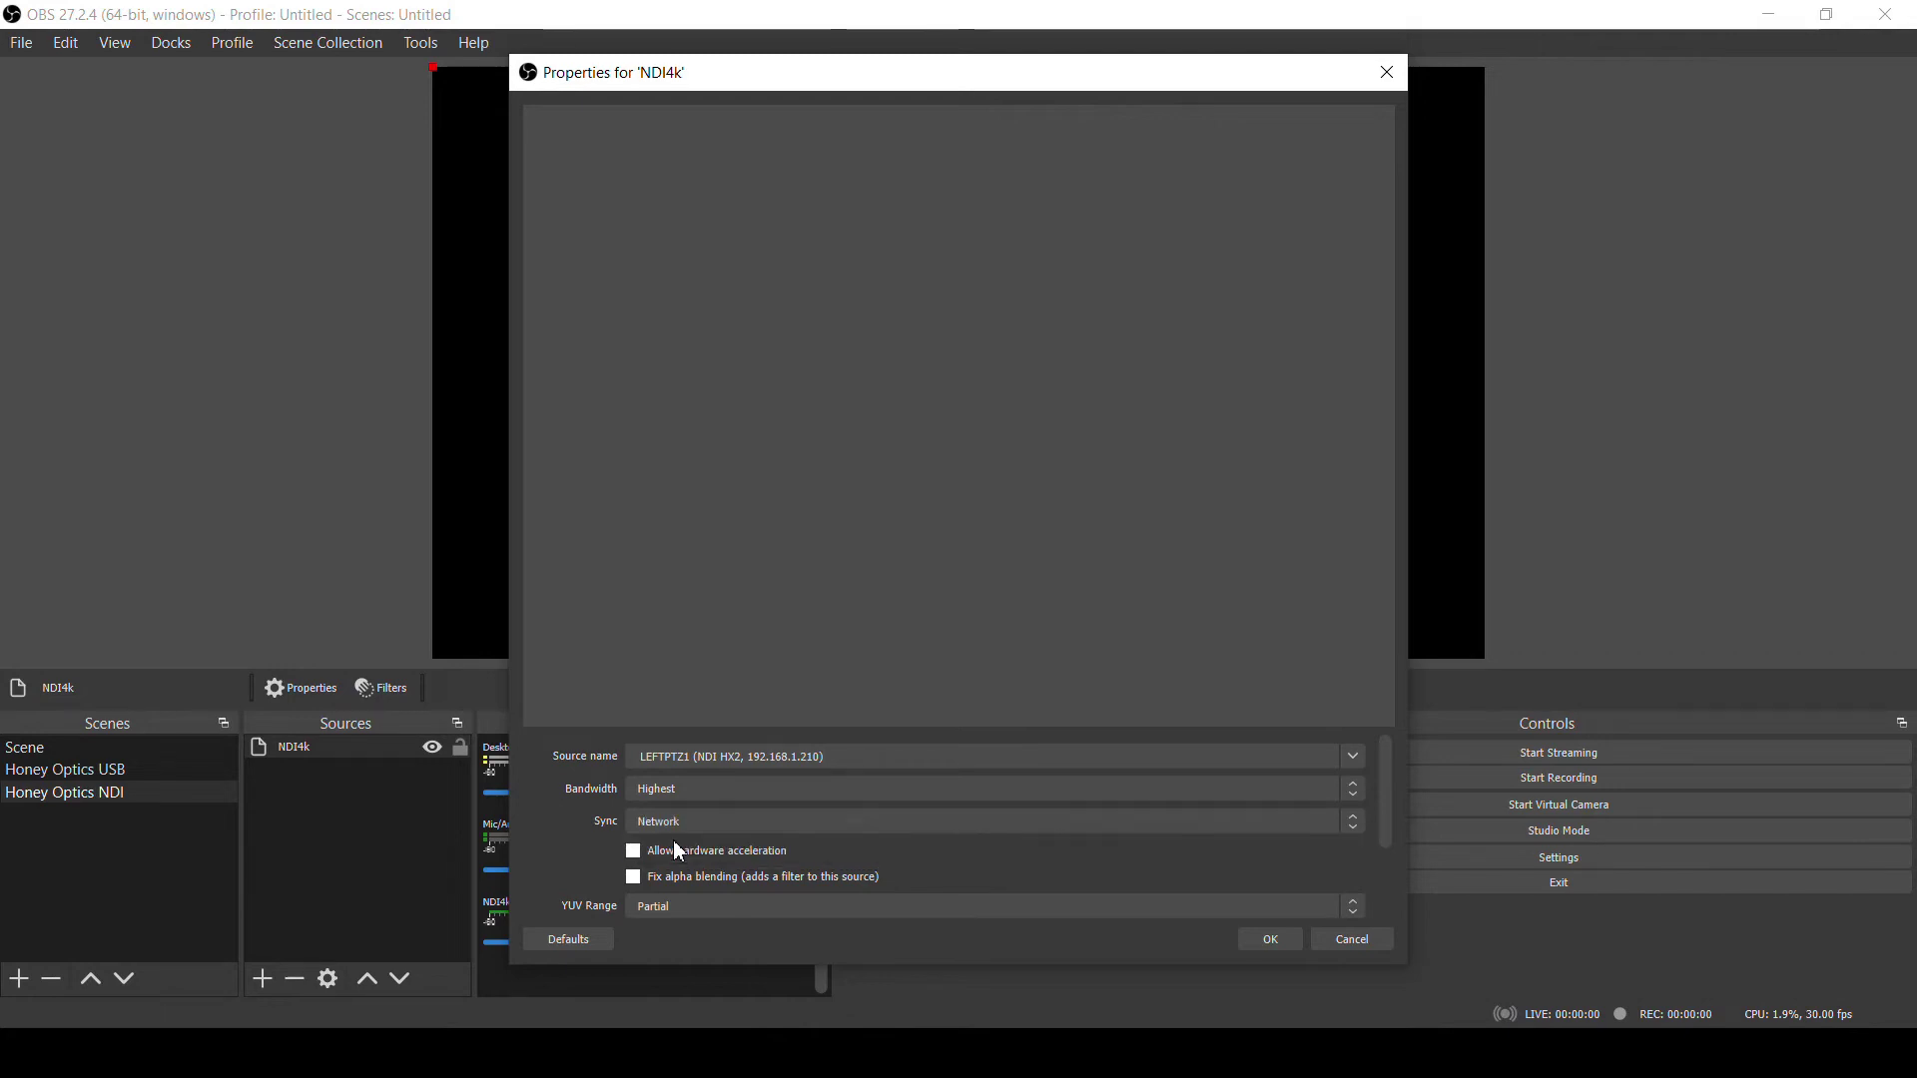
pyautogui.click(1266, 943)
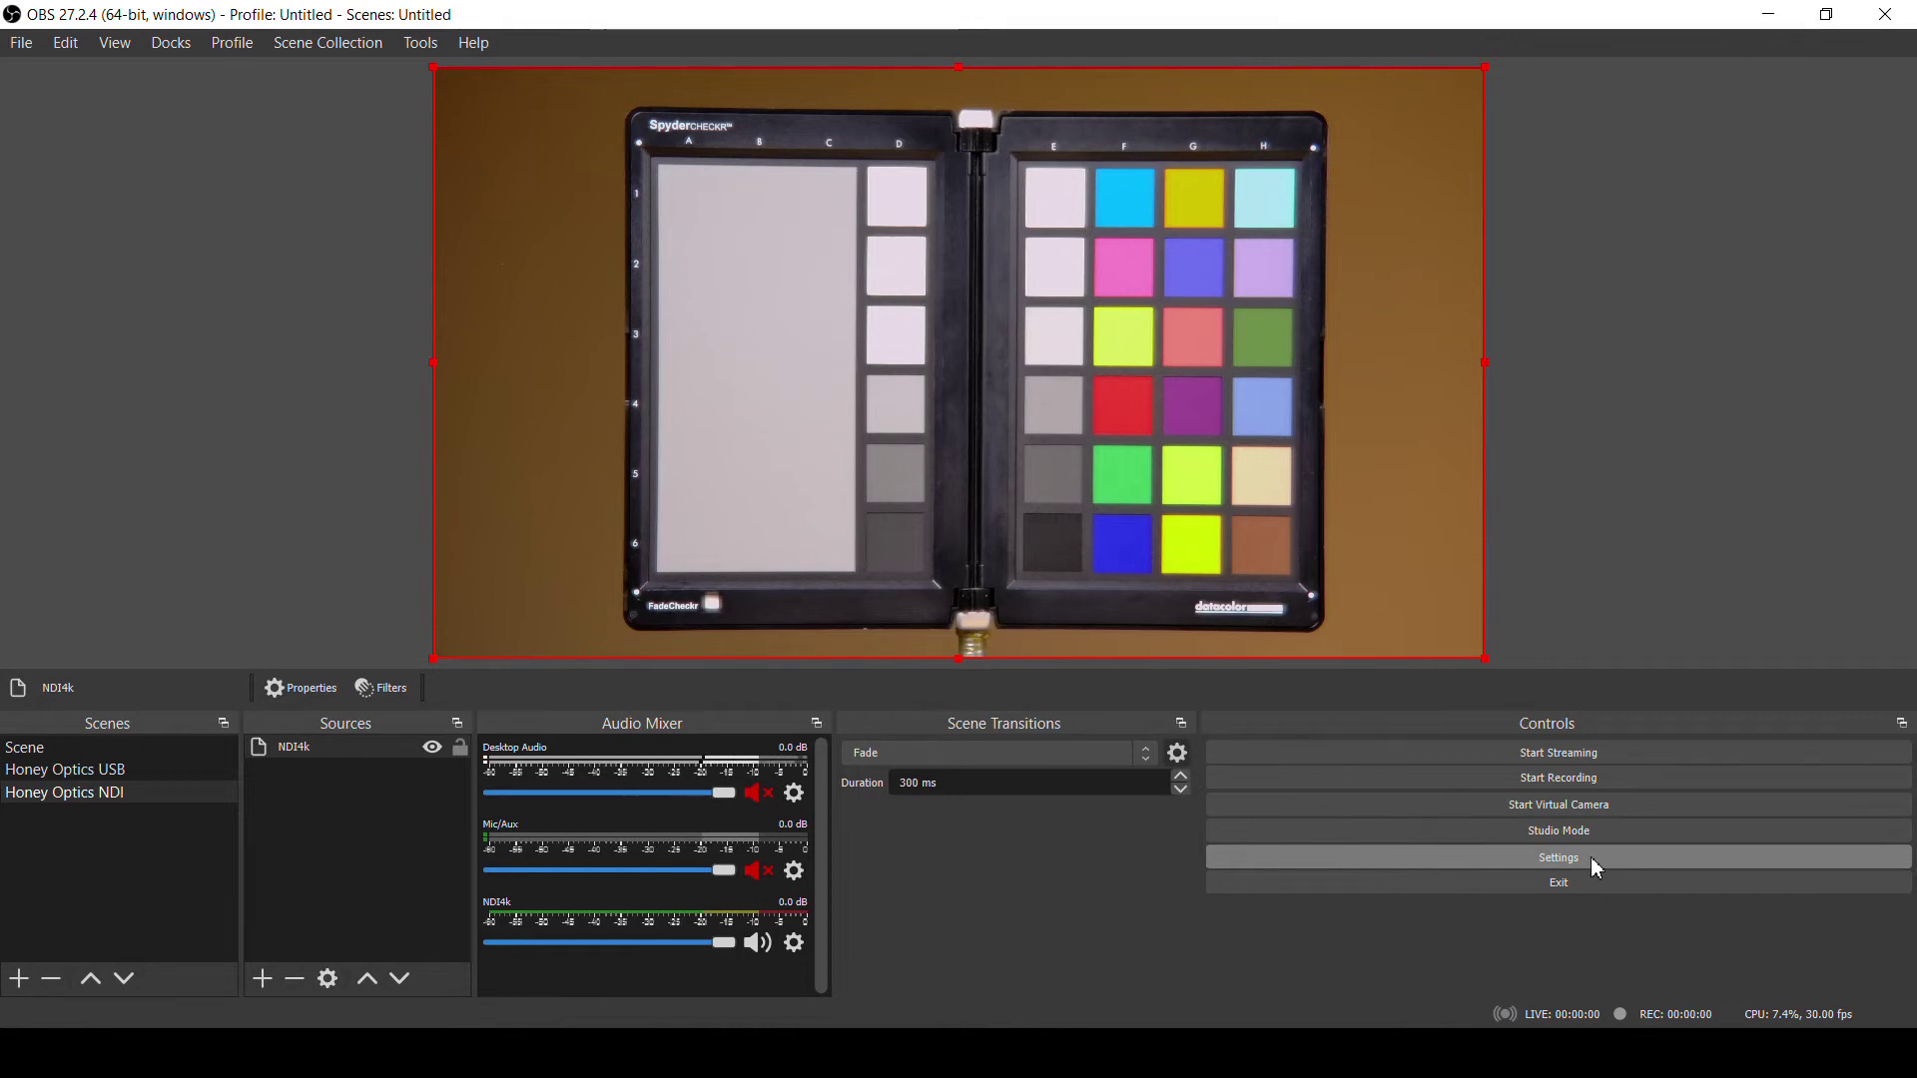
pyautogui.click(1591, 860)
# - Set Output Mode to Advanced with NVIDIA NVENC H.264 (new) for streaming and Rescale Output unchecked
pyautogui.click(443, 235)
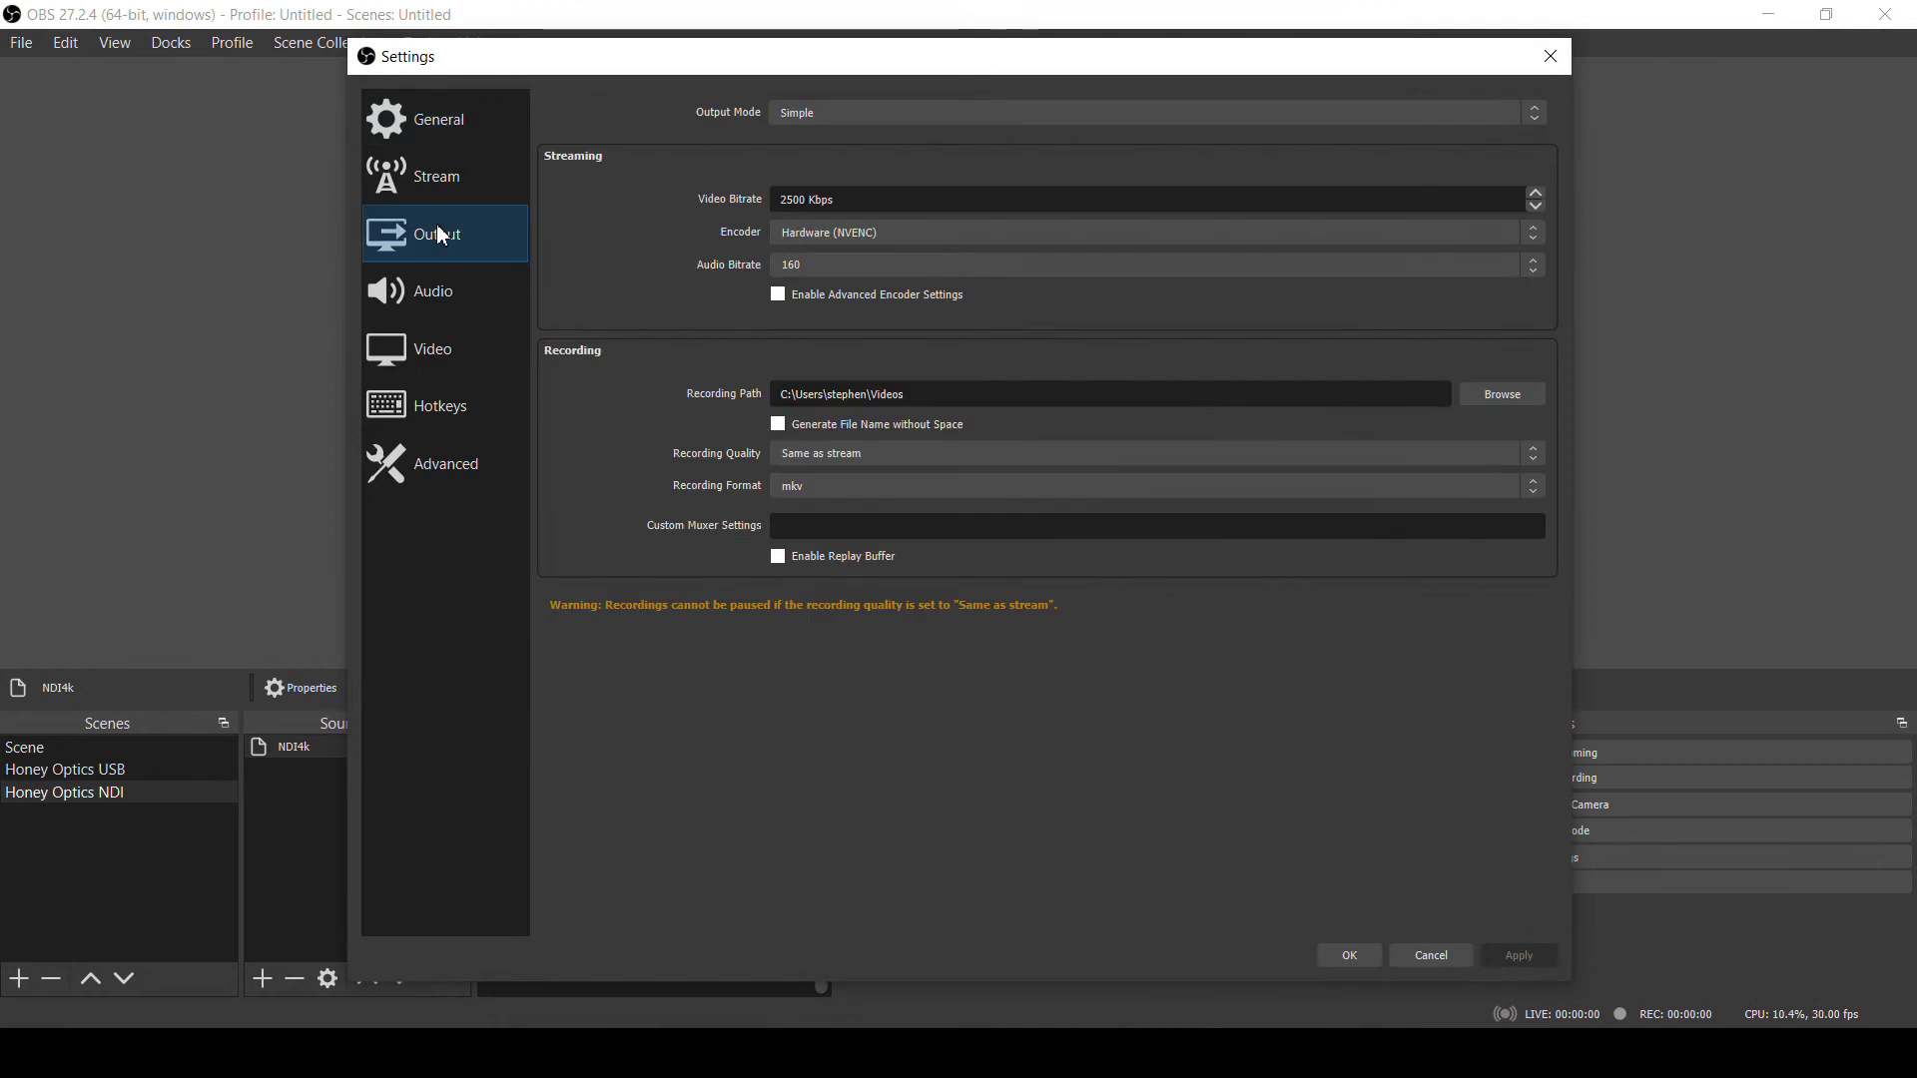
pyautogui.click(881, 117)
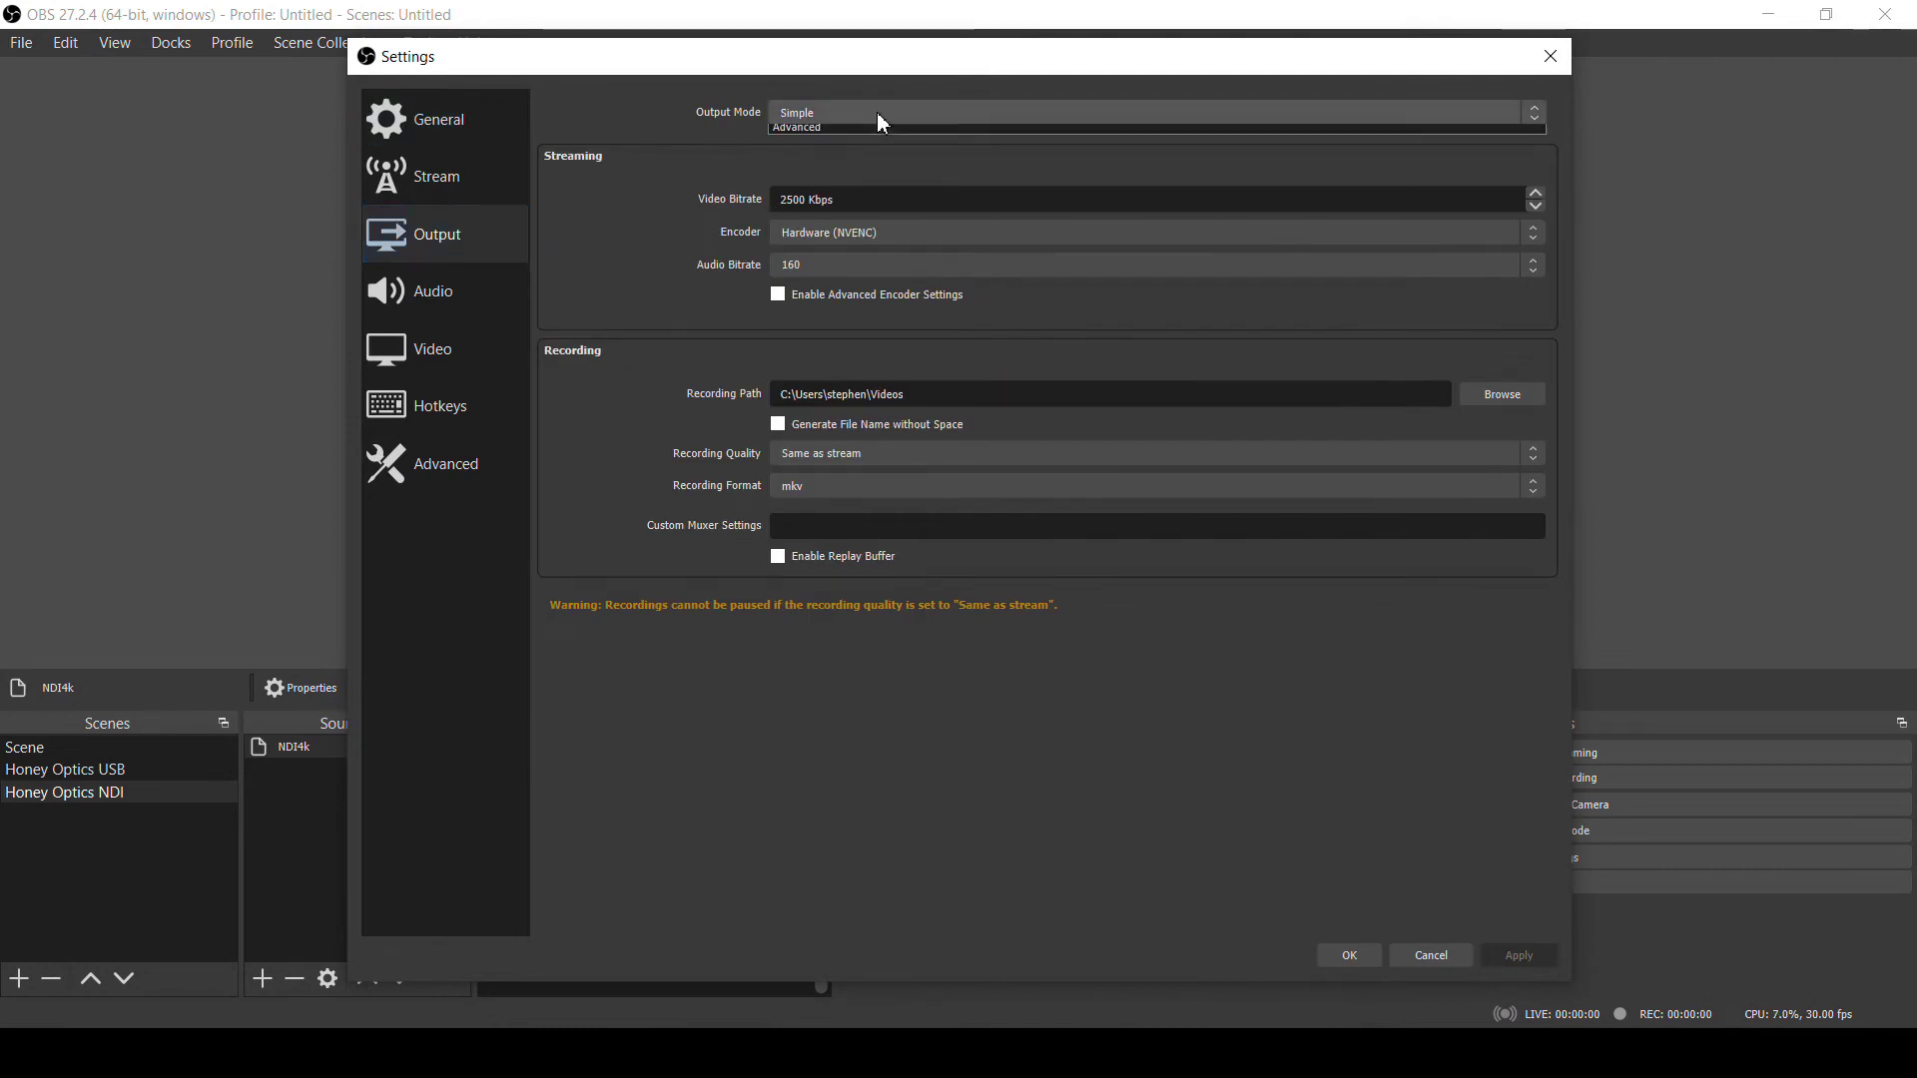
pyautogui.click(843, 145)
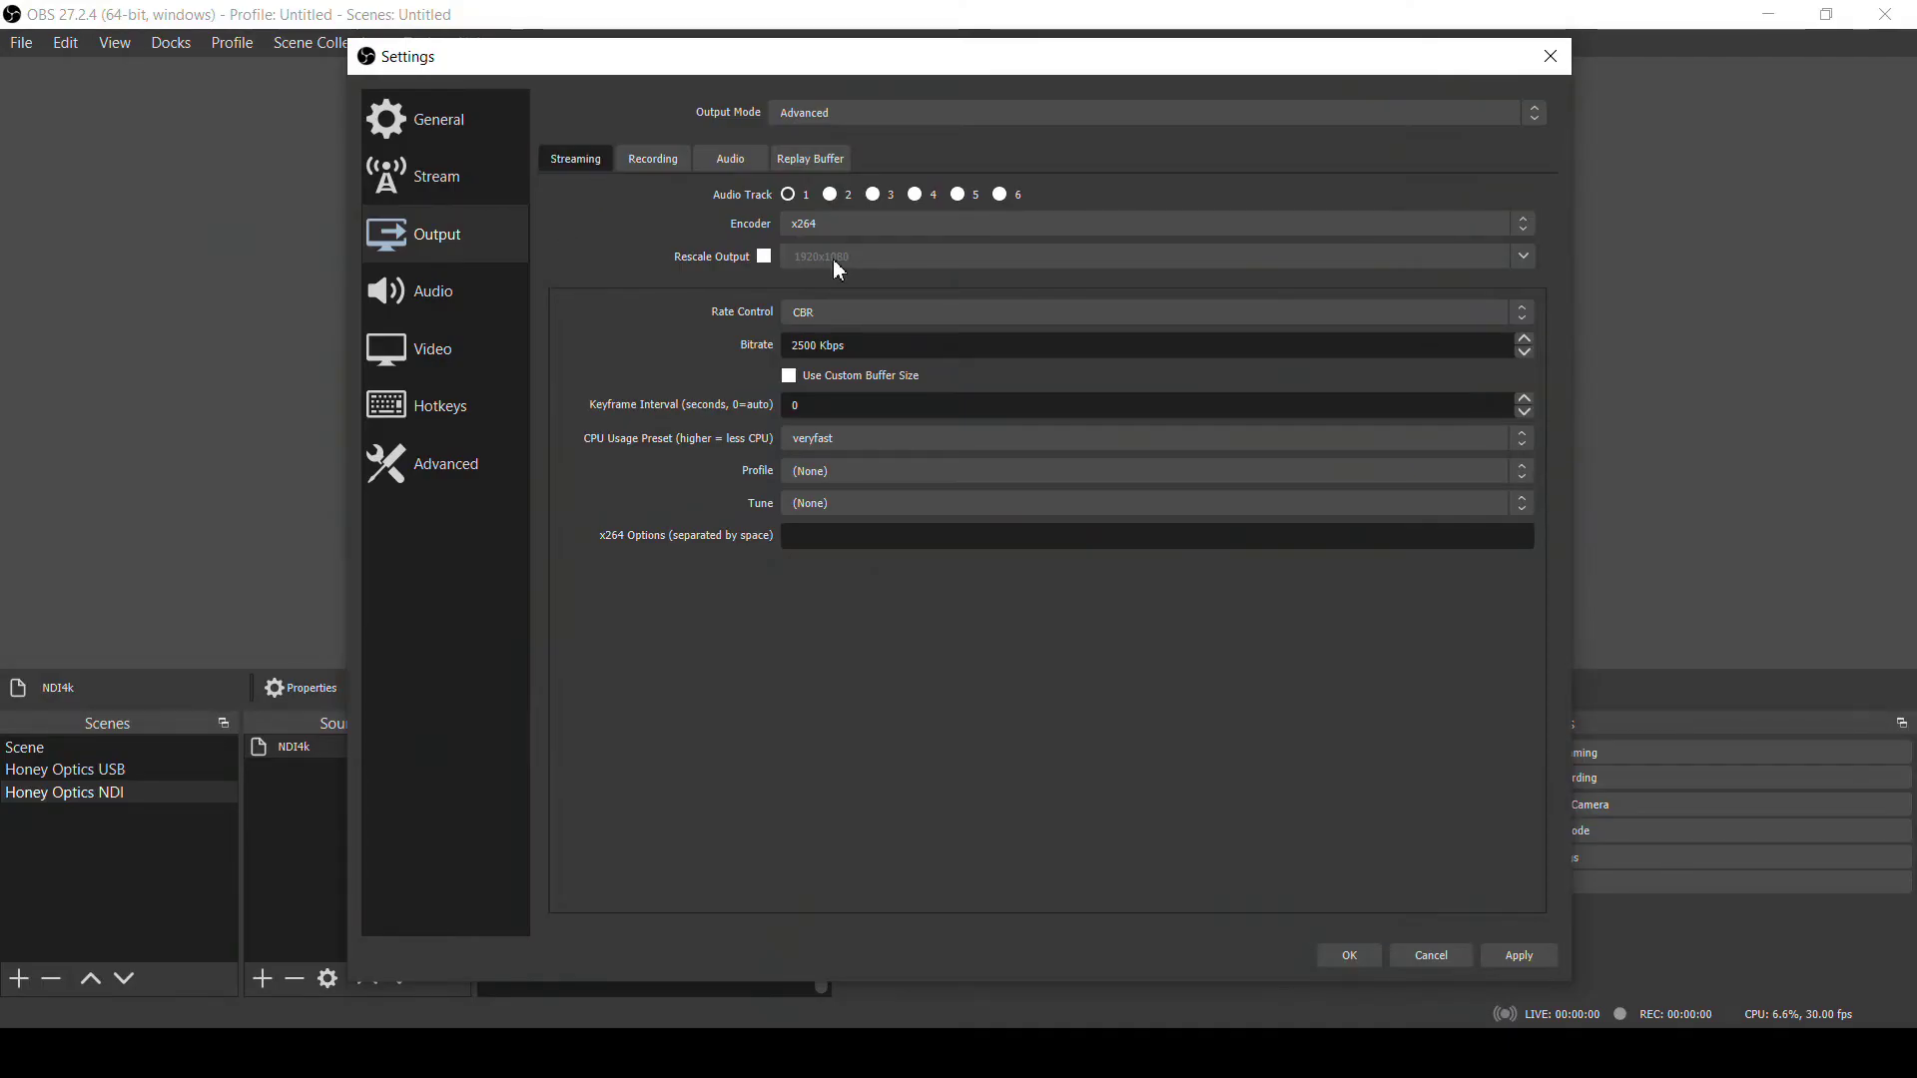
pyautogui.click(897, 227)
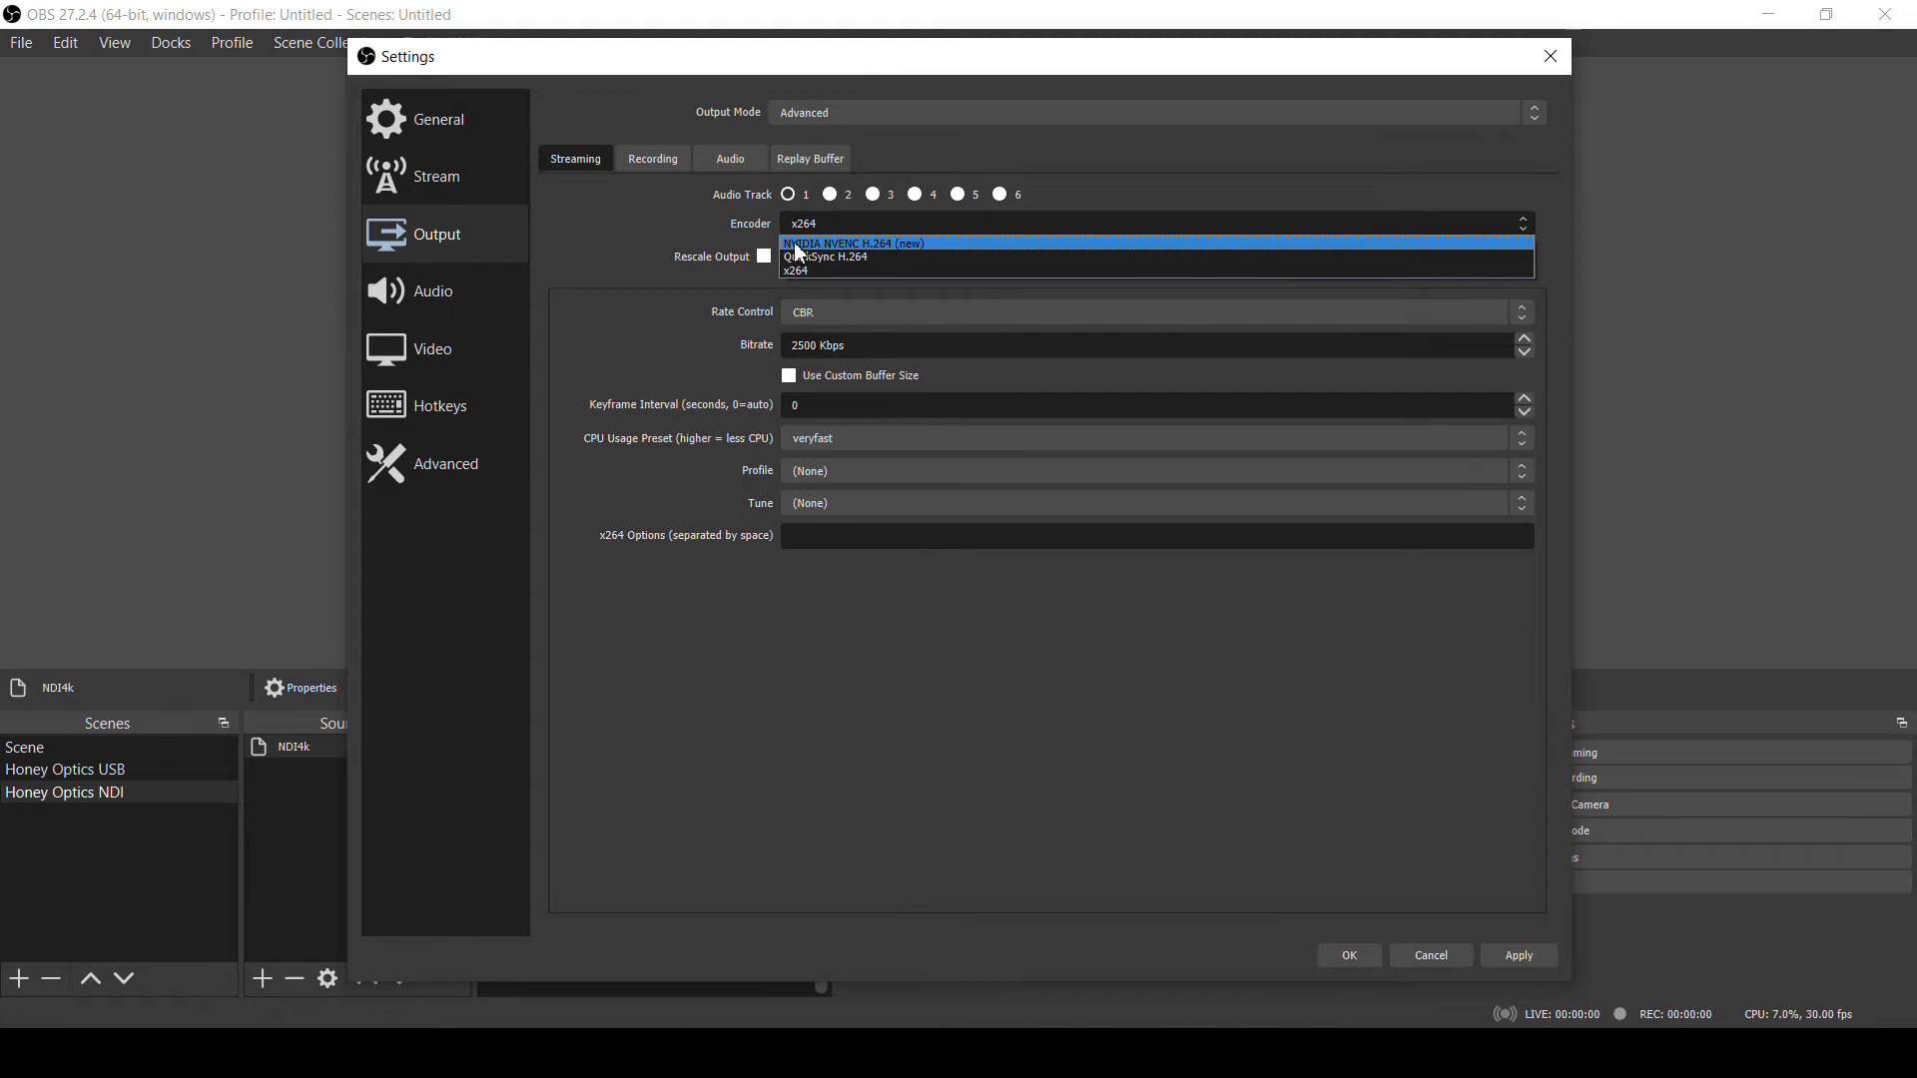
pyautogui.click(889, 244)
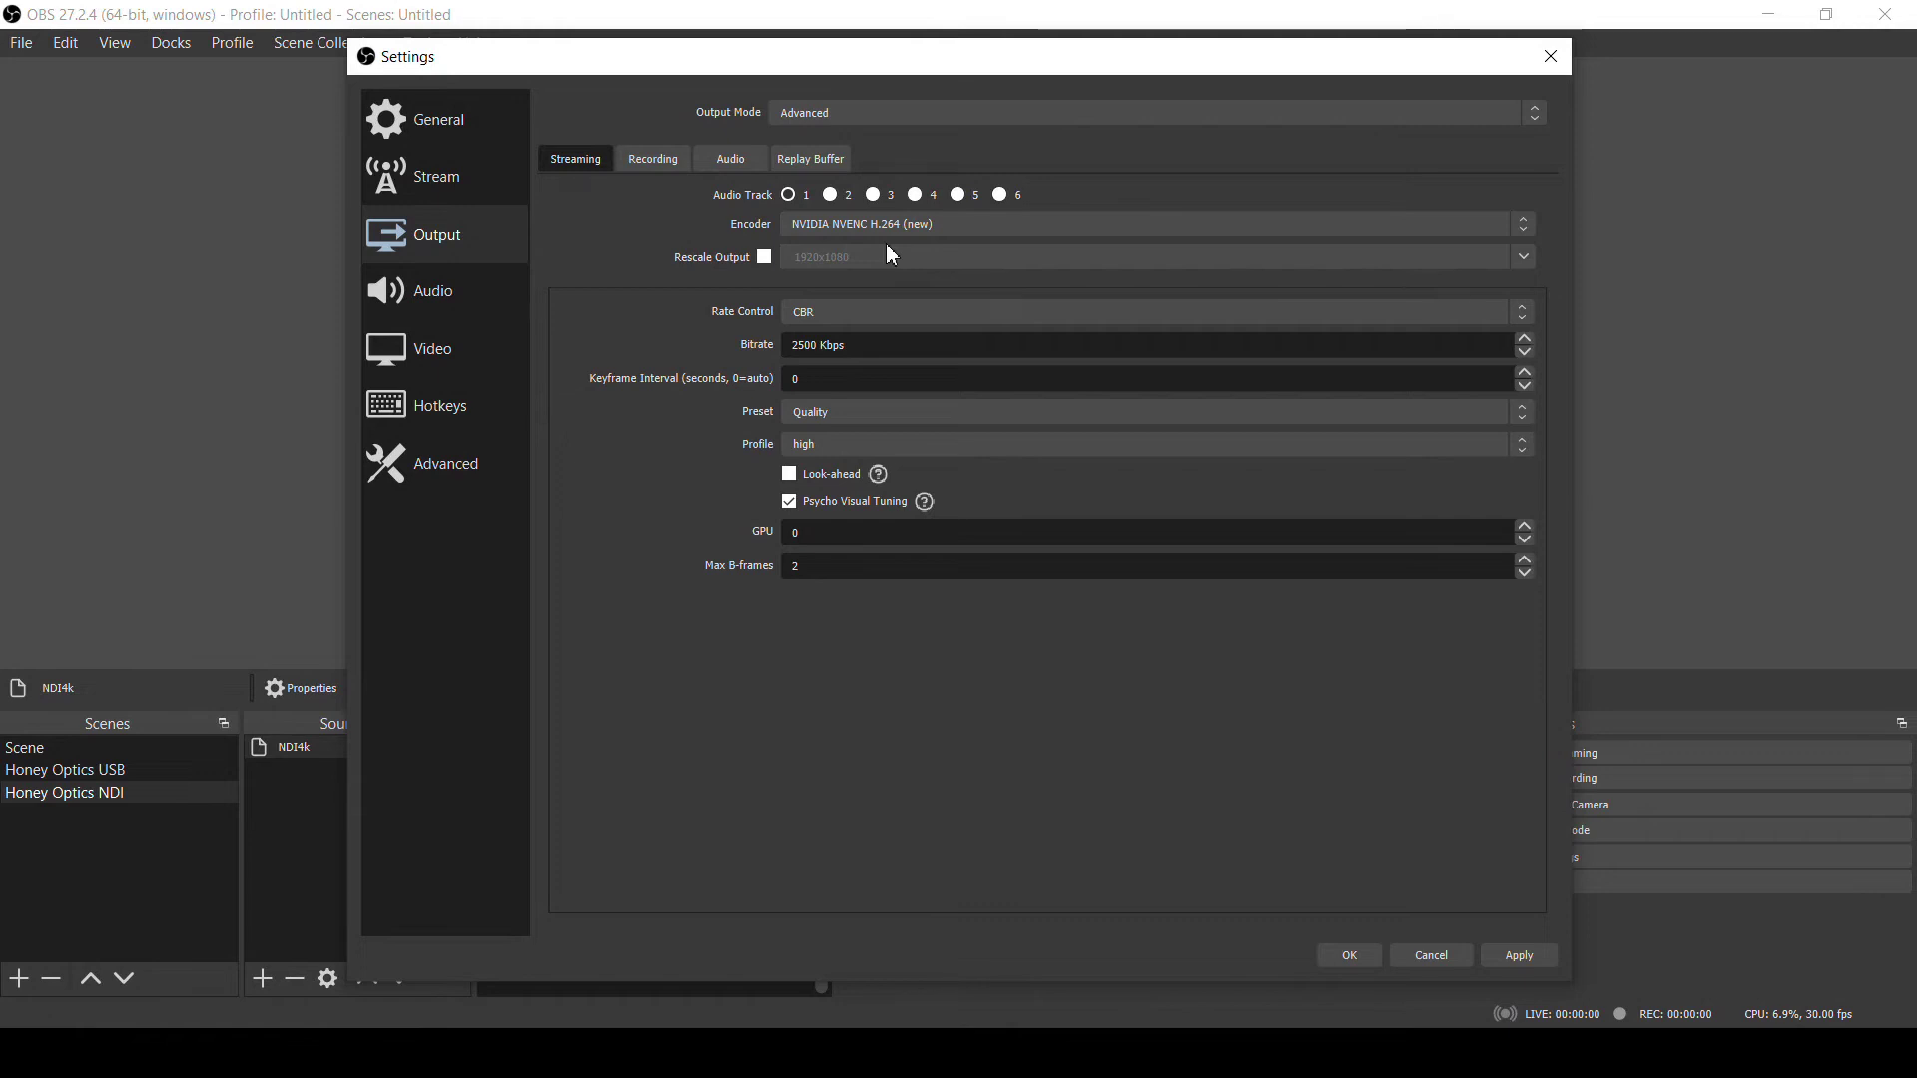
pyautogui.click(1518, 232)
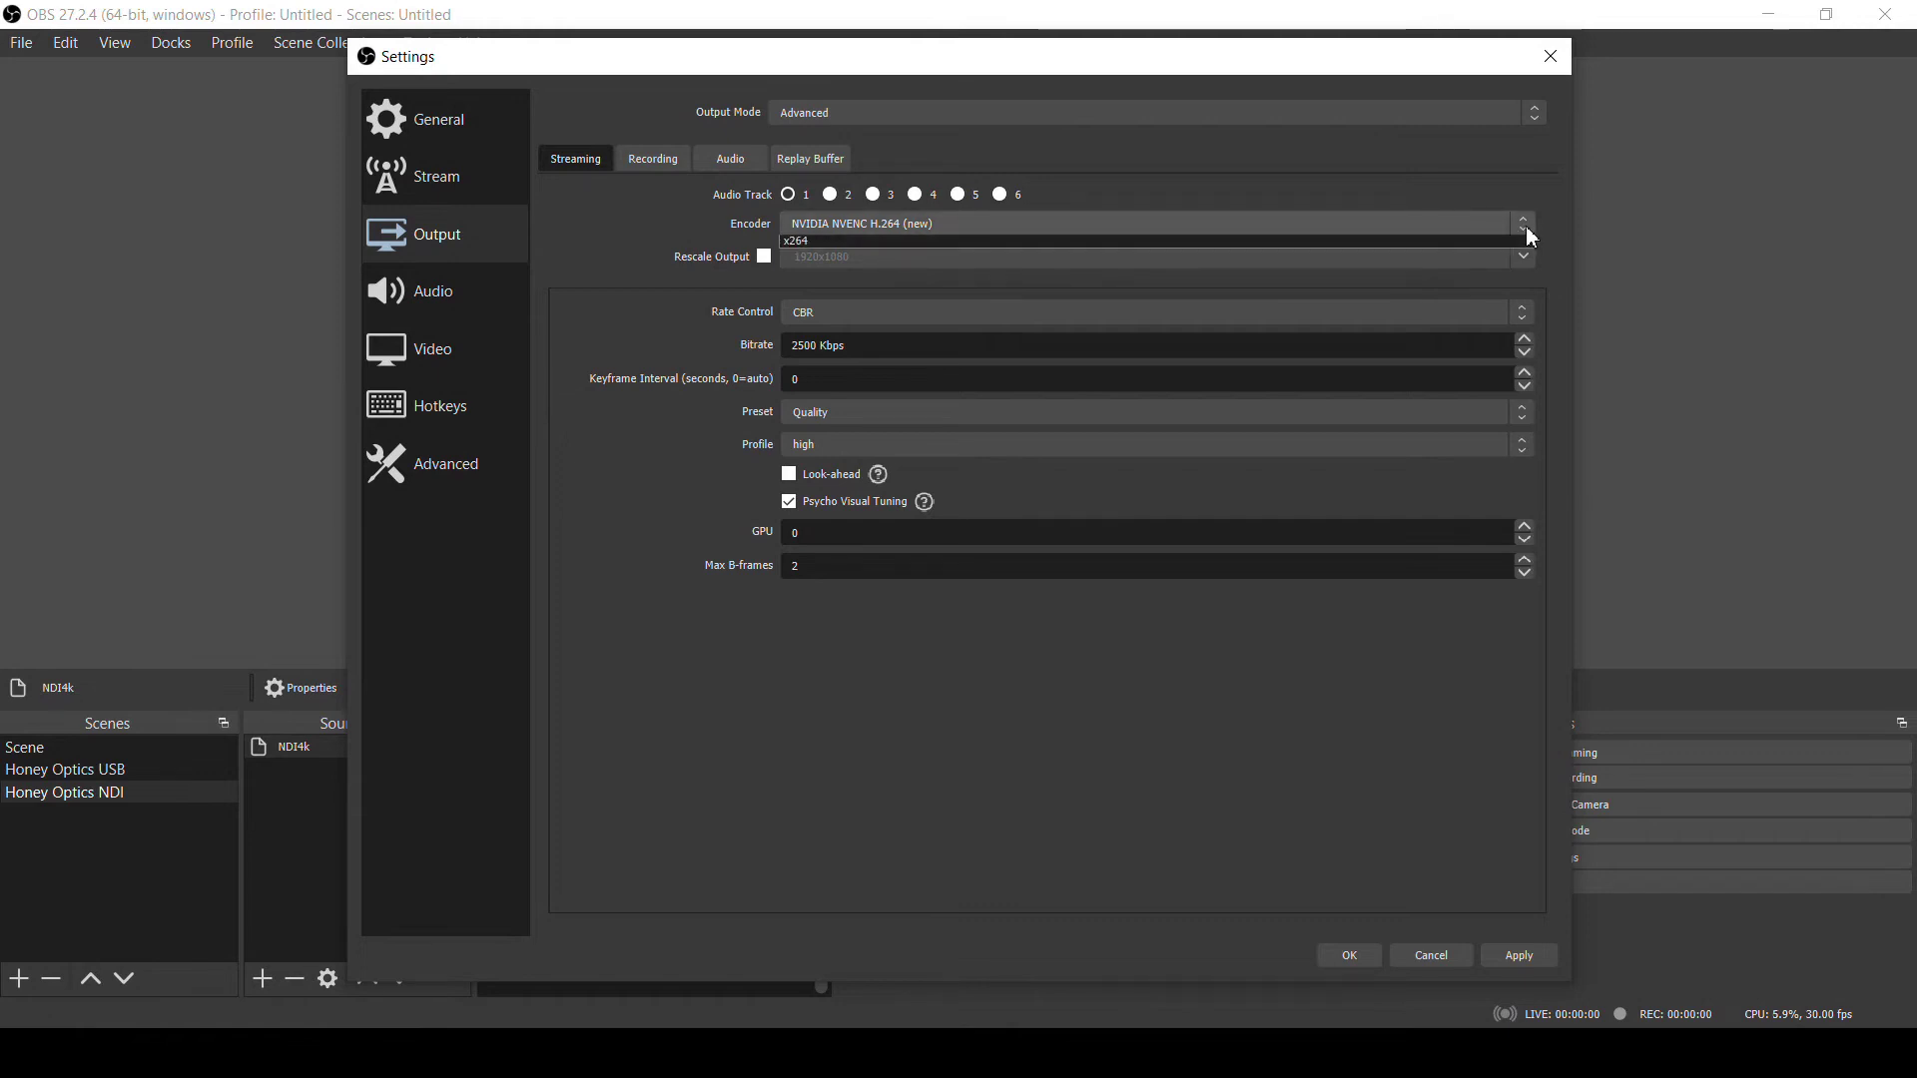
pyautogui.click(1267, 248)
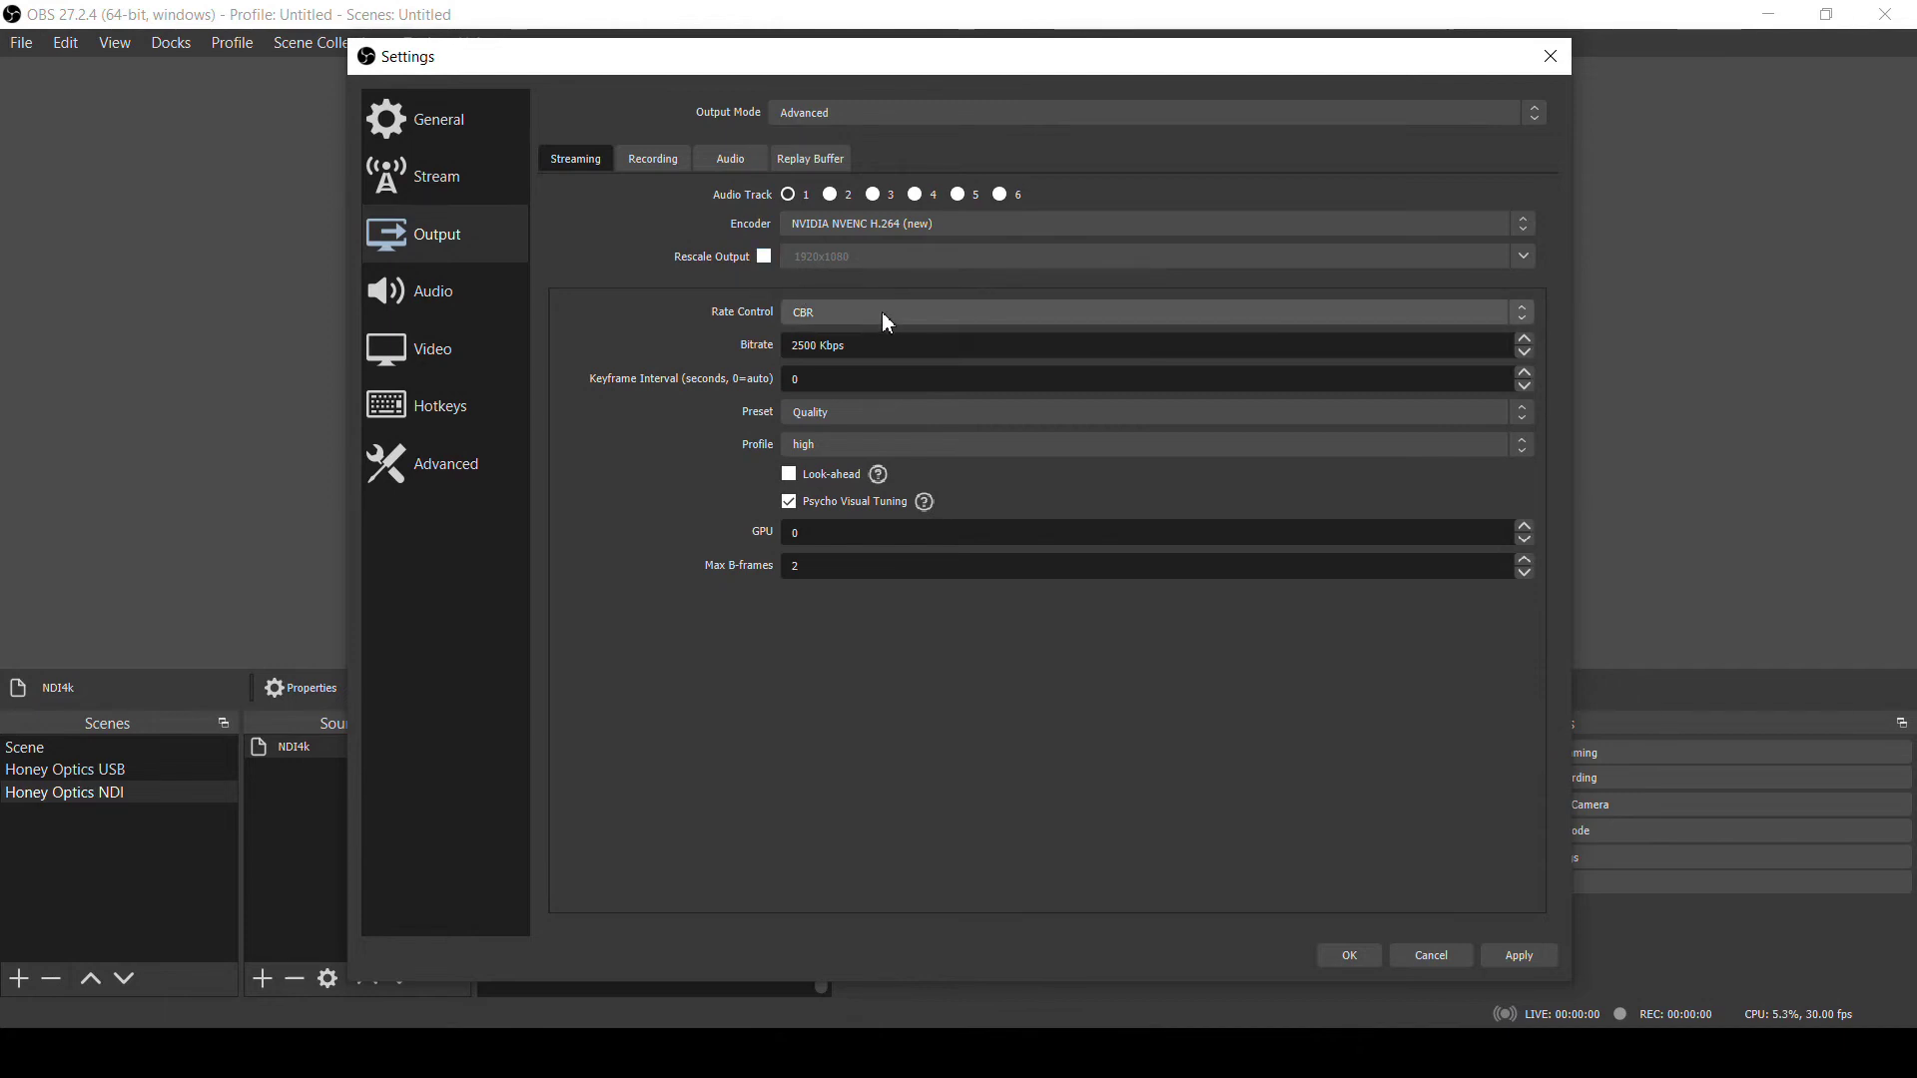
pyautogui.click(764, 256)
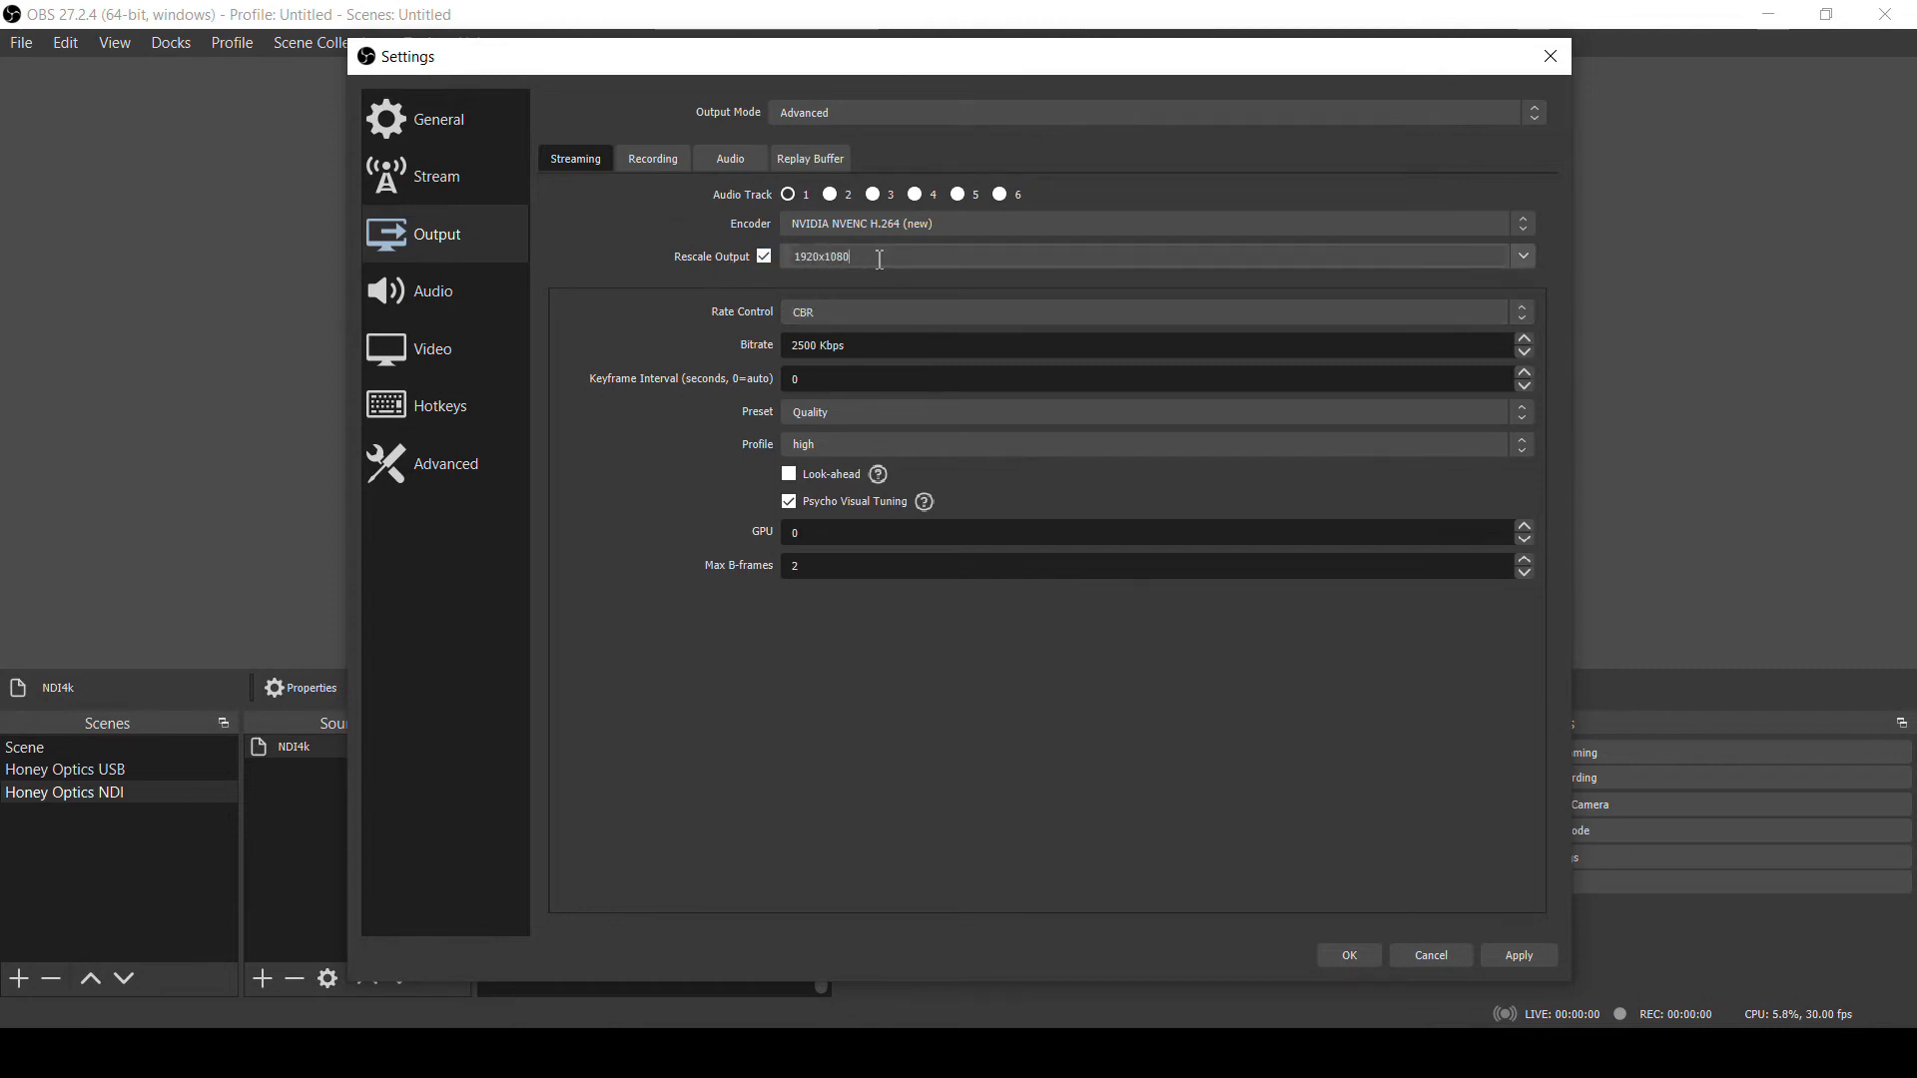
pyautogui.click(765, 258)
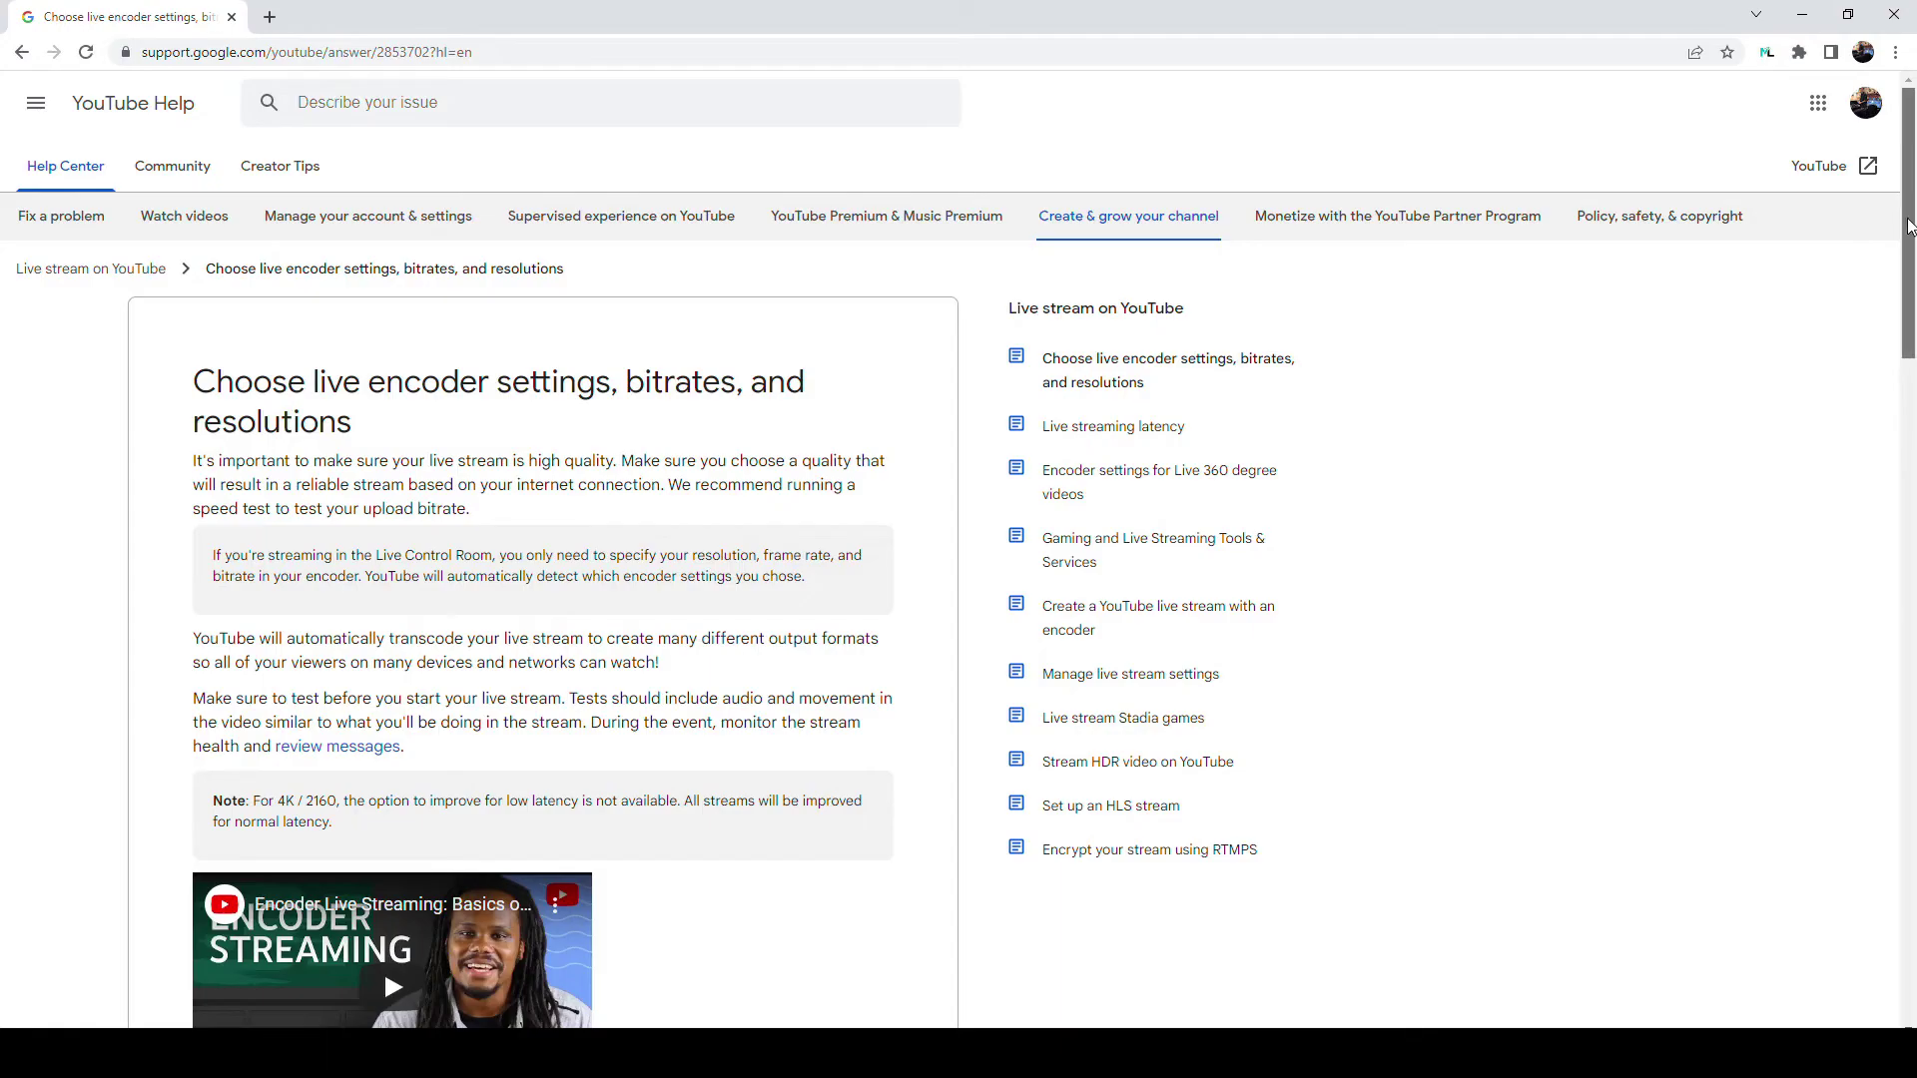
pyautogui.scroll(-9, 1912, 477)
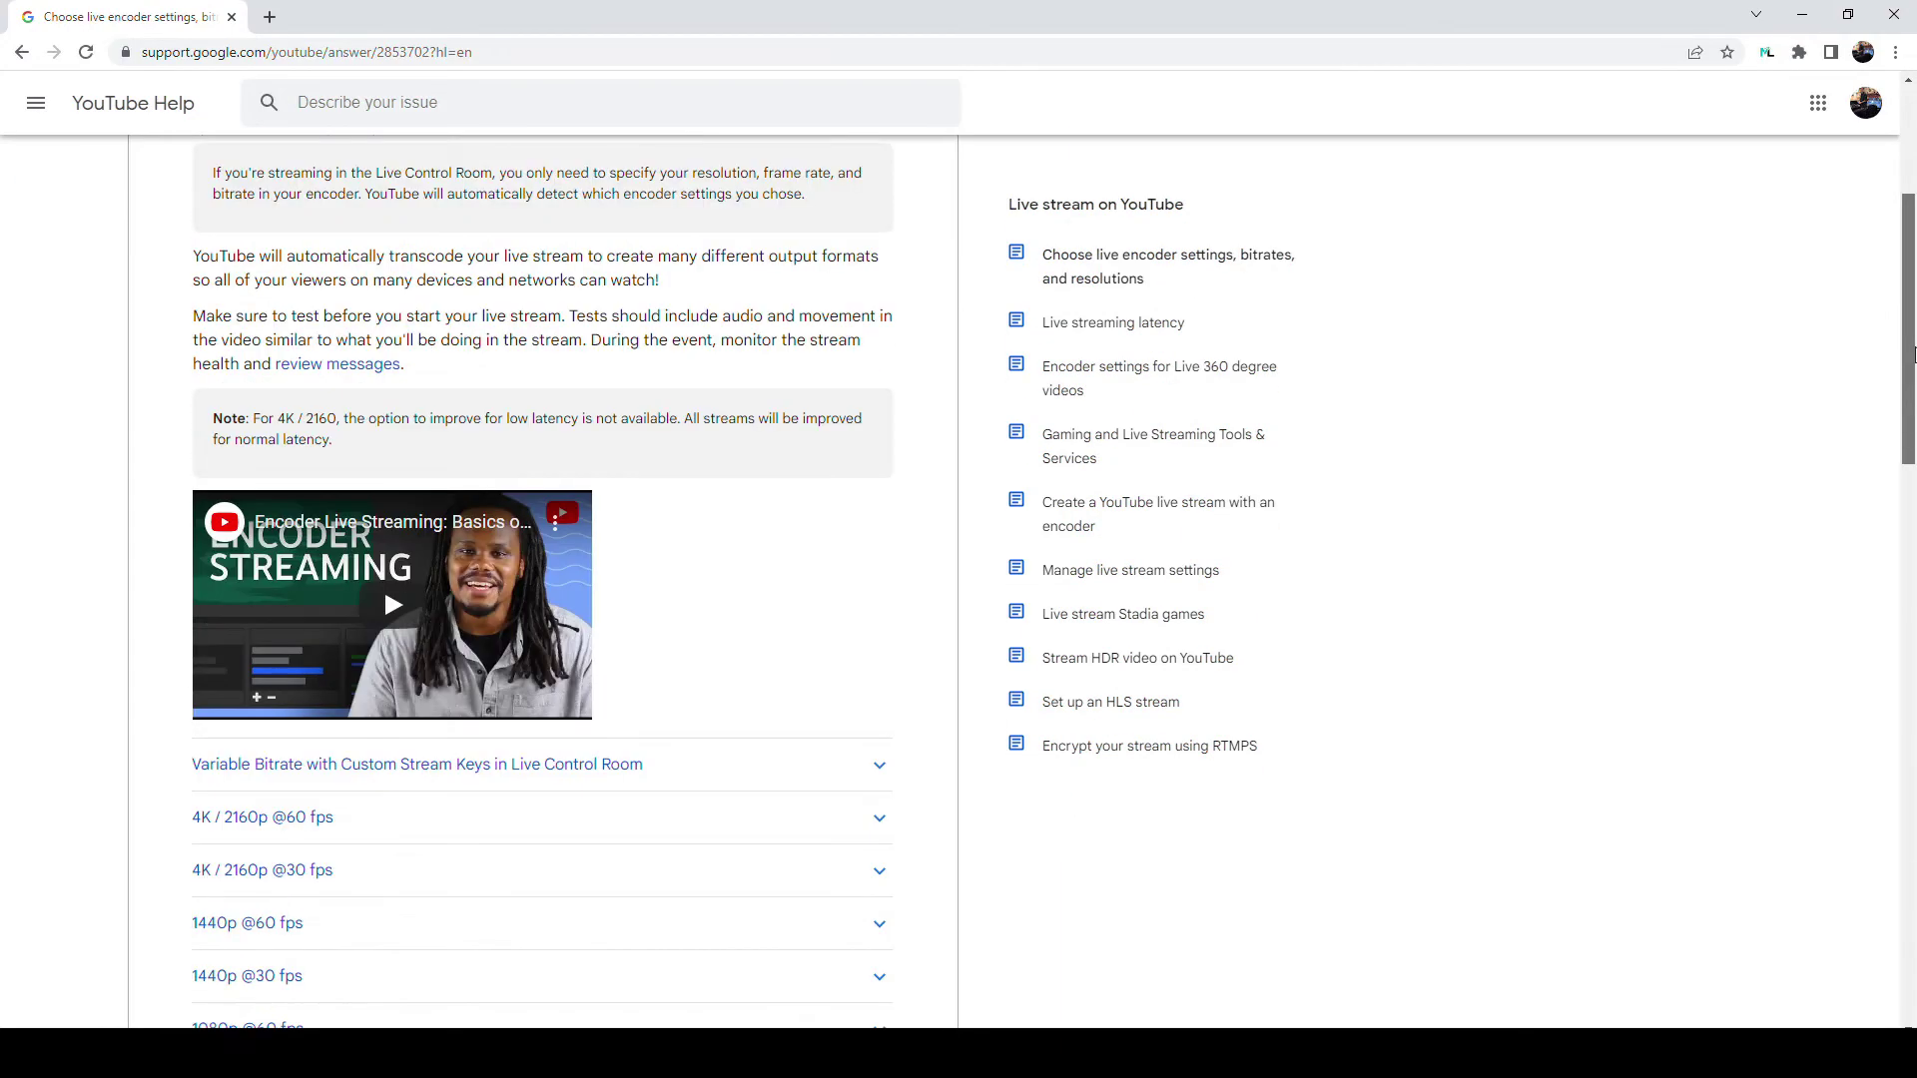
pyautogui.scroll(-1, 1912, 477)
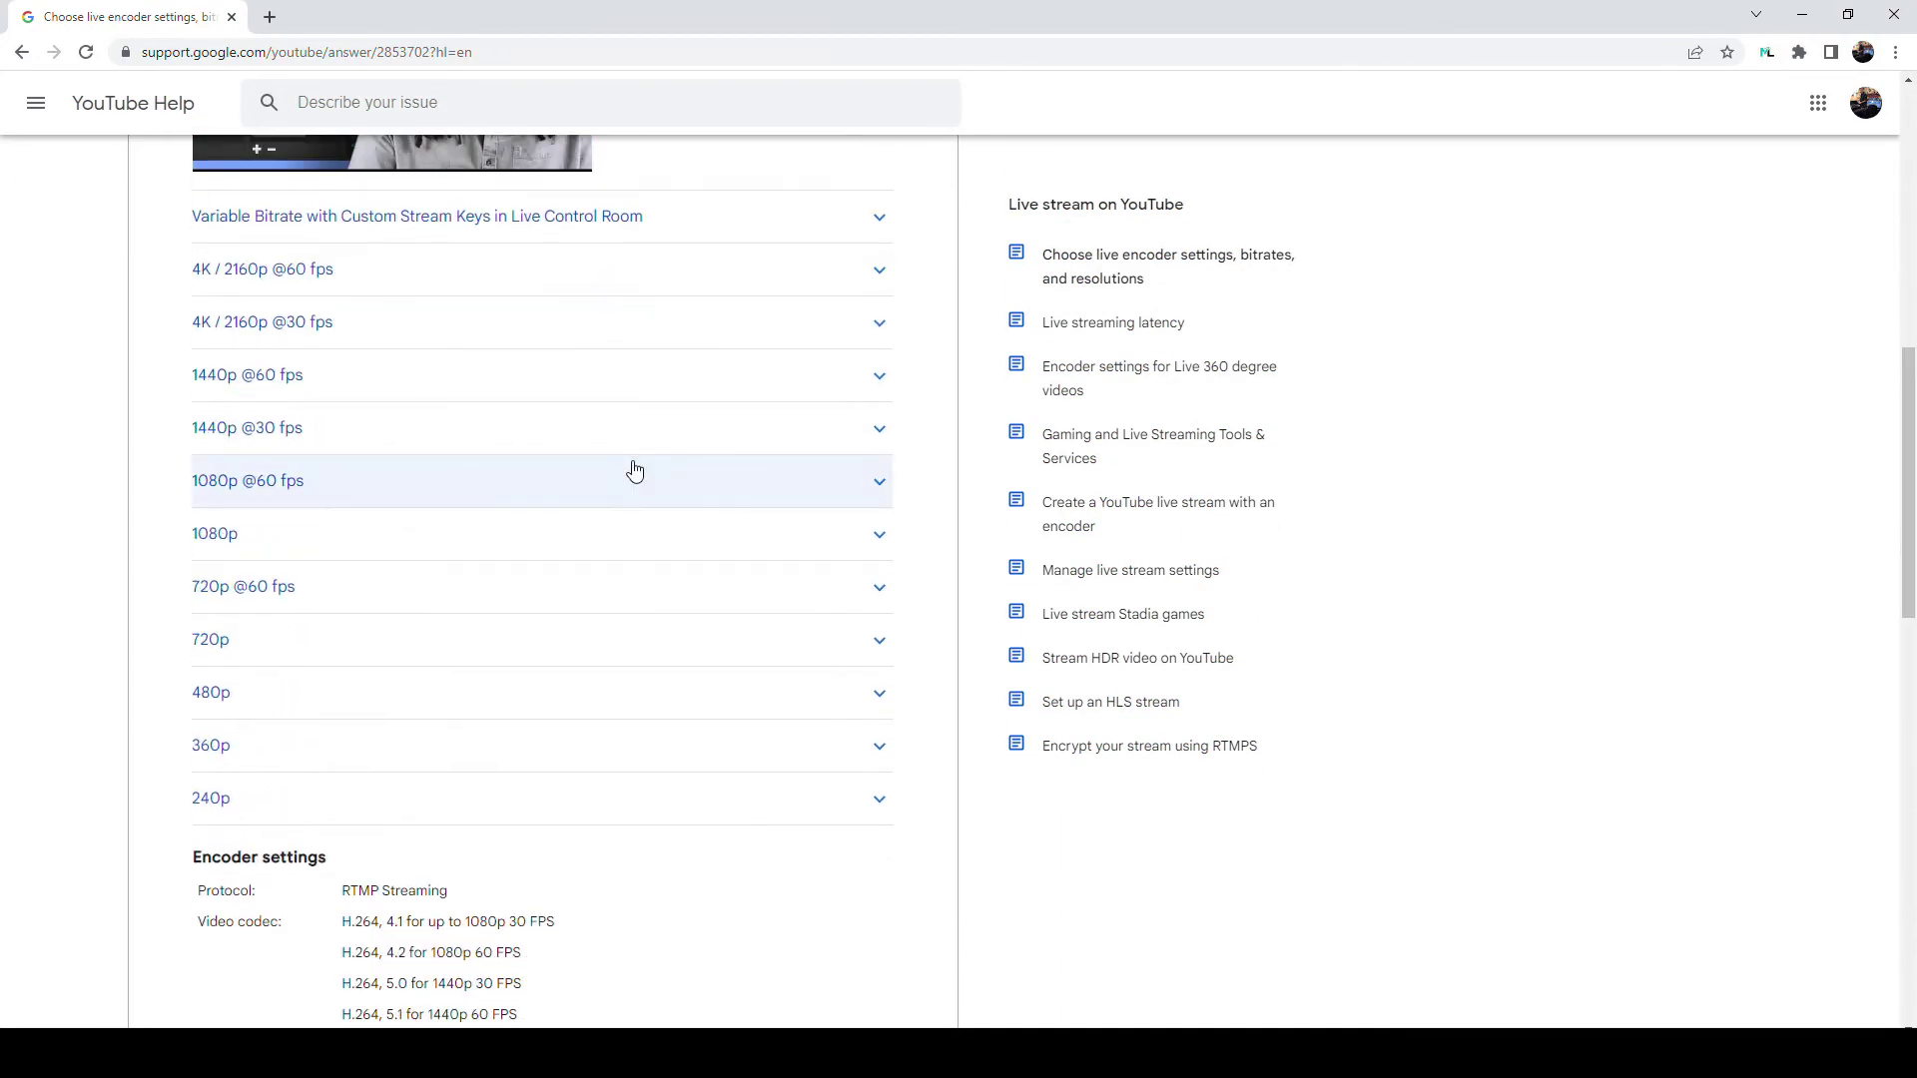
pyautogui.click(880, 333)
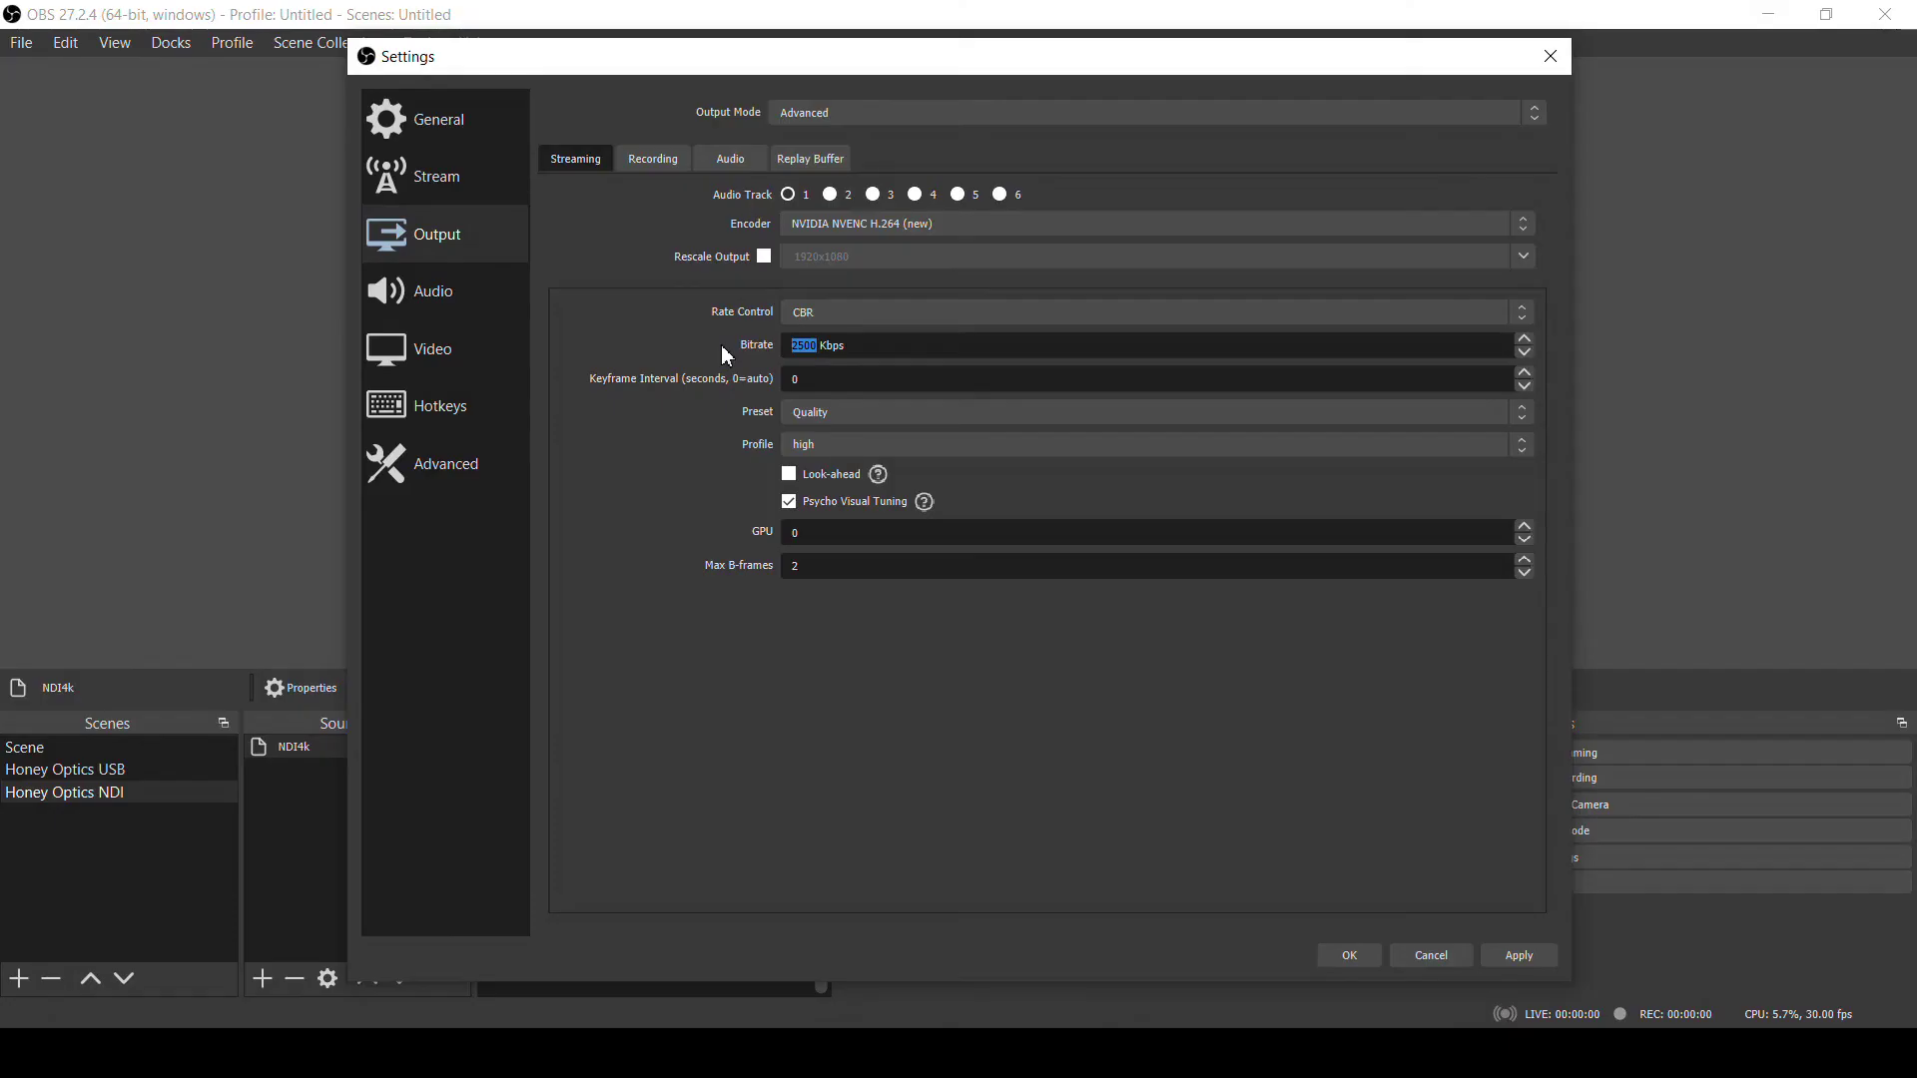
# - Enter 20480 Kbps as the streaming bitrate
pyautogui.write('20480')
# - Keep Psycho Visual Tuning on and locate YouTube's recommended 128 Kbps stereo audio bitrate
pyautogui.click(791, 508)
pyautogui.click(789, 502)
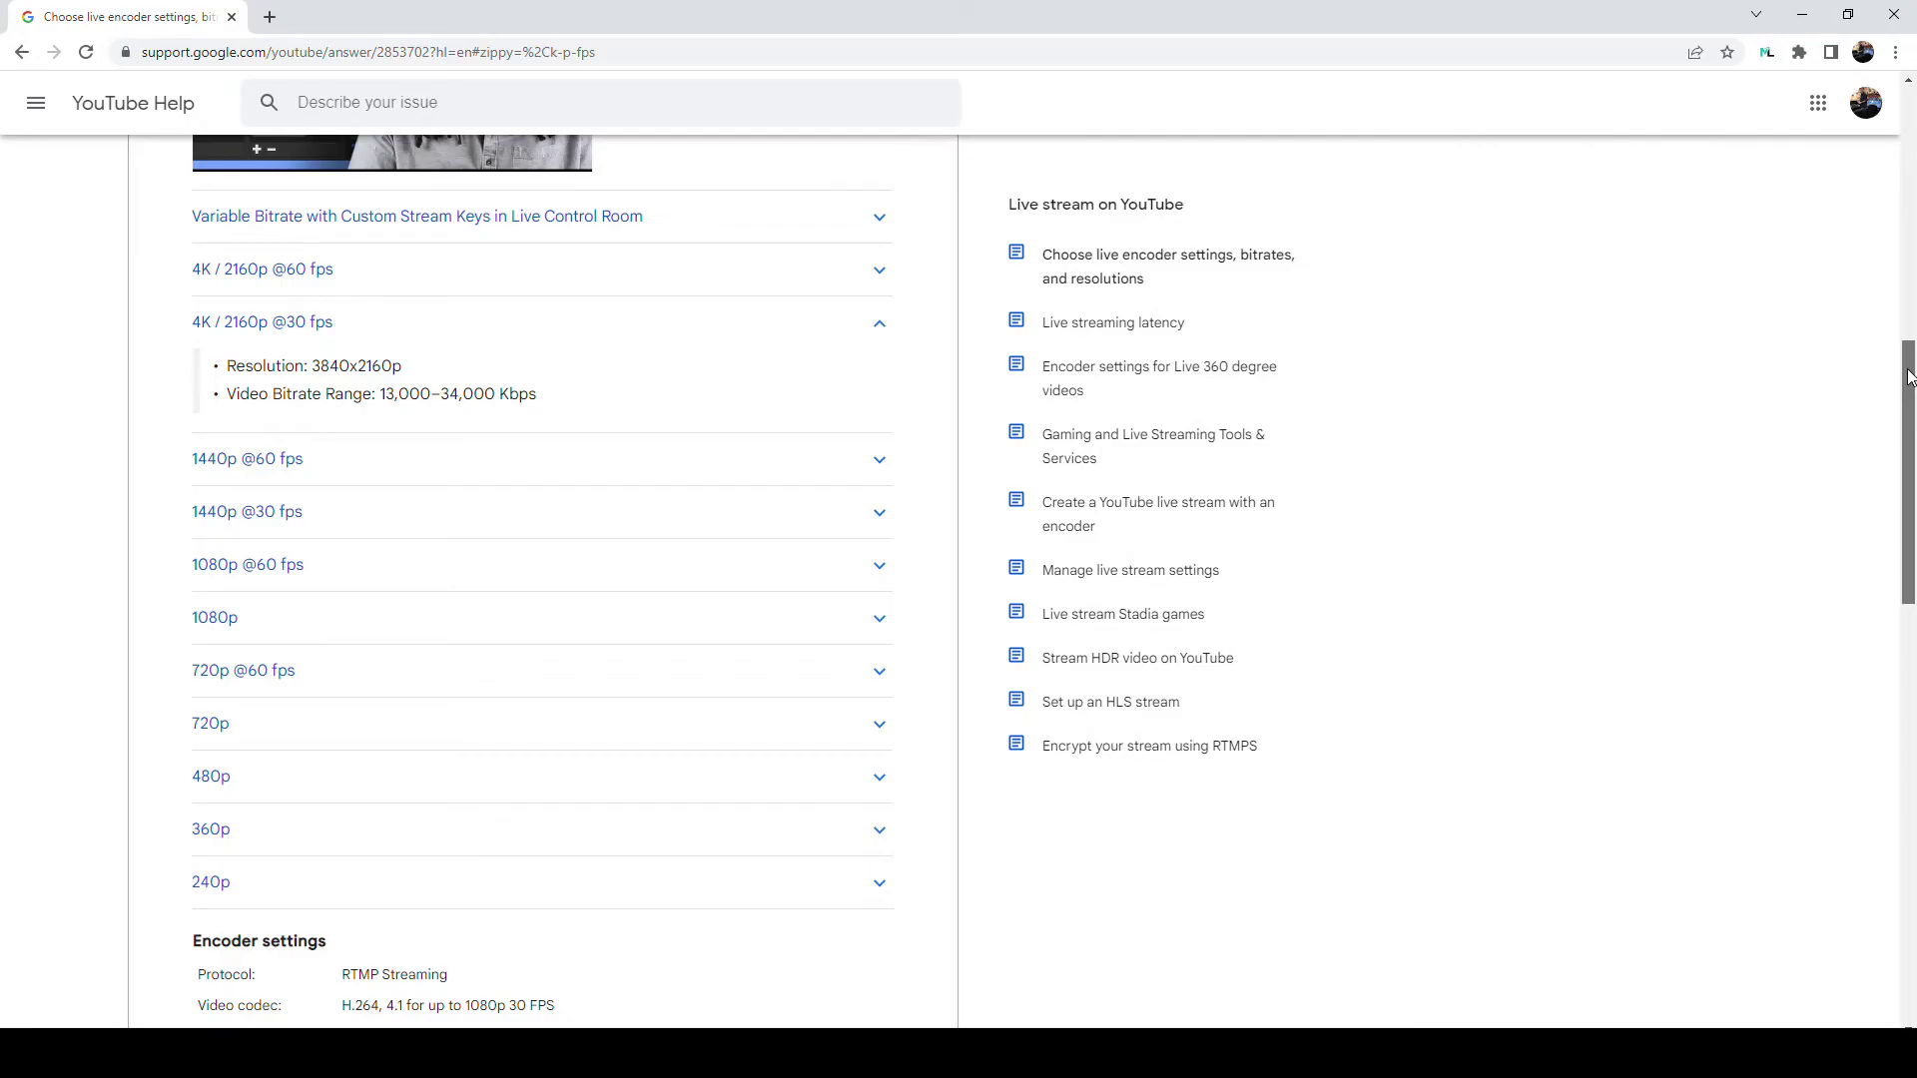
pyautogui.moveTo(1897, 379); pyautogui.dragTo(1898, 544)
pyautogui.scroll(-1, 1897, 544)
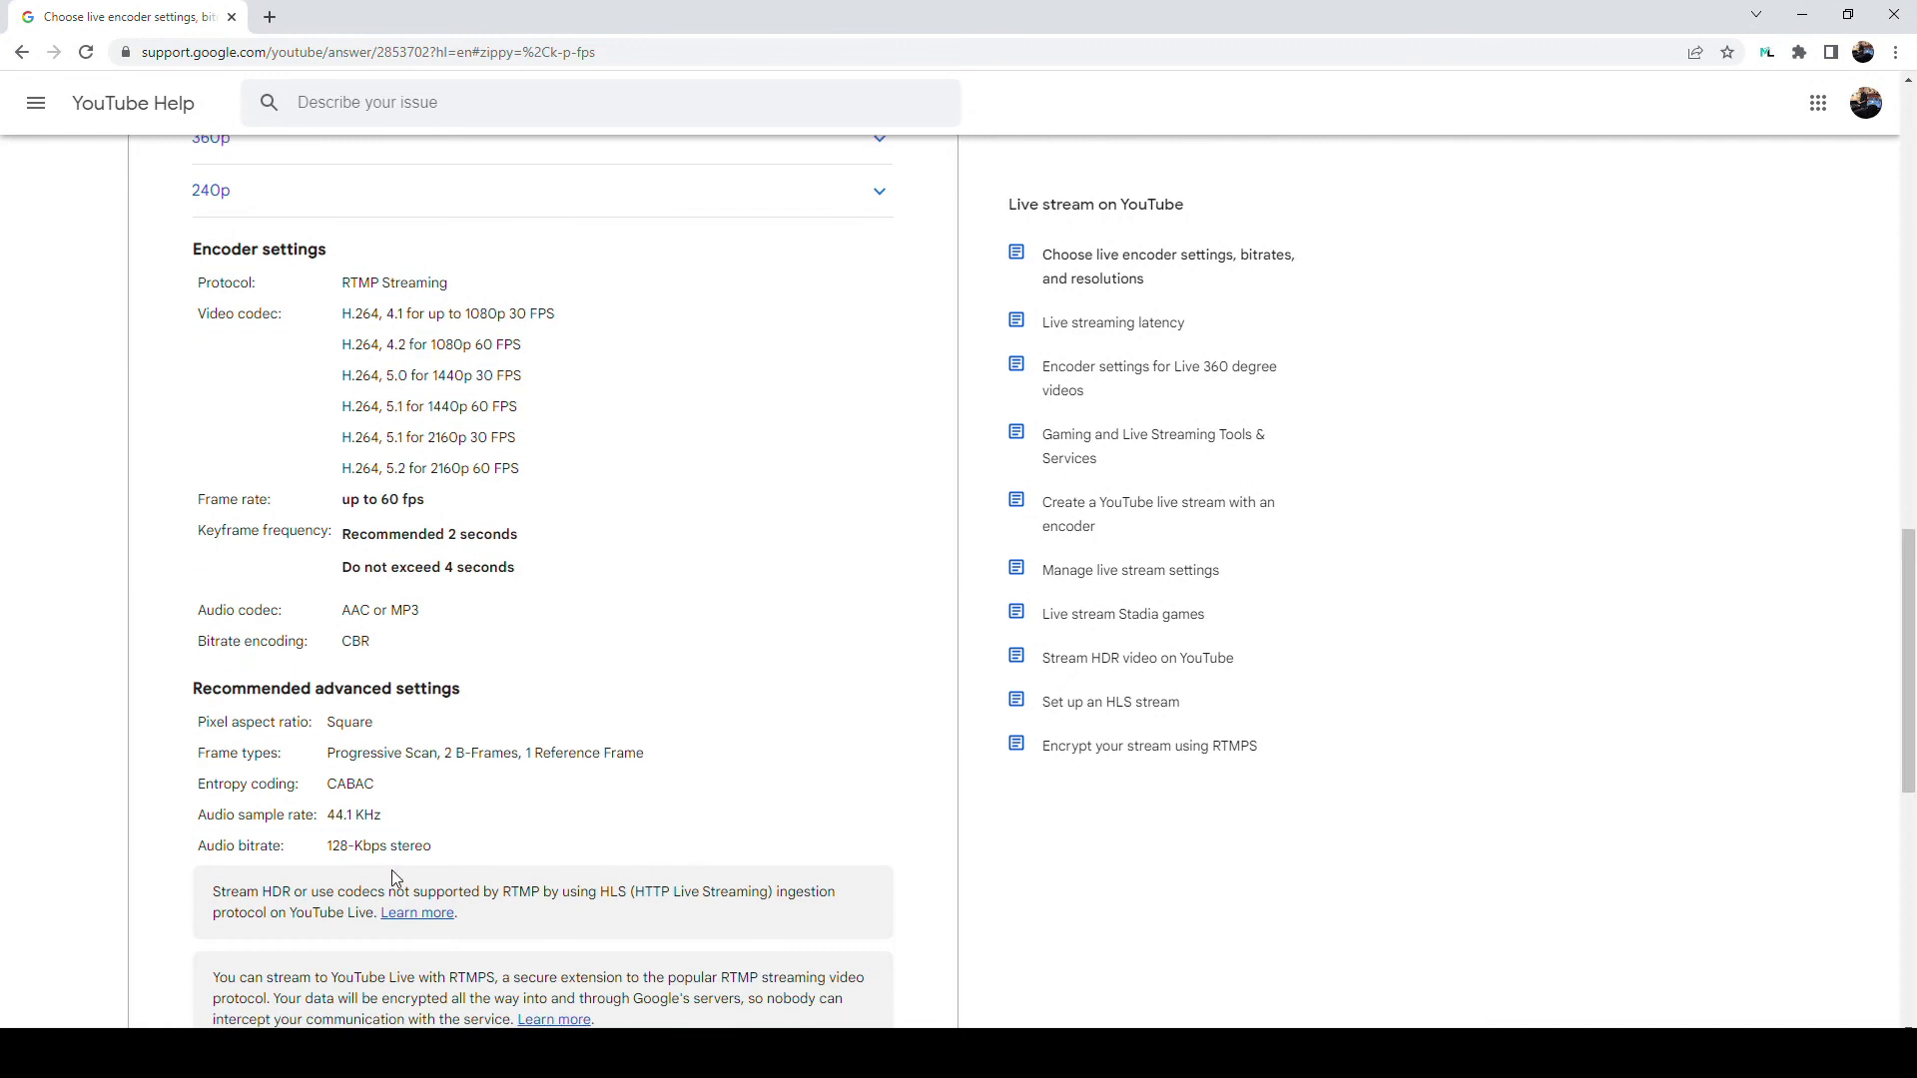
pyautogui.moveTo(330, 847); pyautogui.dragTo(452, 857)
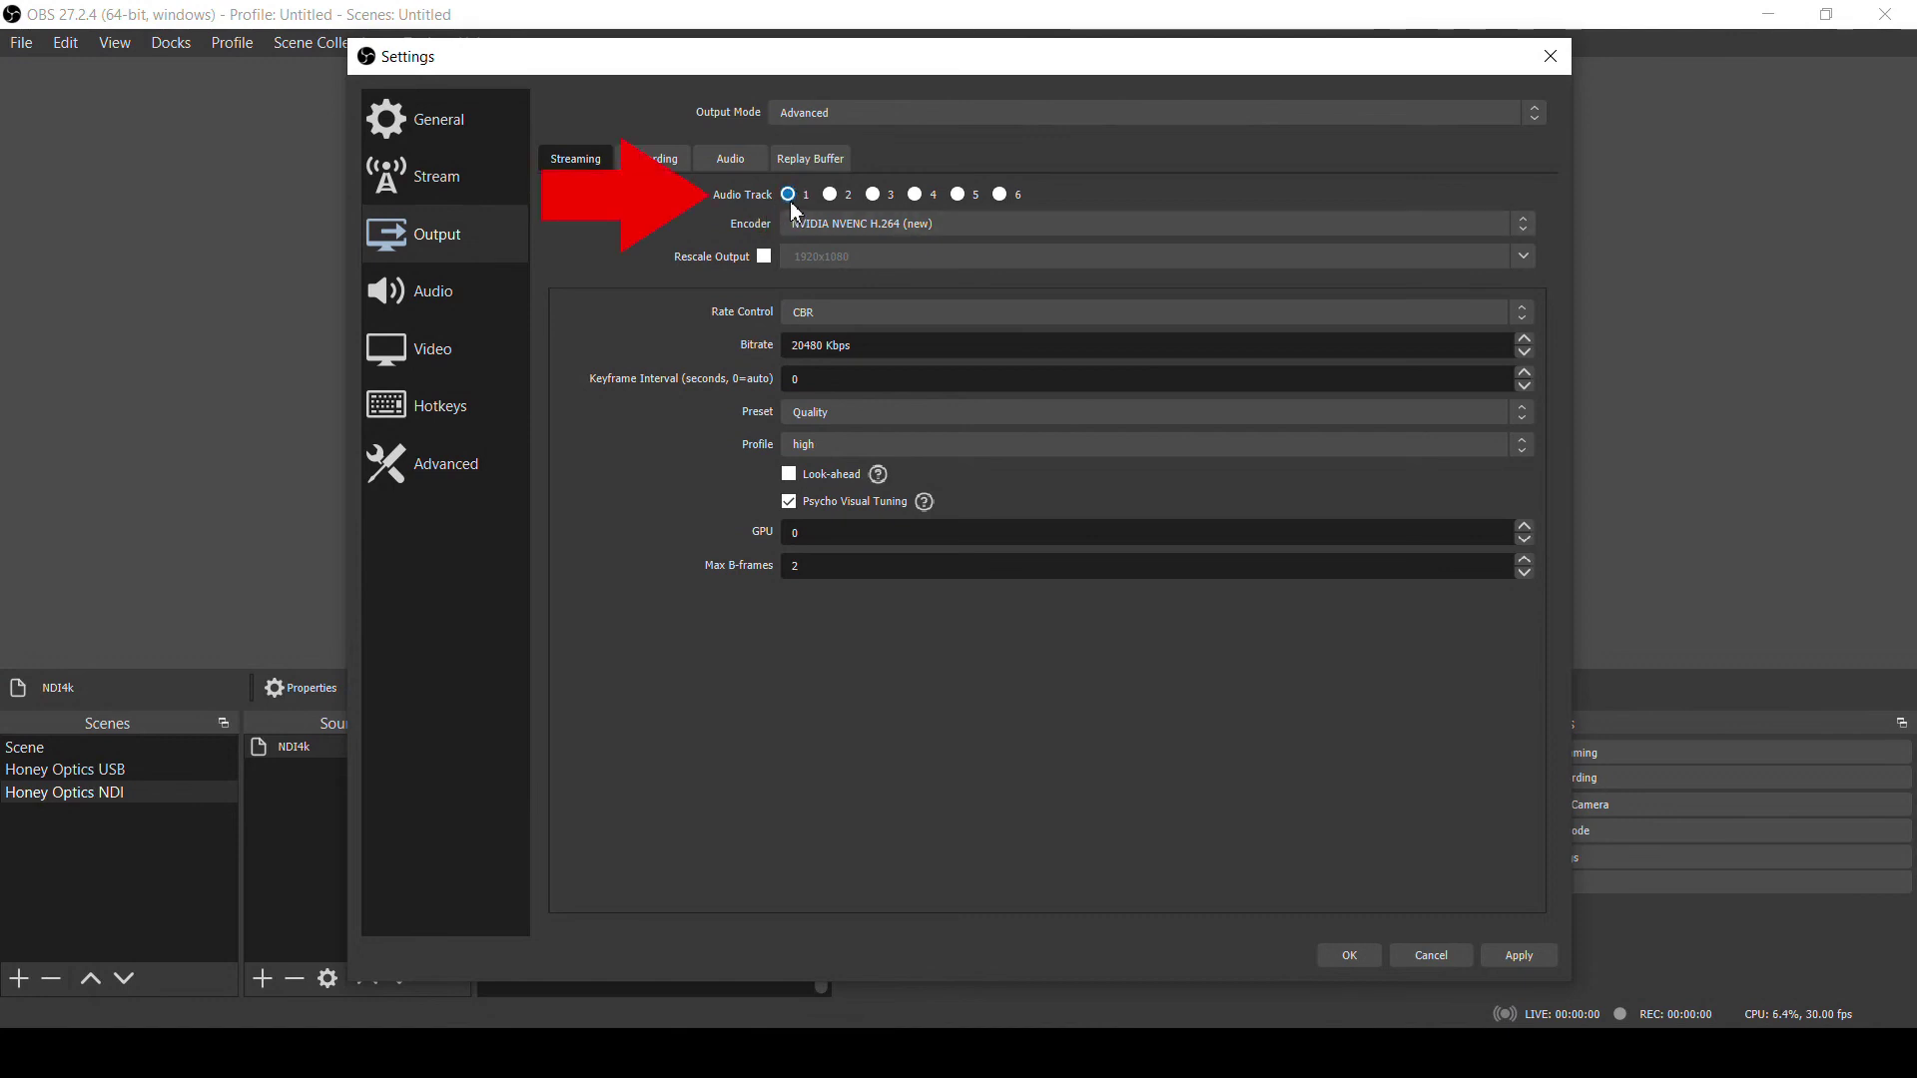
# - Set the Track 1 audio bitrate to 128 in the Advanced output Audio settings
pyautogui.click(741, 168)
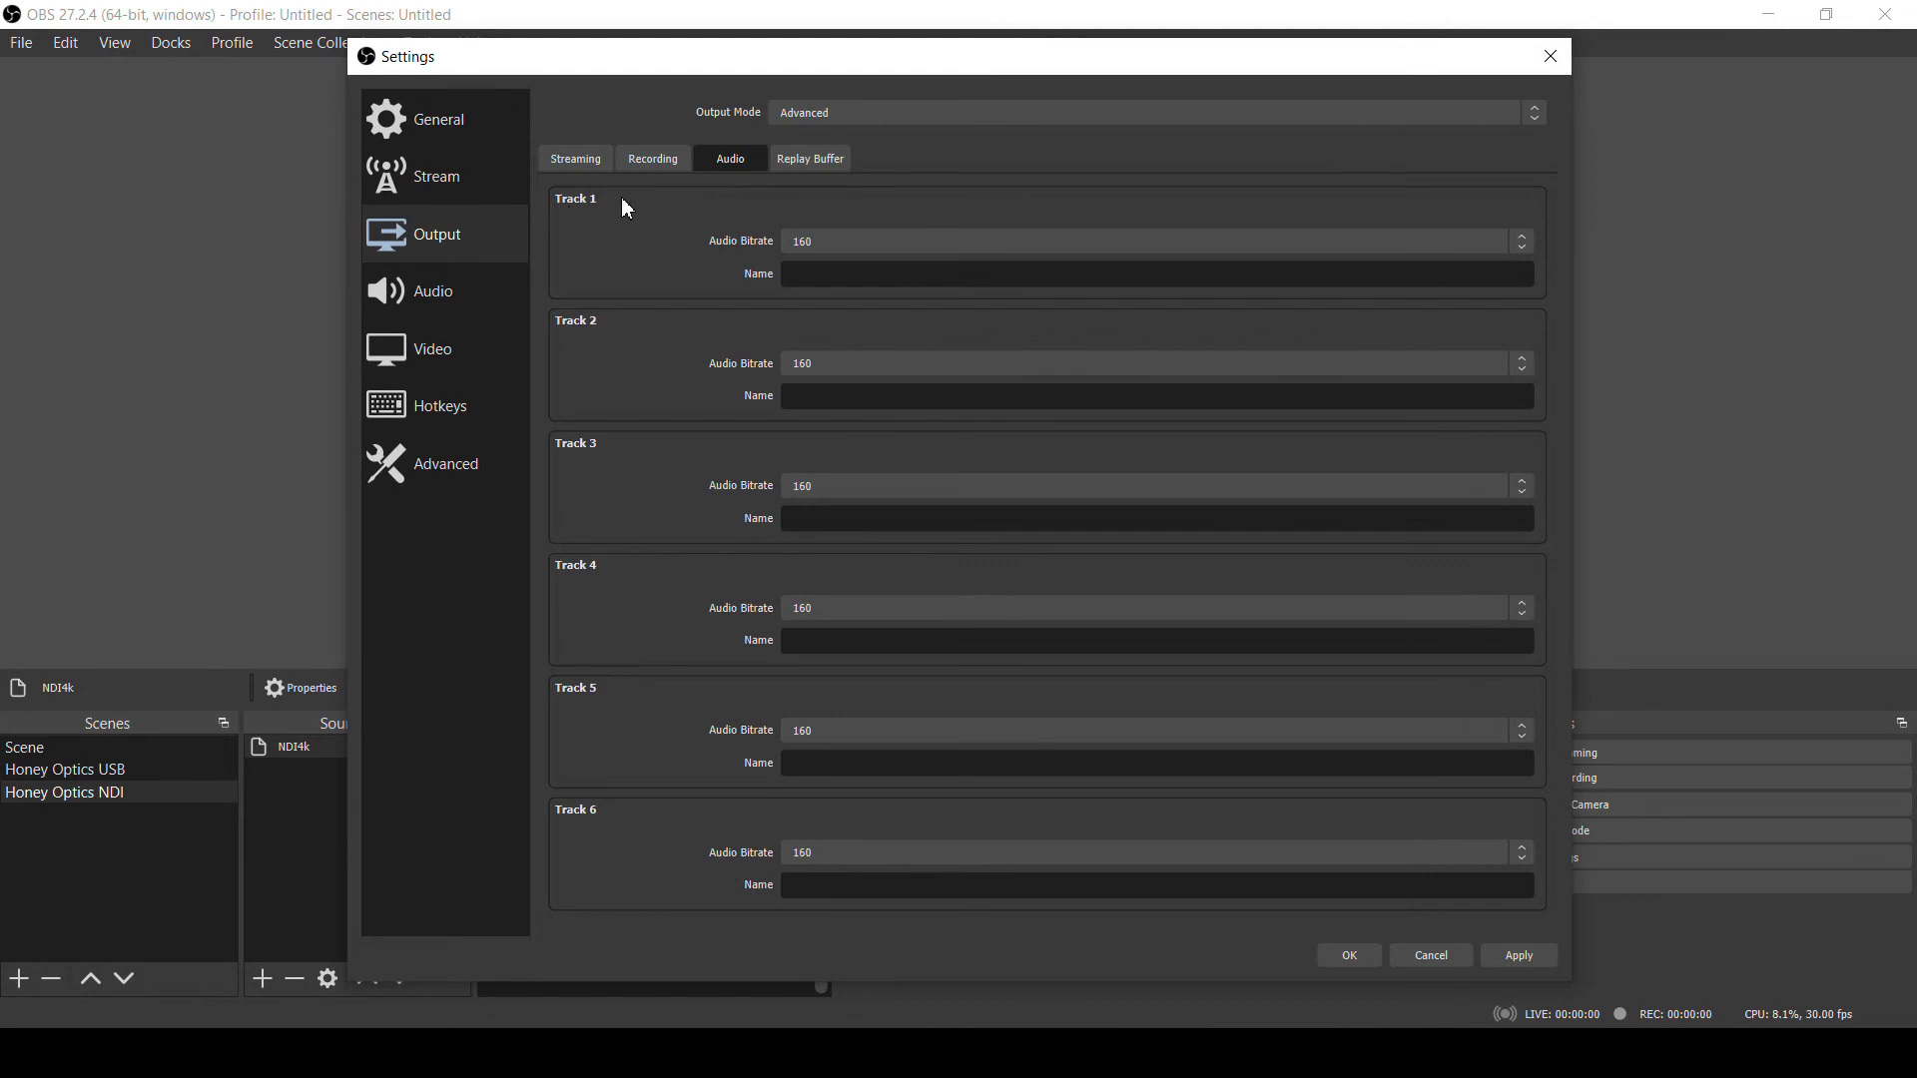
pyautogui.click(866, 242)
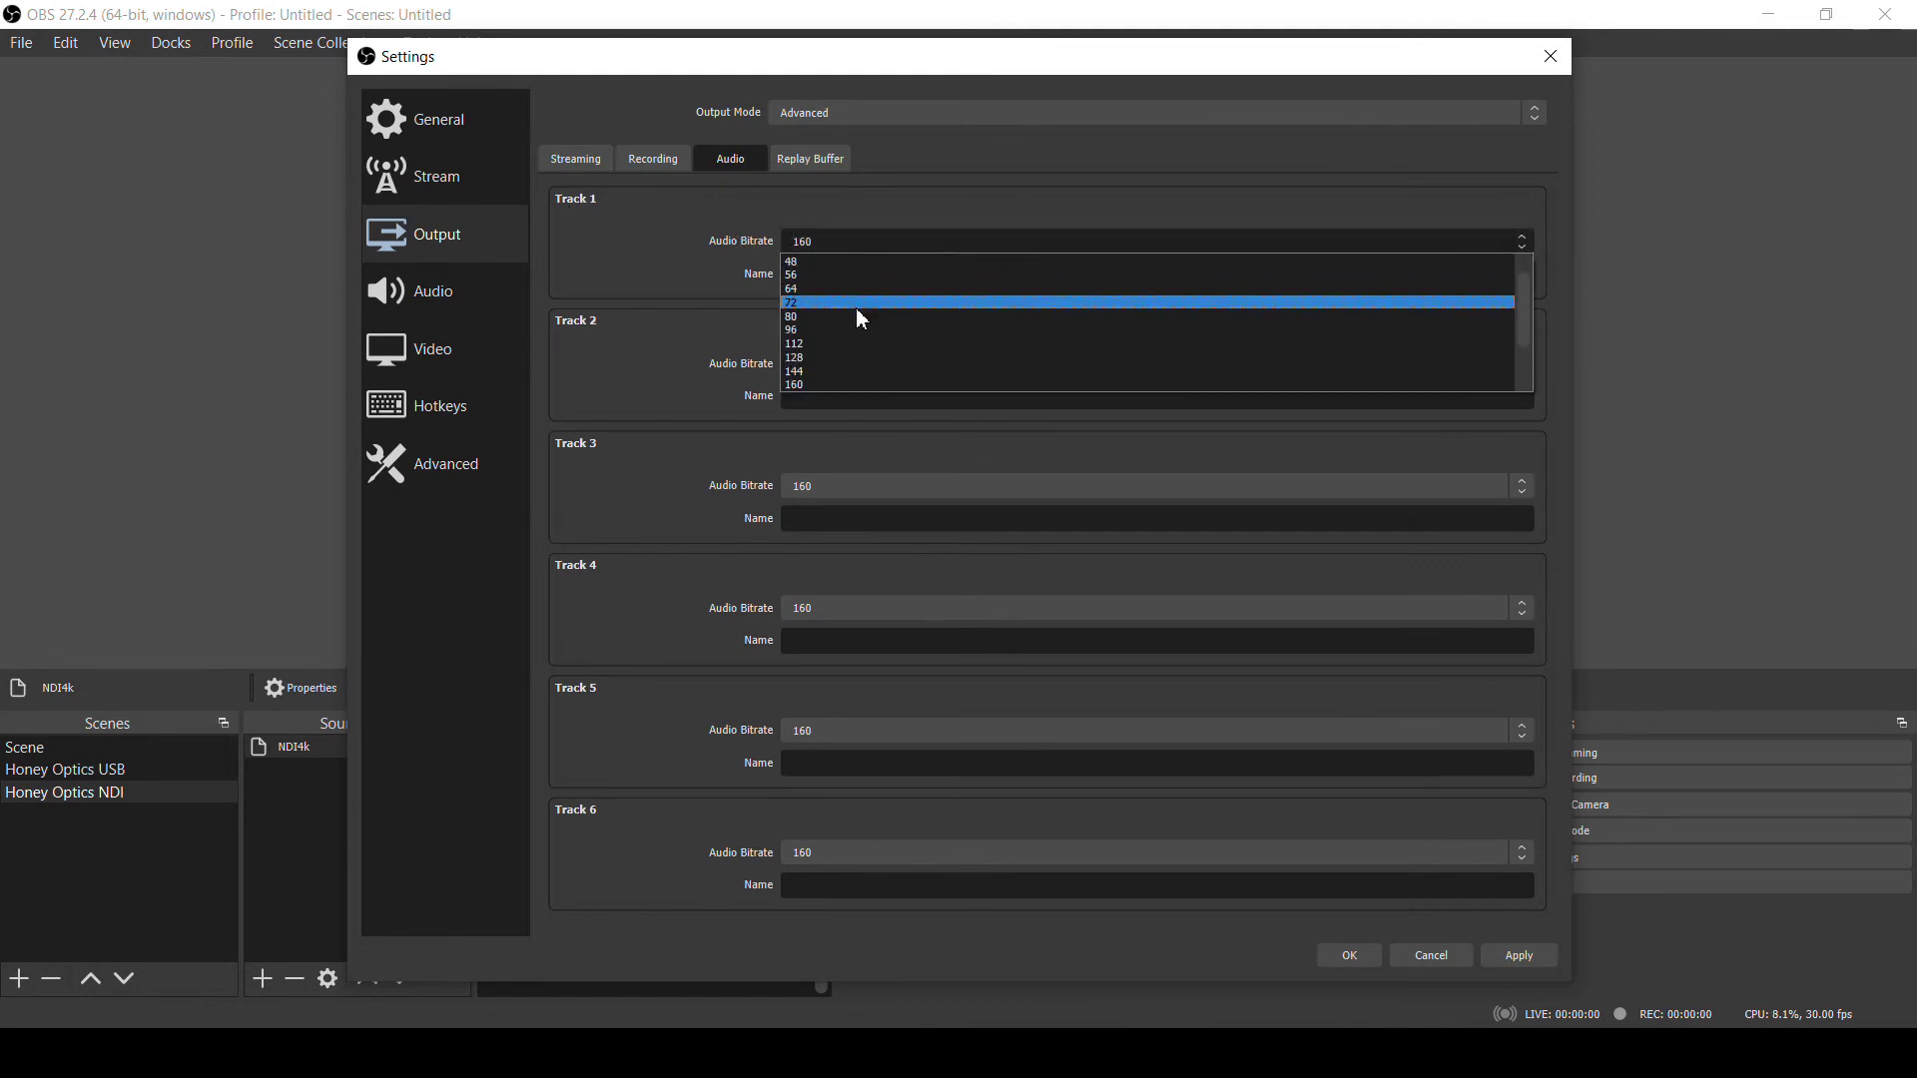
pyautogui.click(861, 358)
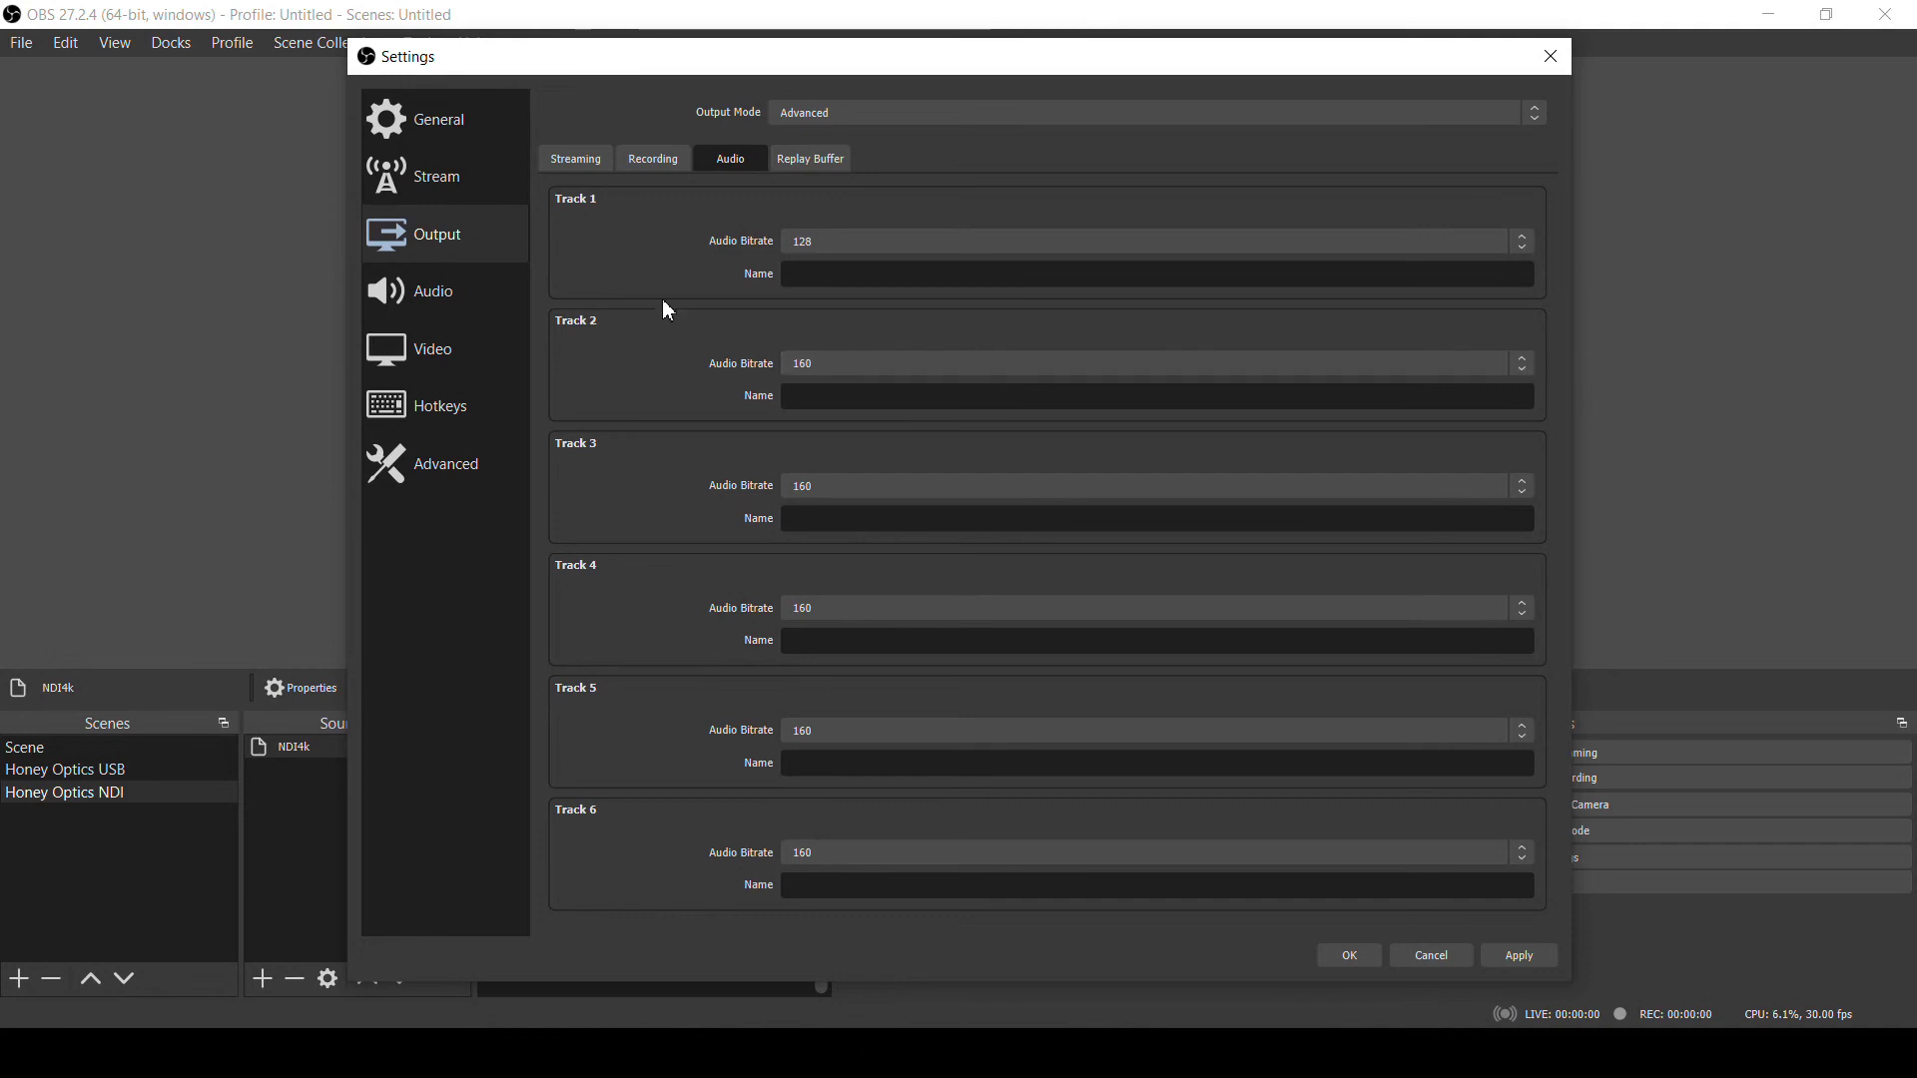
pyautogui.click(434, 300)
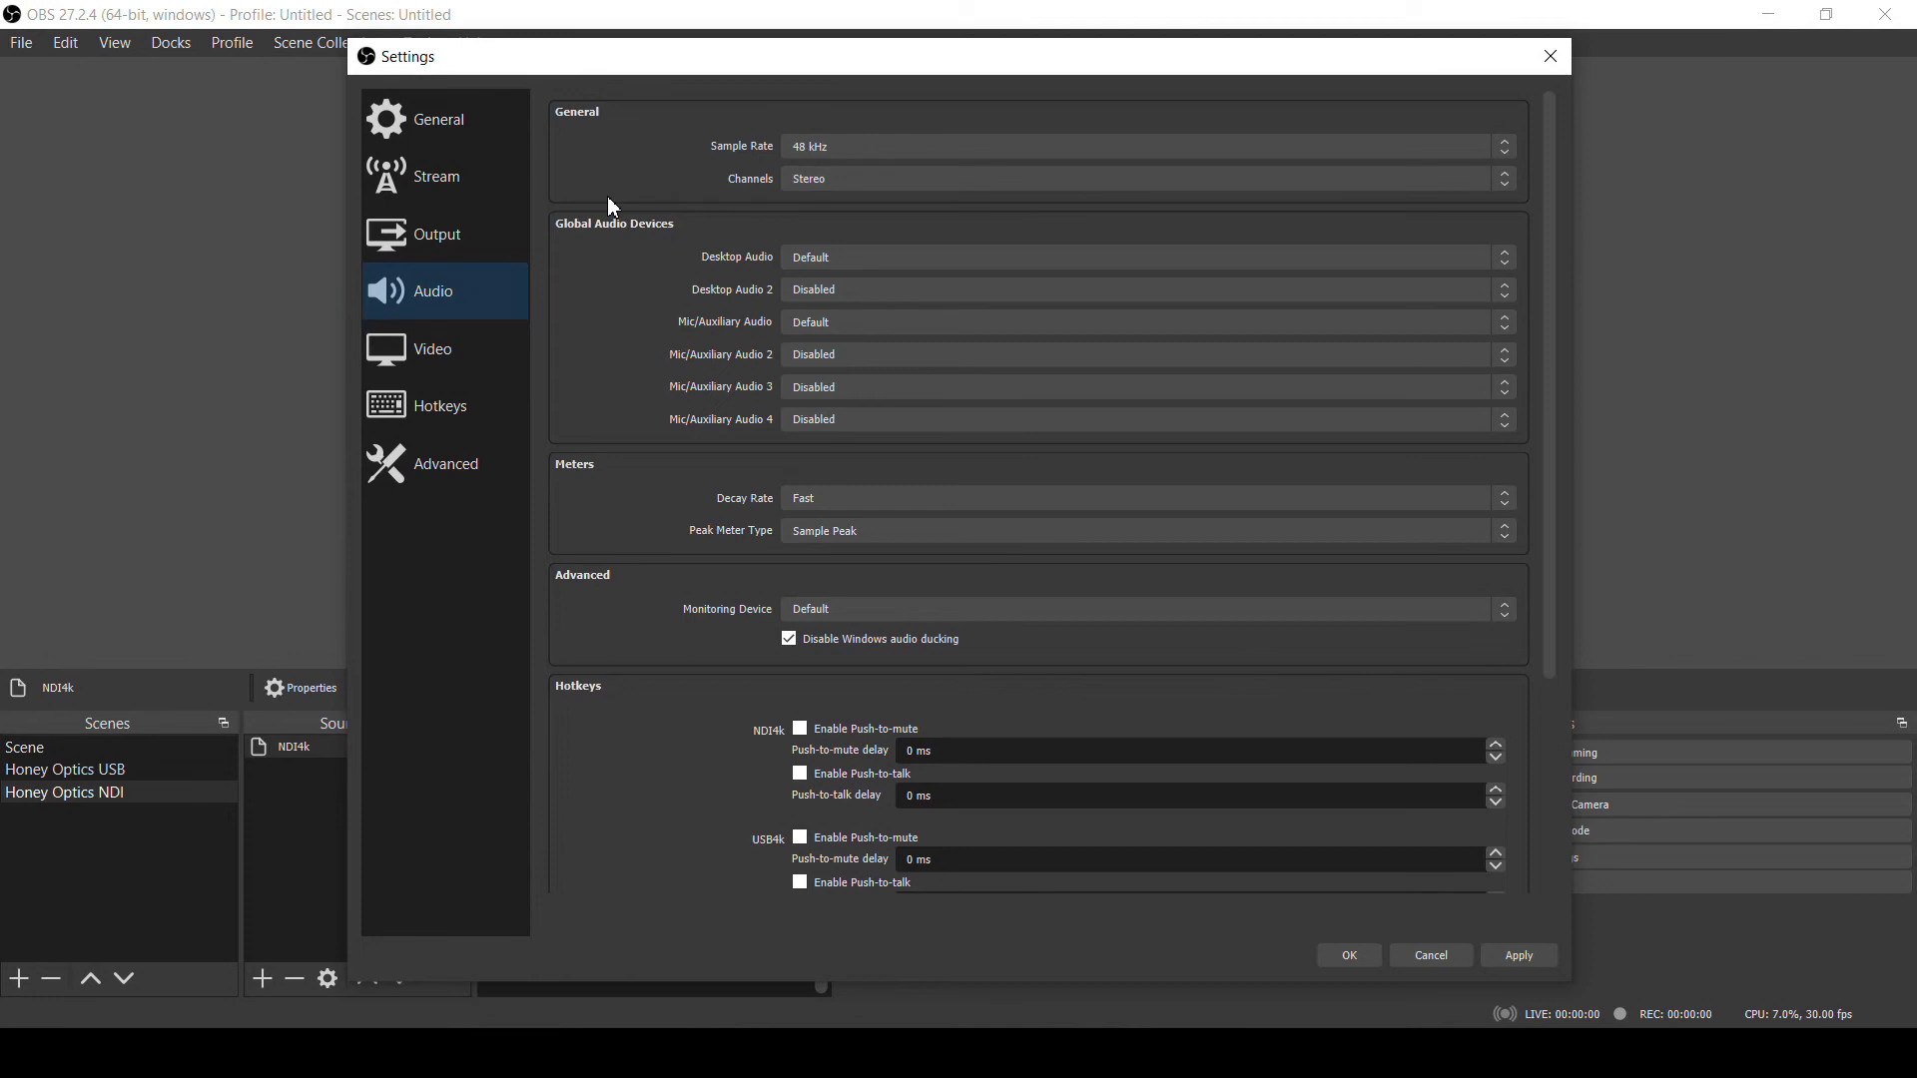
pyautogui.click(448, 248)
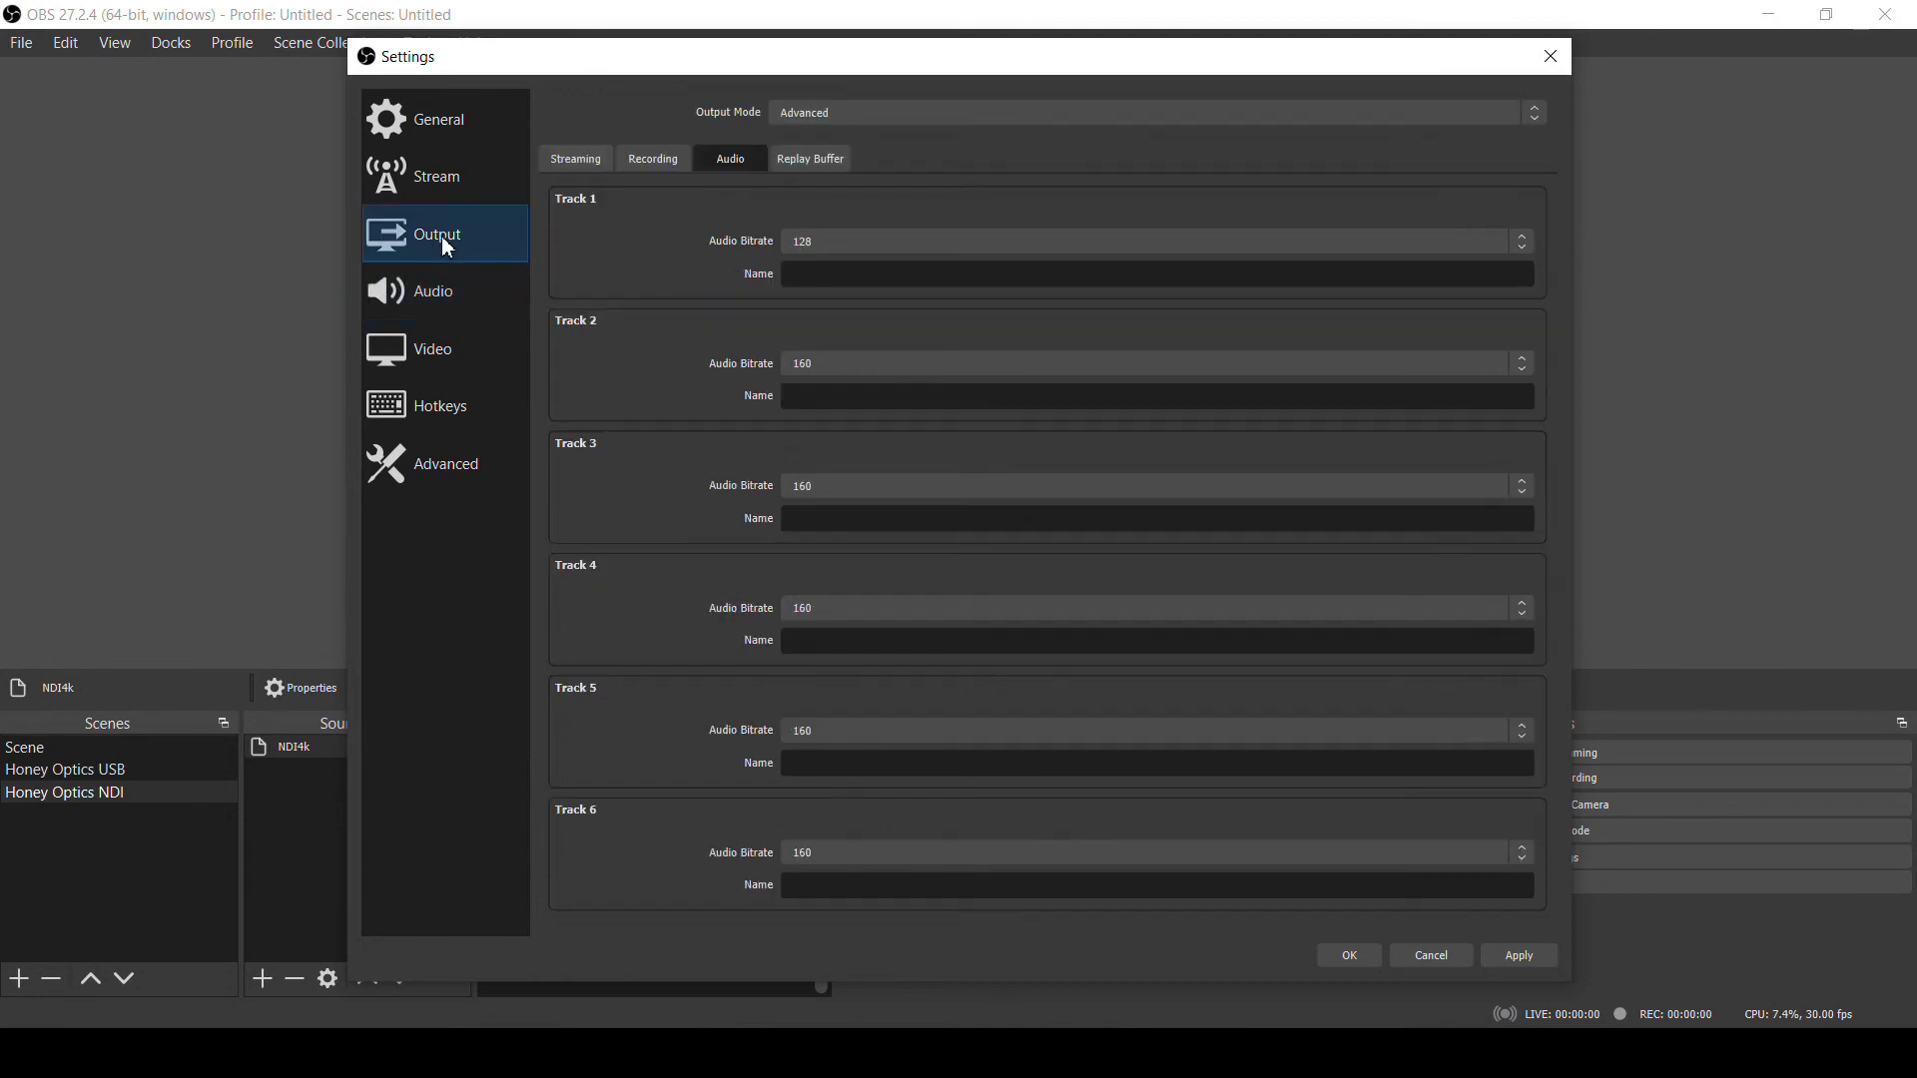
pyautogui.click(660, 170)
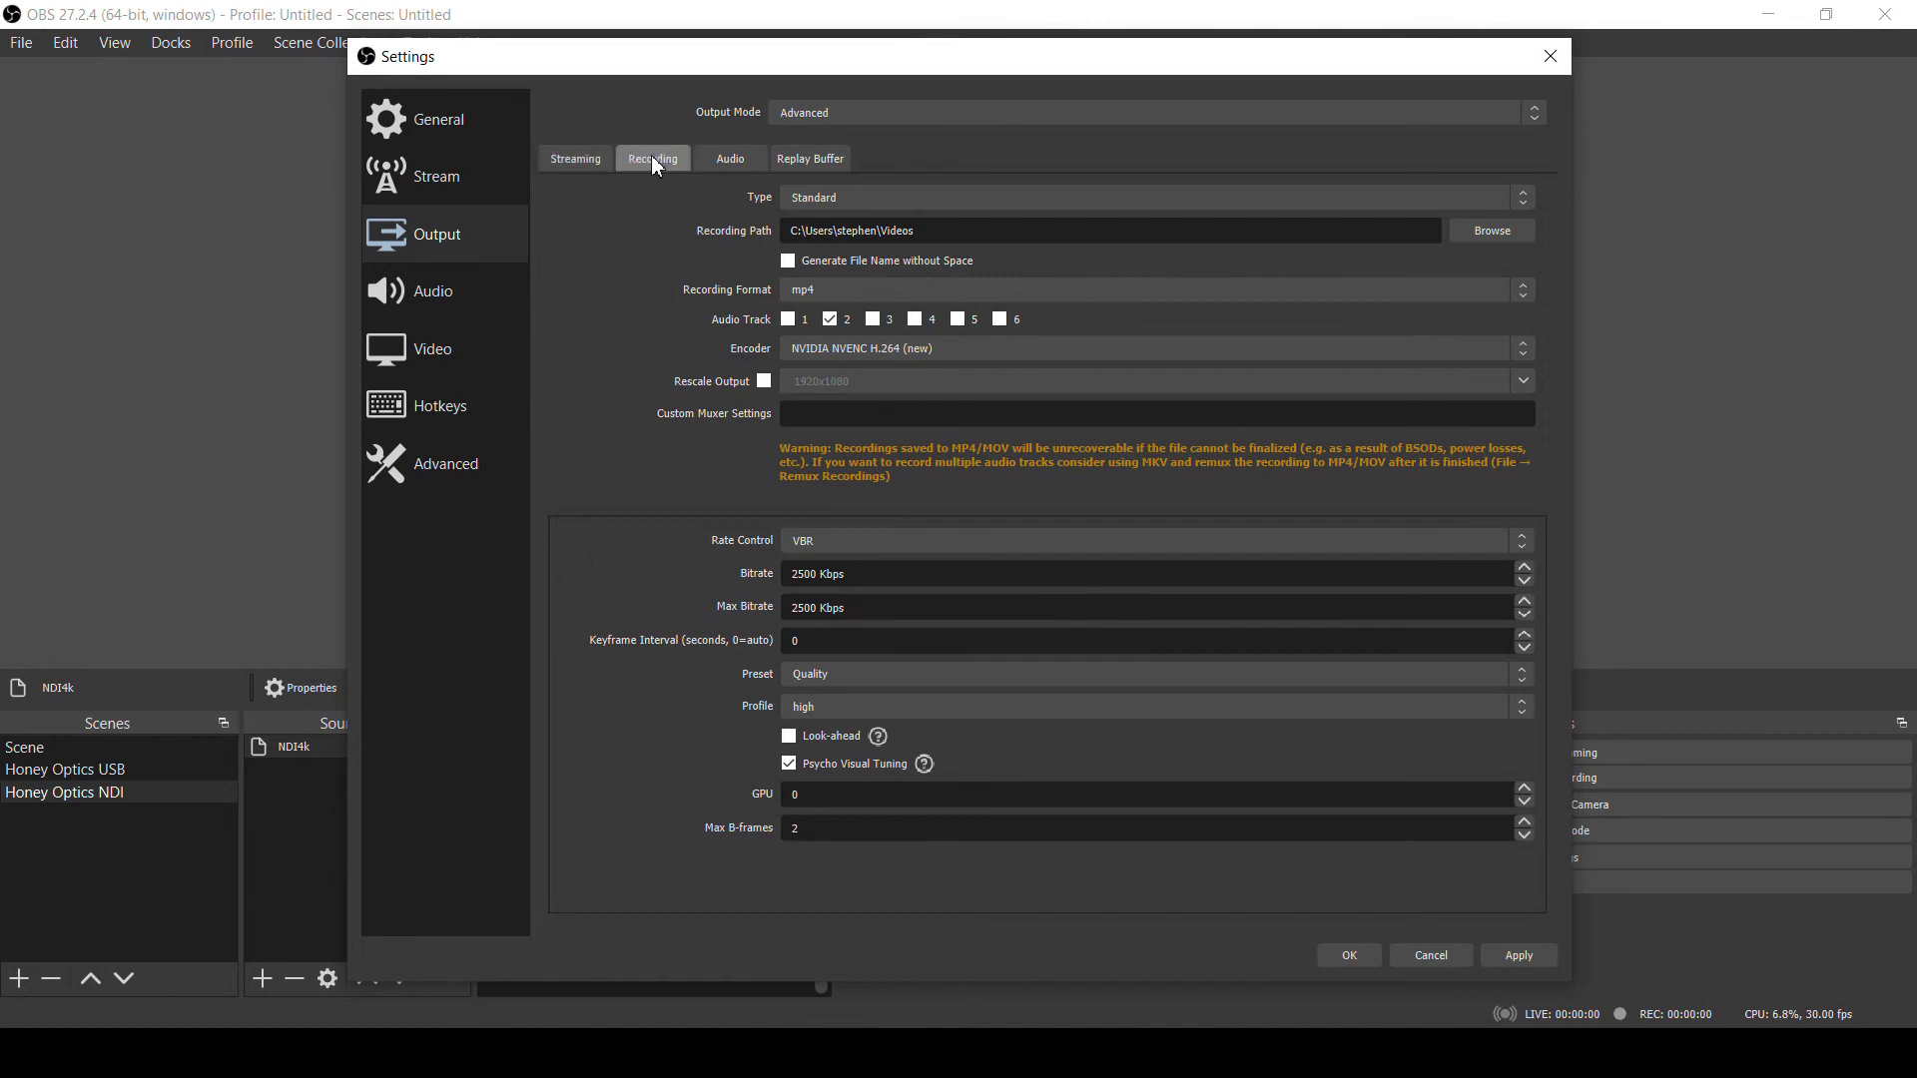
# - After checking the 20480 Kbps stream bitrate, set the recording Encoder to (Use stream encoder)
pyautogui.click(575, 159)
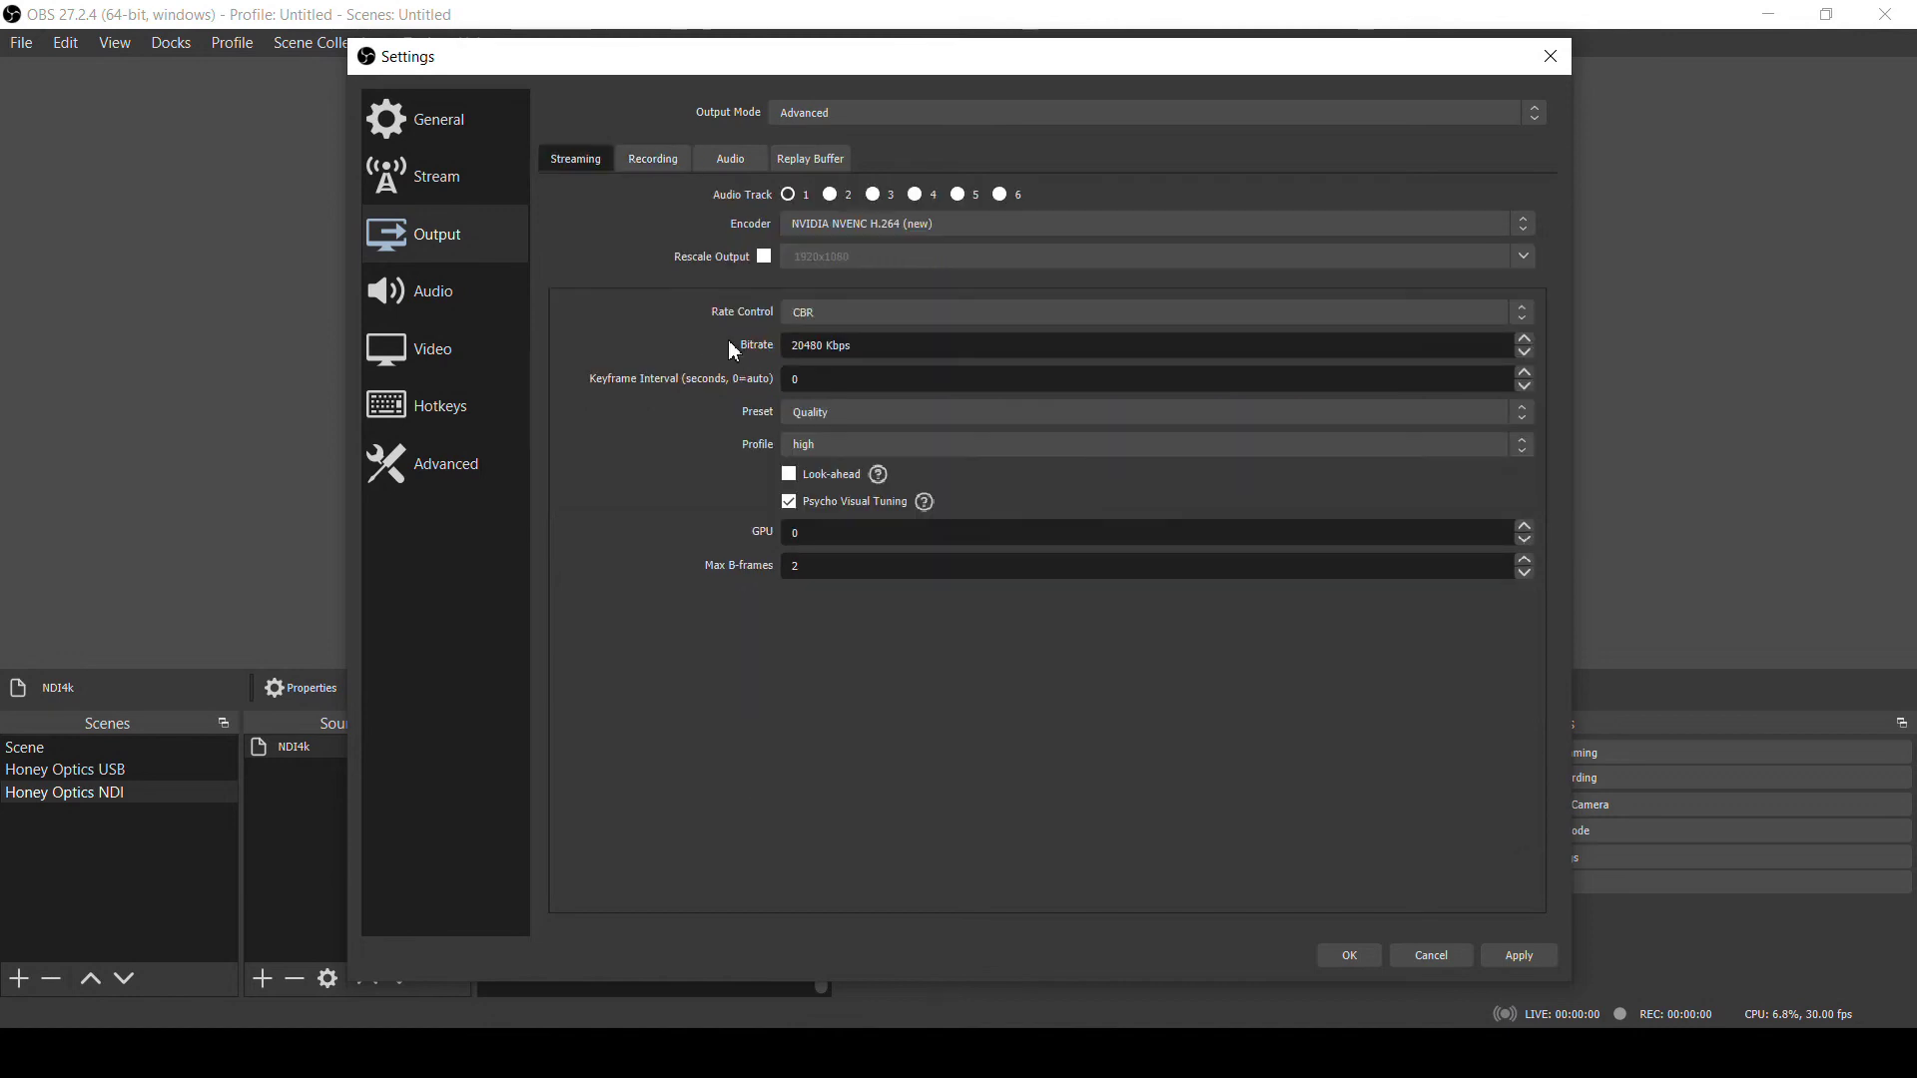
pyautogui.tripleClick(868, 348)
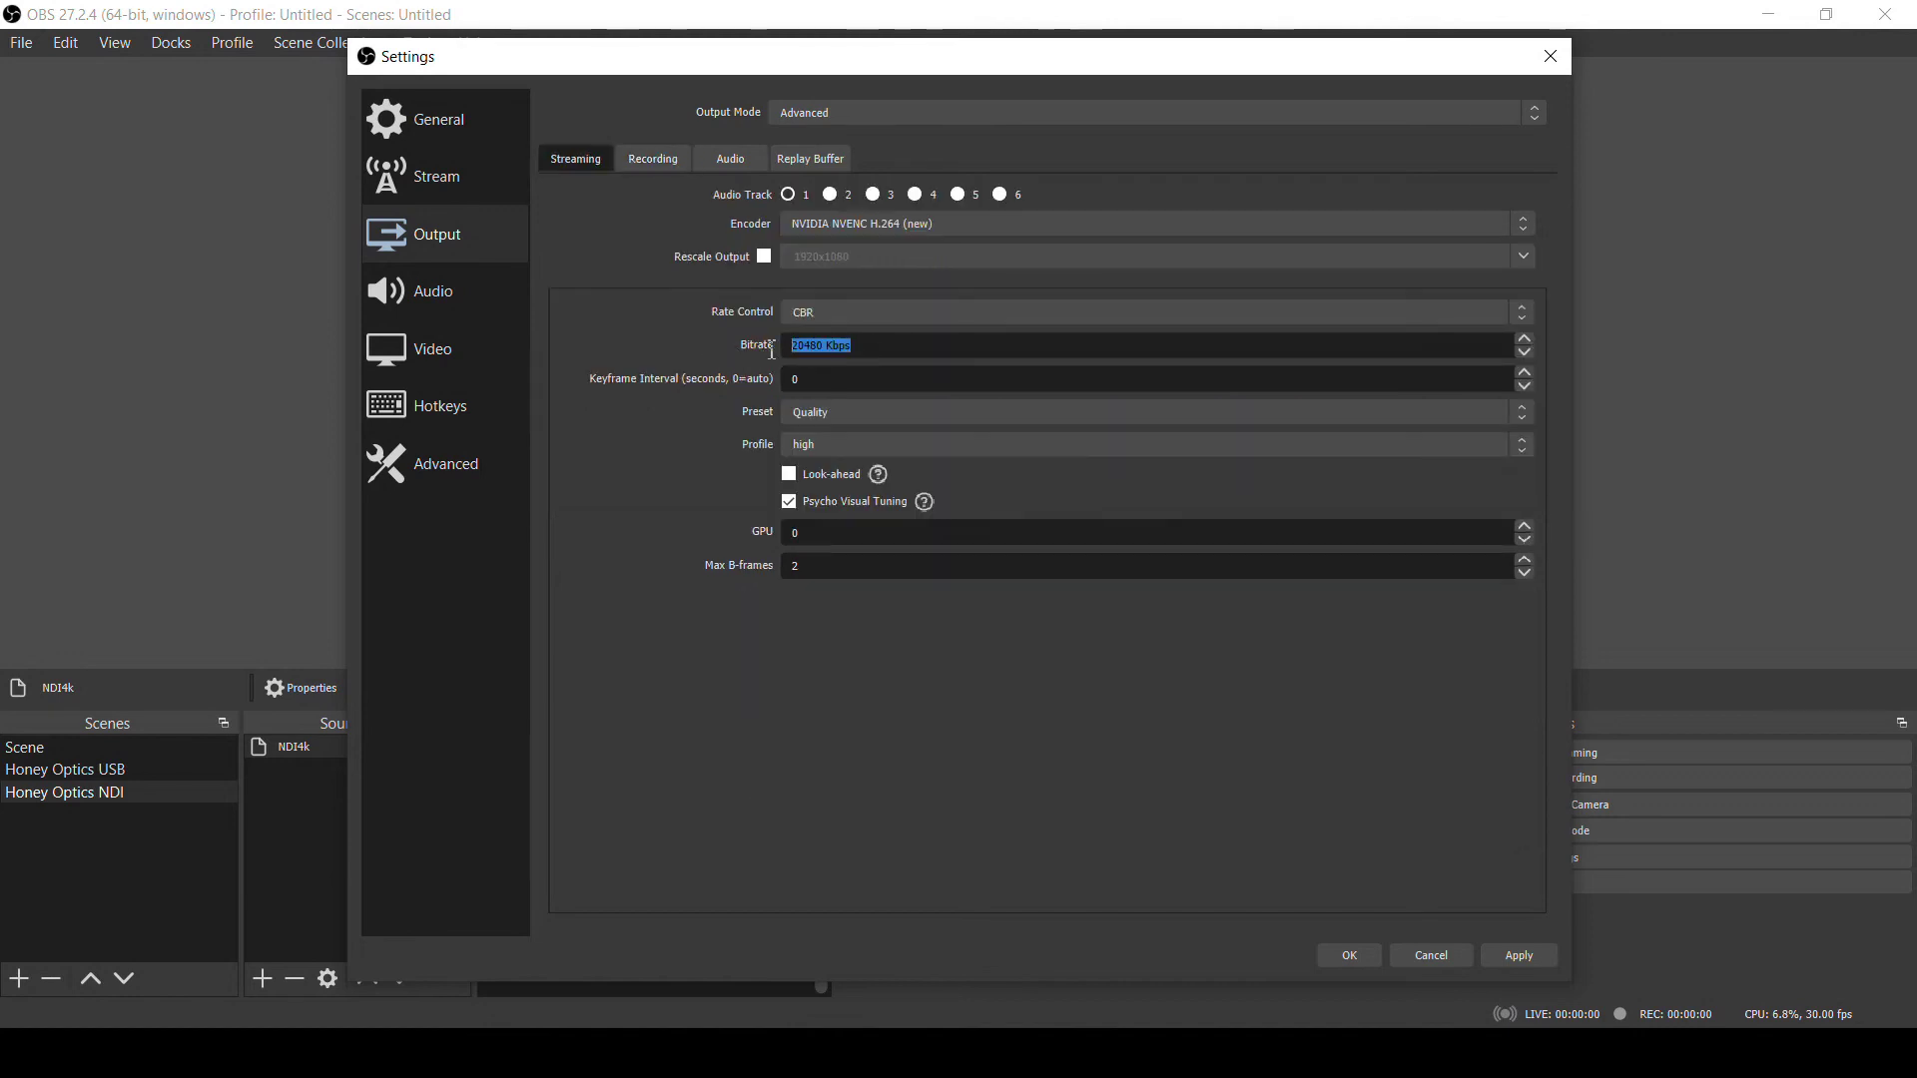
pyautogui.click(663, 172)
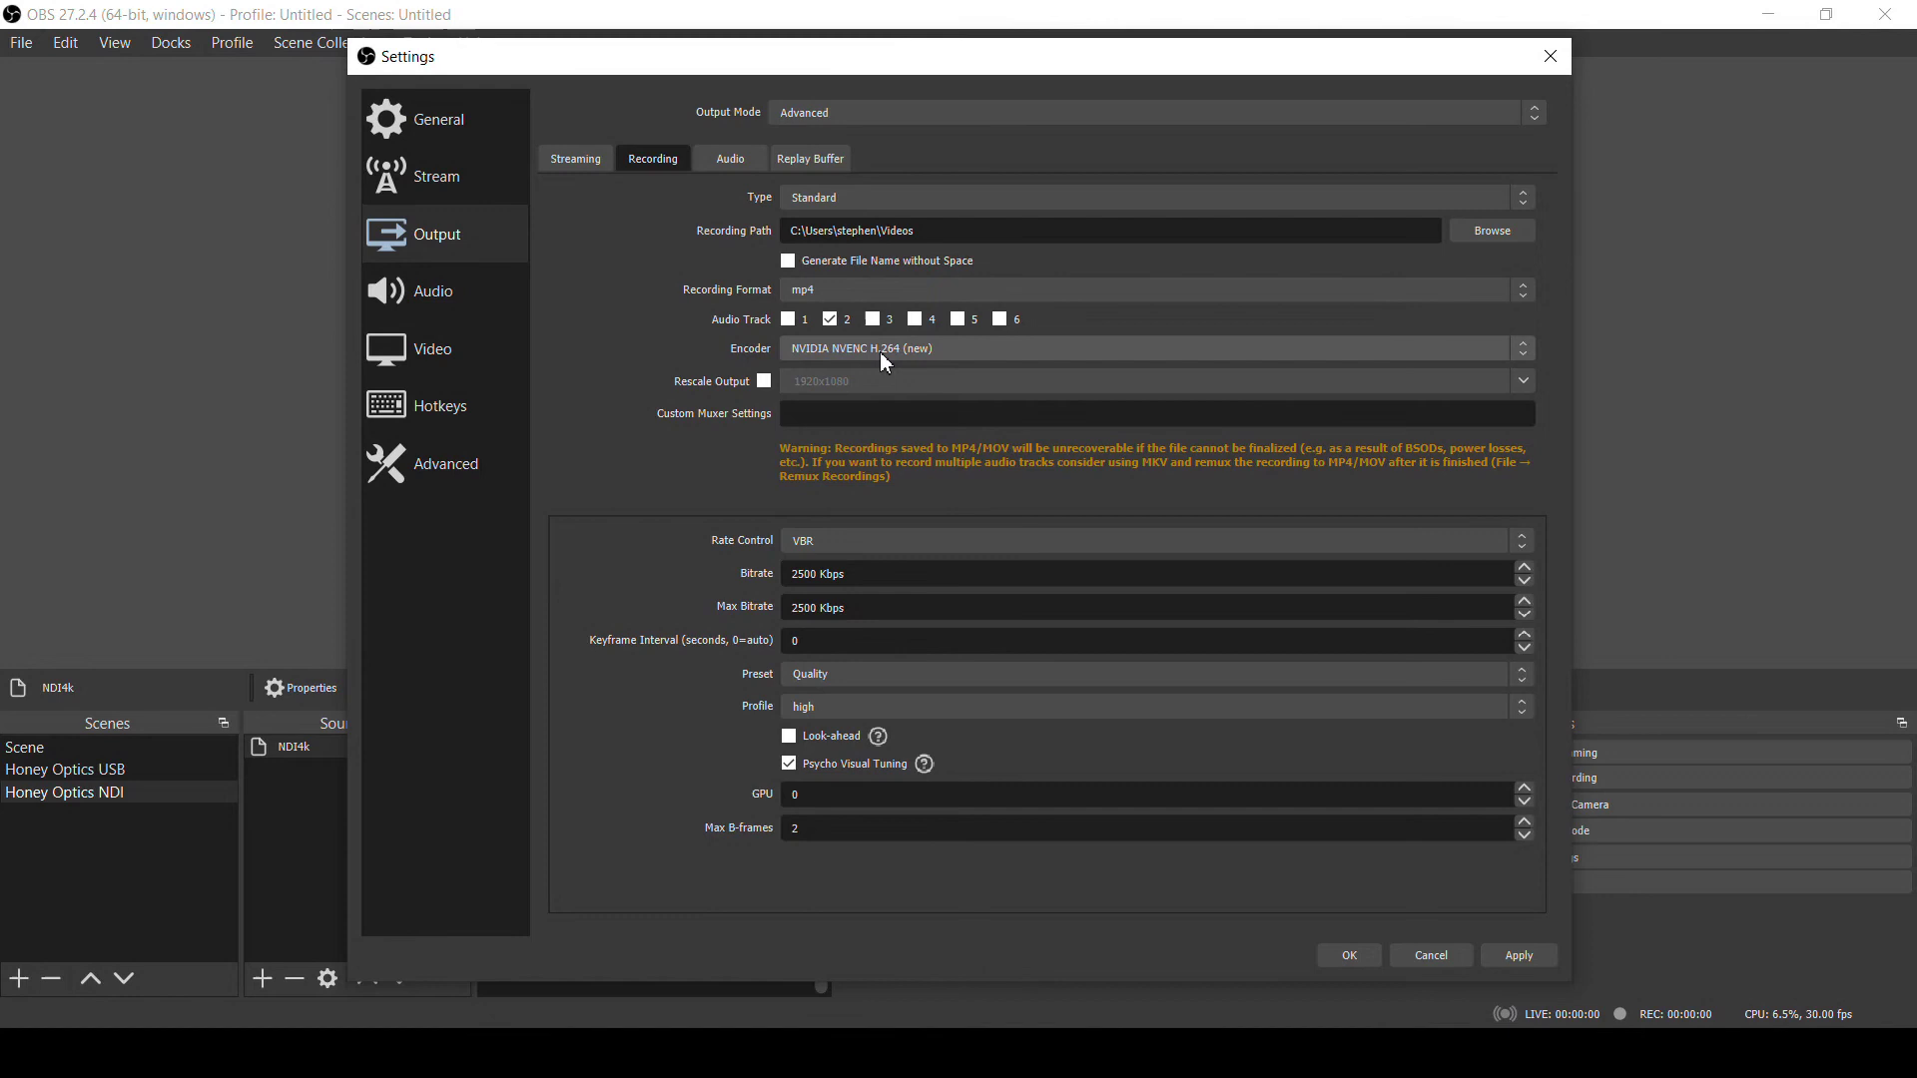
pyautogui.click(995, 349)
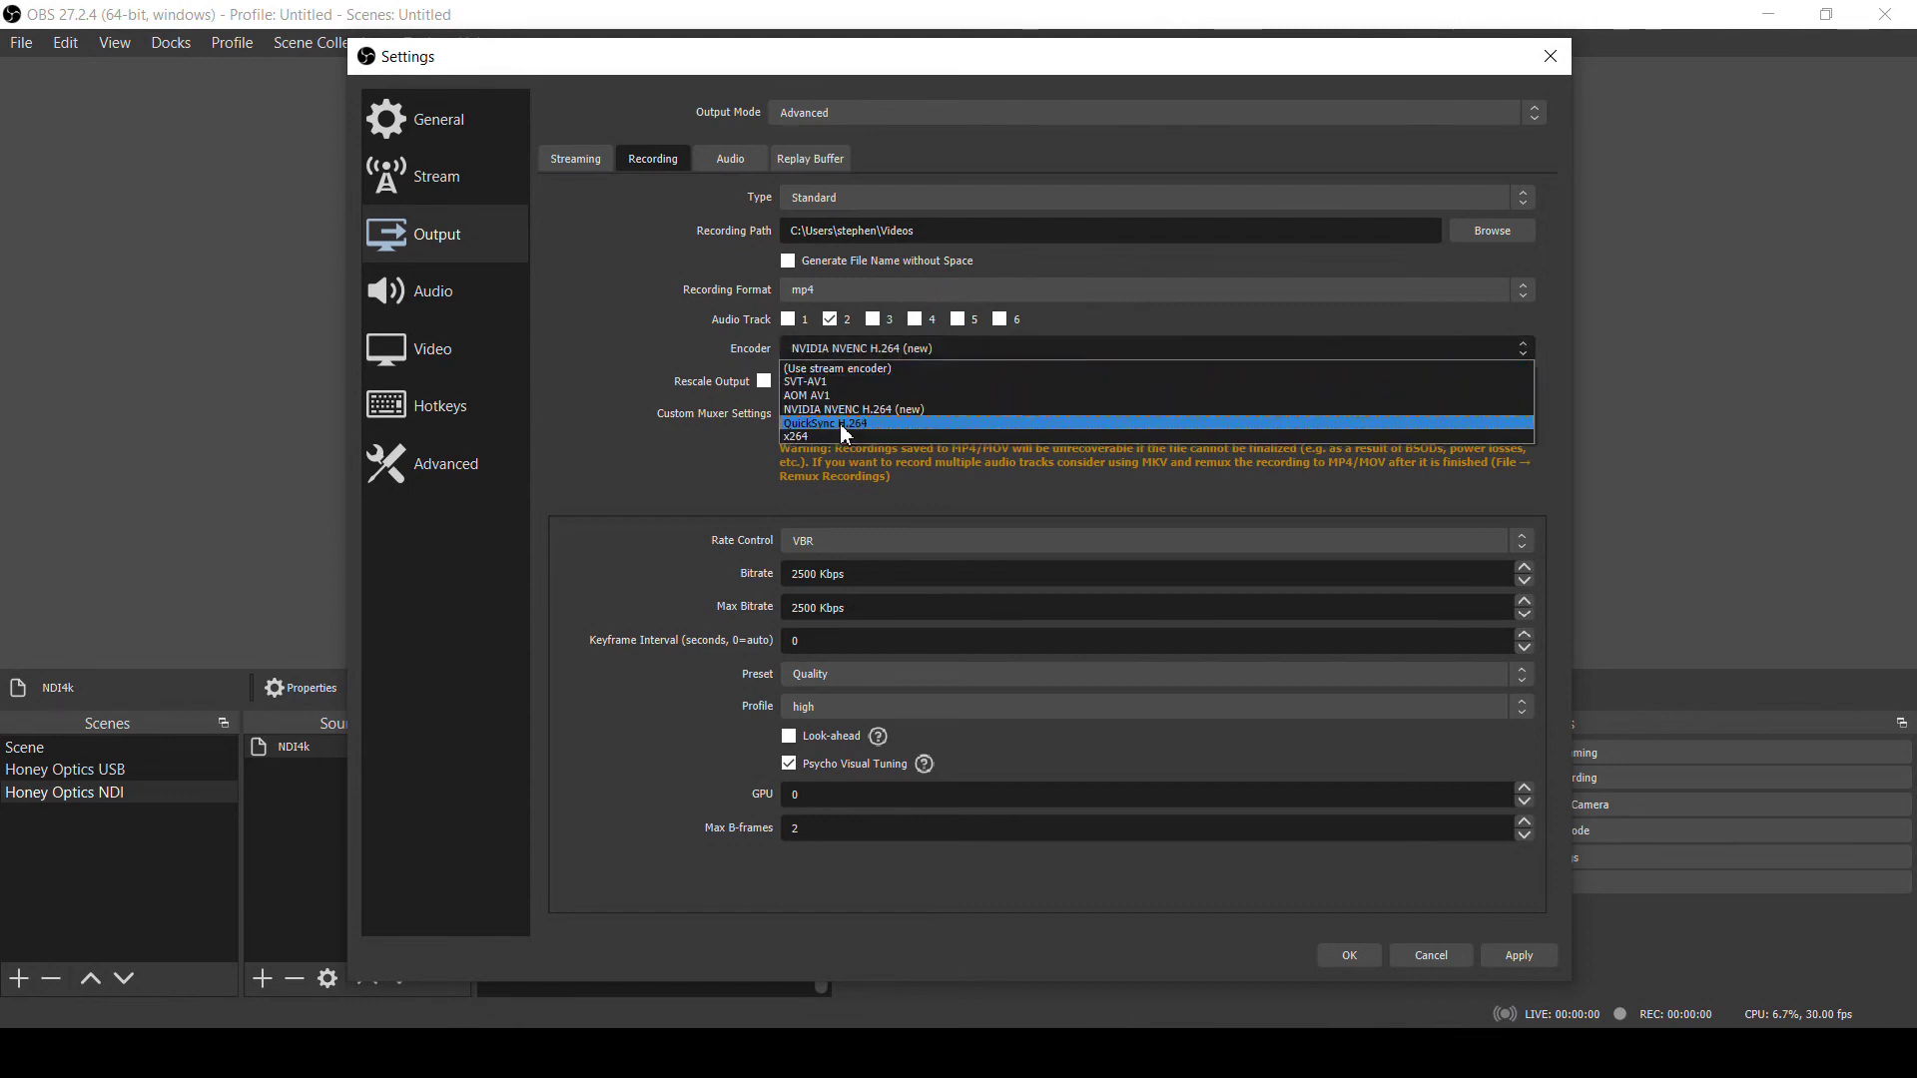
pyautogui.click(816, 437)
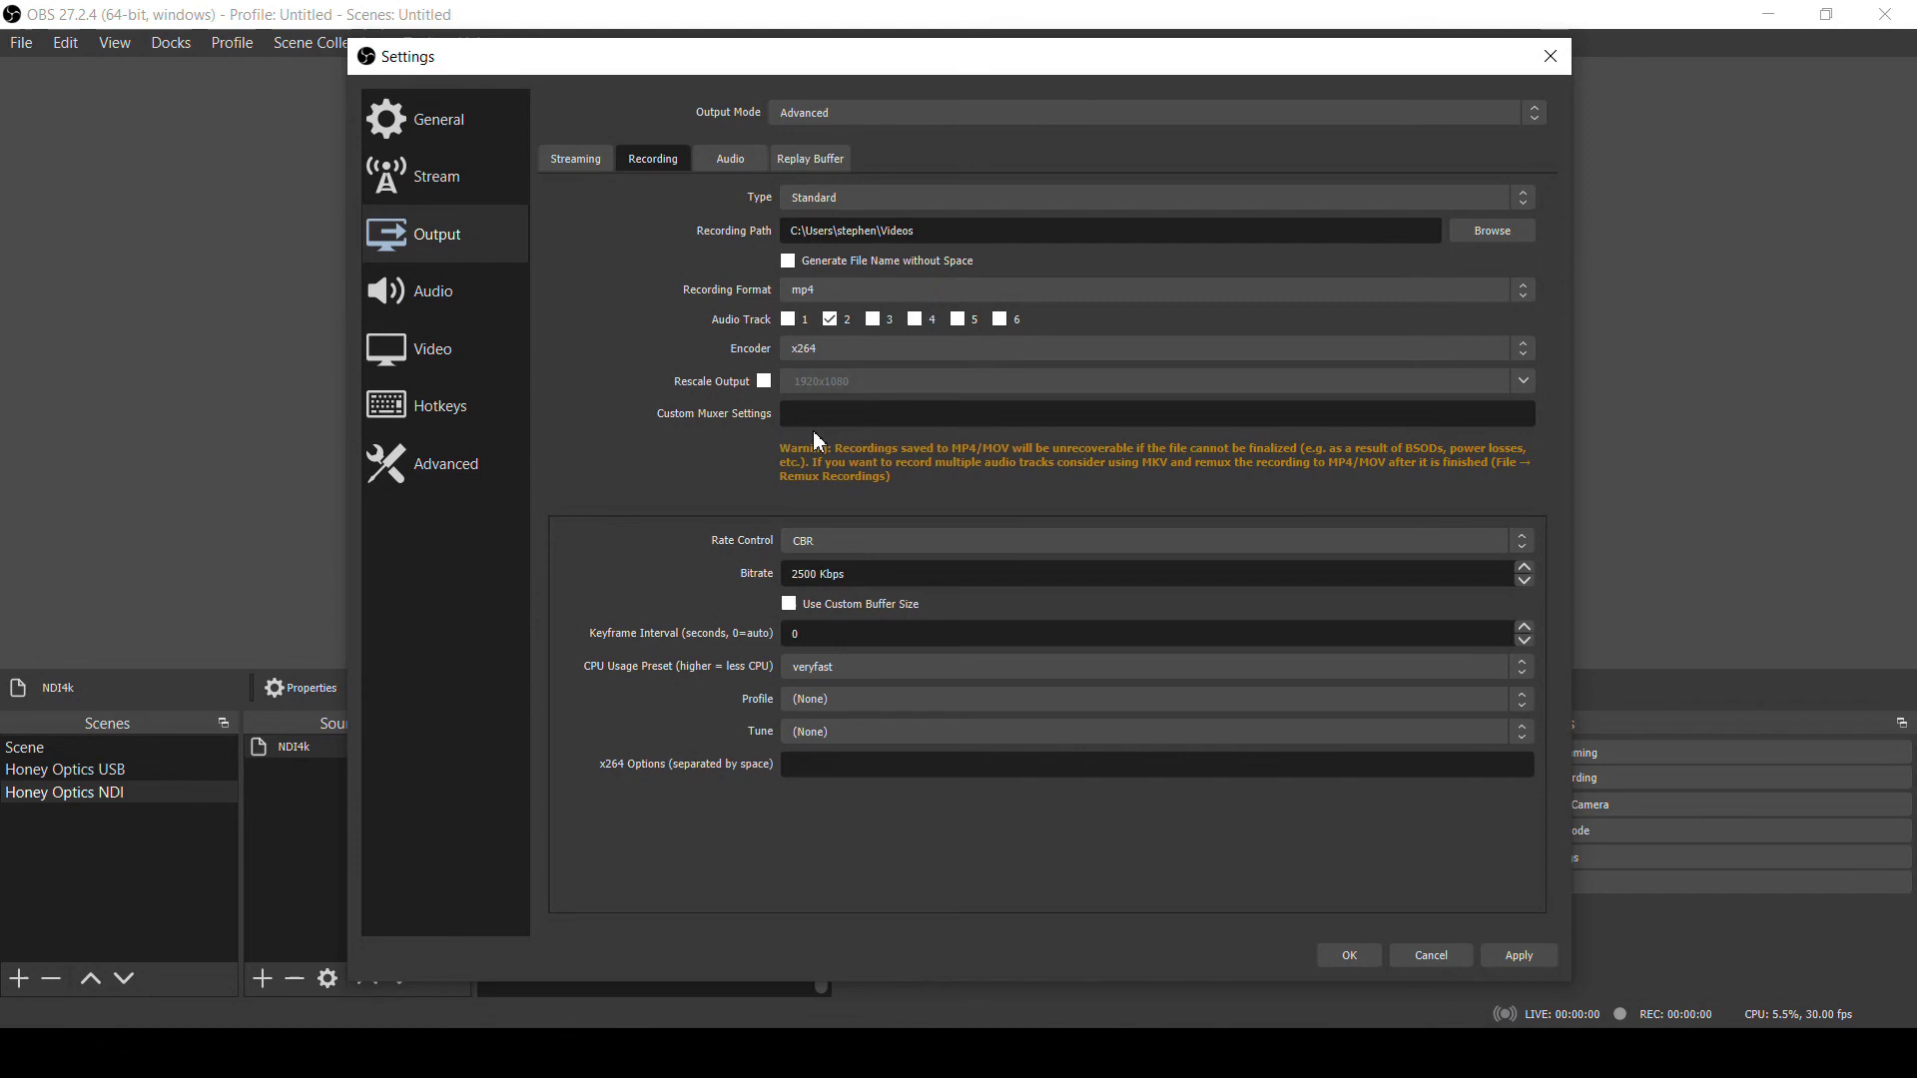
pyautogui.click(871, 352)
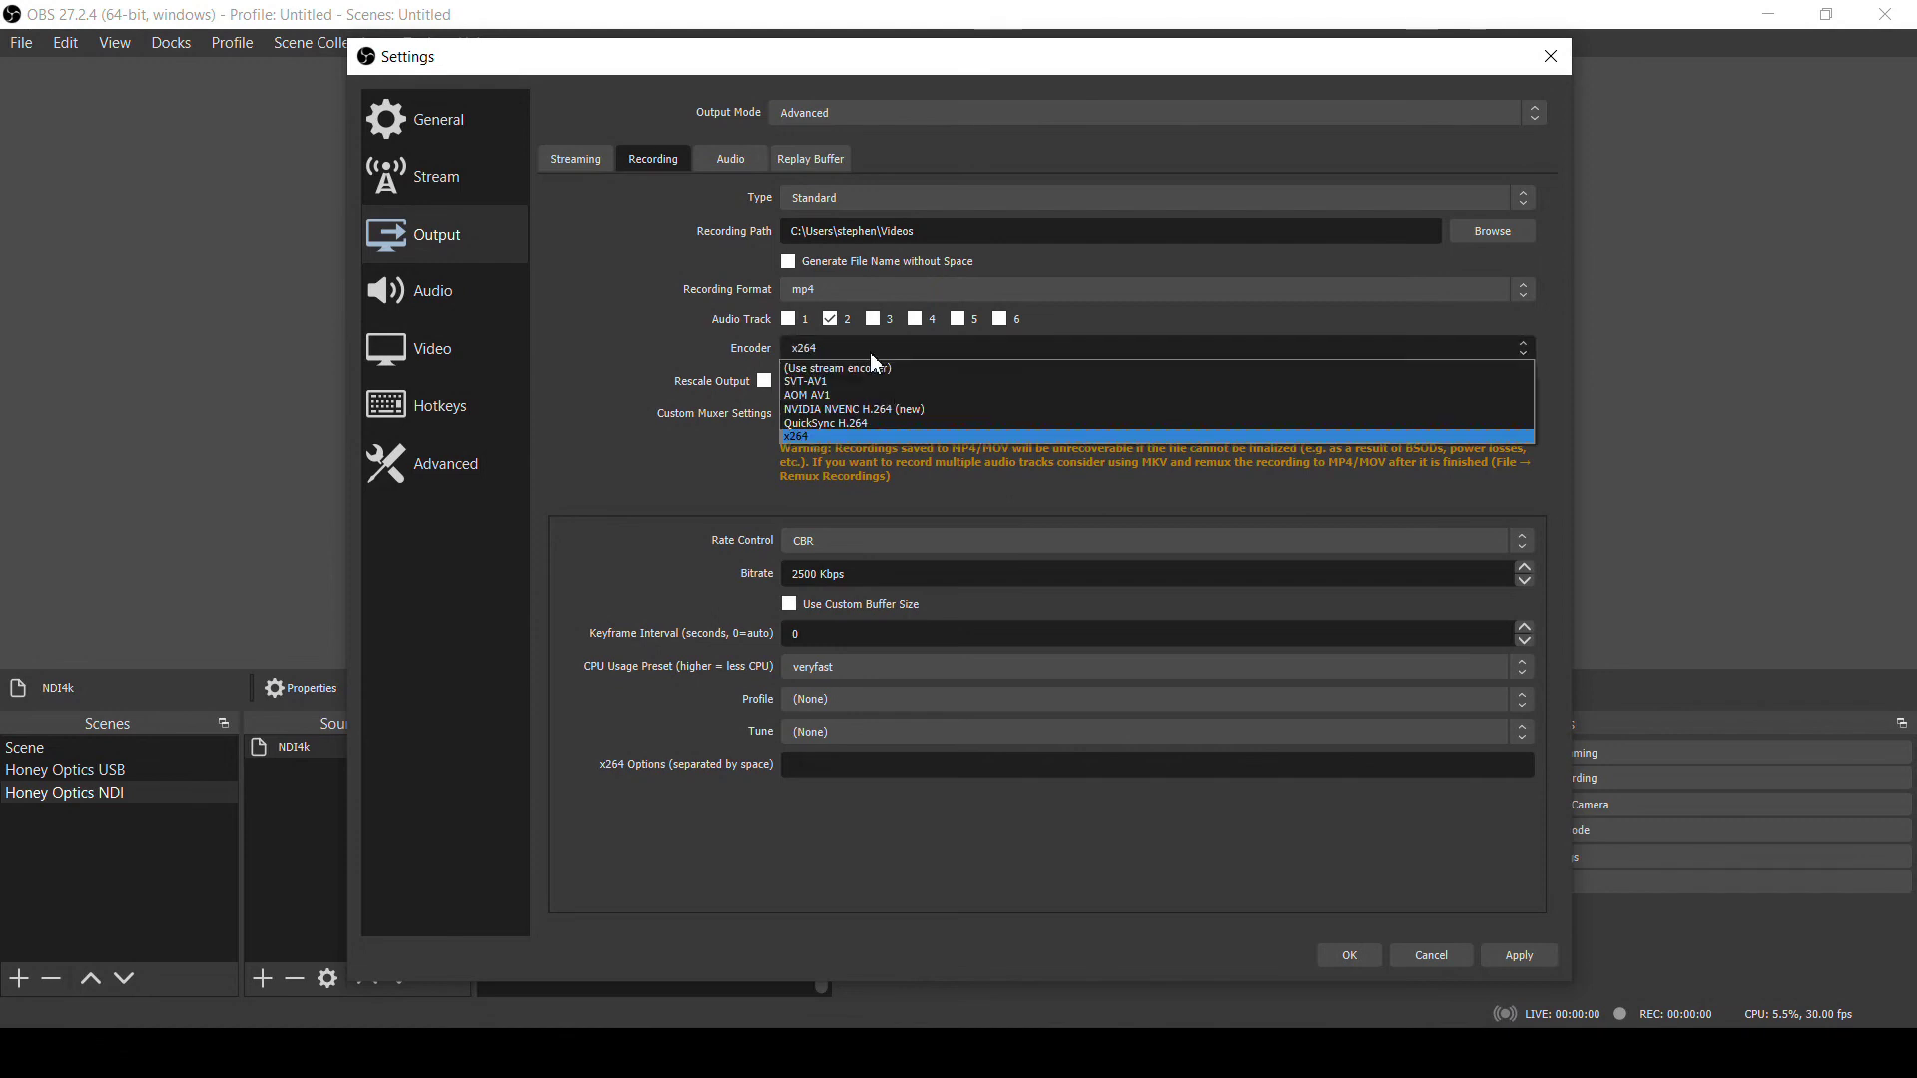
pyautogui.click(881, 410)
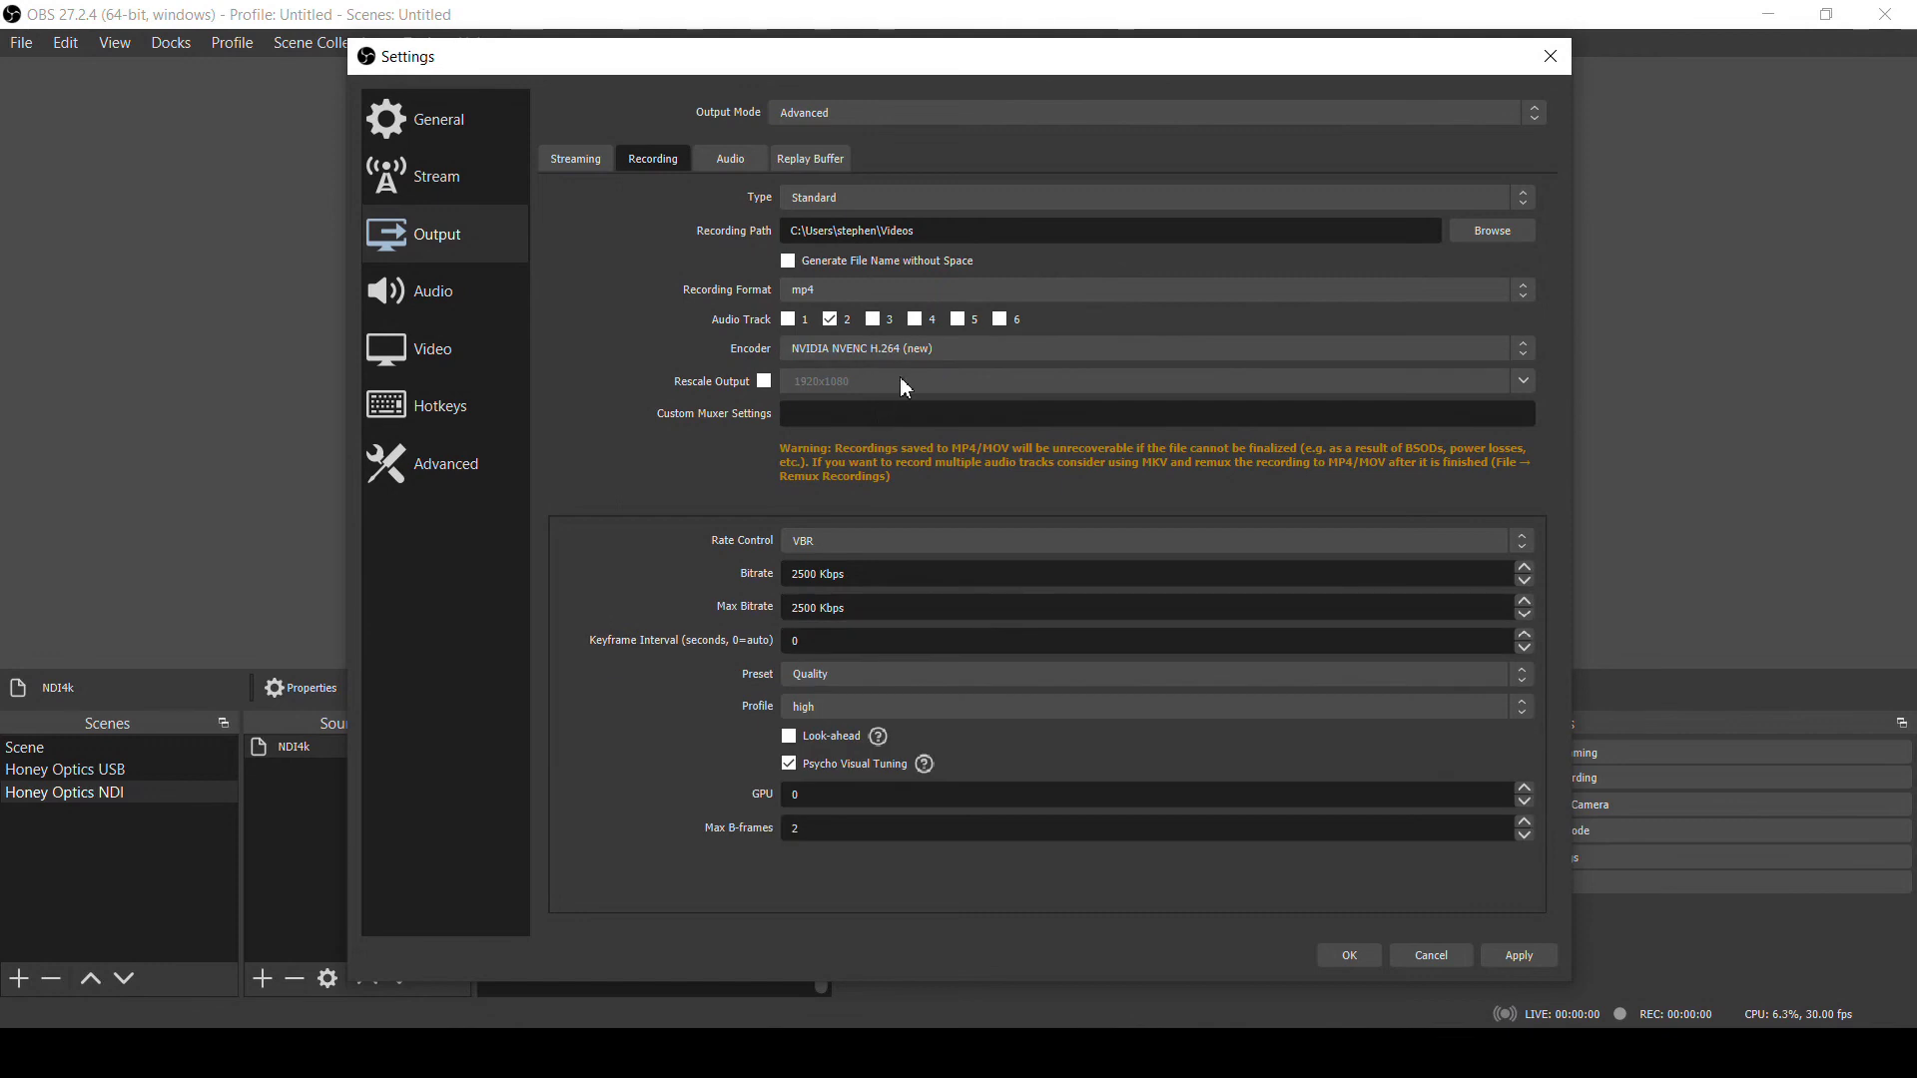
pyautogui.click(917, 352)
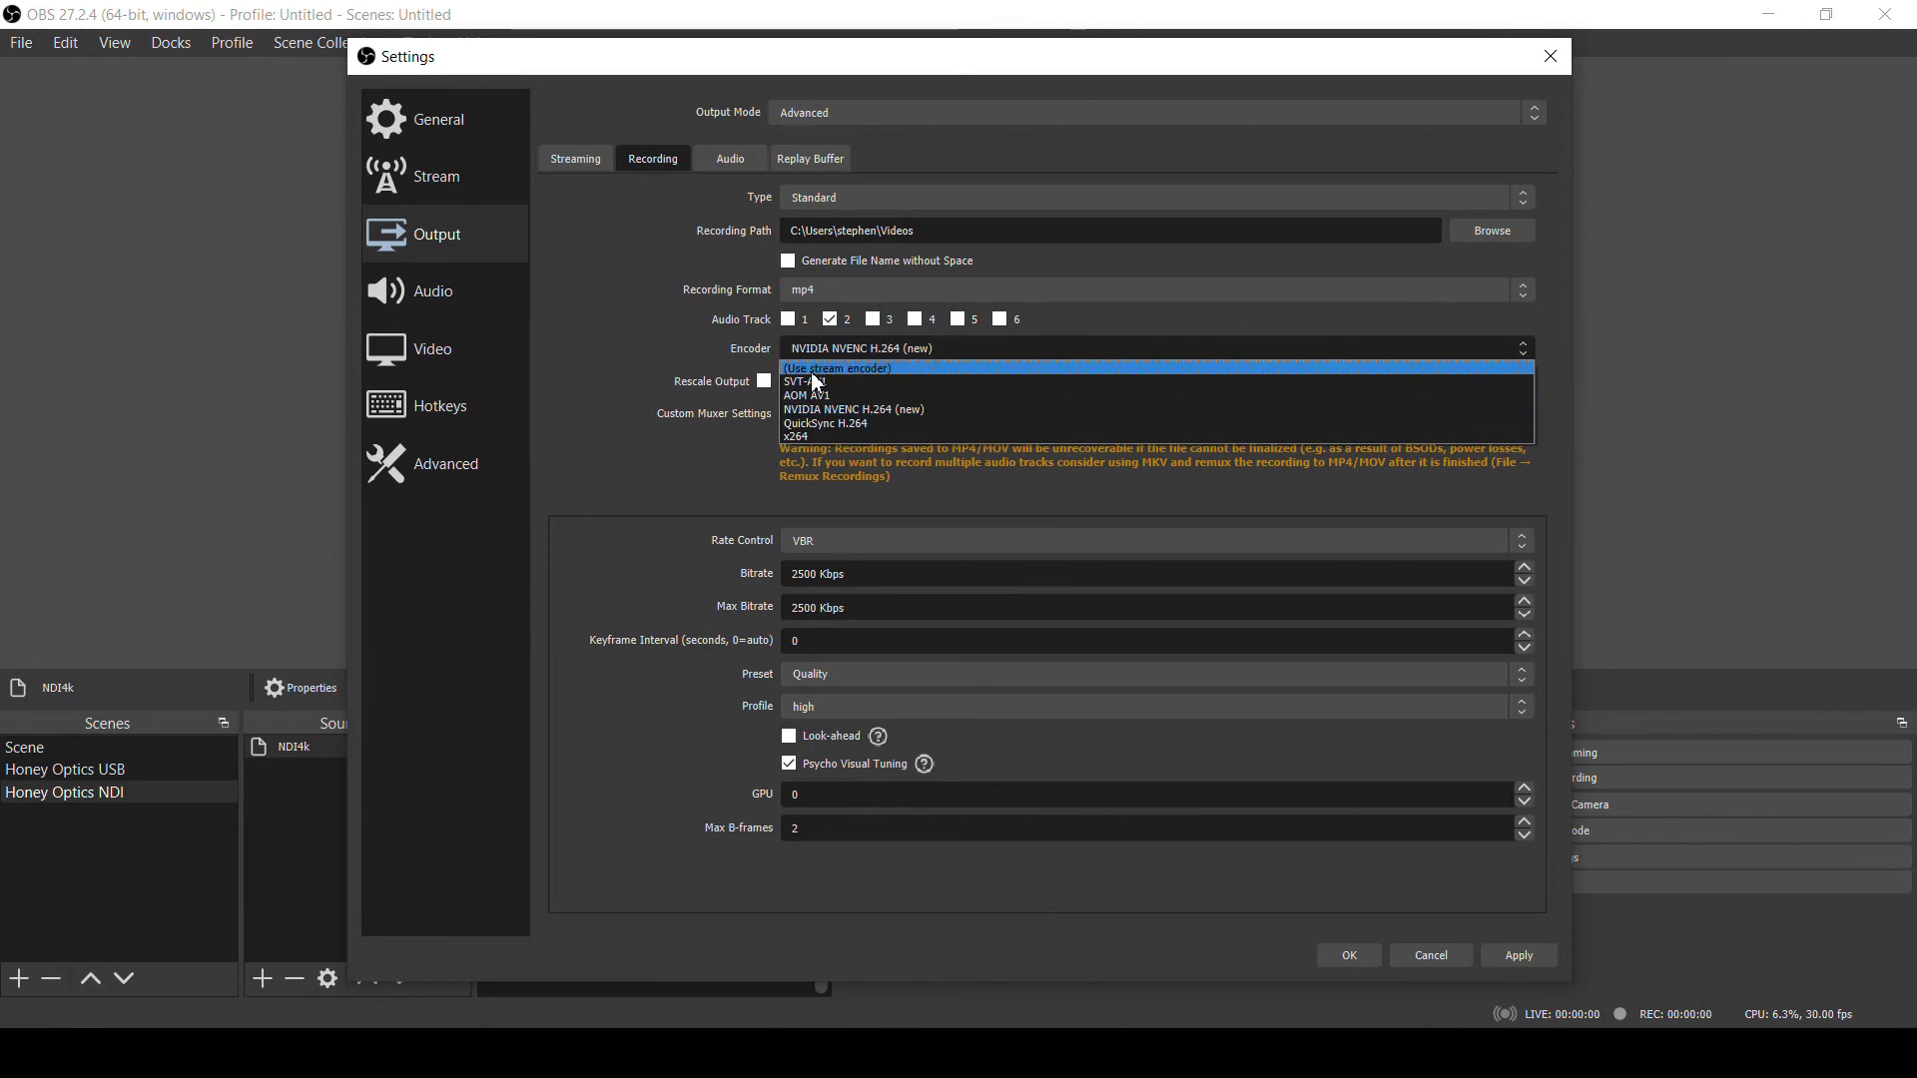
pyautogui.click(881, 370)
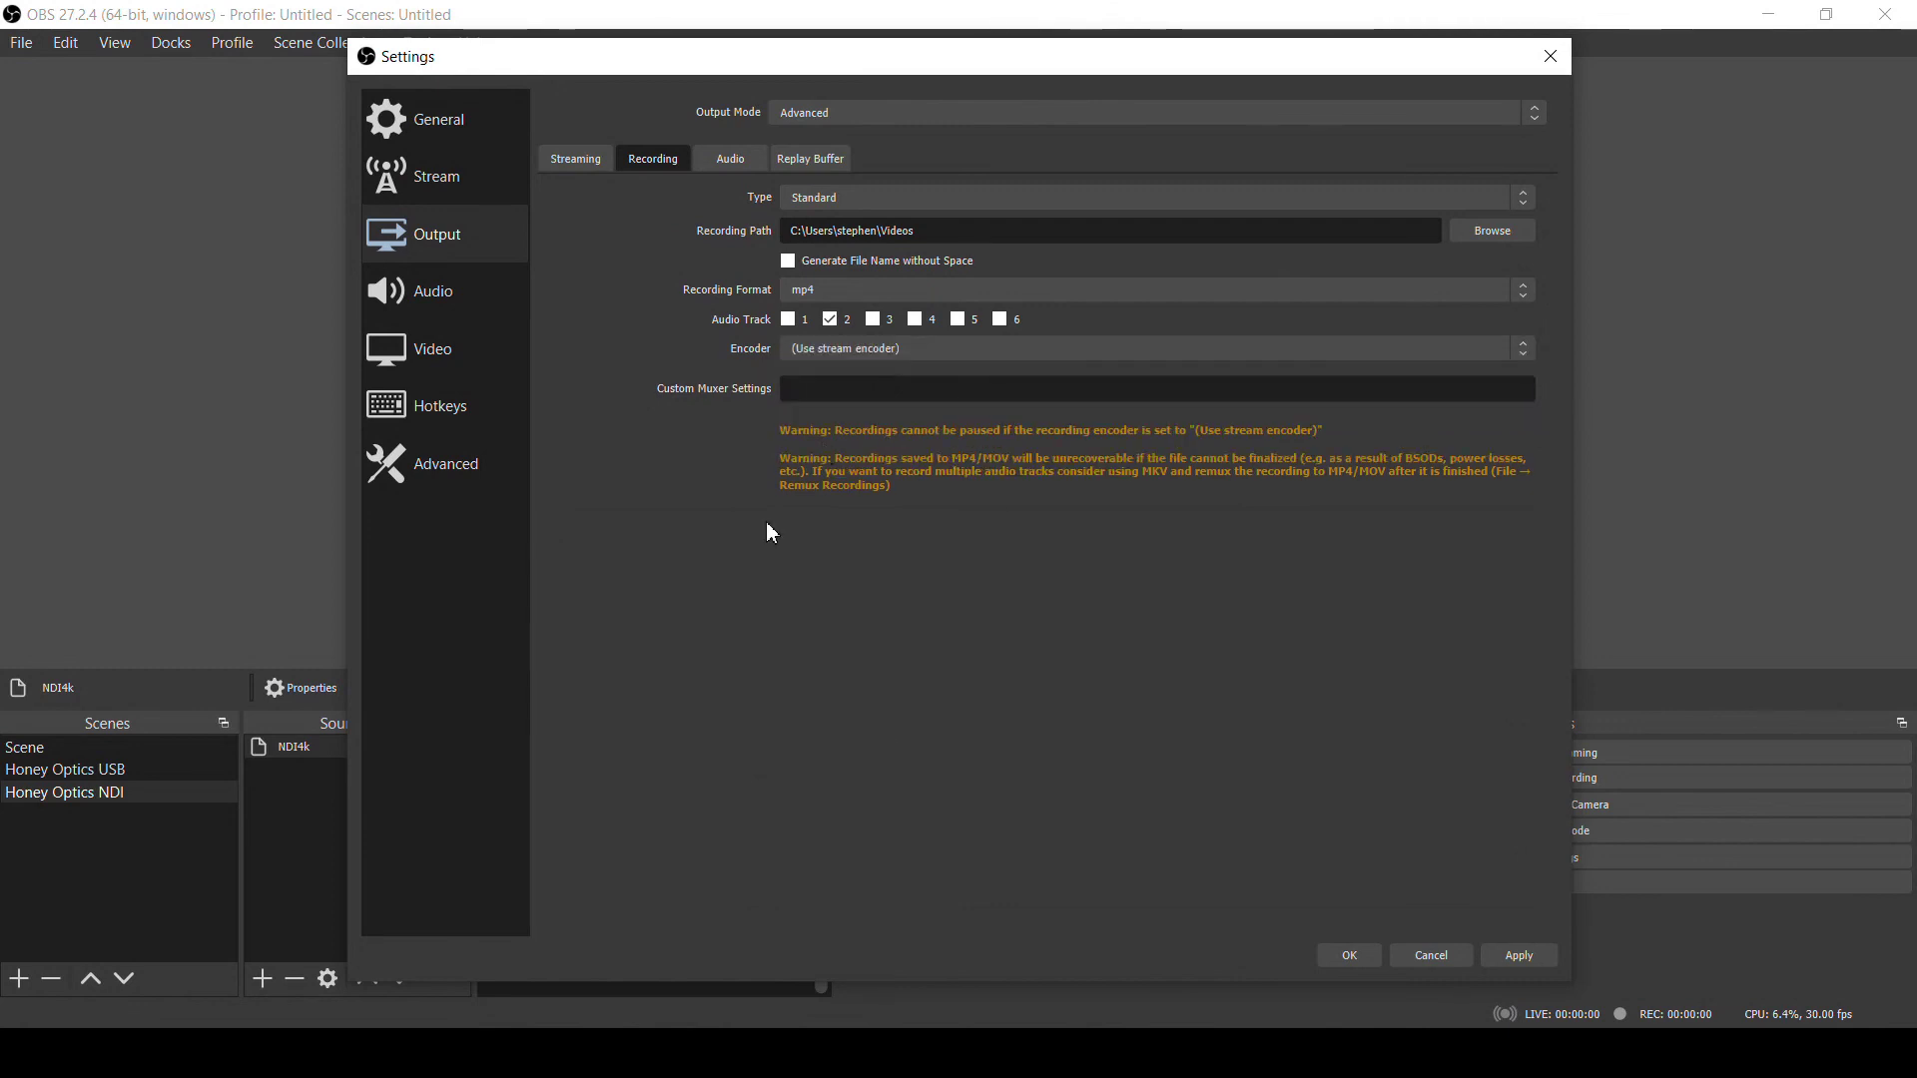
# - Set the recording encoder to NVIDIA NVENC H.264 (new), VBR, 35000 Kbps bitrate, 50000 Kbps max
pyautogui.click(905, 351)
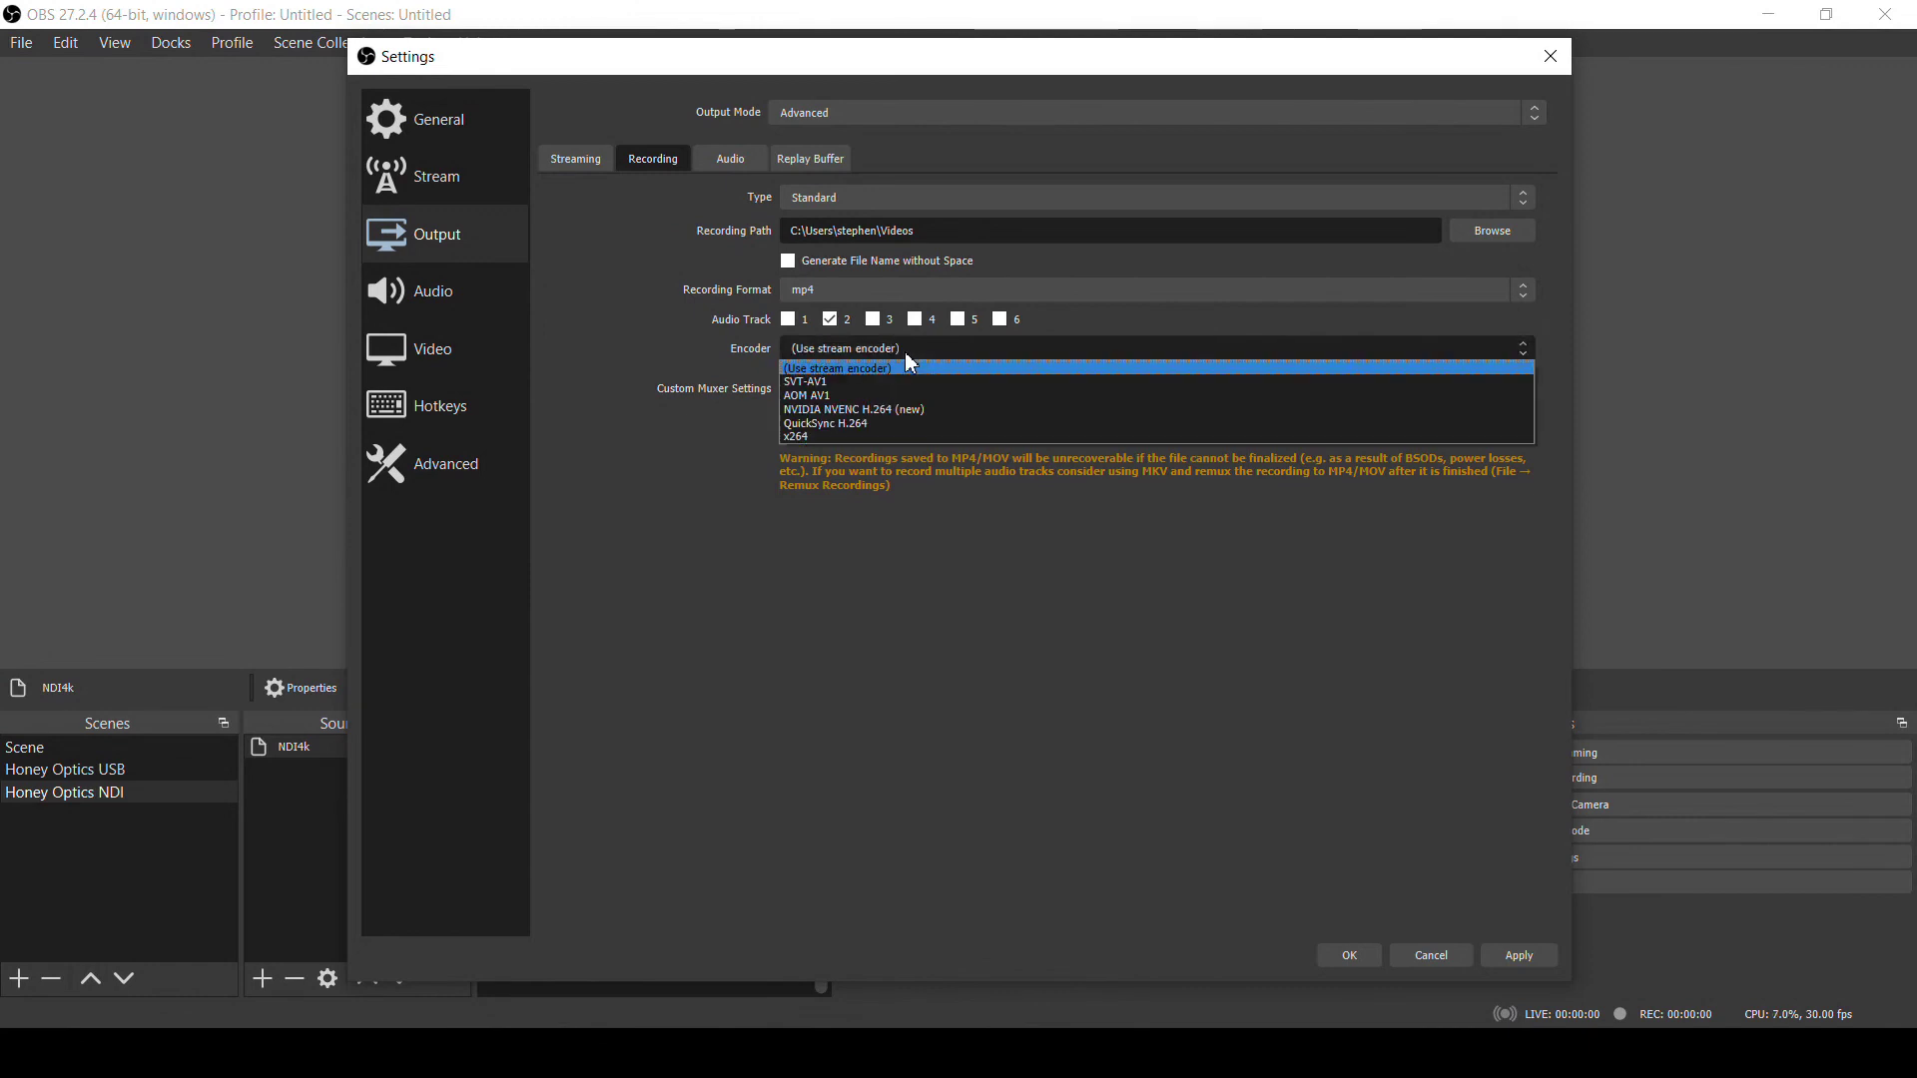
pyautogui.click(910, 411)
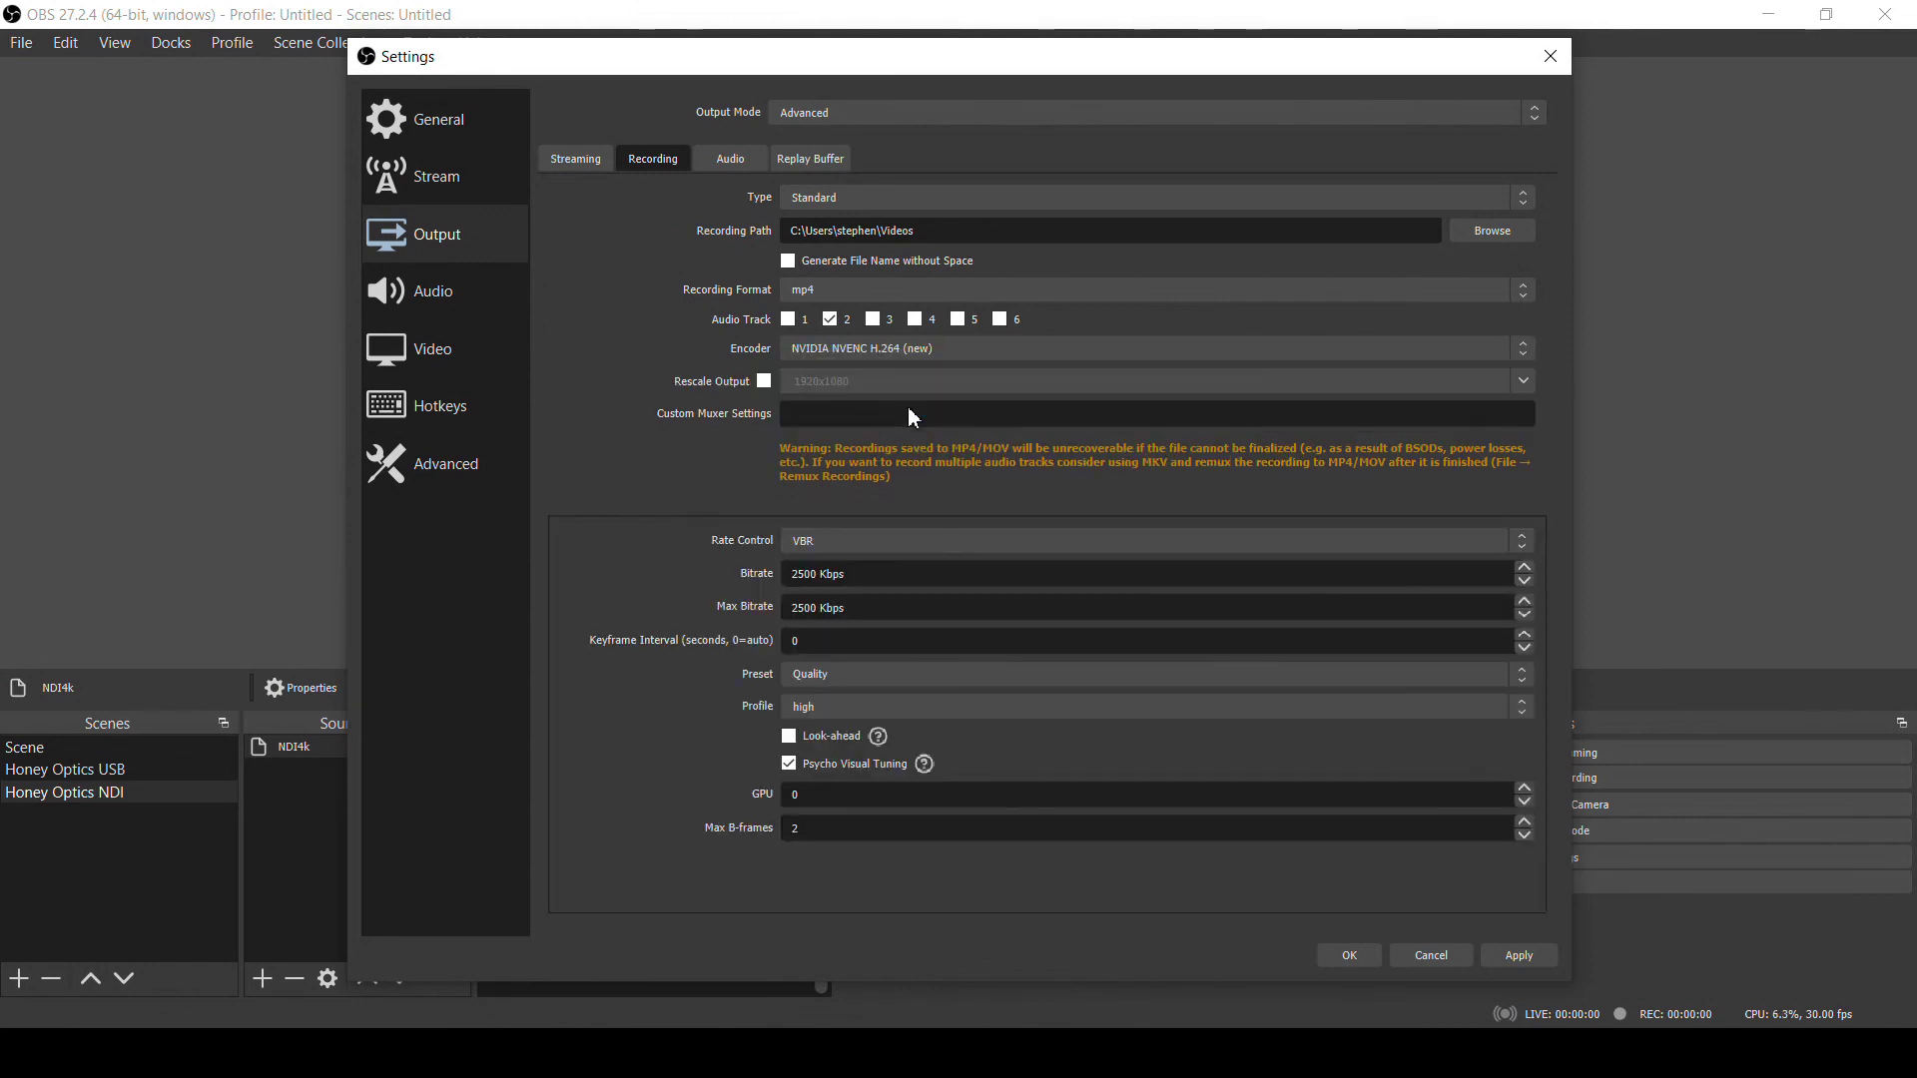
pyautogui.click(882, 547)
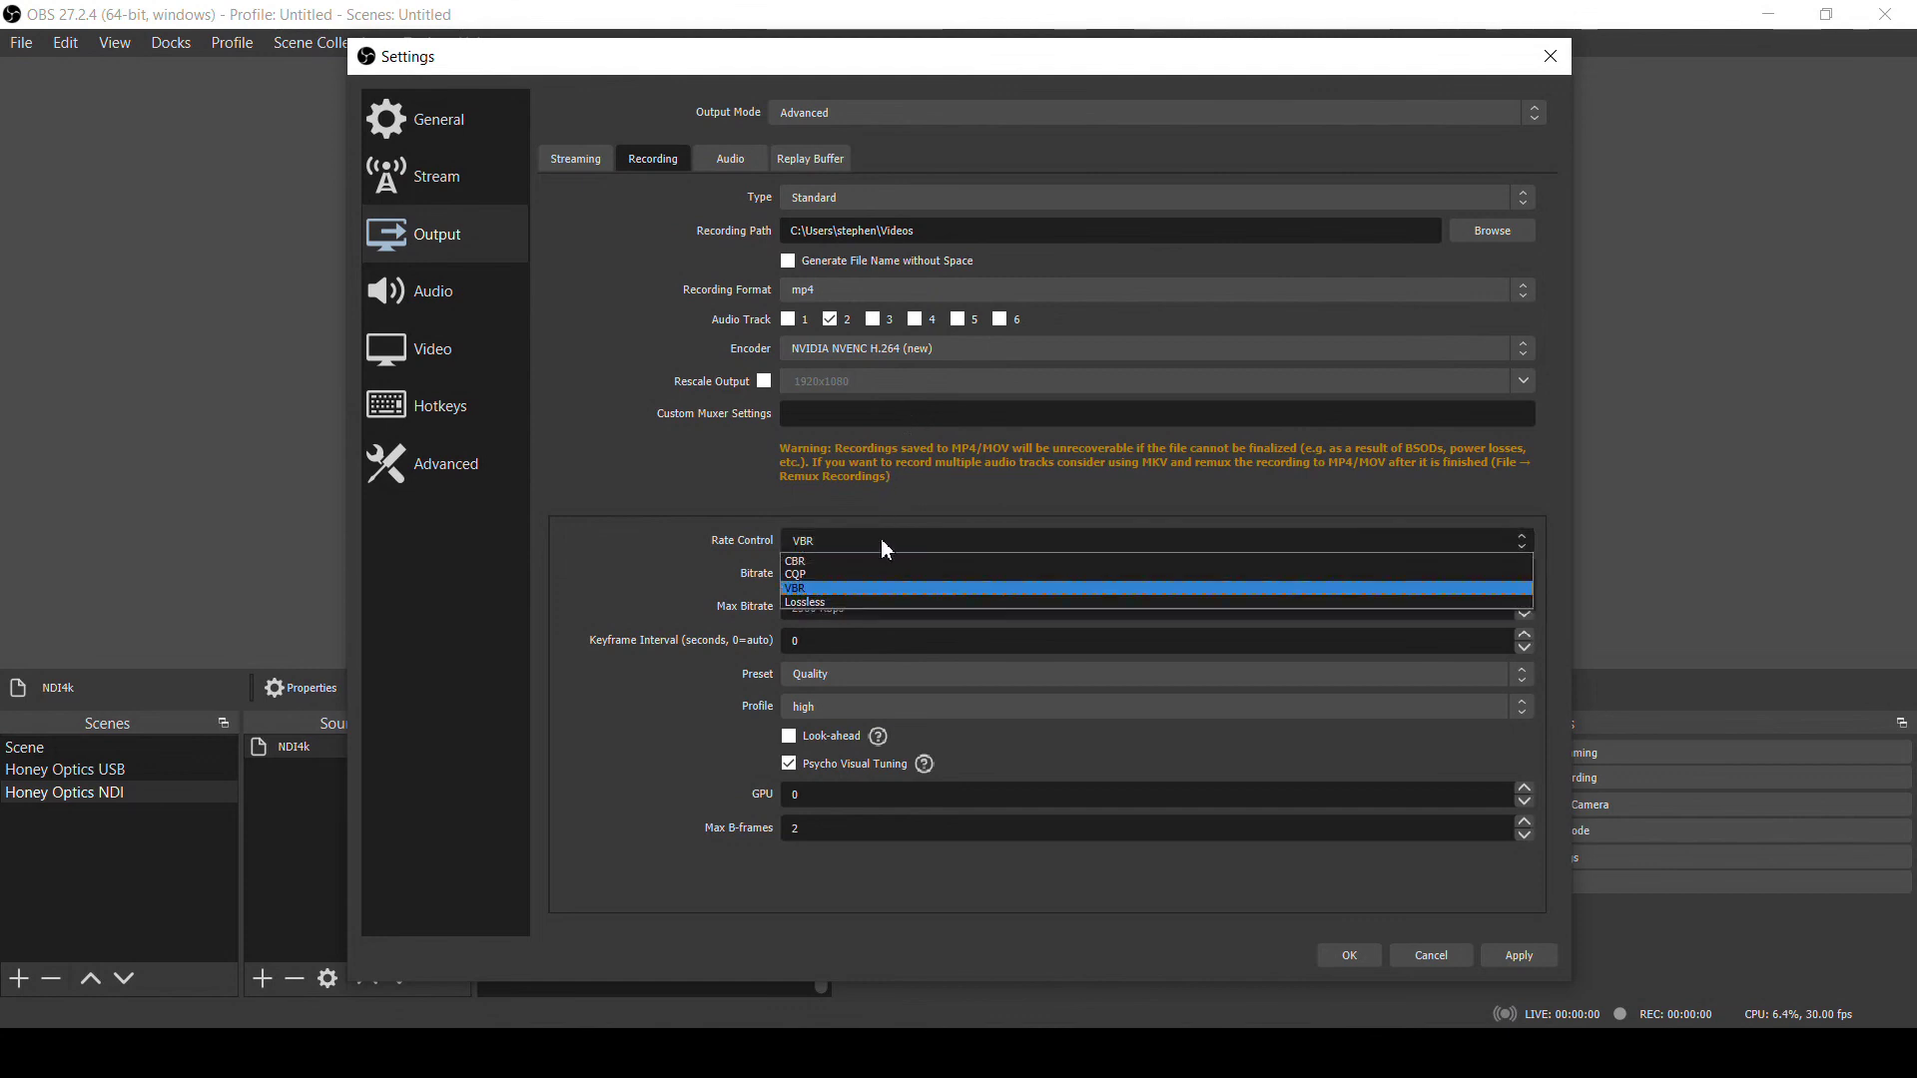
pyautogui.click(880, 545)
pyautogui.moveTo(882, 573); pyautogui.dragTo(720, 580)
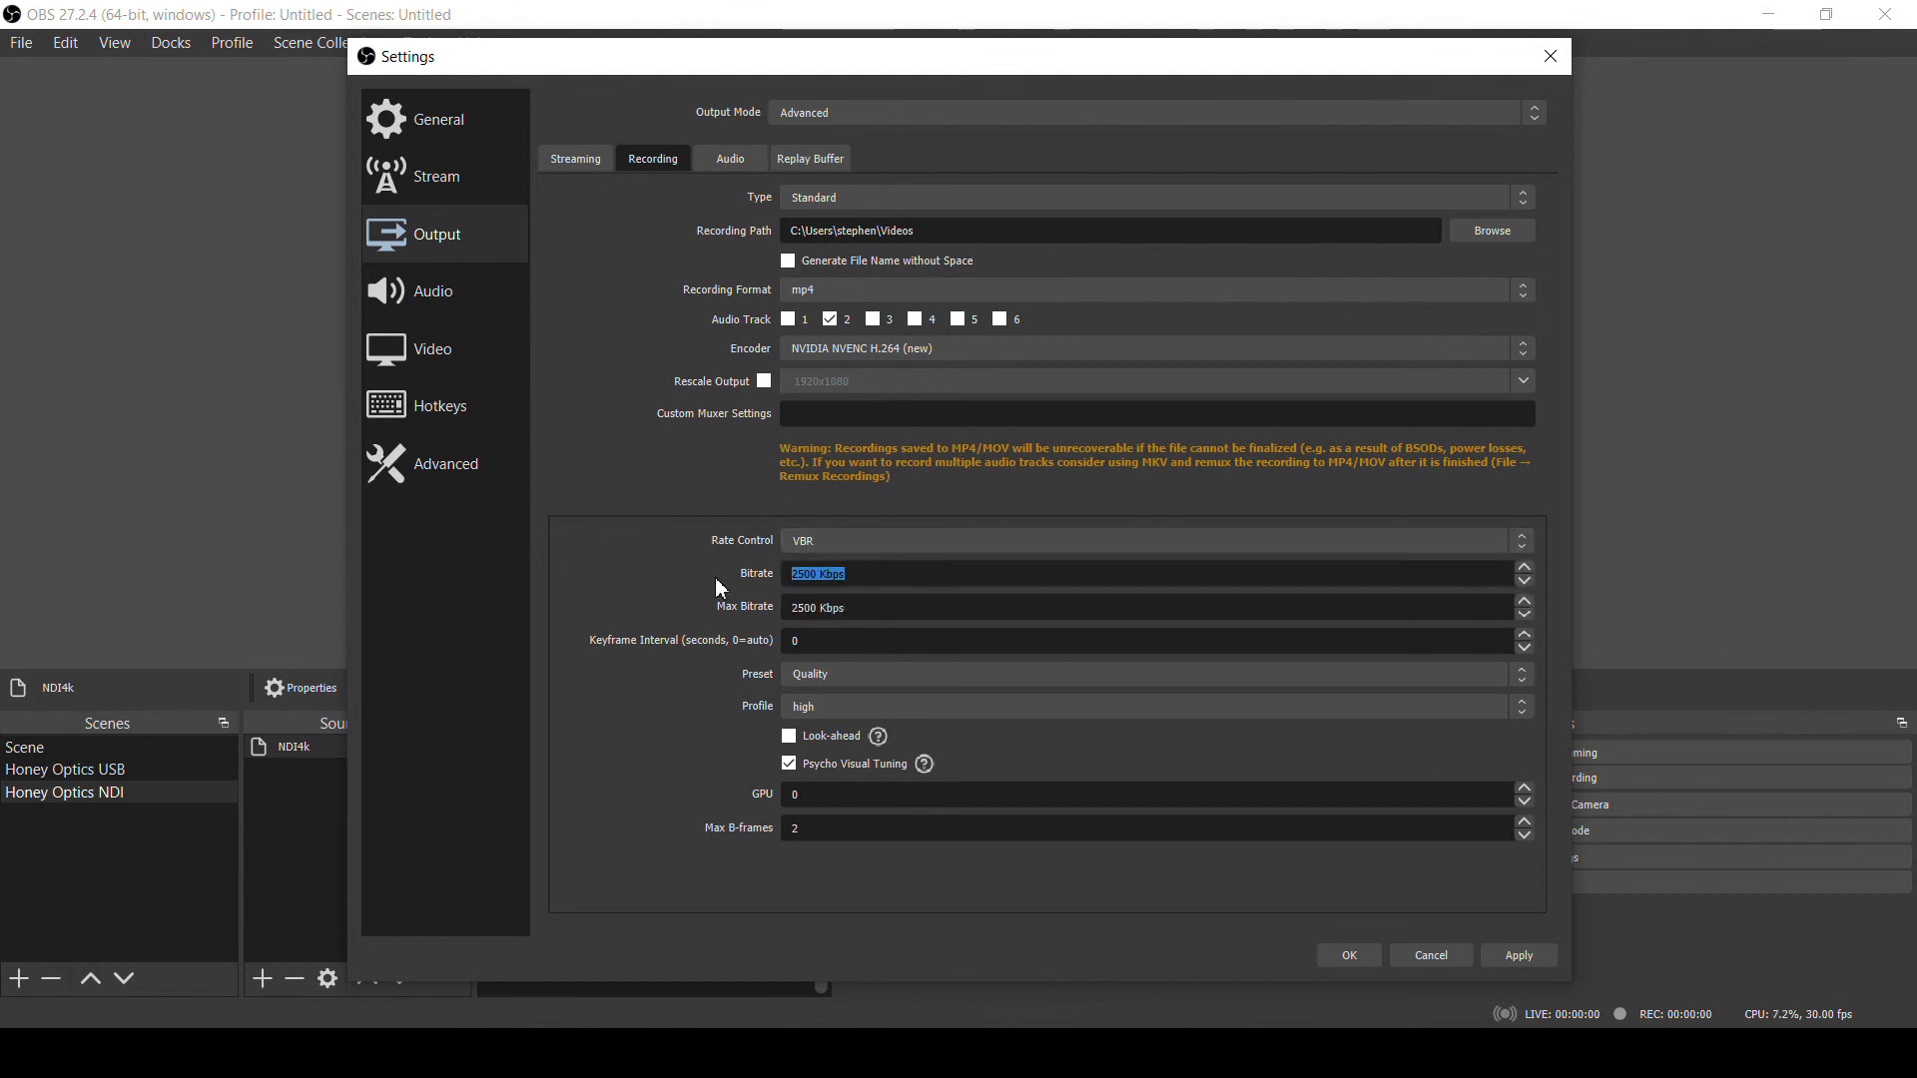
pyautogui.write('3')
pyautogui.write('5000')
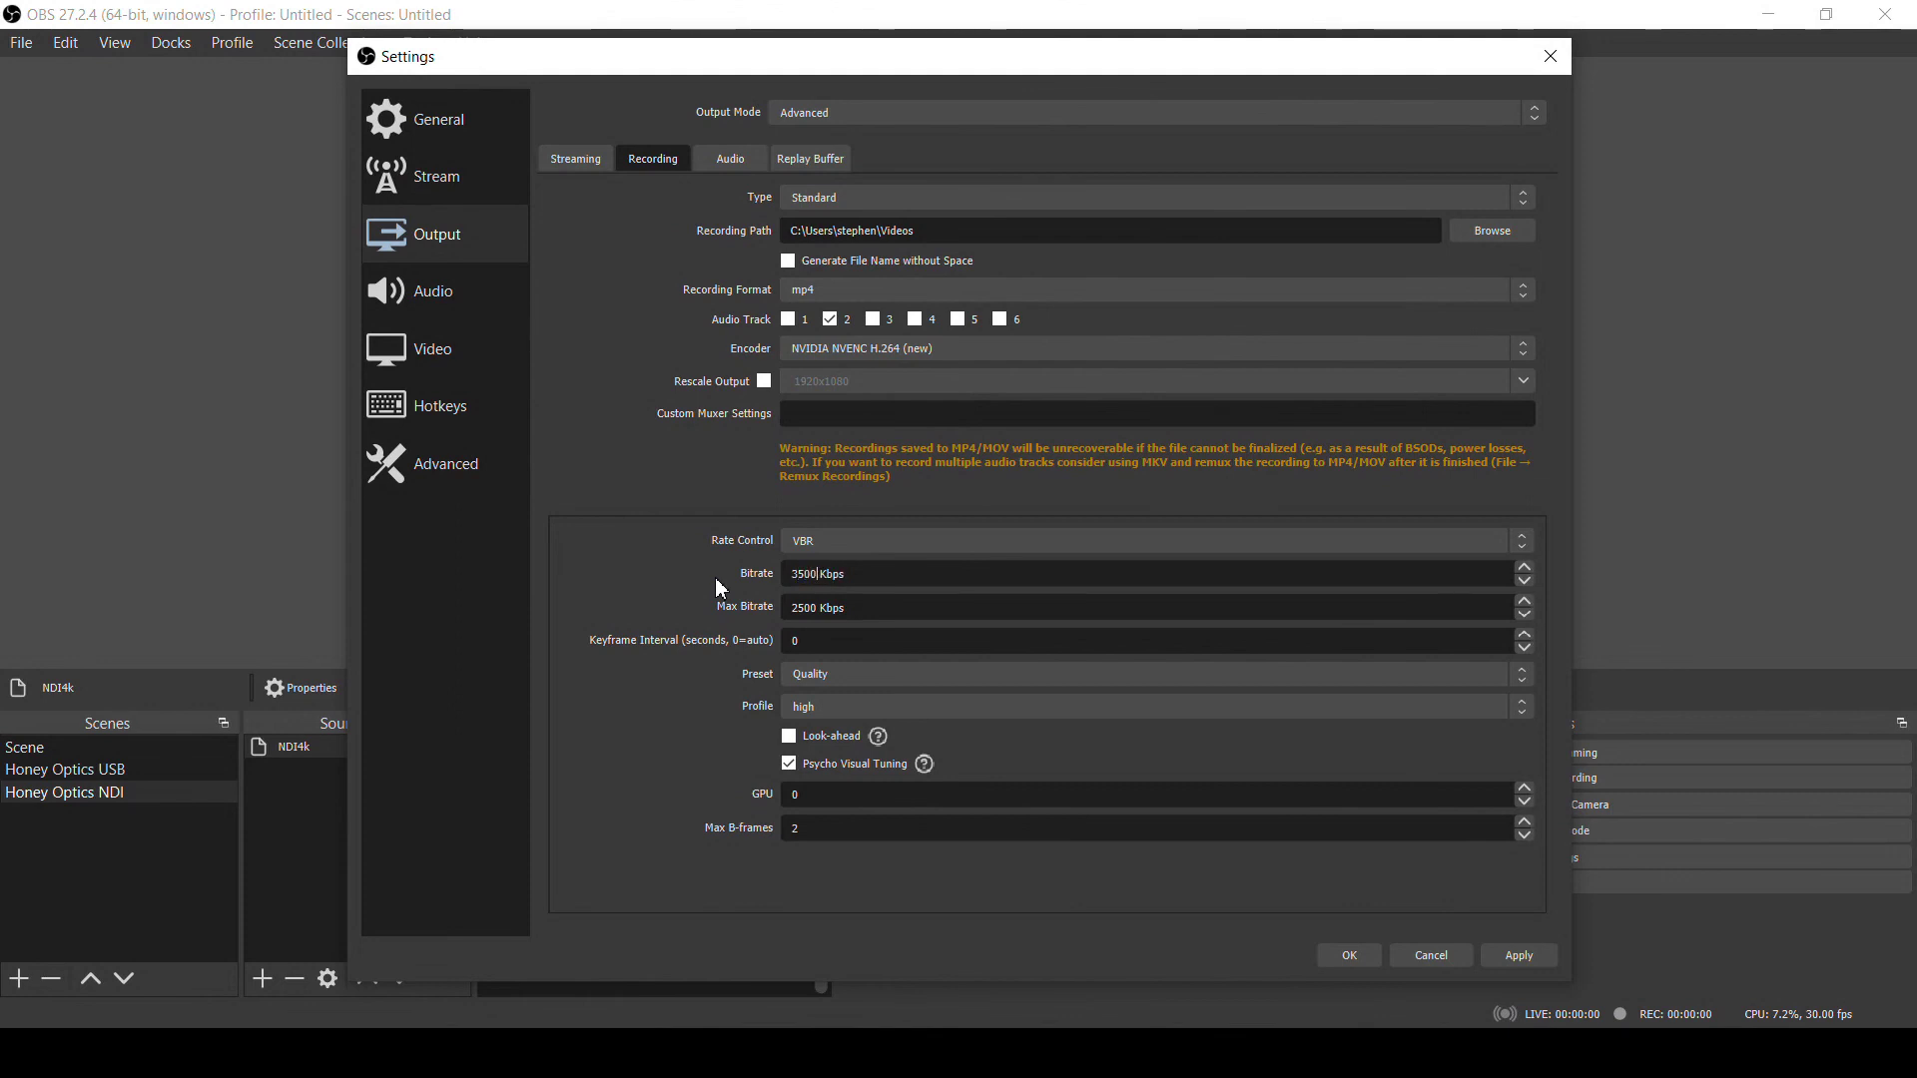
pyautogui.moveTo(866, 611); pyautogui.dragTo(602, 612)
pyautogui.write('50000')
# - Record on audio Track 2 and set its audio bitrate to 320
pyautogui.click(833, 322)
pyautogui.click(835, 324)
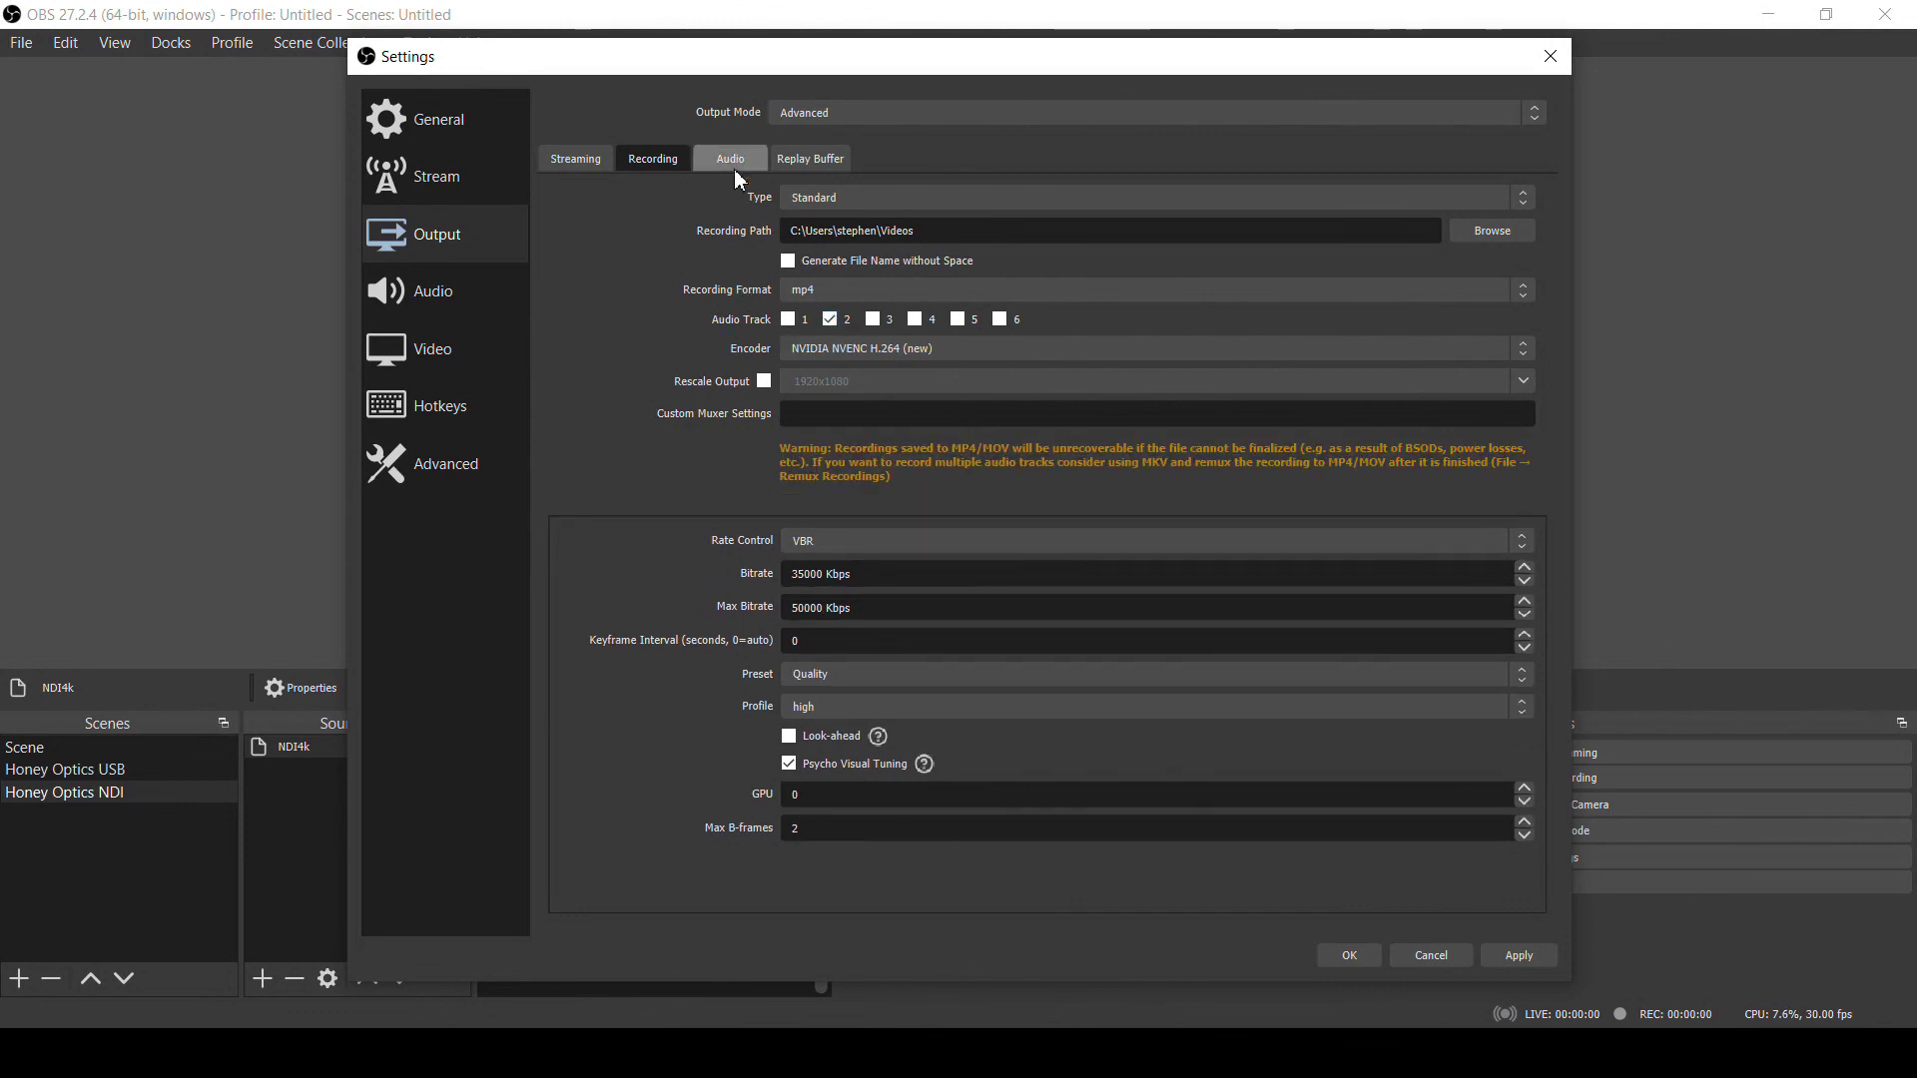
pyautogui.click(737, 167)
pyautogui.click(843, 365)
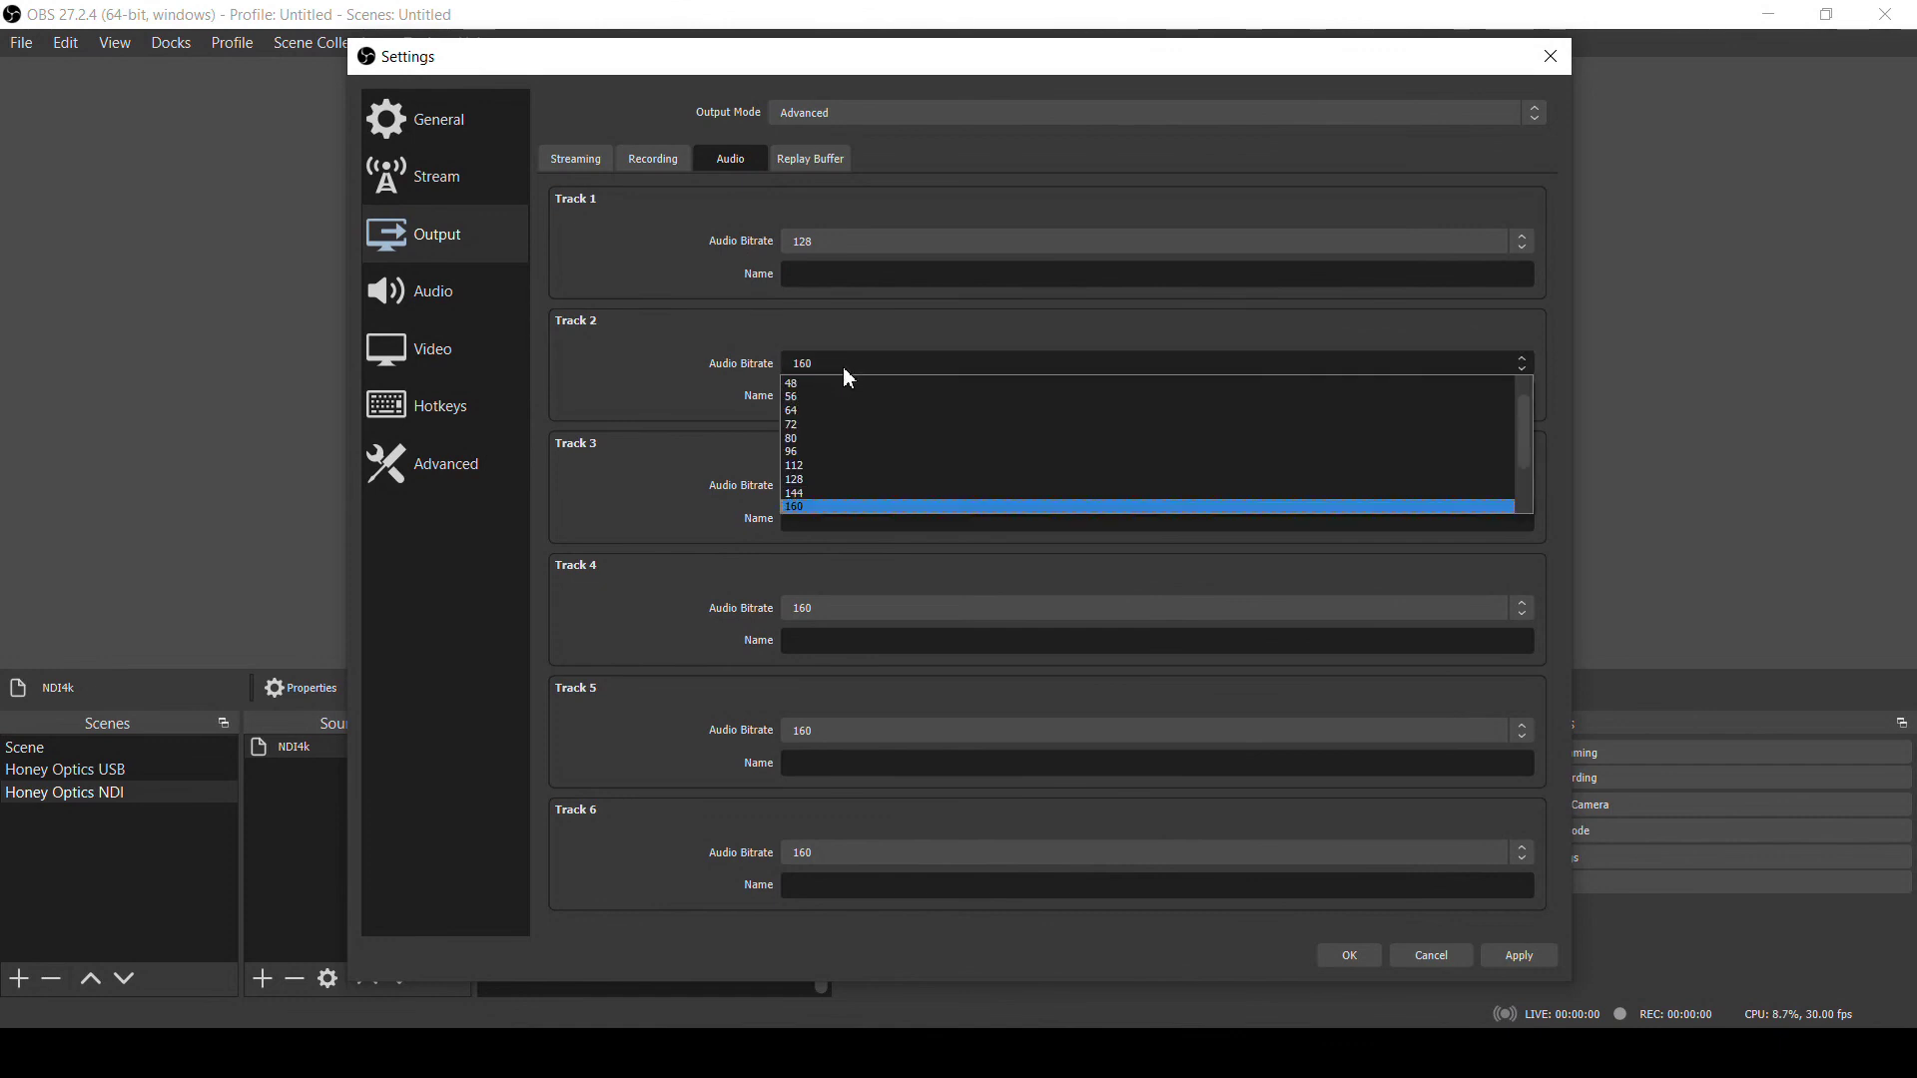
pyautogui.scroll(-2, 852, 459)
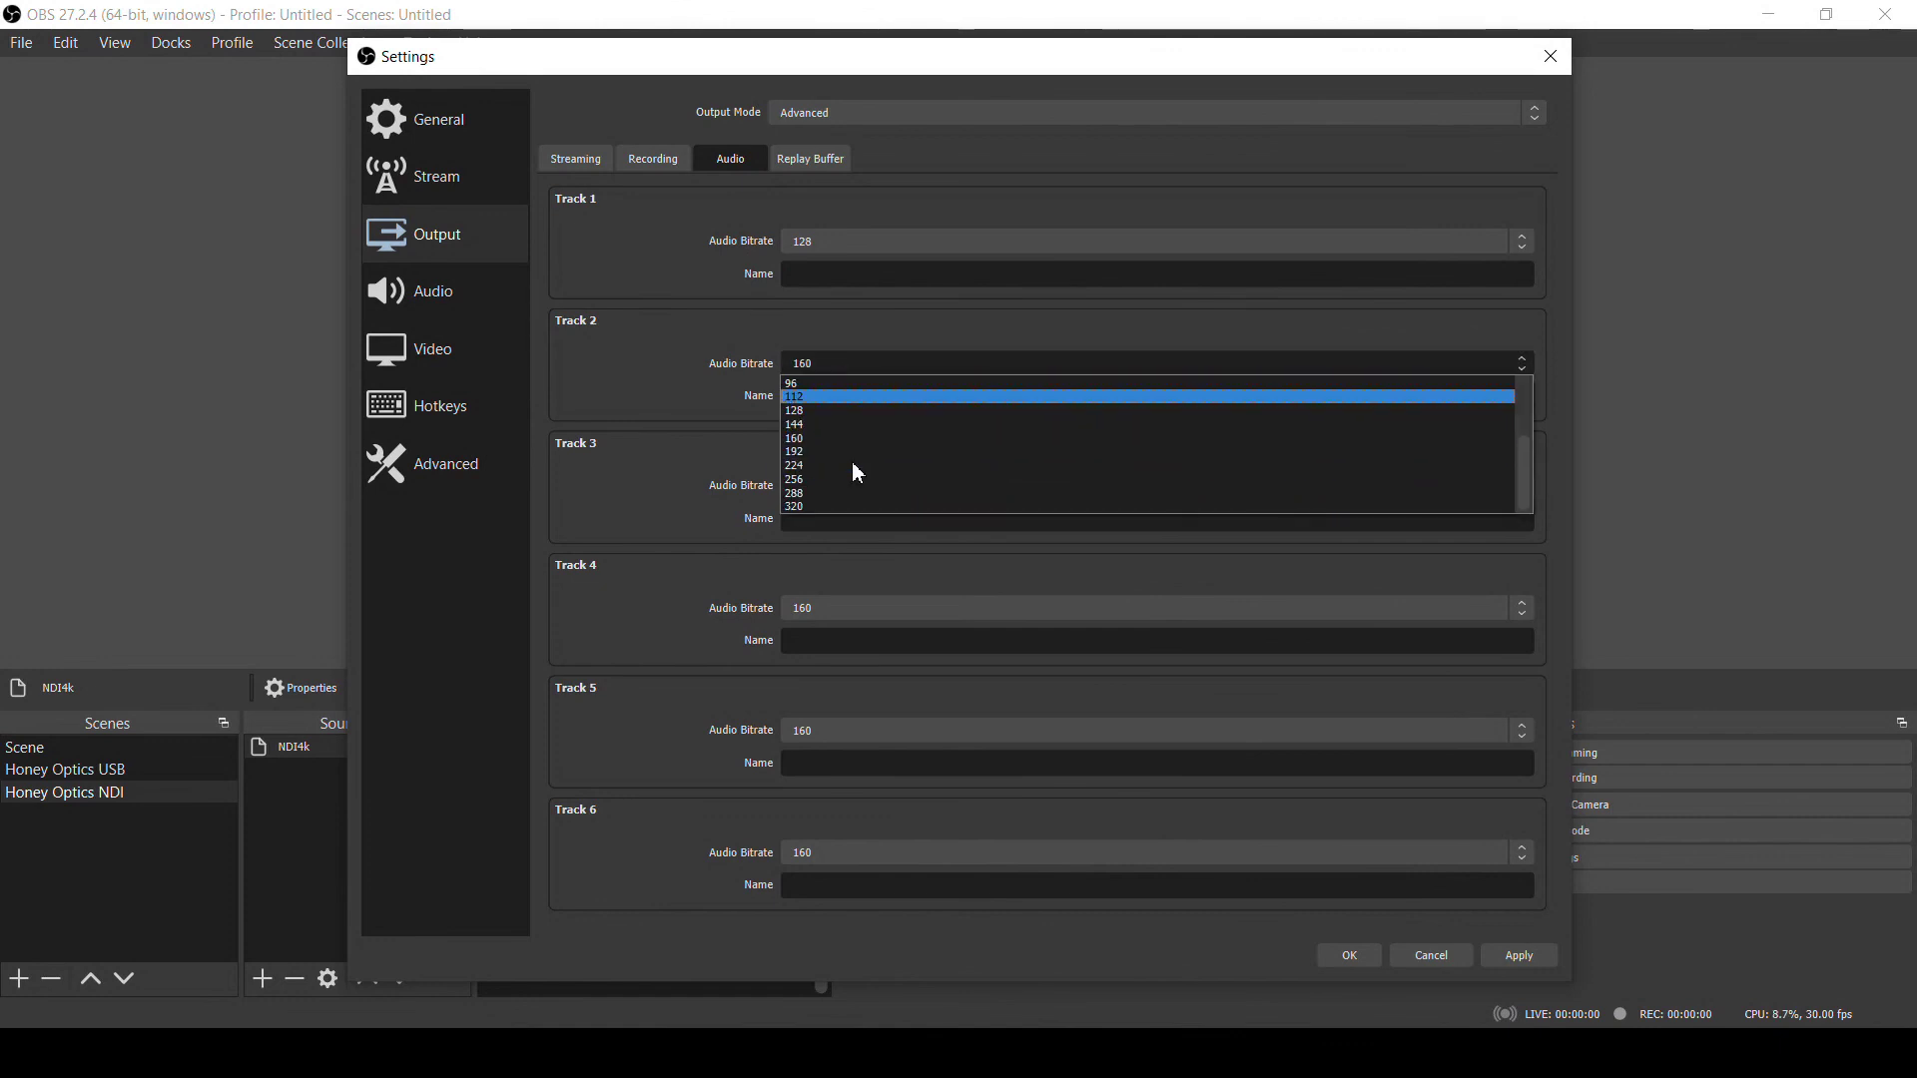
pyautogui.click(821, 507)
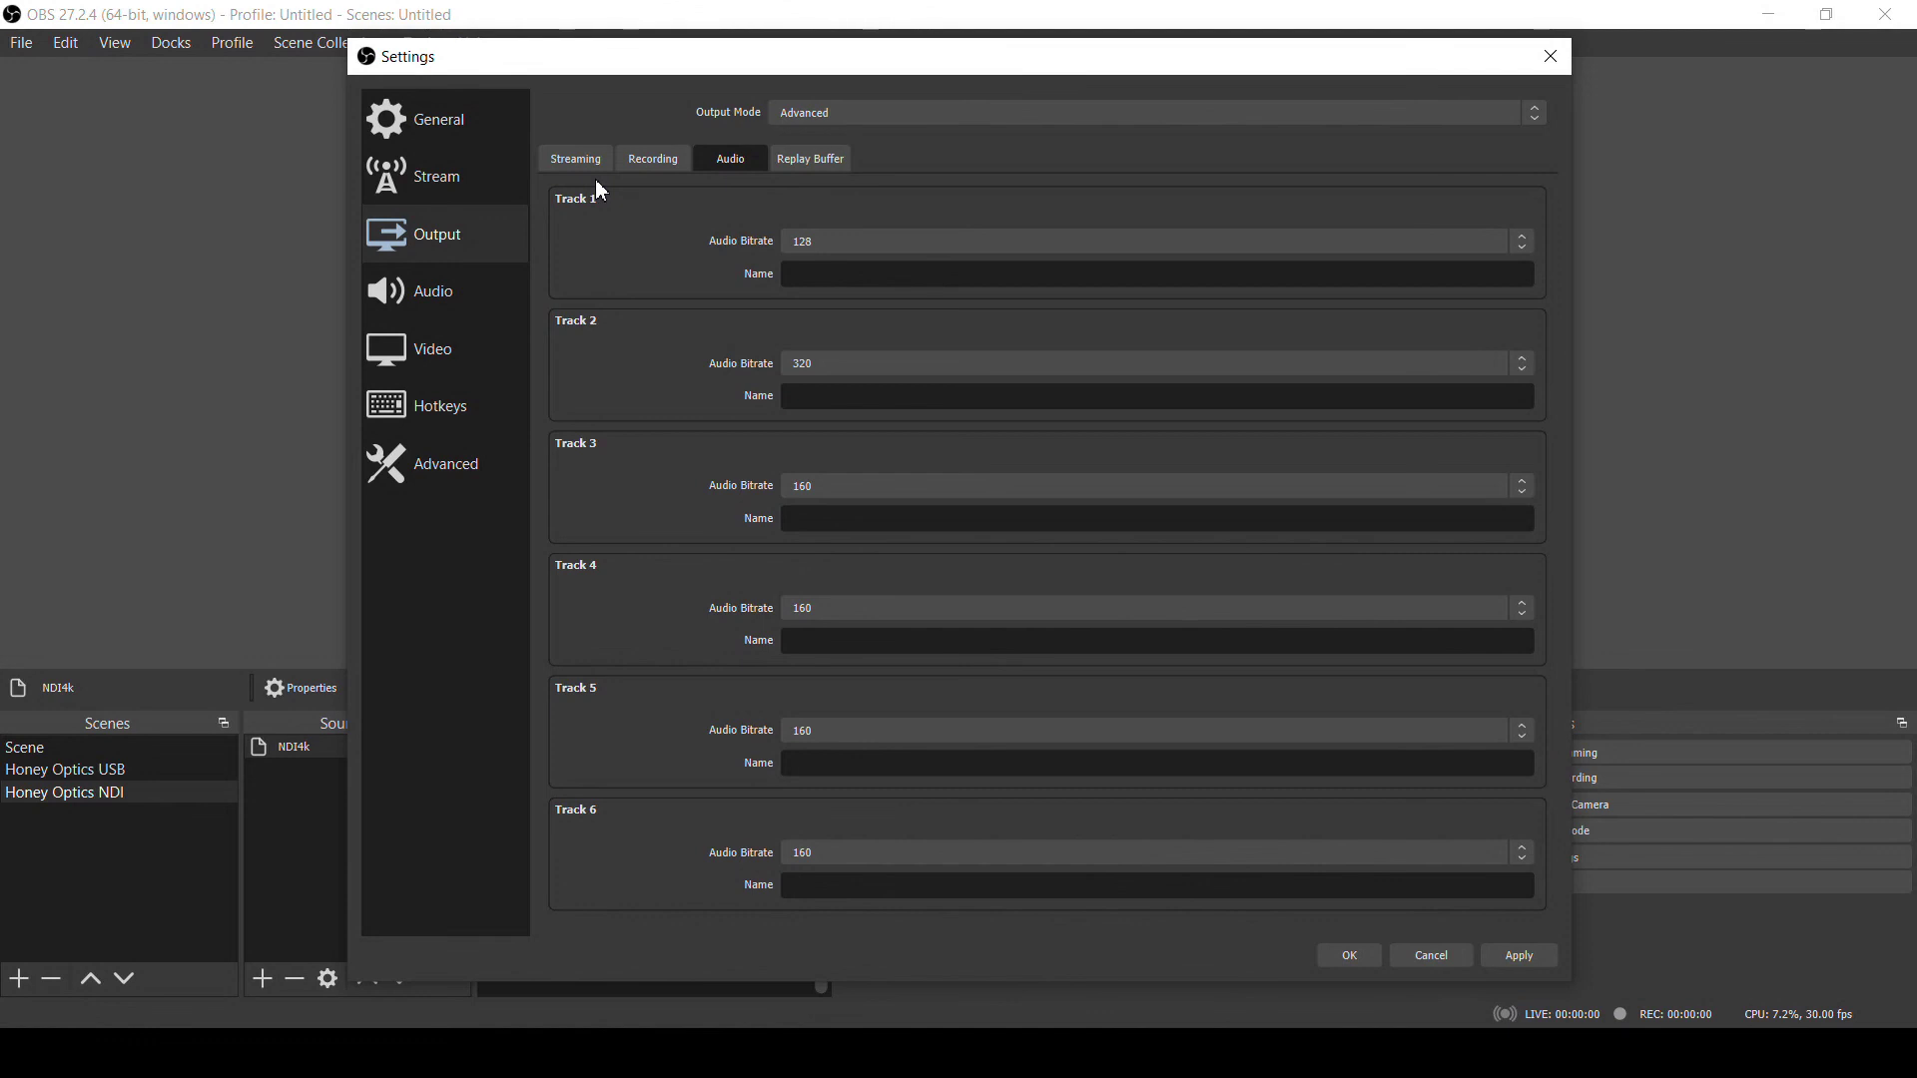
# - Keep YouTube - RTMPS as the Stream service with the connected account and apply the settings
pyautogui.click(436, 173)
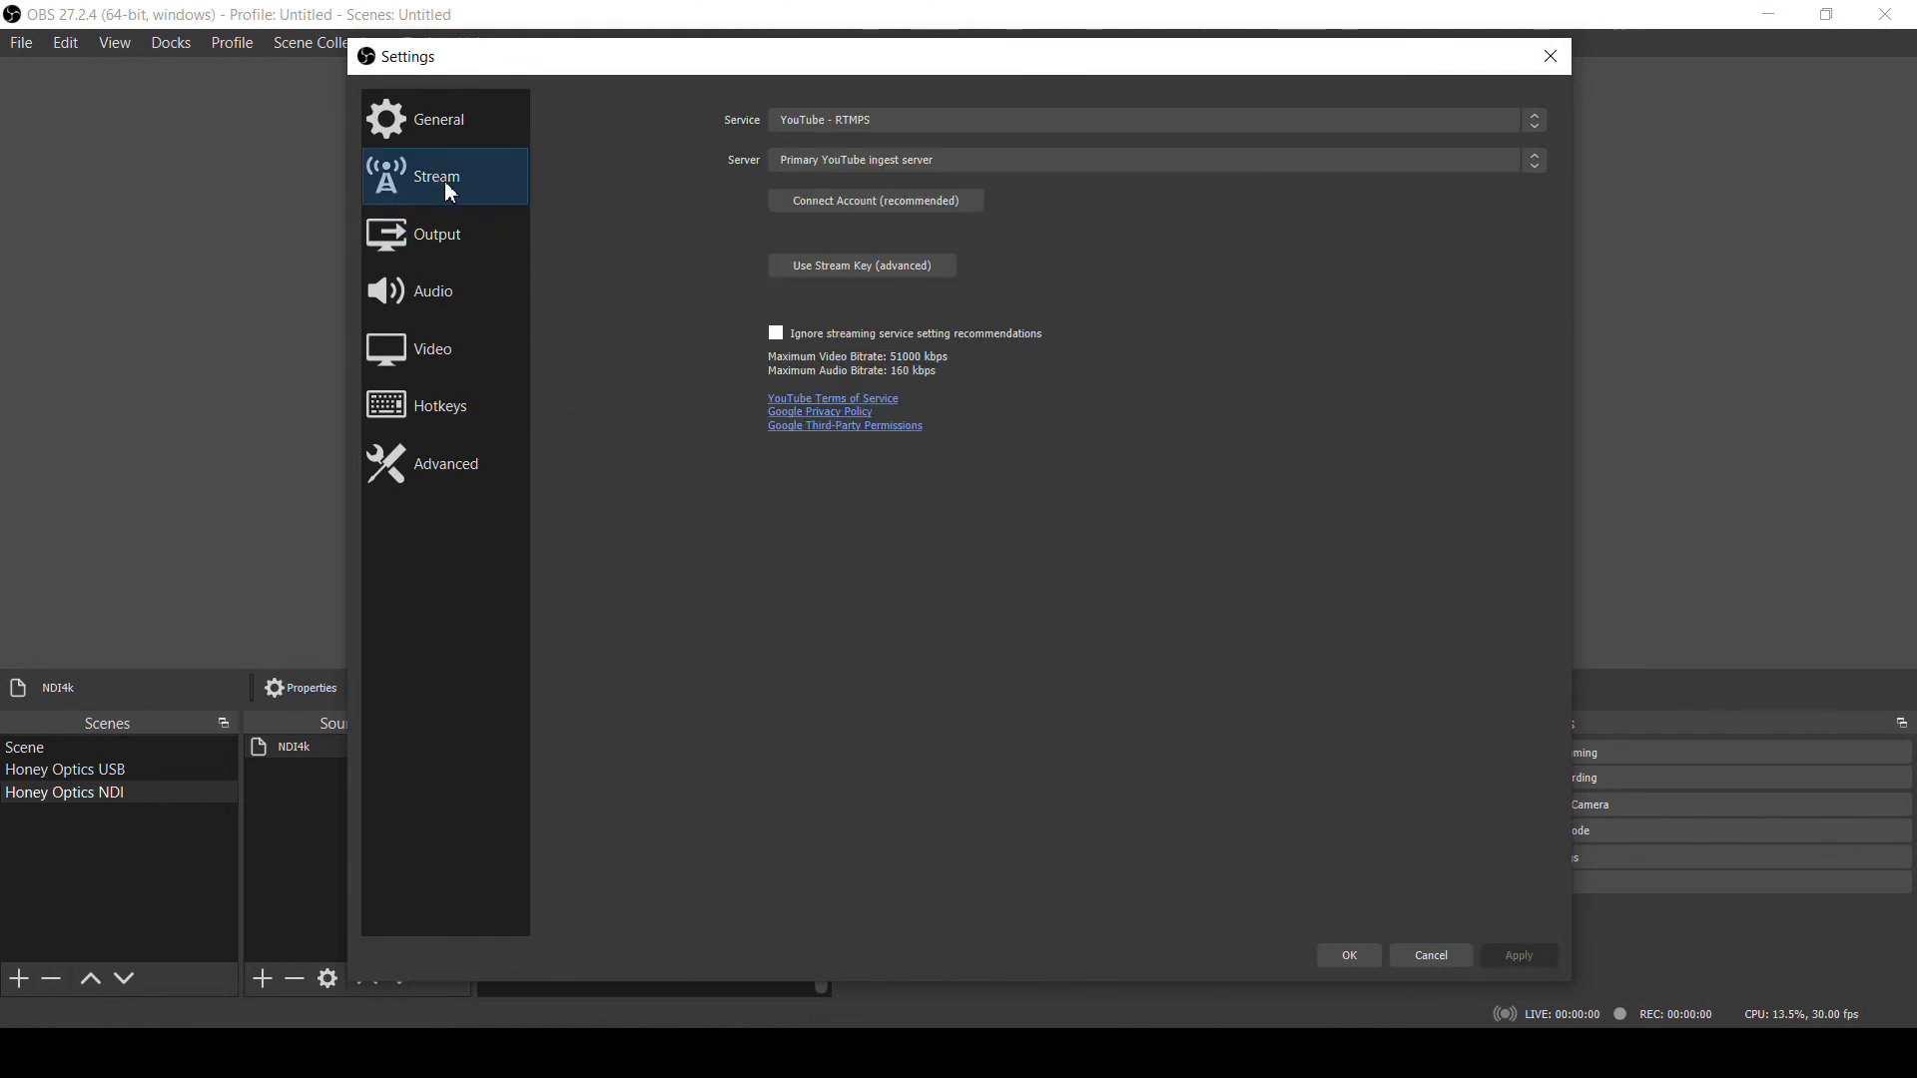
pyautogui.click(892, 122)
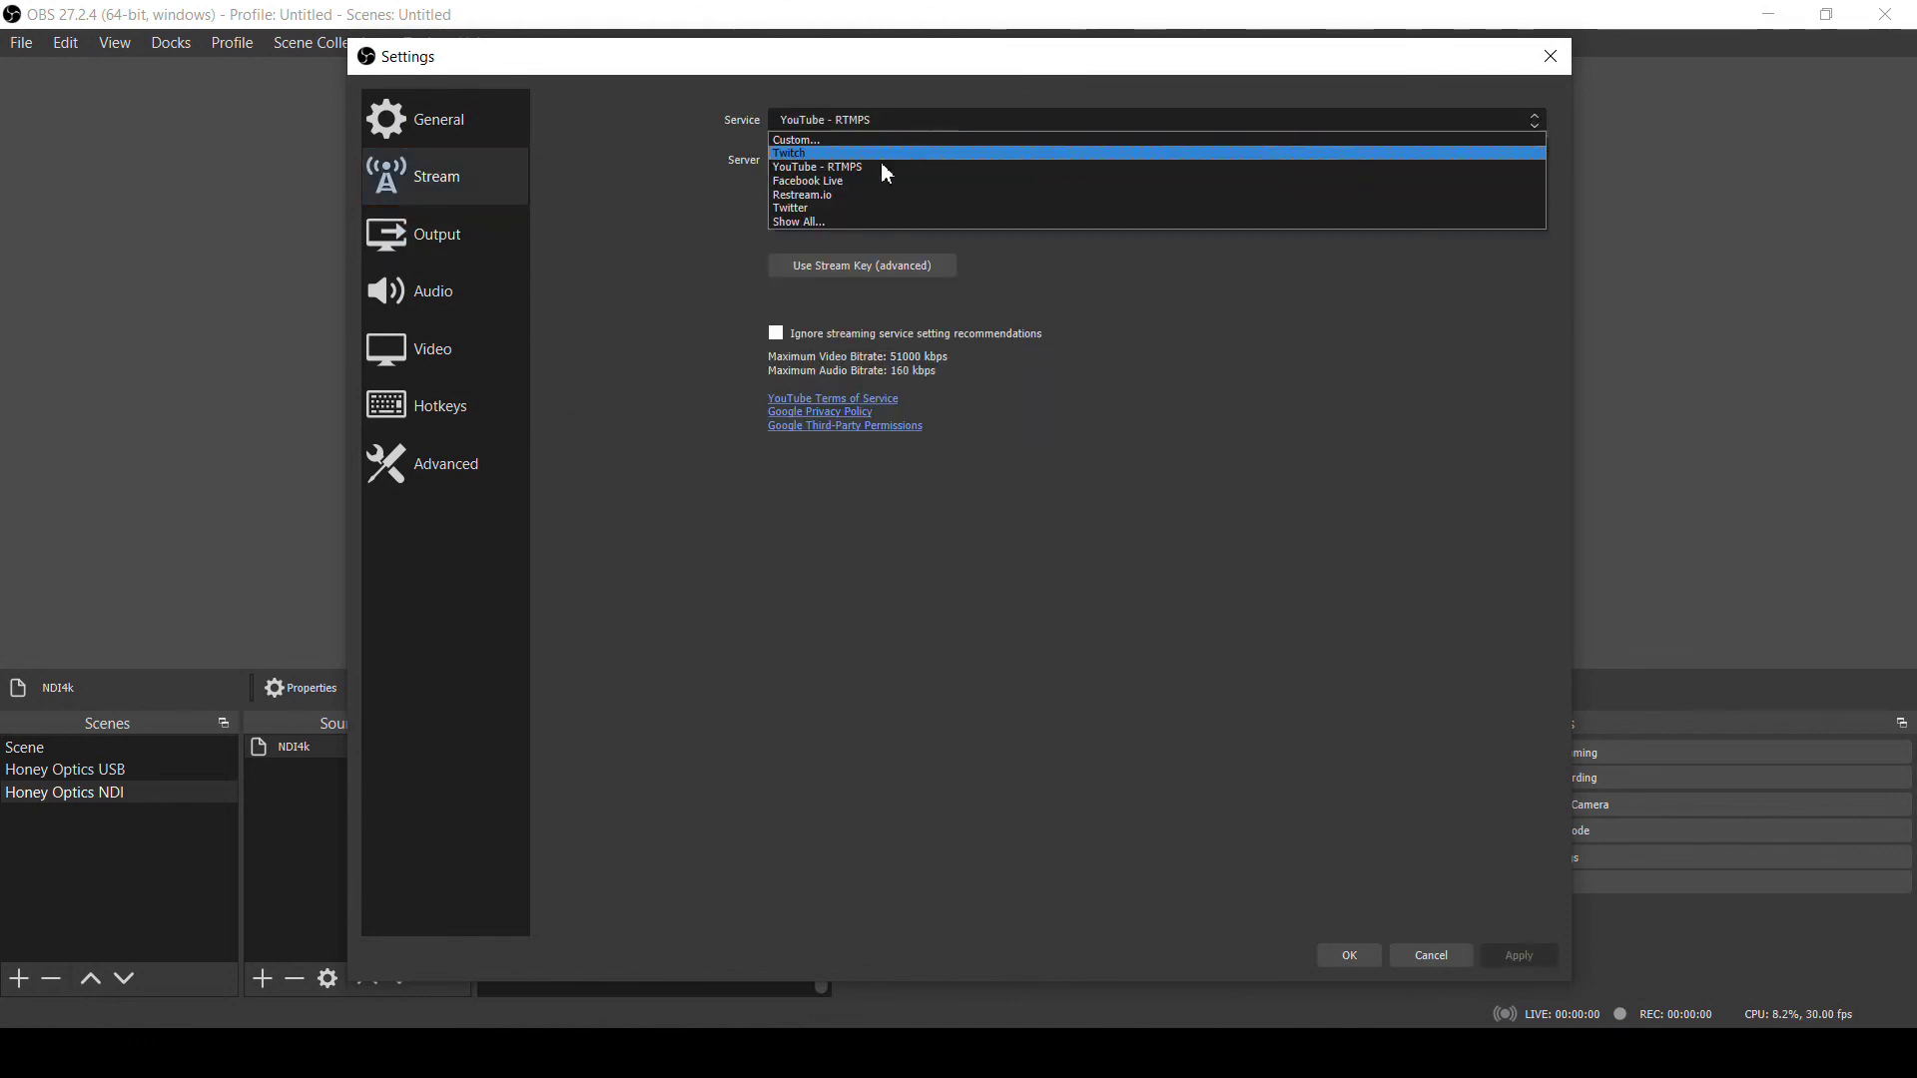
pyautogui.click(881, 162)
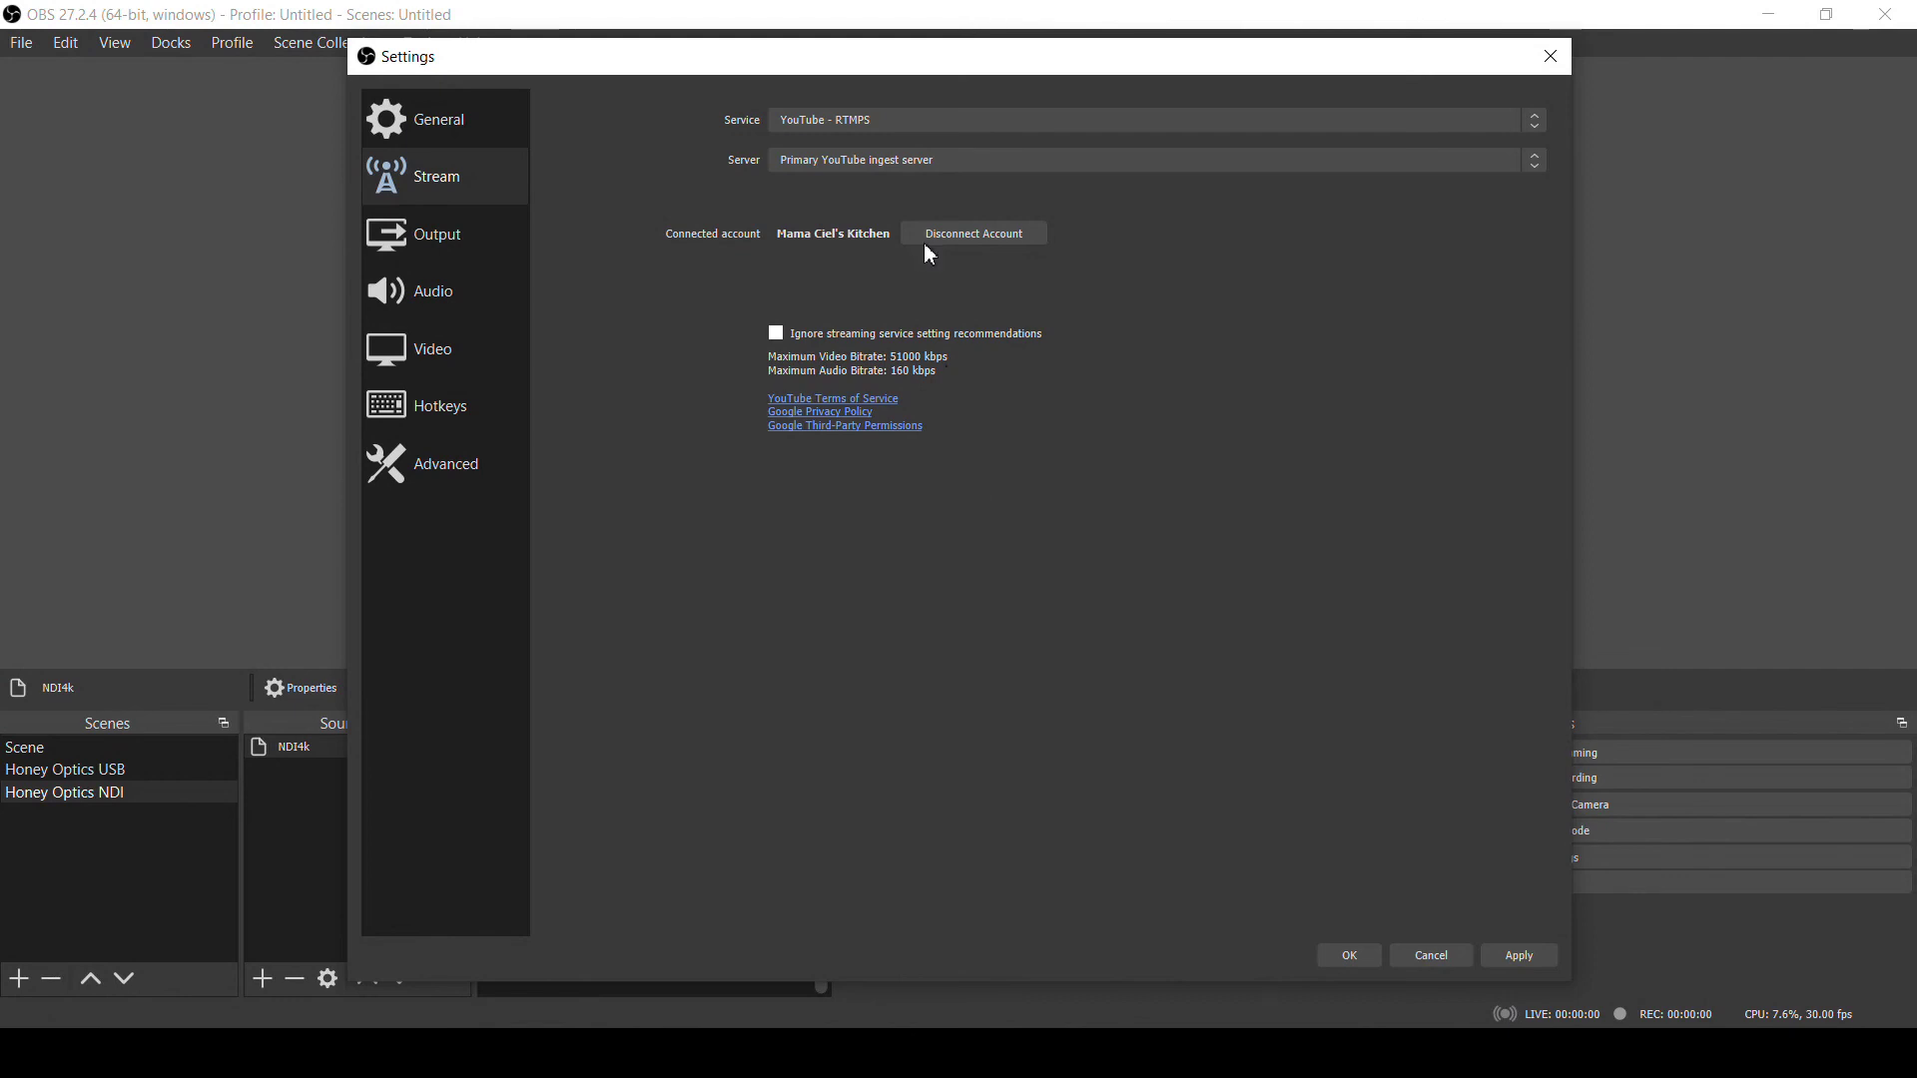
pyautogui.click(1503, 948)
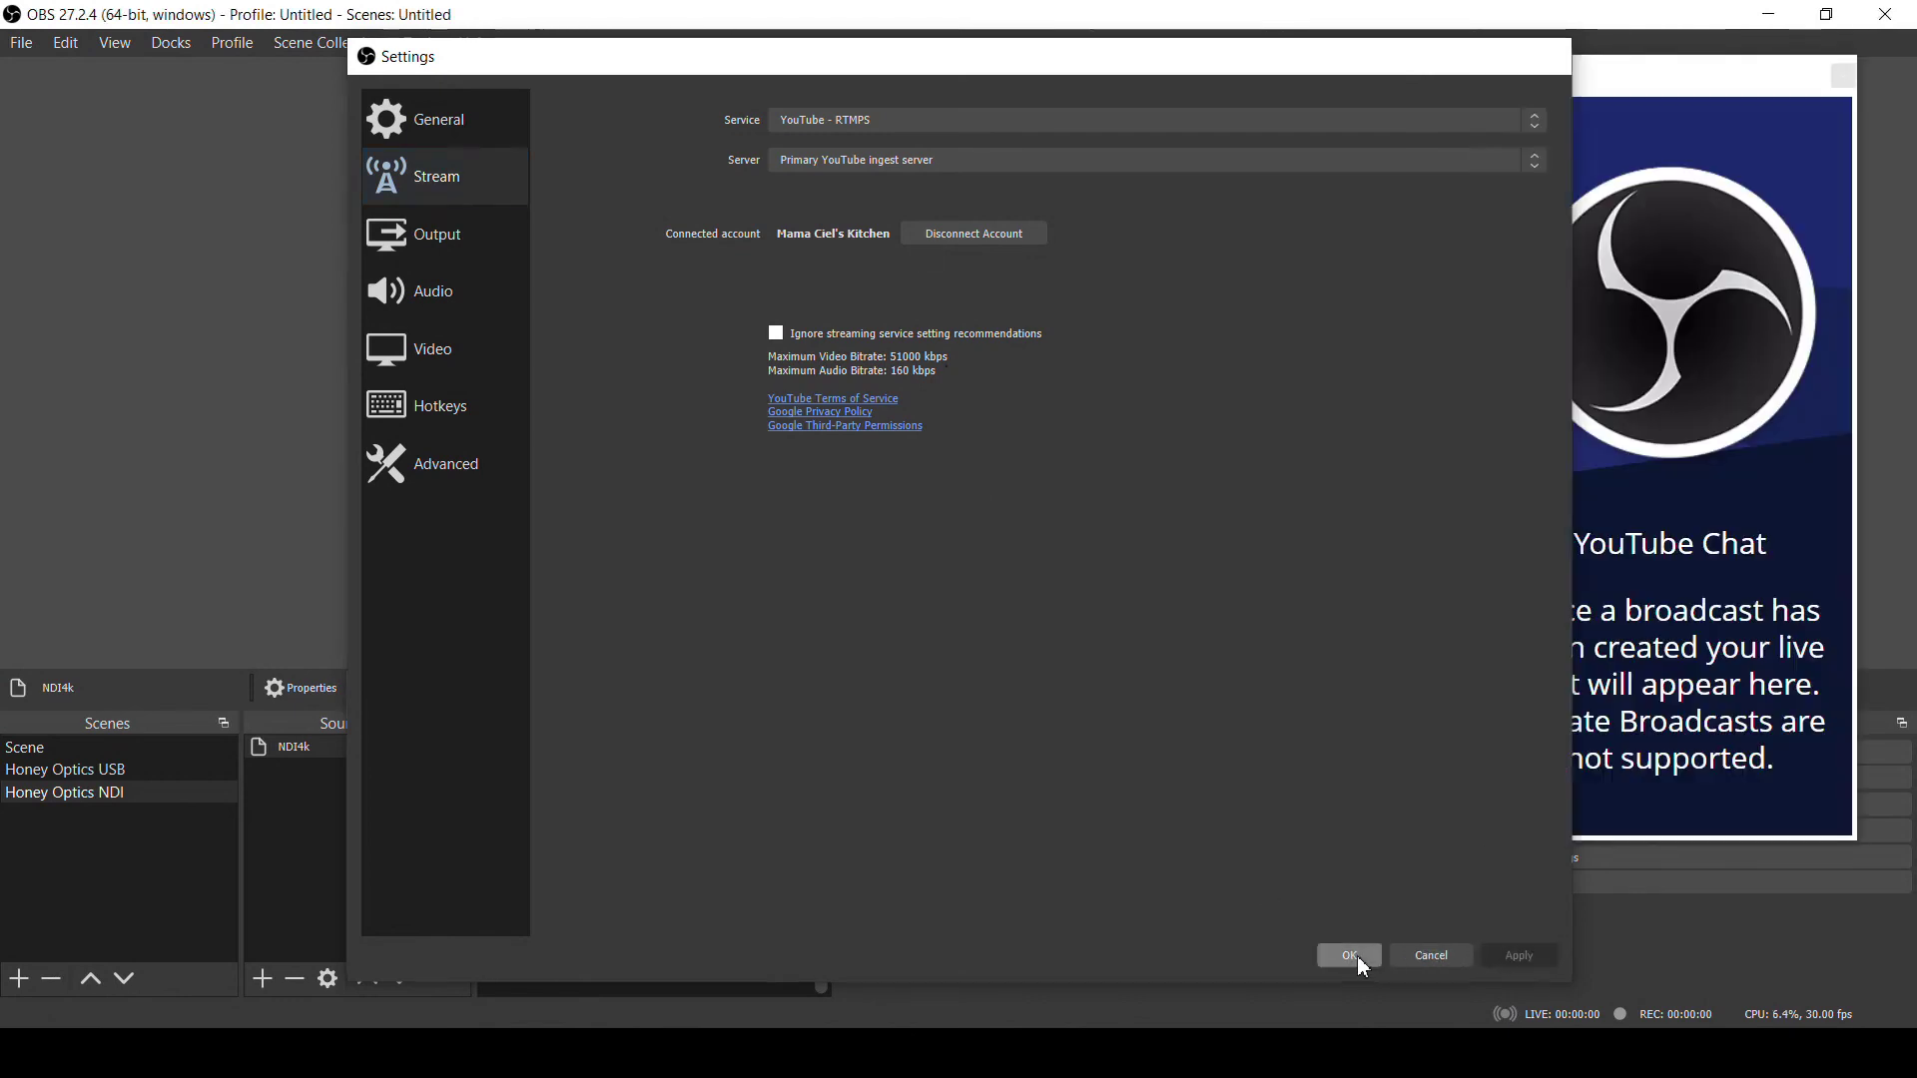
# - Save the settings and close the YouTube Chat dock
pyautogui.click(1357, 956)
pyautogui.click(1843, 74)
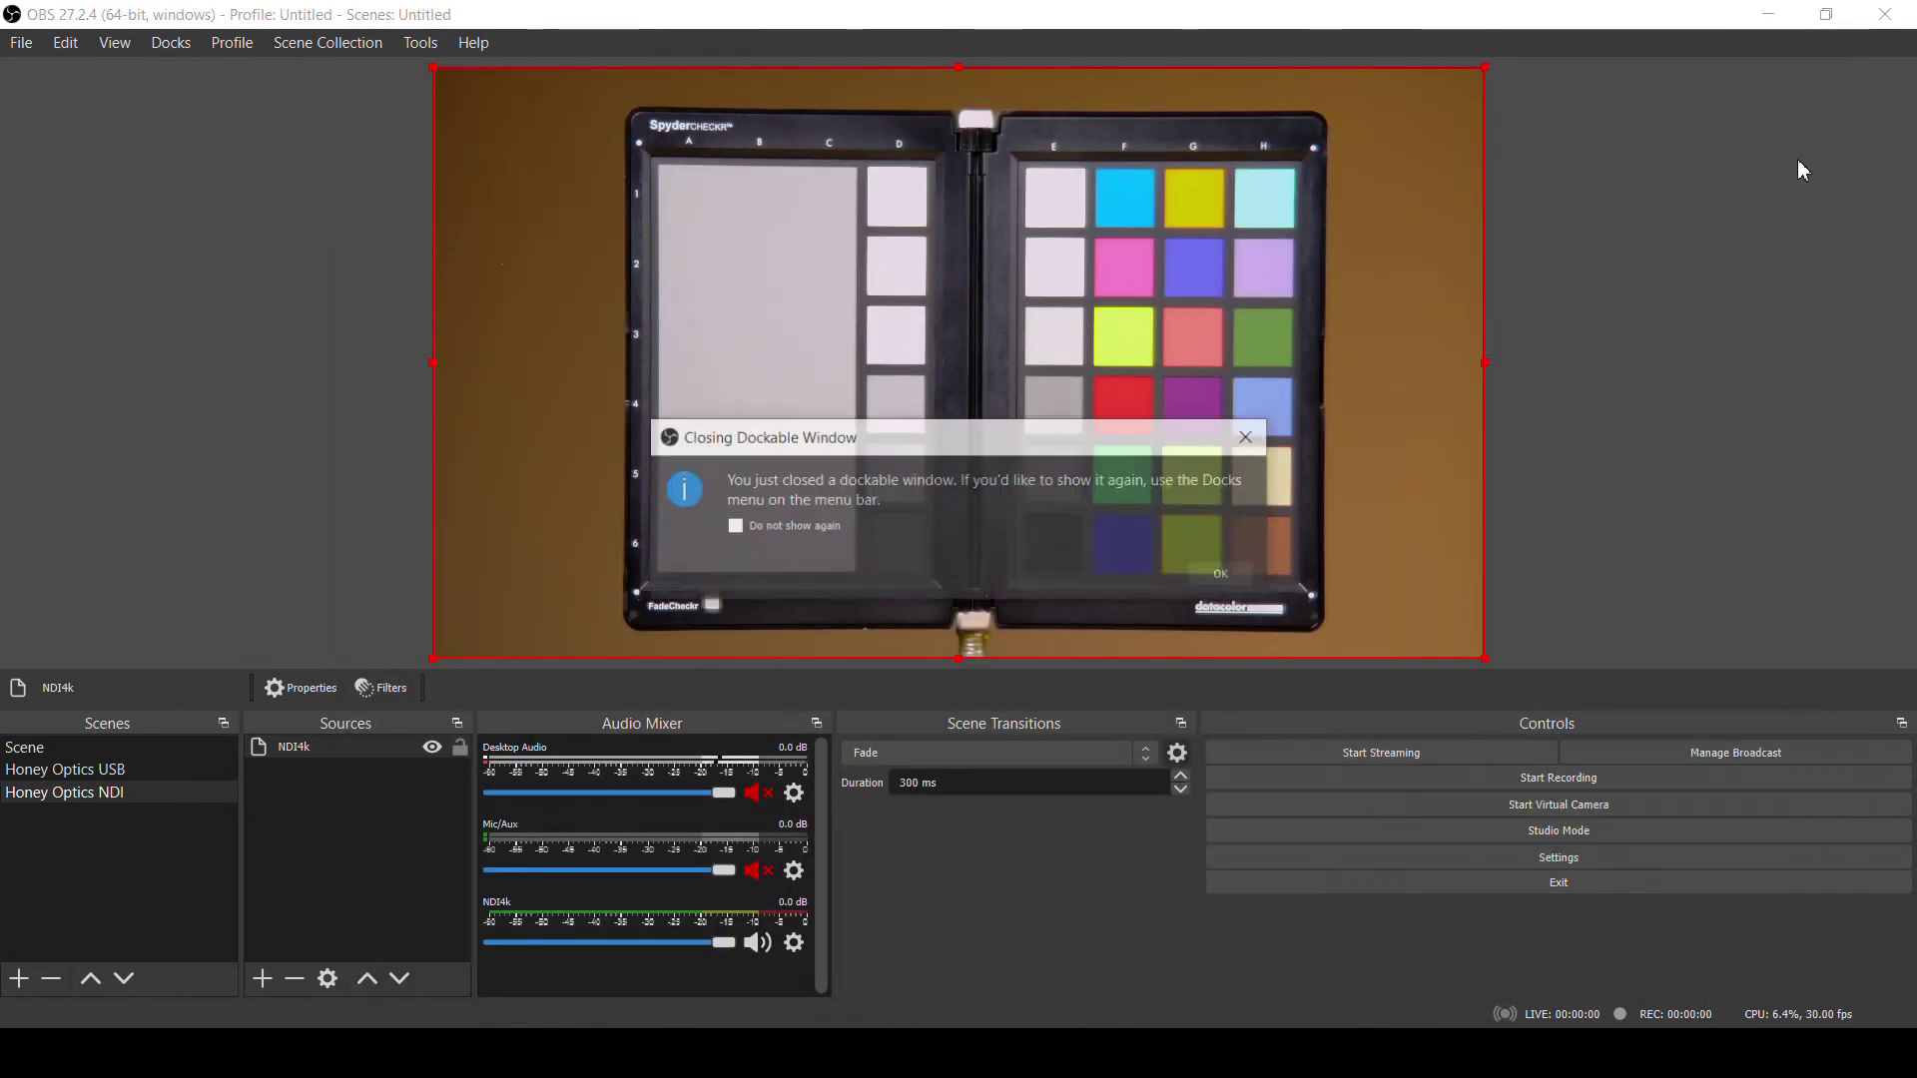
pyautogui.click(1224, 576)
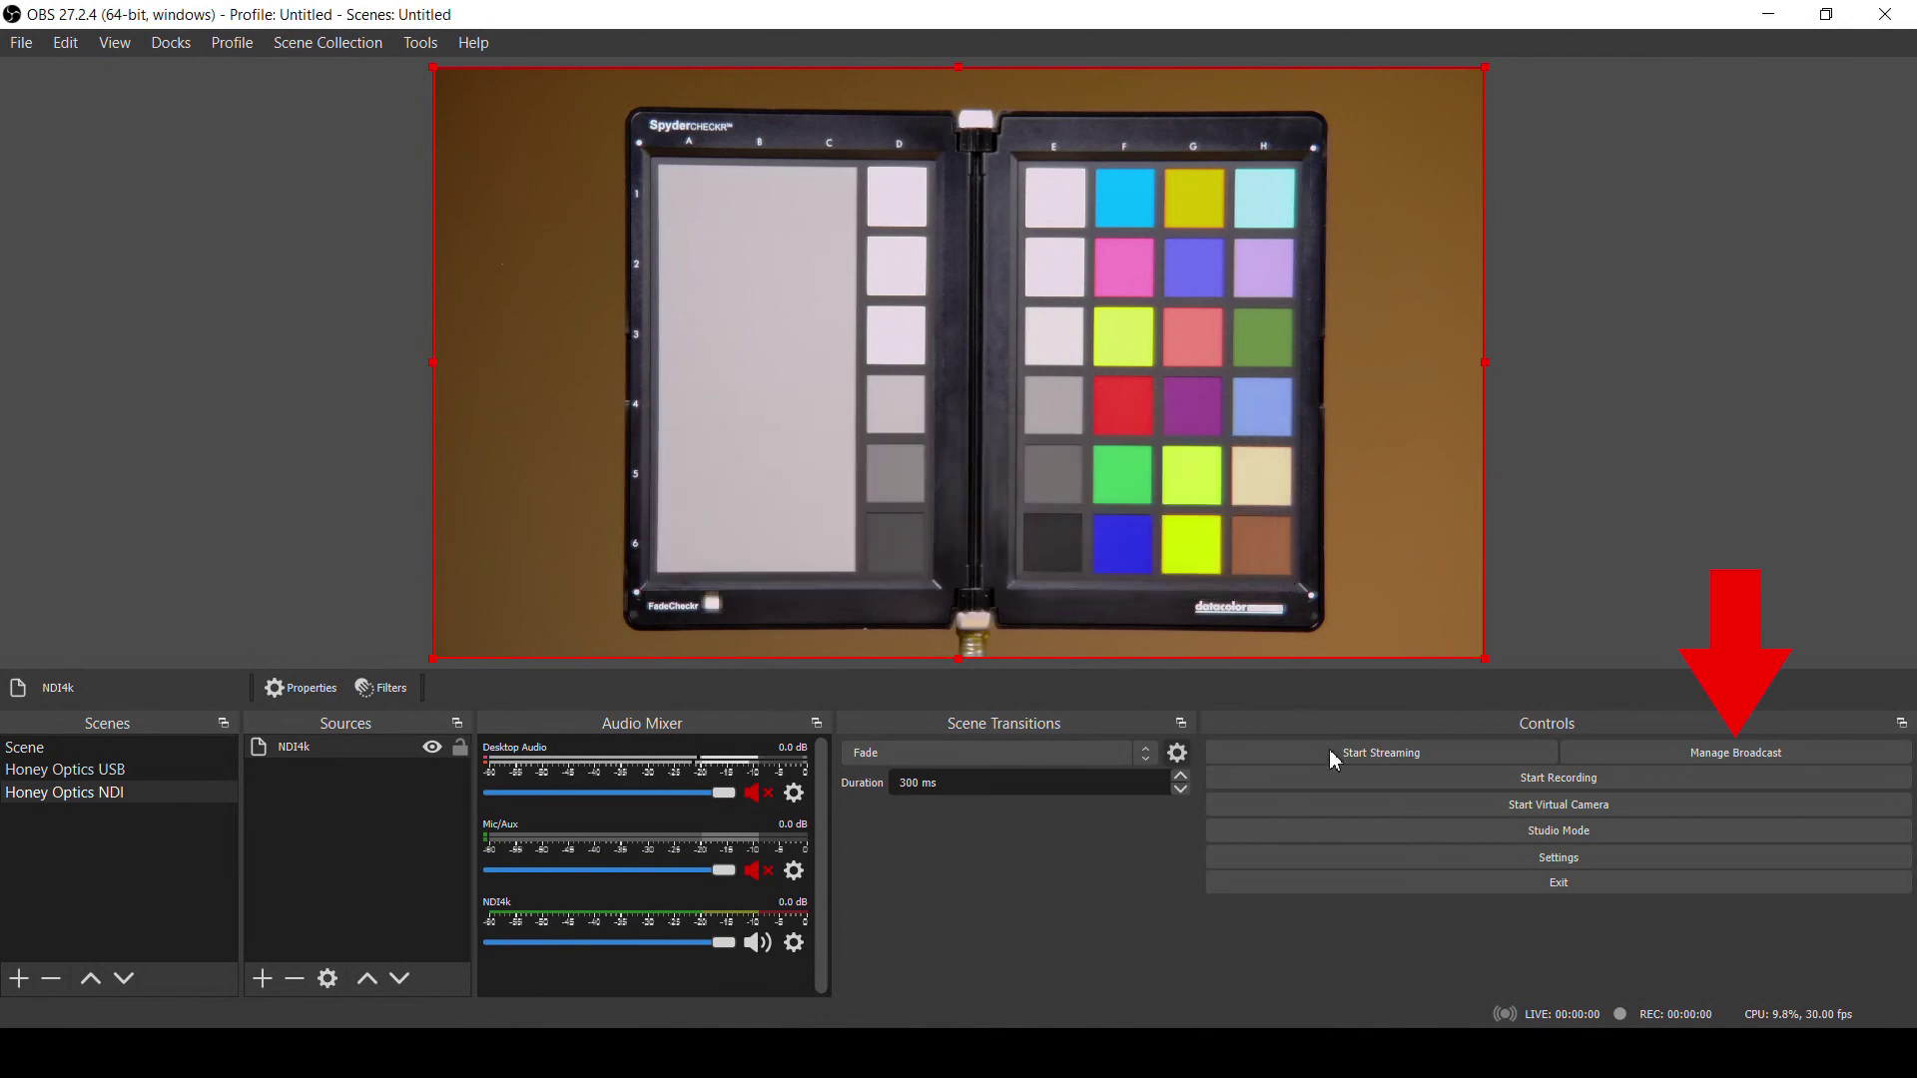
# - Create a Private, not-made-for-kids broadcast titled '4k Honey Optics' and start streaming
pyautogui.click(1657, 757)
pyautogui.moveTo(848, 186); pyautogui.dragTo(587, 182)
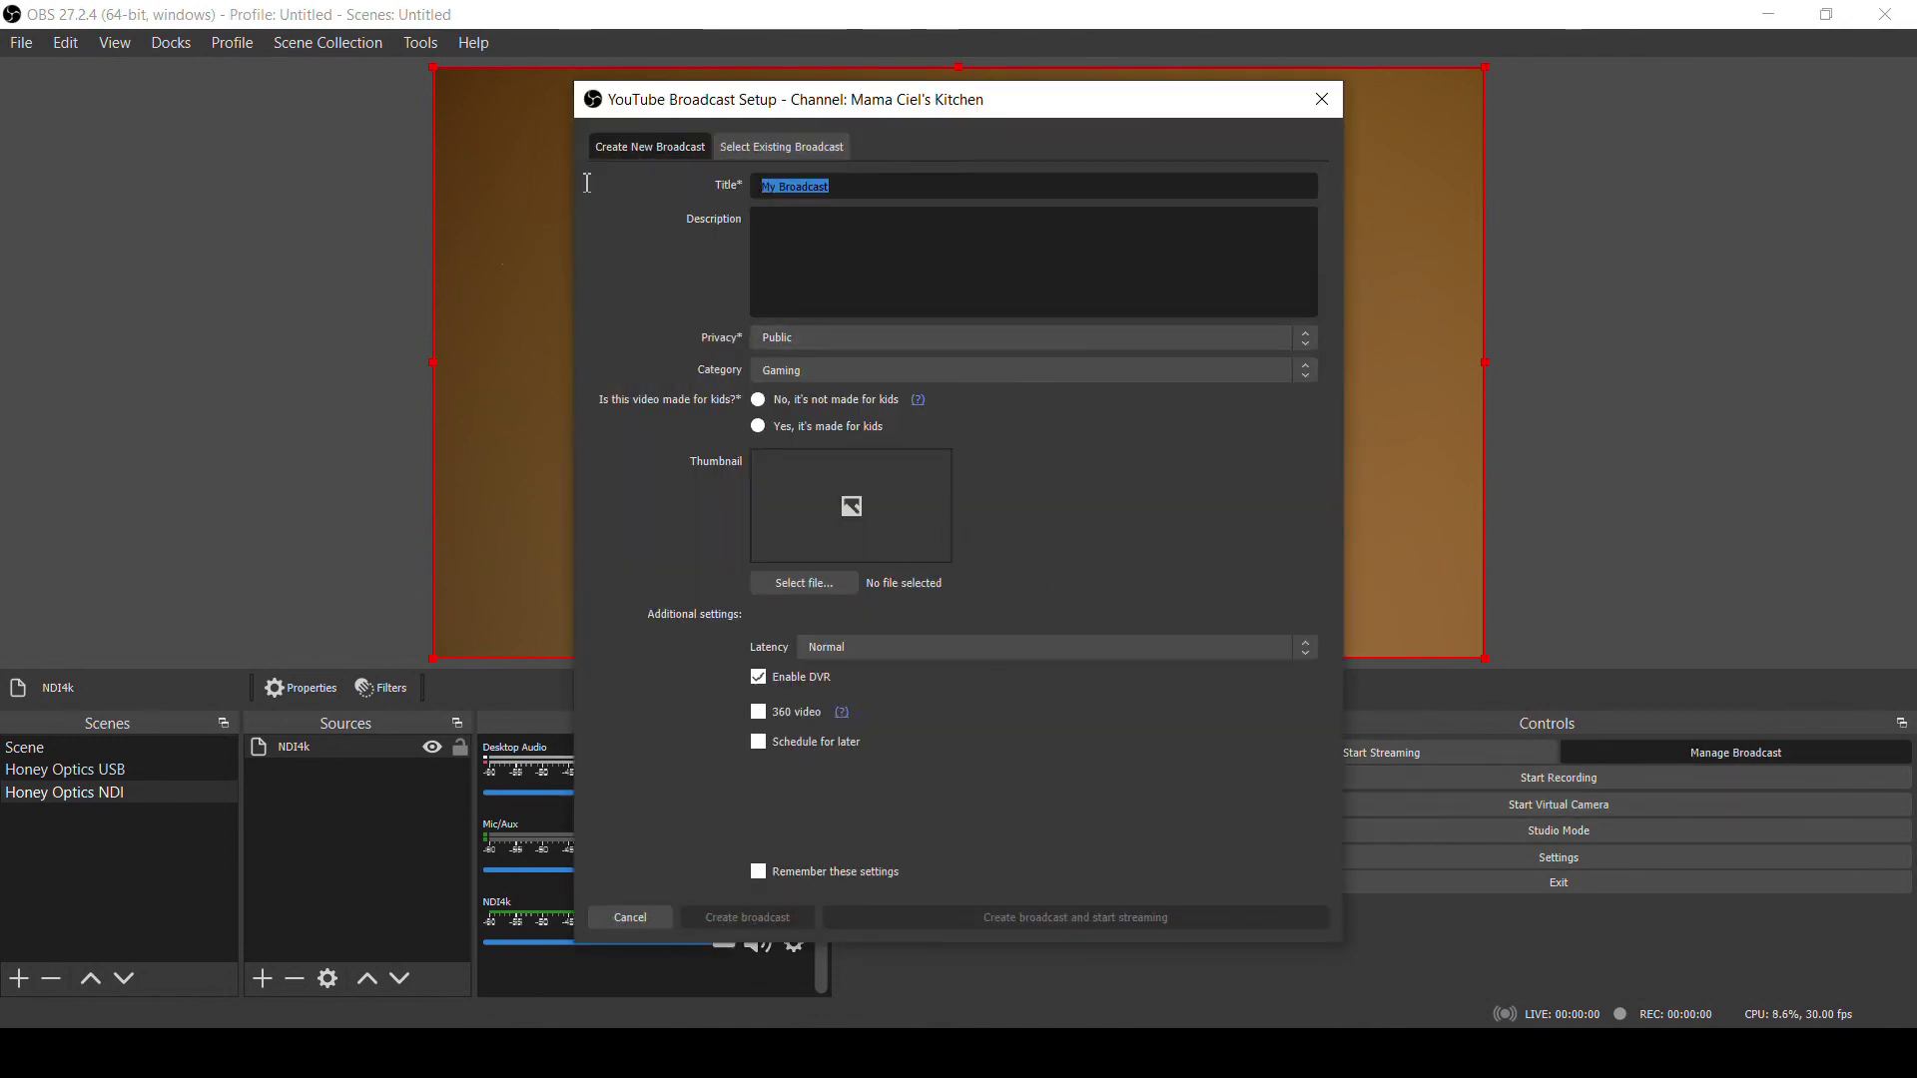
pyautogui.write('4k HOney Optics')
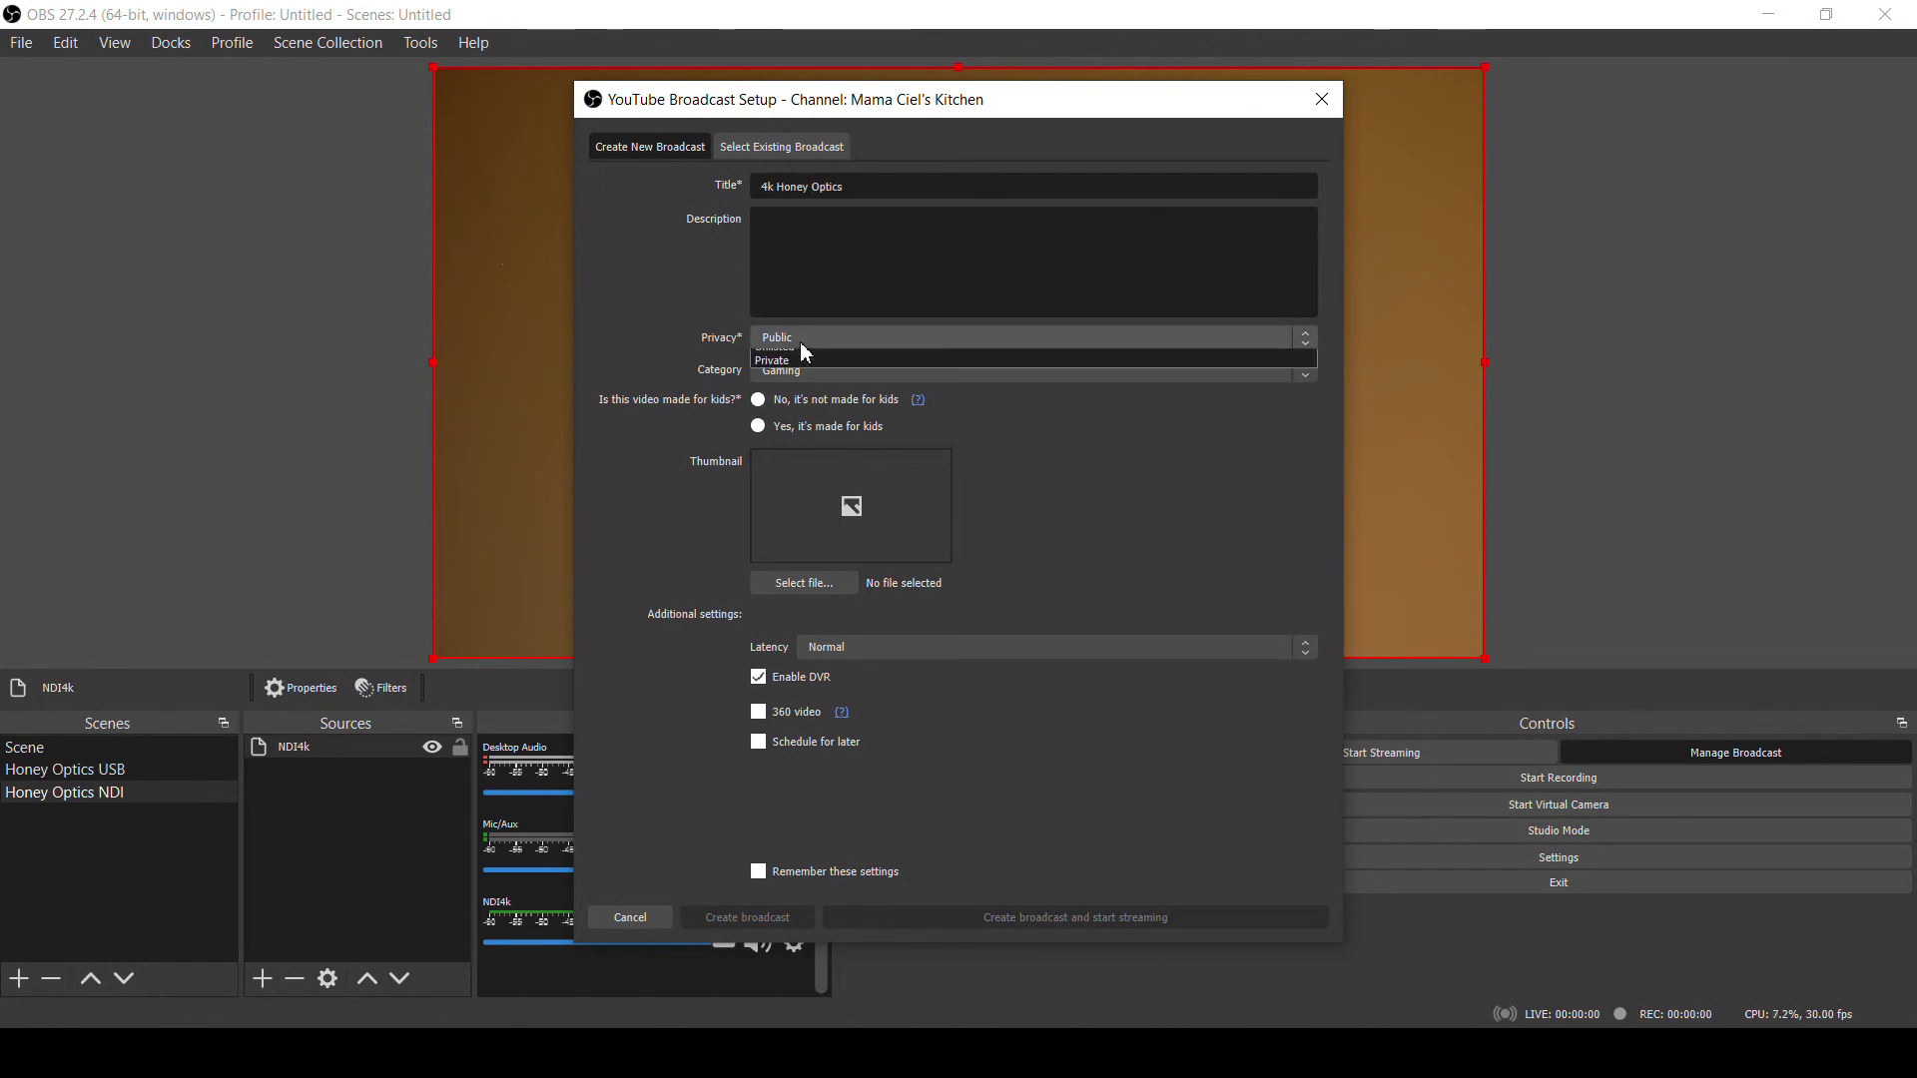
pyautogui.click(800, 342)
pyautogui.click(805, 386)
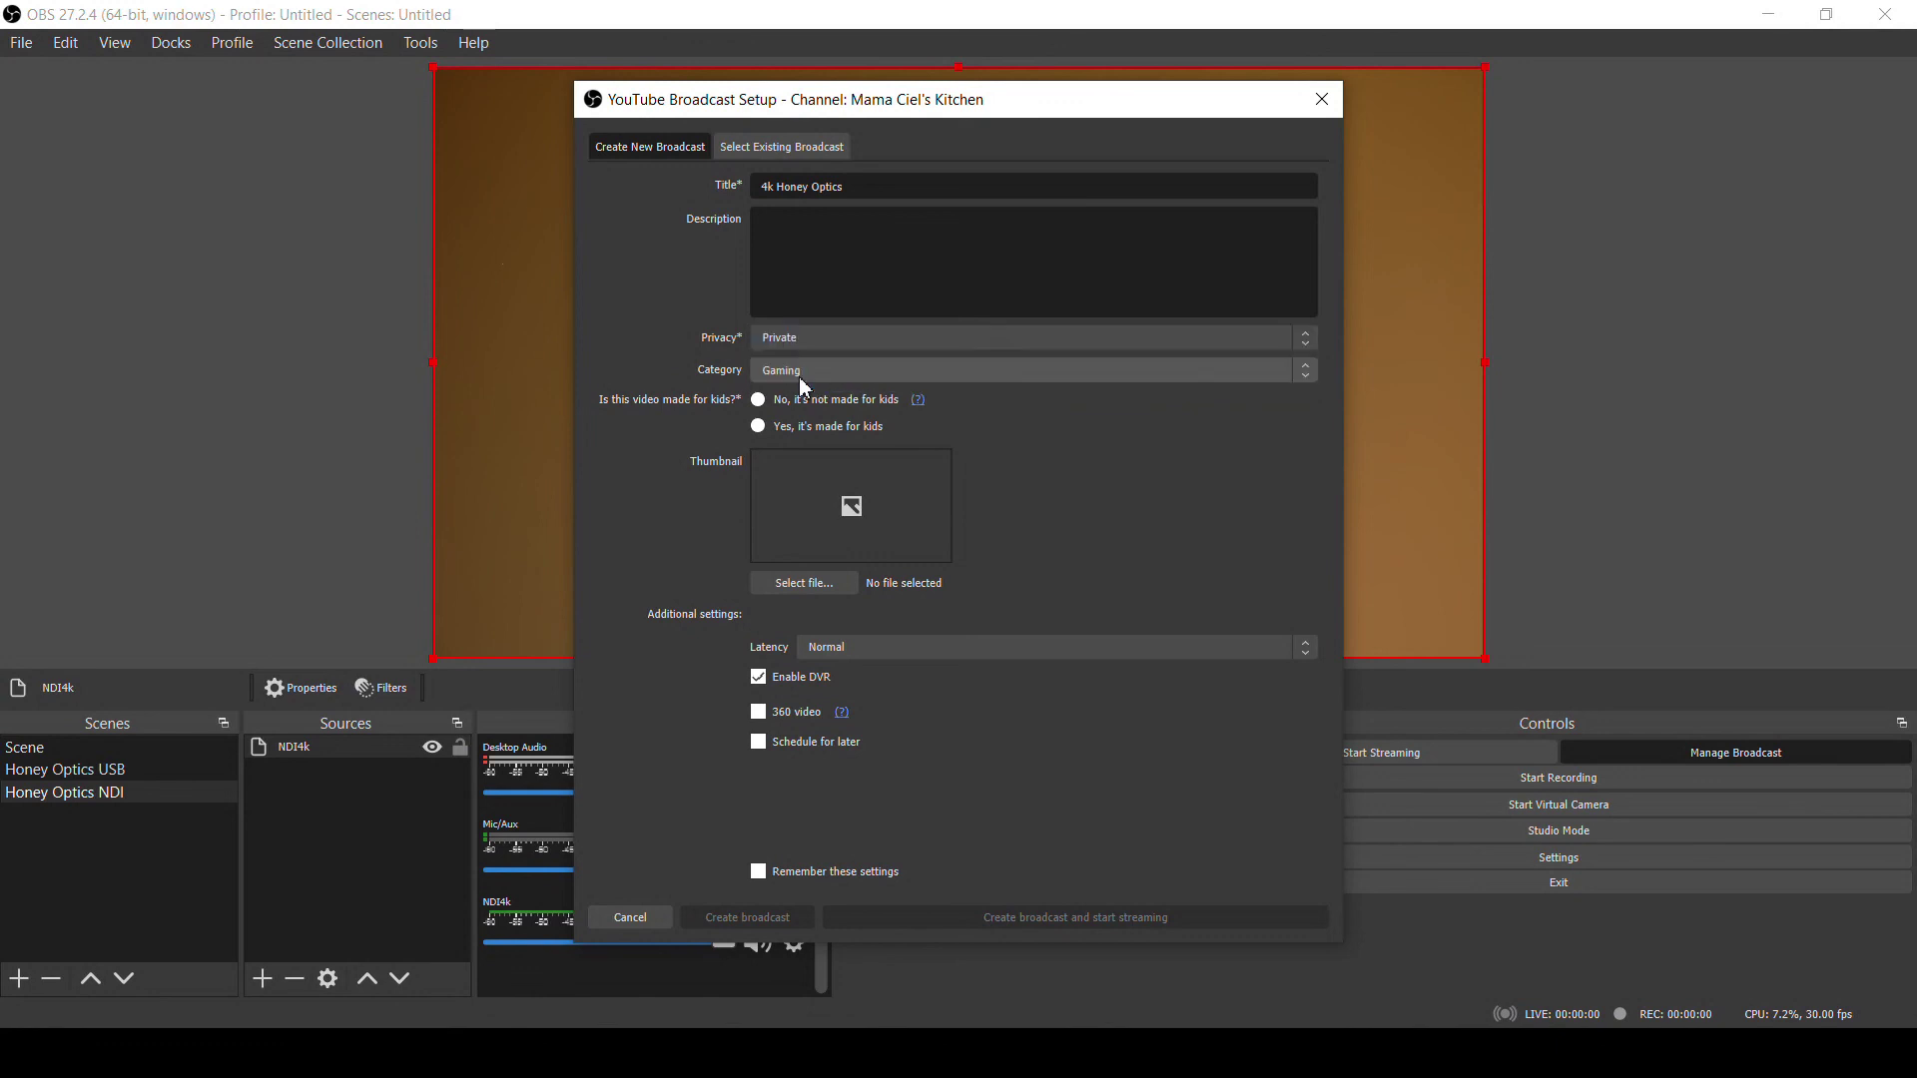
pyautogui.click(763, 403)
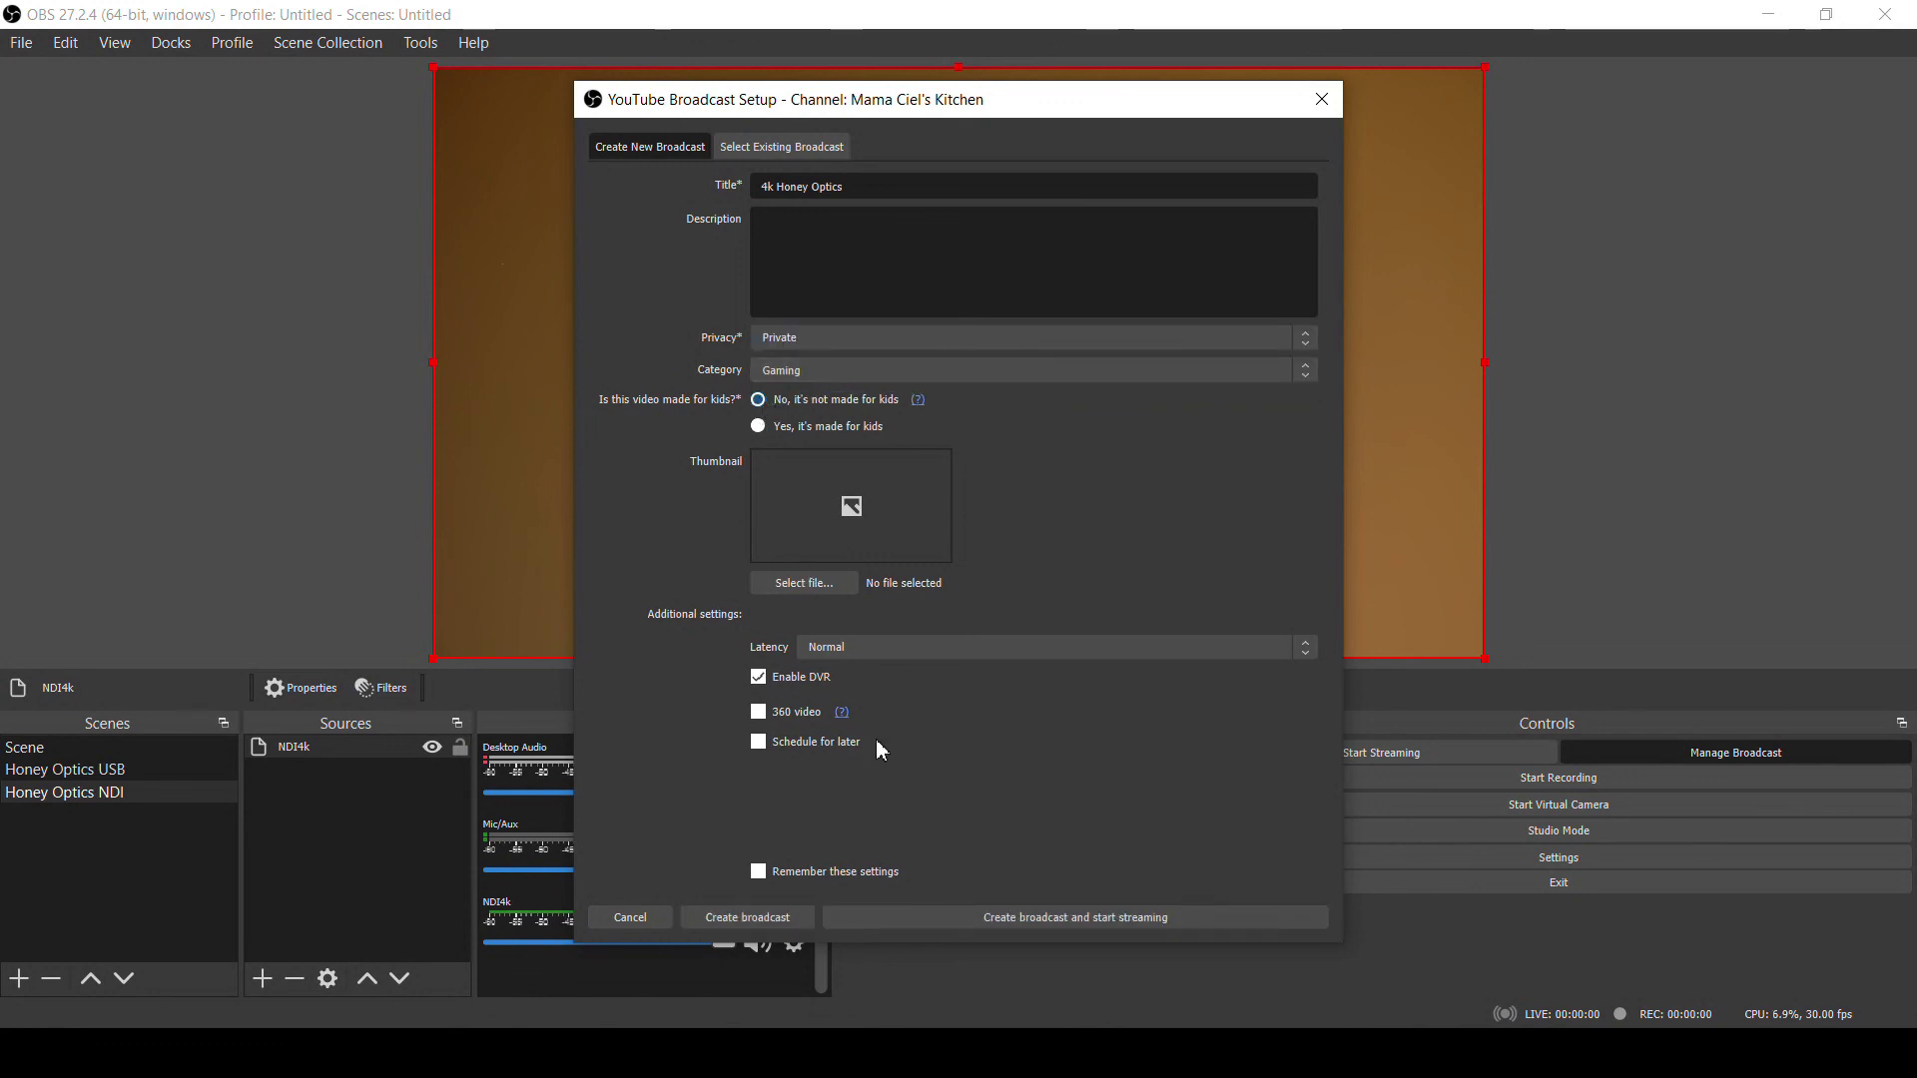
pyautogui.click(1012, 918)
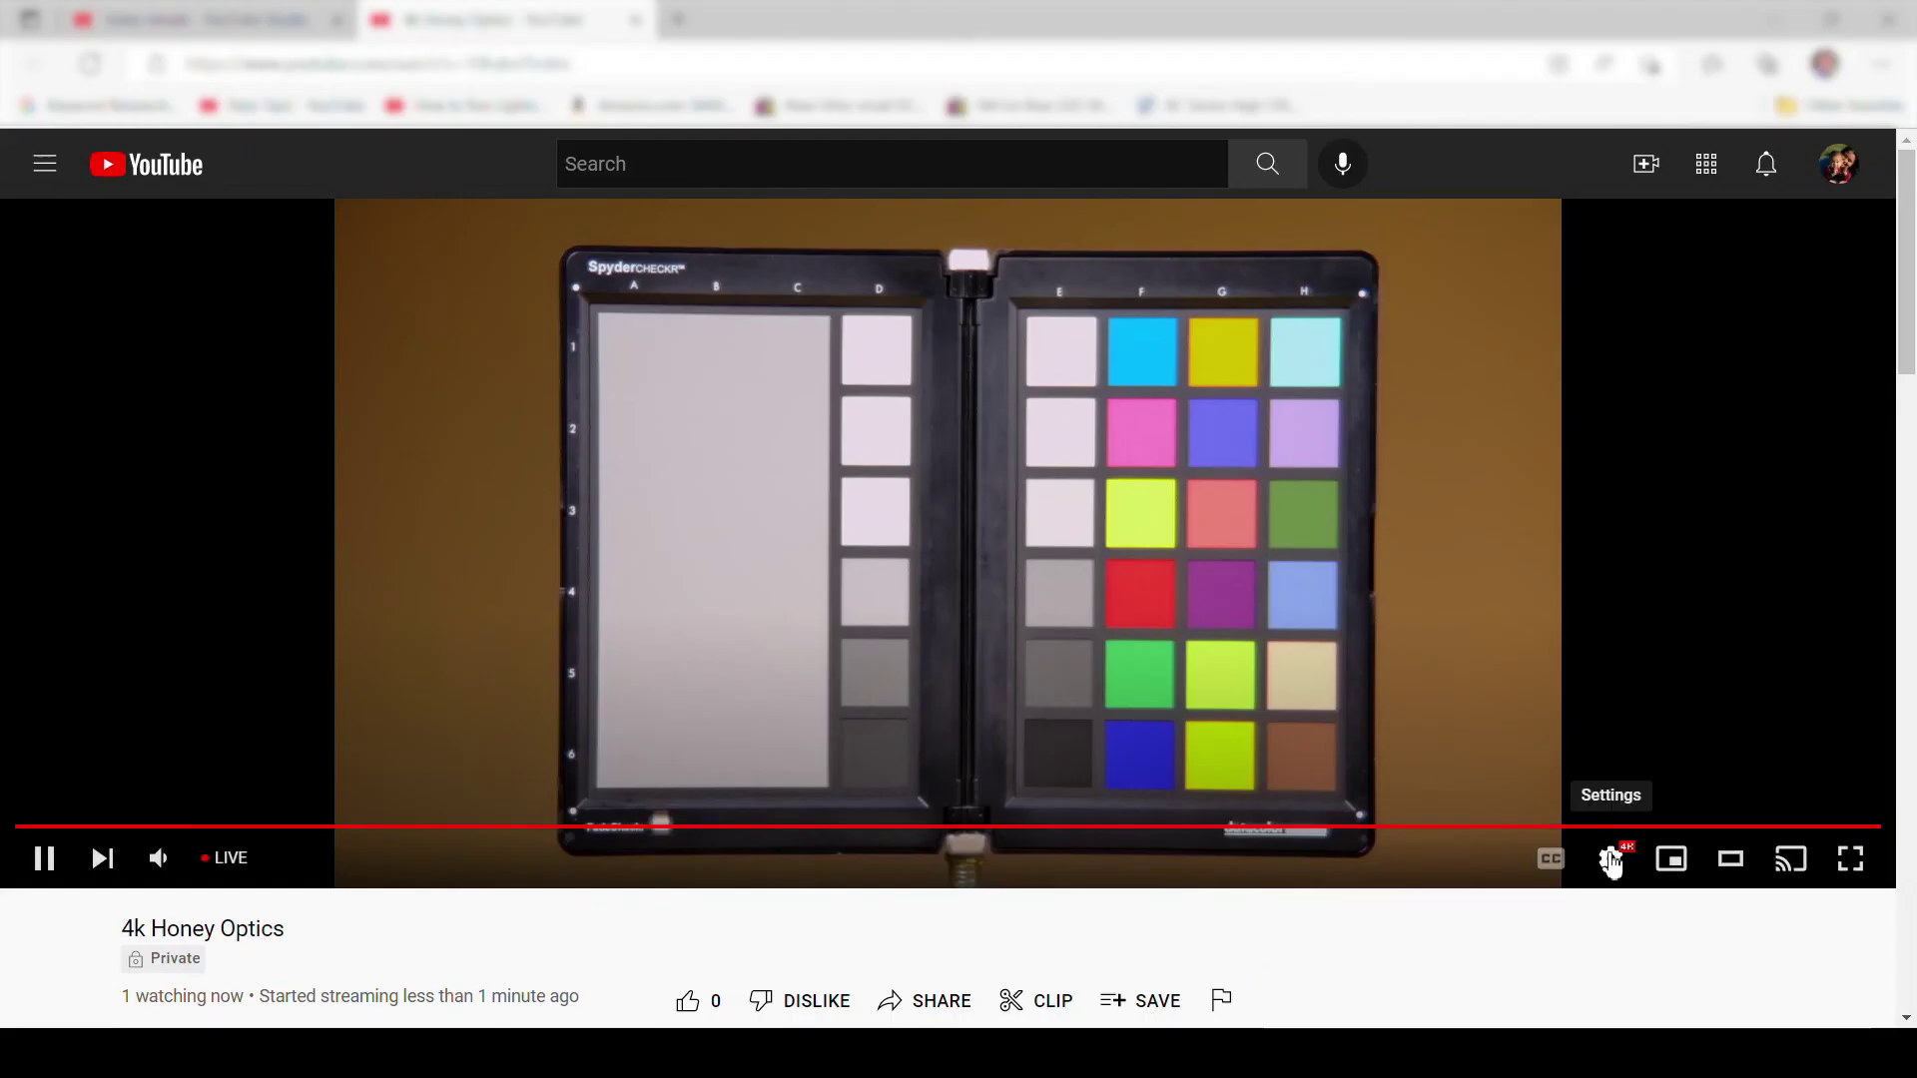
# - Open the YouTube player's Quality options to confirm the stream plays at 2160p 4K
pyautogui.click(1610, 859)
pyautogui.click(1817, 779)
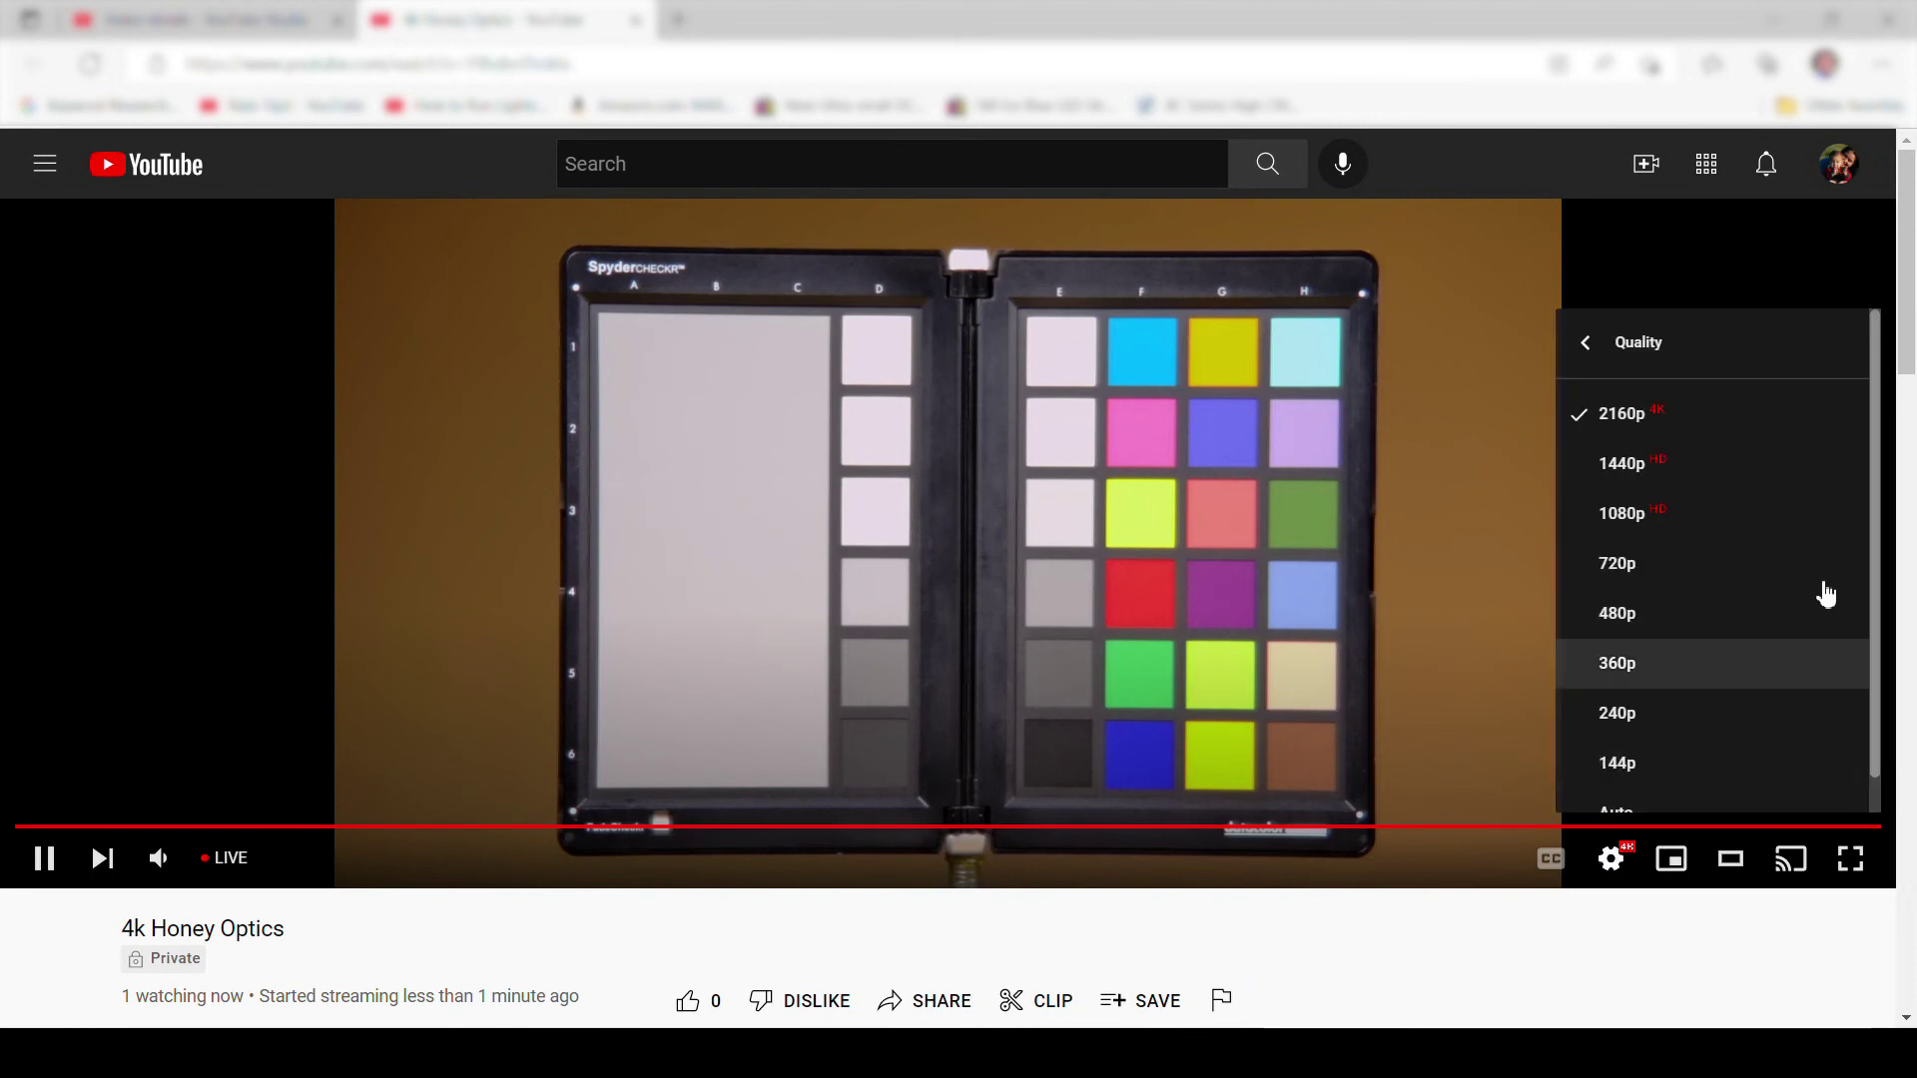